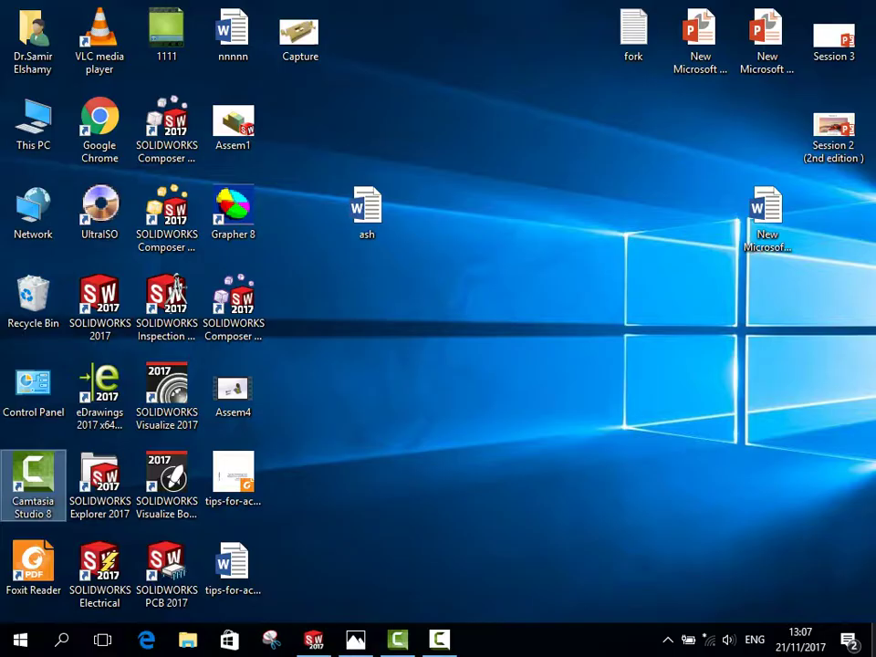
# Open the Capture reference image of the gold sheet-metal part in Photos.
pyautogui.doubleClick(299, 37)
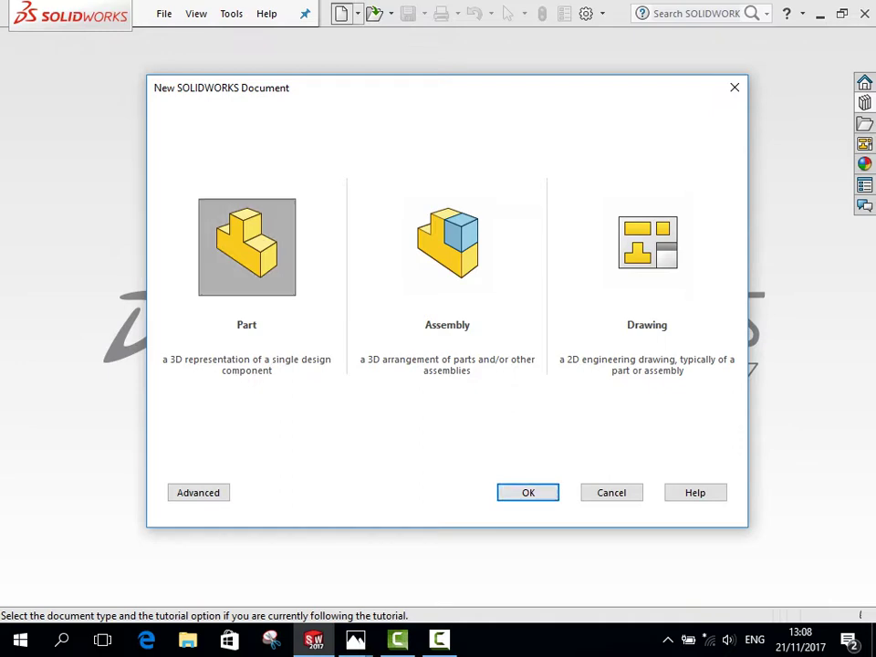
# Create a new part document and hide the Sheet Metal tool set from the CommandManager.
pyautogui.press('Return')
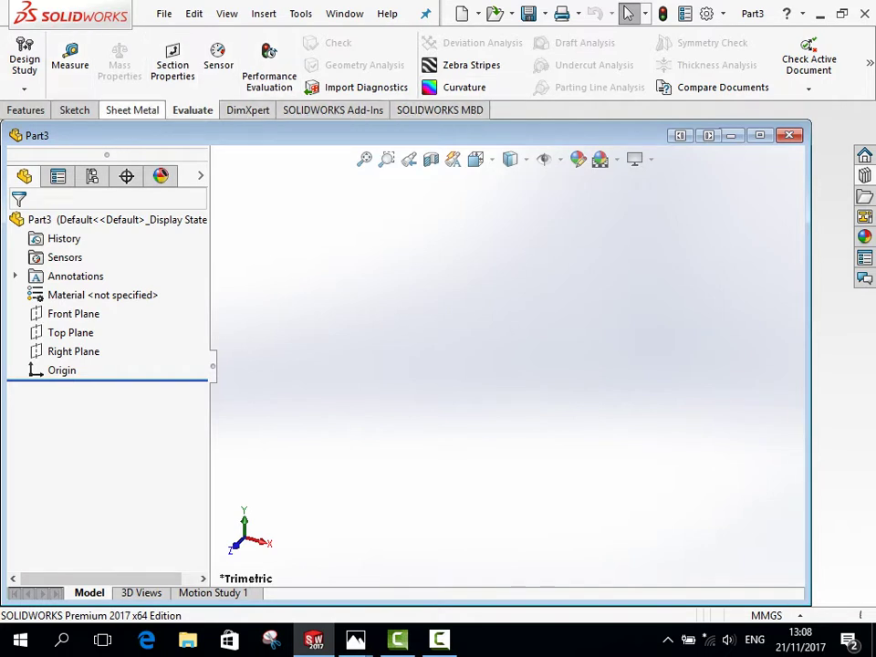
pyautogui.rightClick(132, 110)
pyautogui.click(183, 176)
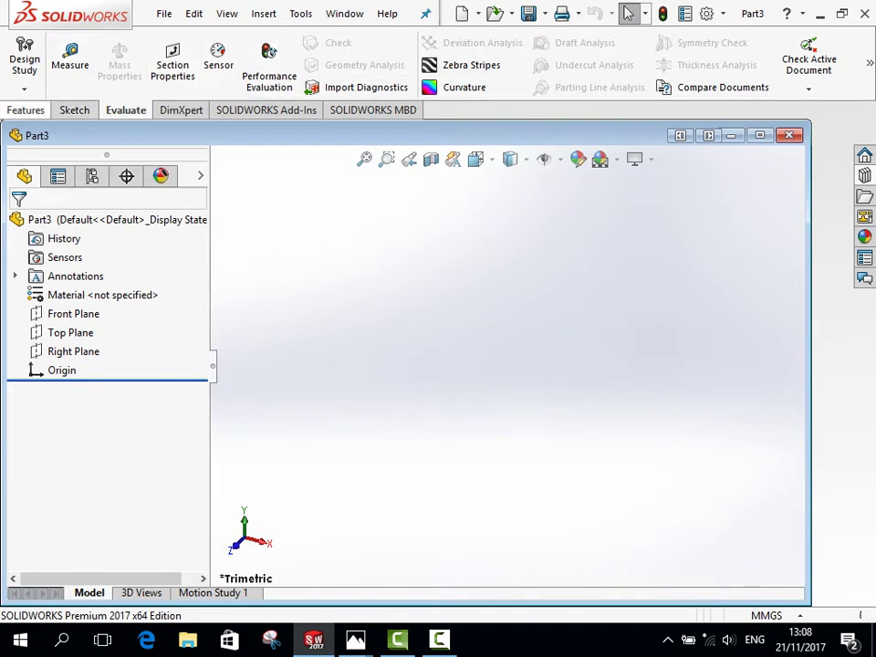
pyautogui.click(25, 109)
pyautogui.click(77, 109)
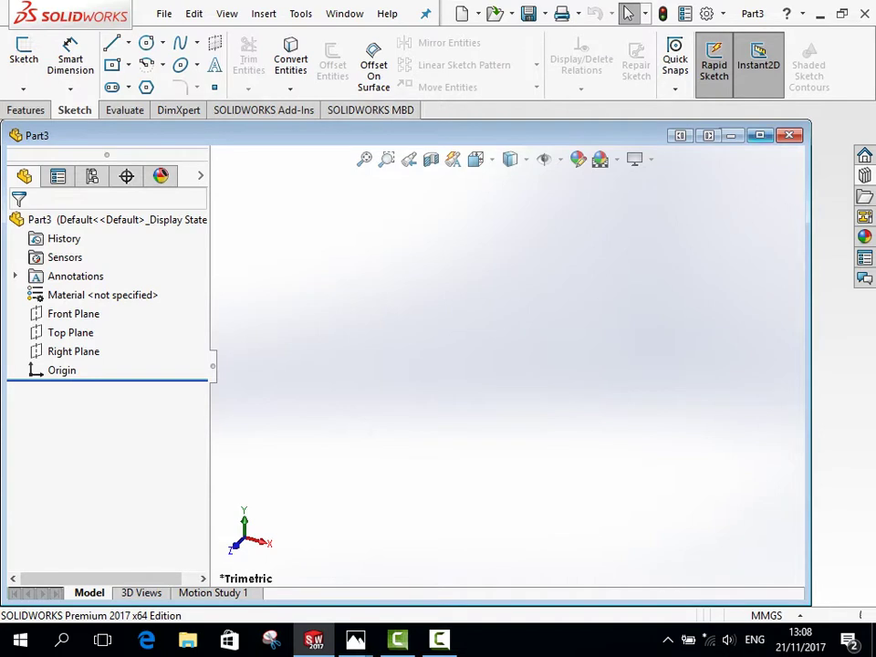
# Maximize the part window and re-enable the Sheet Metal tab to show its tools.
pyautogui.click(760, 135)
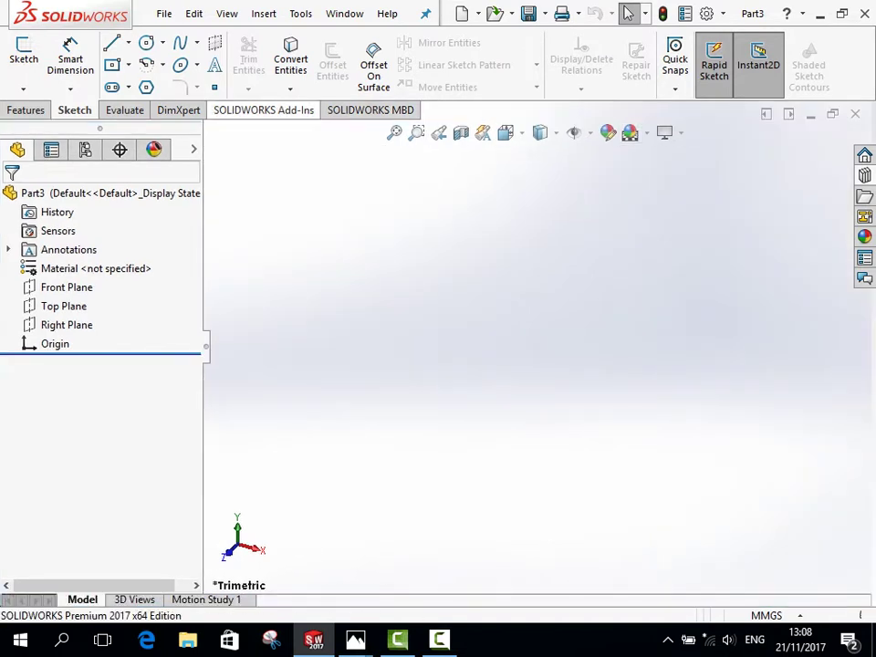
pyautogui.rightClick(238, 110)
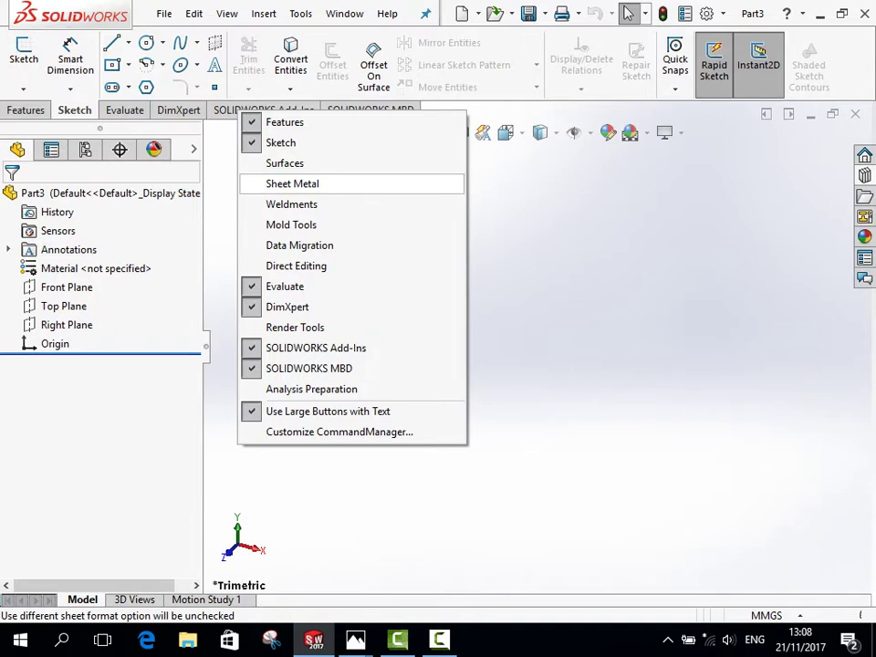
pyautogui.click(292, 183)
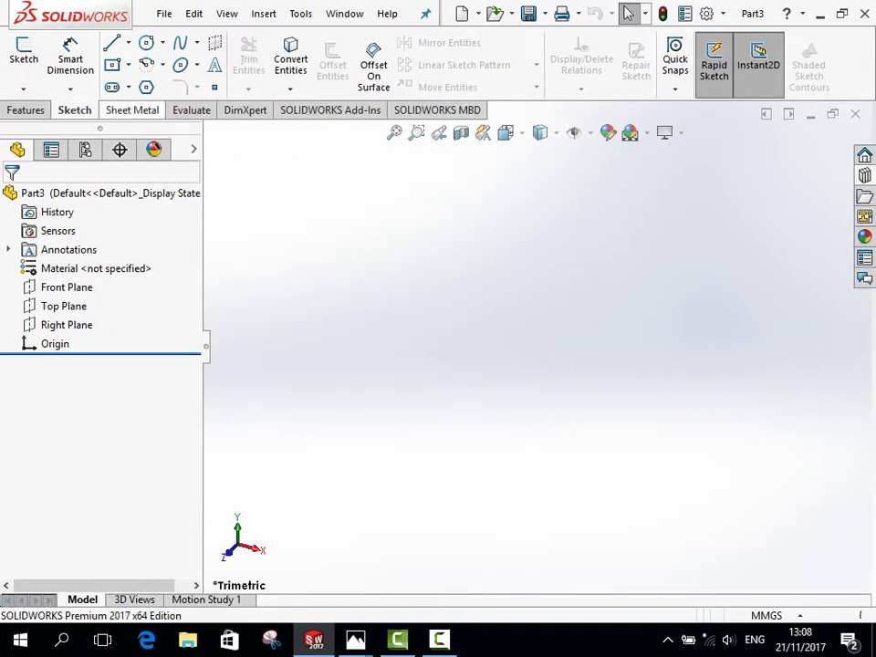
pyautogui.click(134, 110)
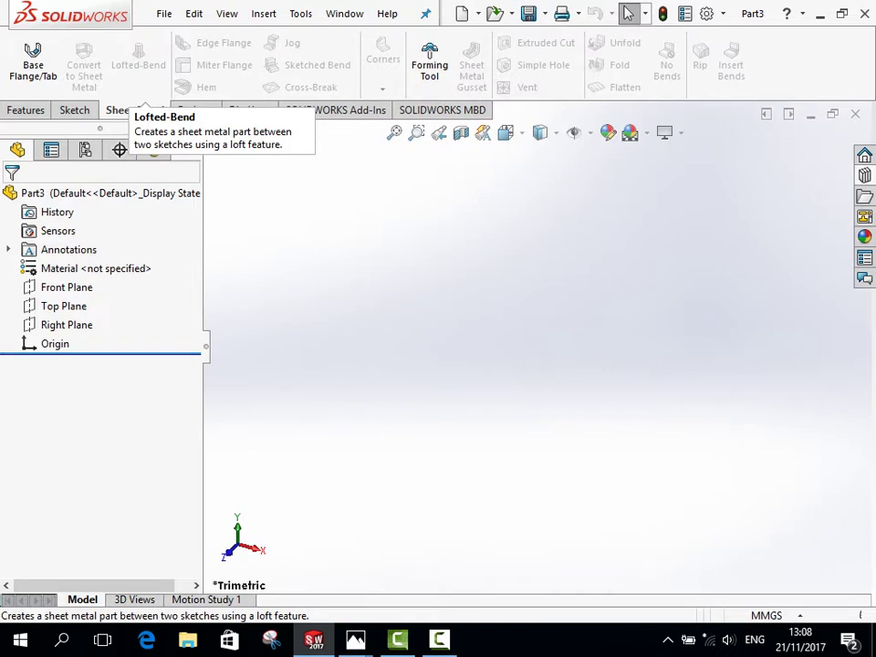
# Review Capture.PNG in Photos after closing the duplicate viewer, then return to Part3's Sketch tools.
pyautogui.click(75, 110)
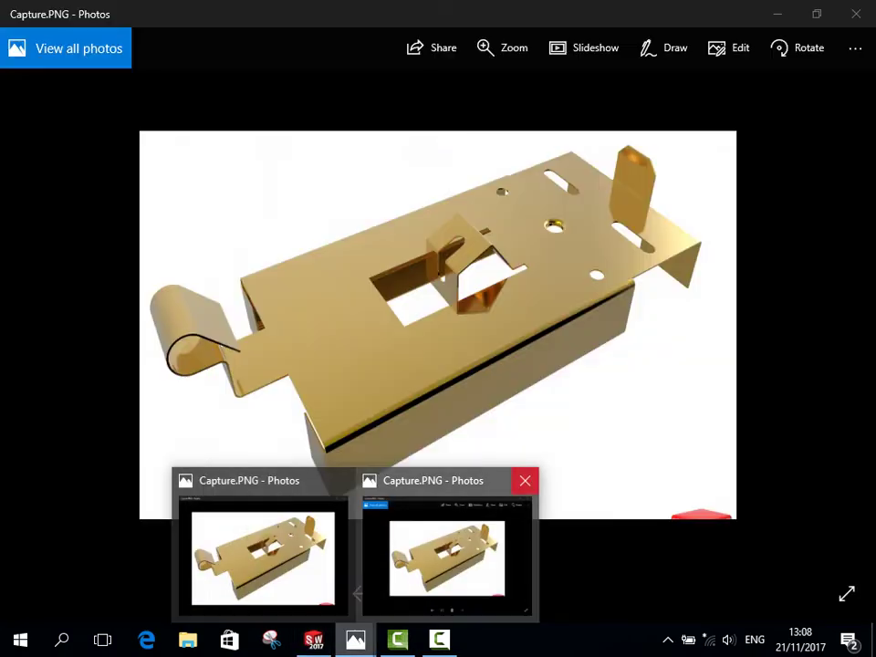
pyautogui.click(522, 479)
pyautogui.click(336, 552)
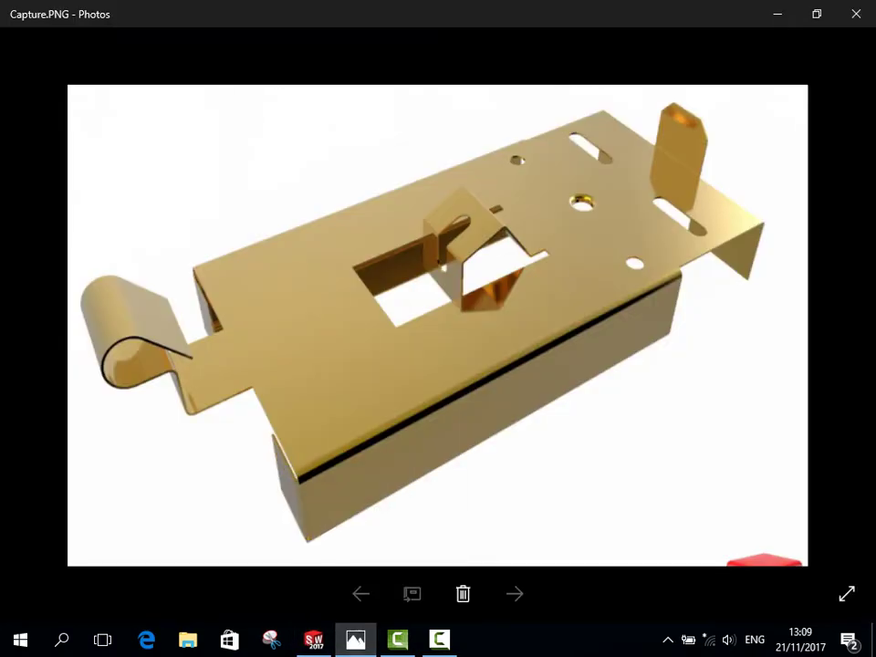
pyautogui.click(313, 639)
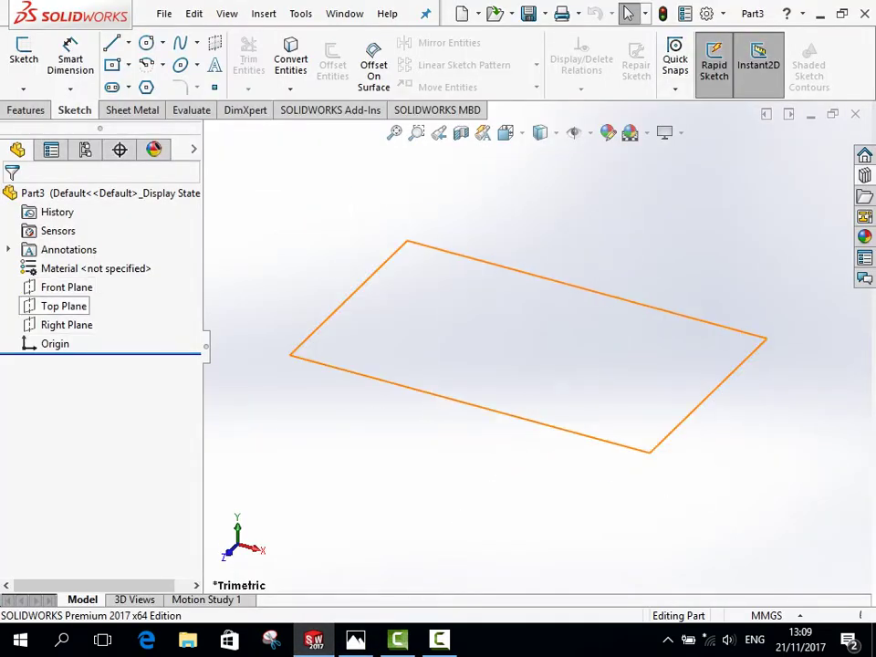
# Draw a center rectangle from the origin on the Top Plane as Sketch1, then exit the sketch.
pyautogui.click(64, 306)
pyautogui.click(24, 55)
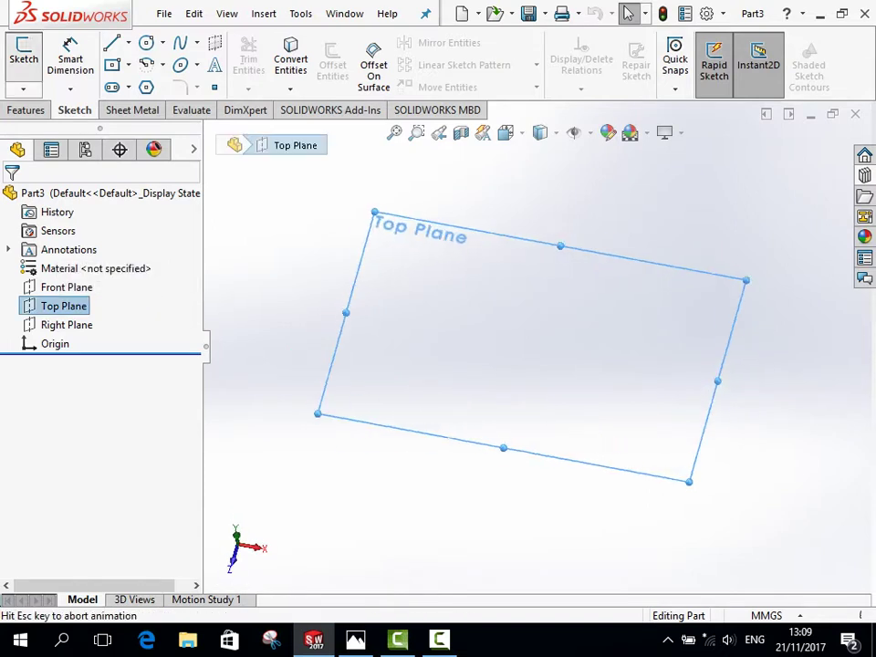
pyautogui.click(128, 65)
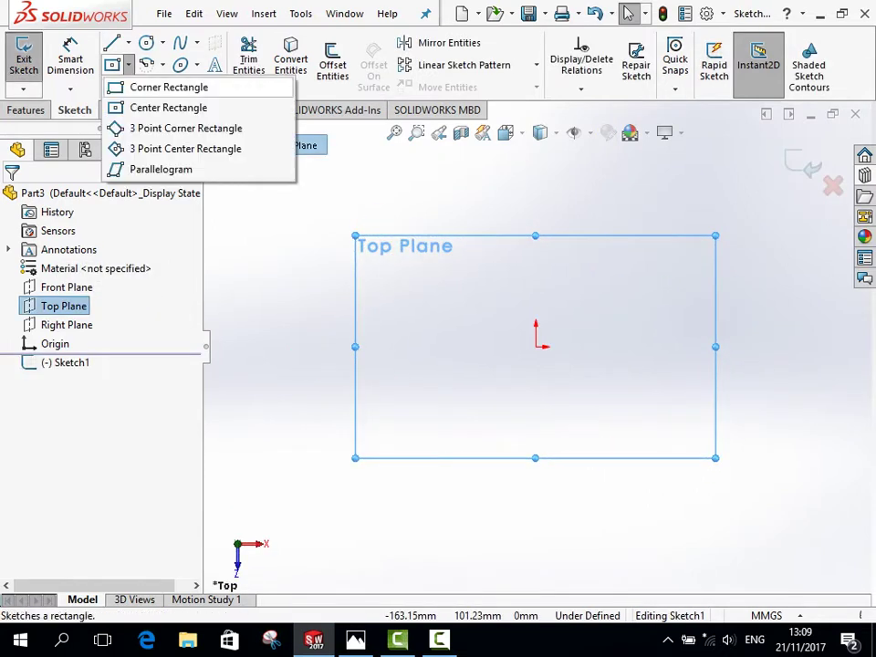
pyautogui.click(169, 107)
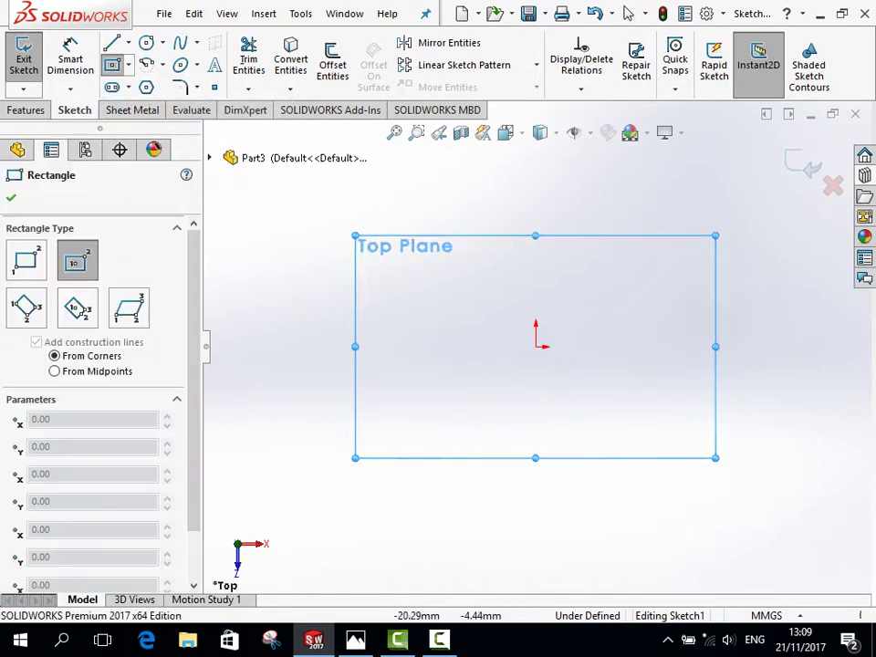
pyautogui.click(536, 346)
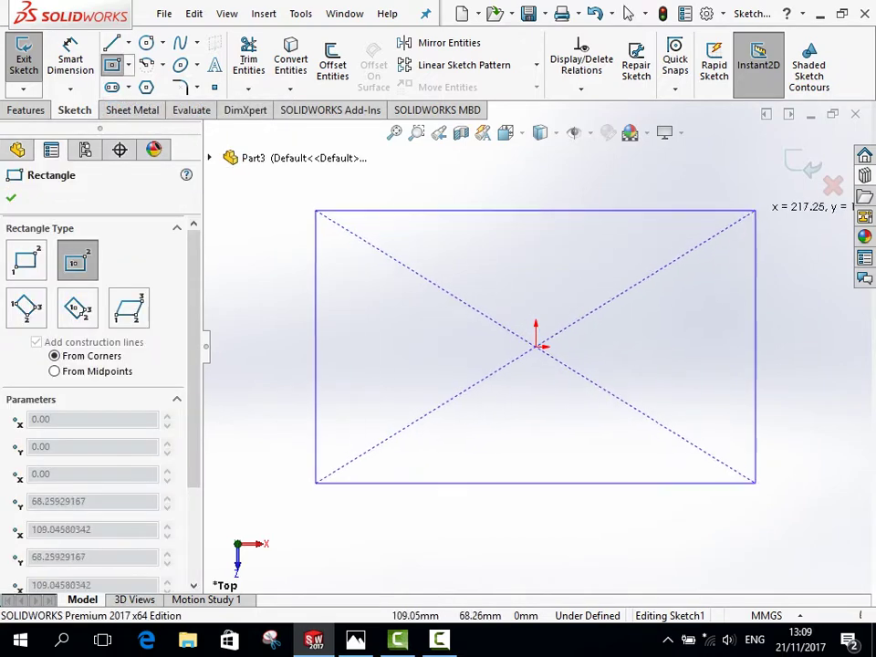
pyautogui.click(786, 203)
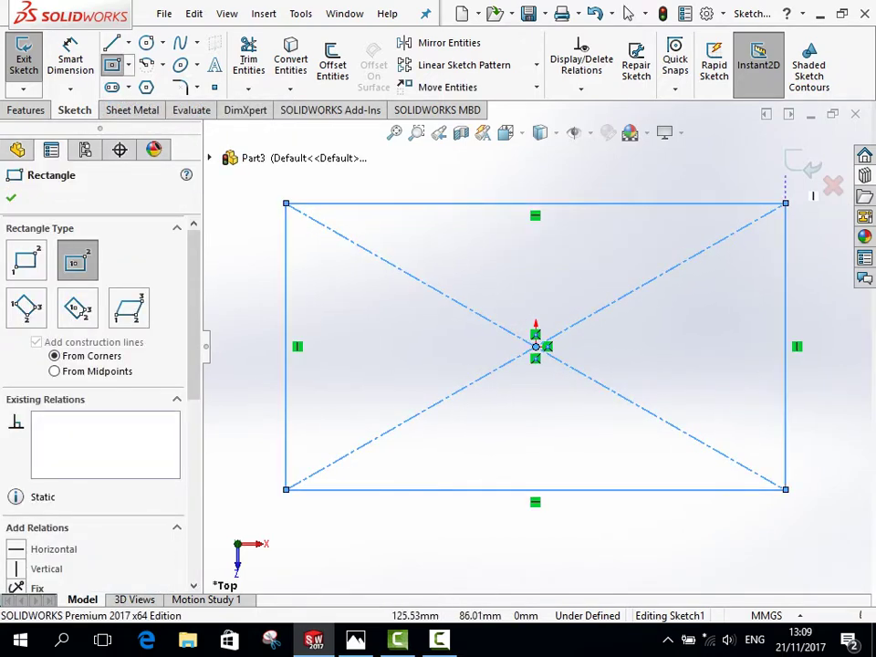
pyautogui.click(803, 164)
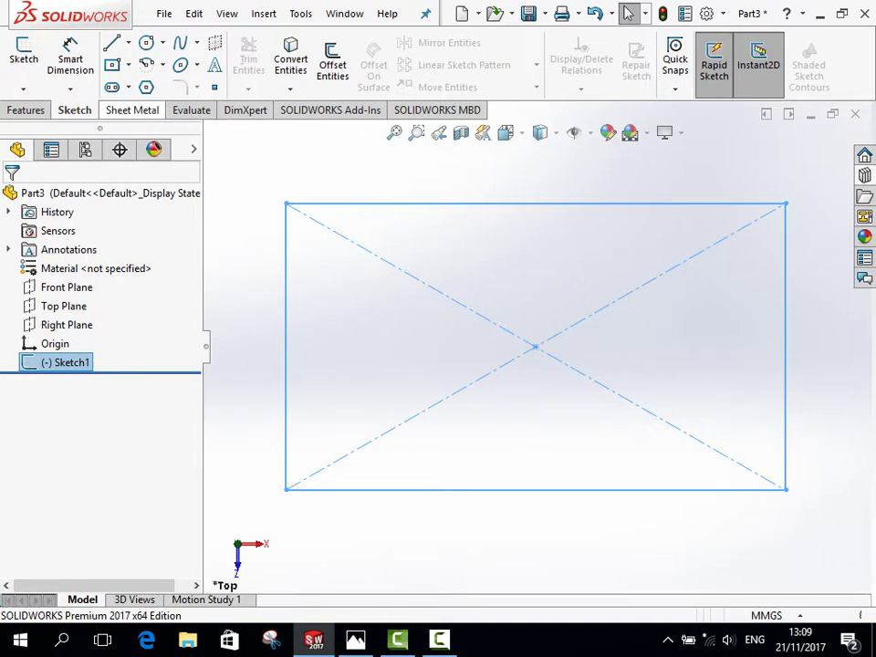
pyautogui.click(133, 109)
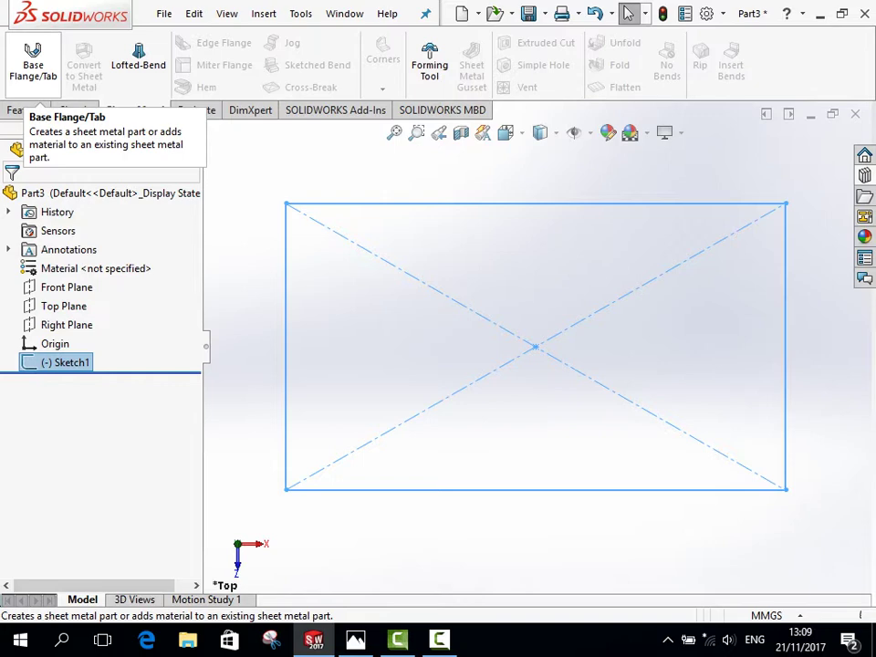
# Convert Sketch1 into a base flange and try out the thickness direction.
pyautogui.click(33, 73)
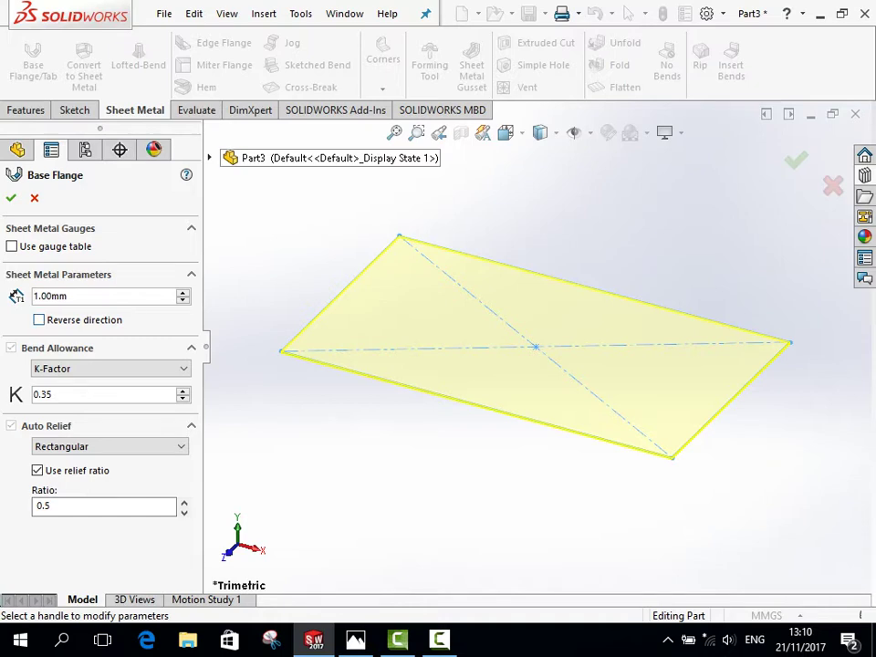
pyautogui.click(38, 320)
pyautogui.click(38, 319)
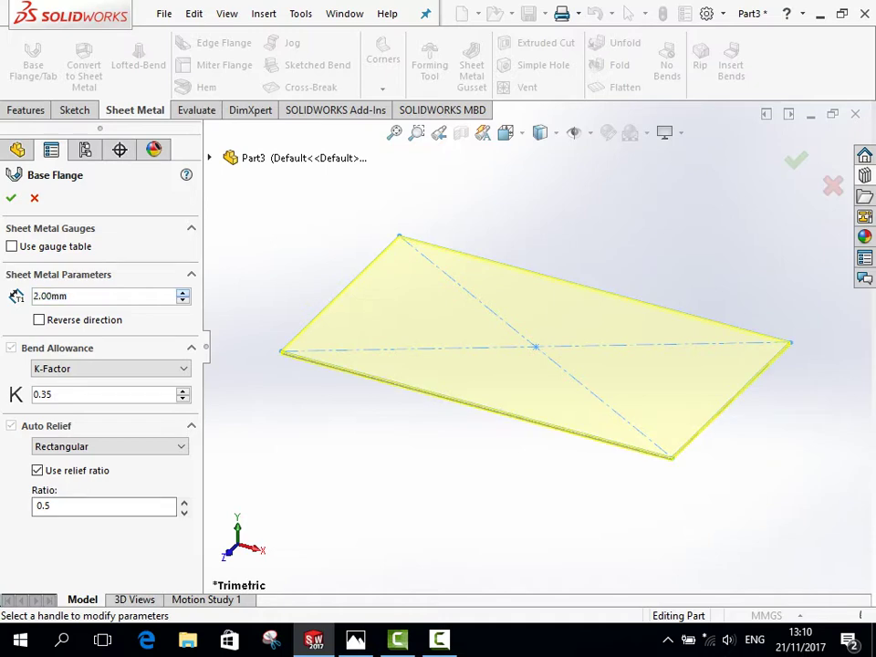
pyautogui.scroll(3, 105, 296)
pyautogui.scroll(1, 105, 295)
pyautogui.scroll(-2, 730, 426)
pyautogui.scroll(-2, 538, 292)
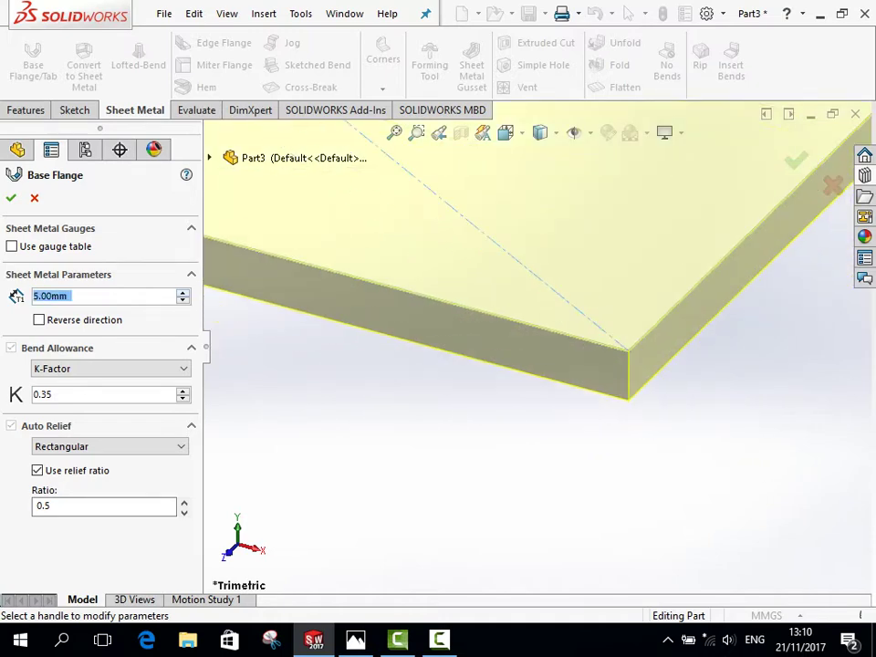
pyautogui.scroll(2, 105, 295)
pyautogui.scroll(3, 105, 295)
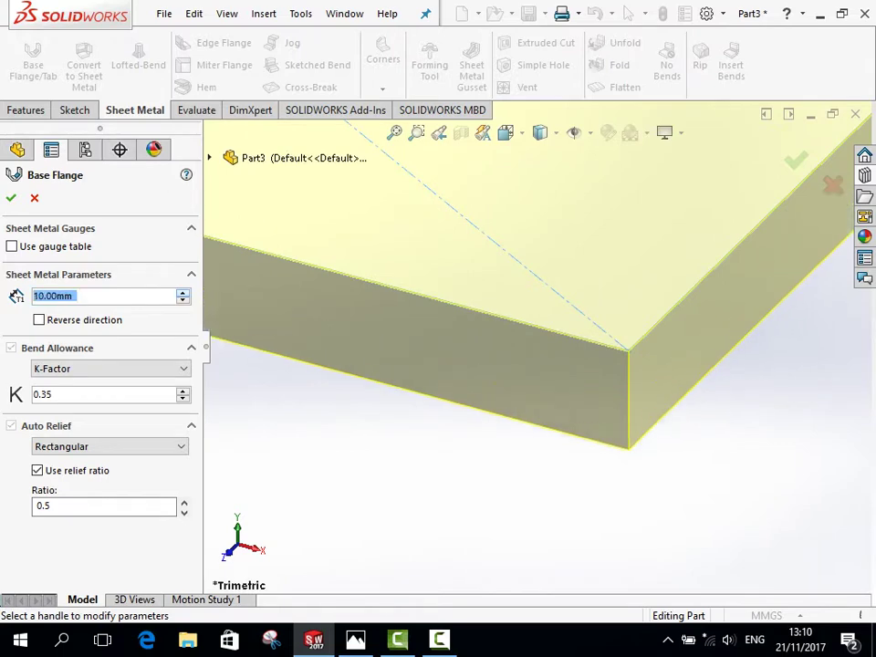
pyautogui.click(55, 295)
pyautogui.write('9')
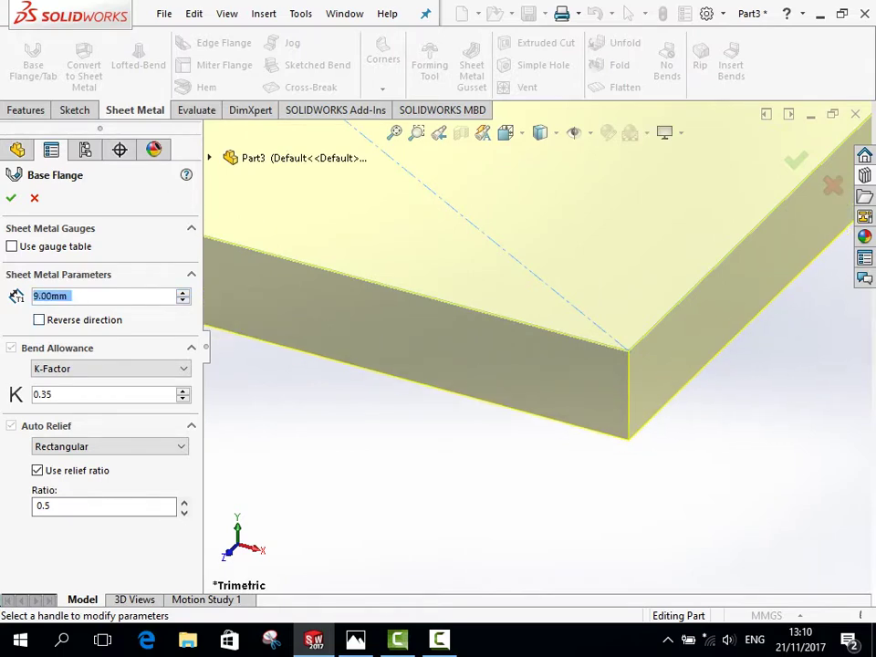
# Reverse the thickness direction, set thickness to 1 mm, and confirm Base-Flange1.
pyautogui.click(38, 320)
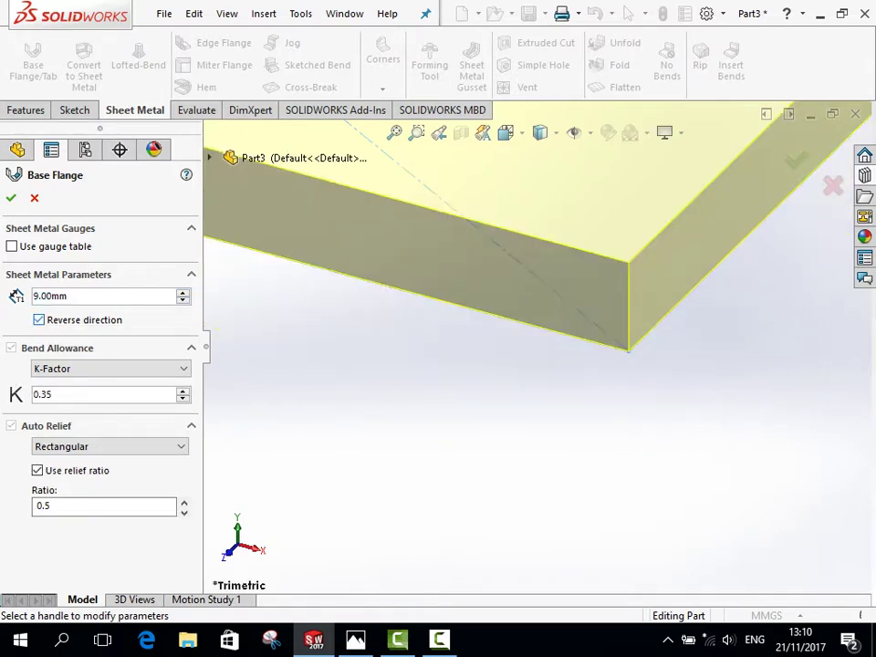
pyautogui.click(38, 320)
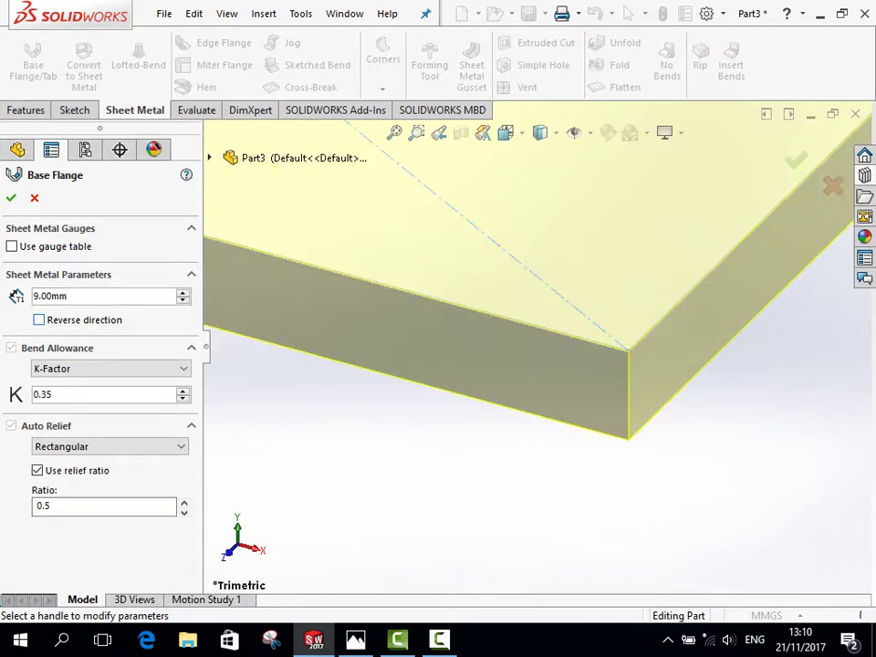
pyautogui.click(39, 319)
pyautogui.scroll(1, 538, 228)
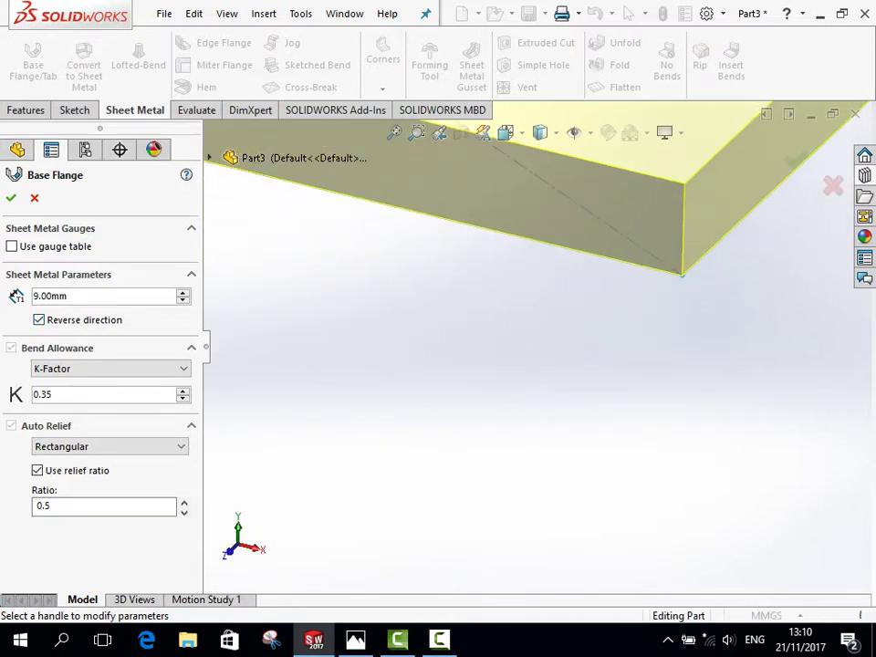
pyautogui.scroll(1, 538, 228)
pyautogui.scroll(1, 538, 228)
pyautogui.scroll(2, 538, 228)
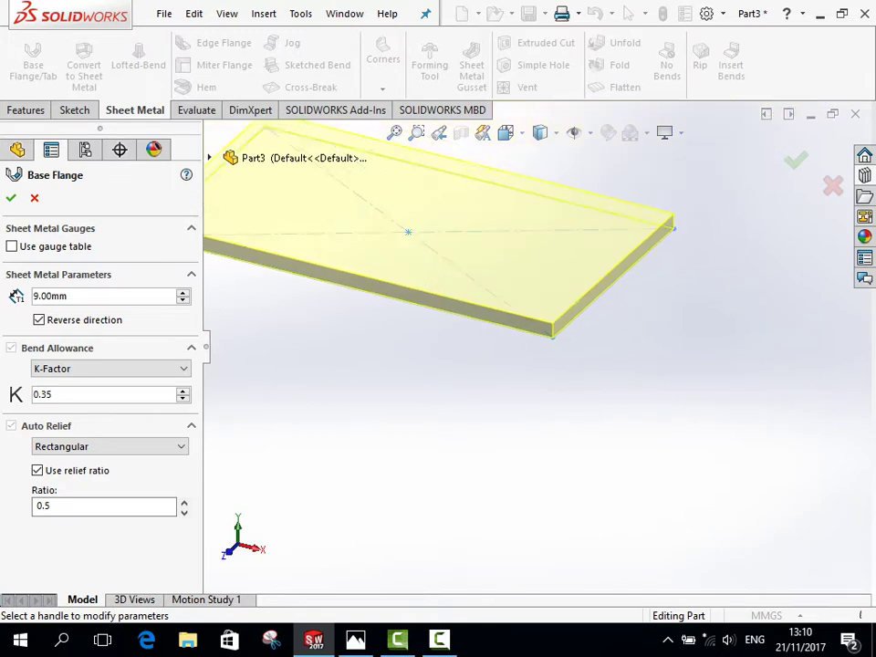
pyautogui.scroll(1, 538, 228)
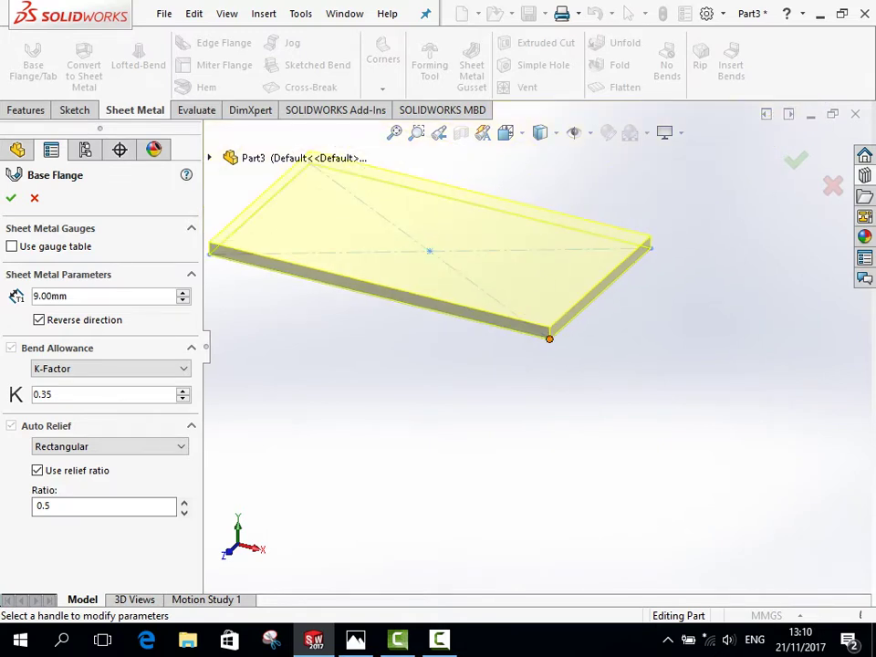
pyautogui.scroll(-3, 555, 374)
pyautogui.scroll(-2, 555, 374)
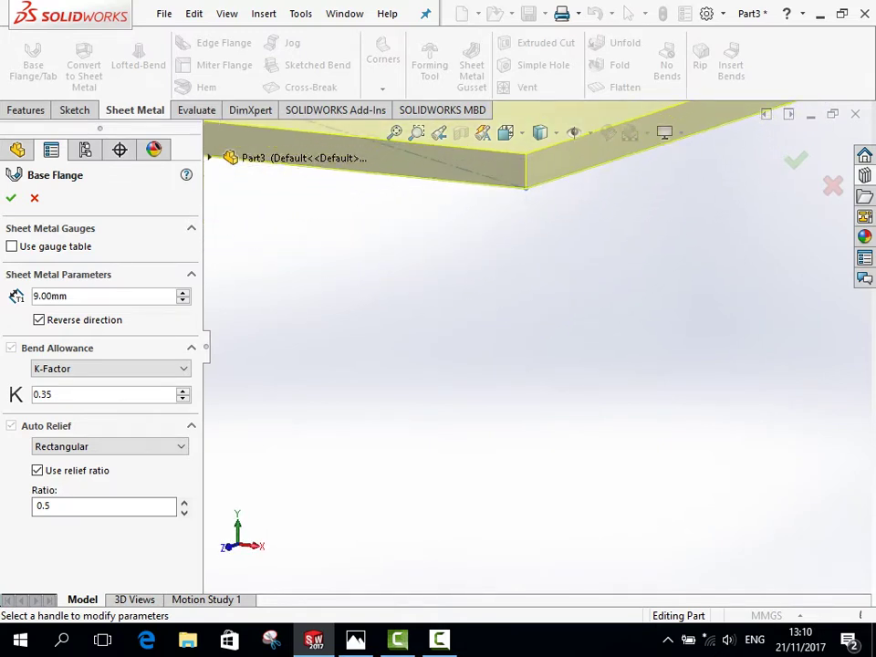
pyautogui.click(38, 319)
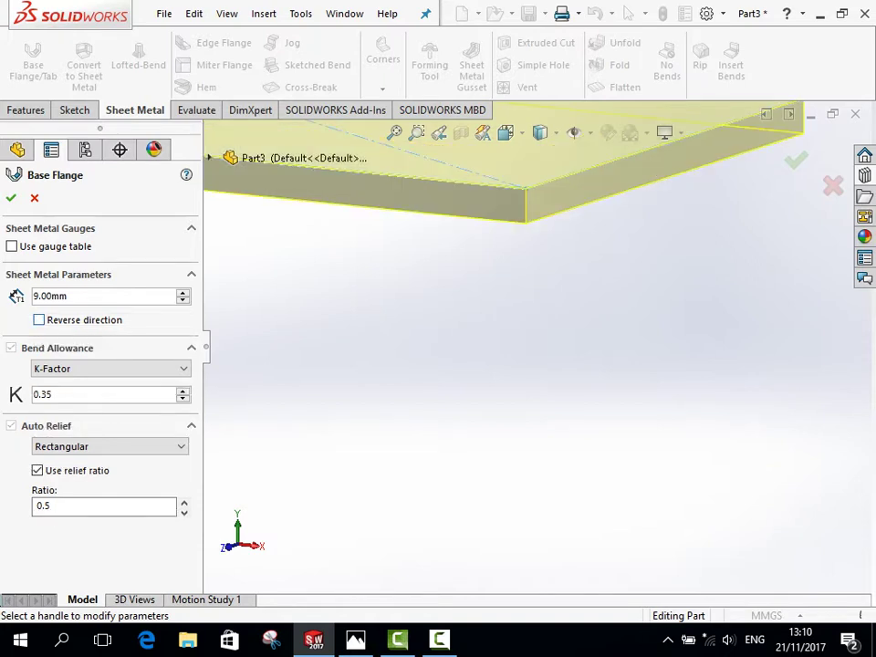
pyautogui.click(38, 319)
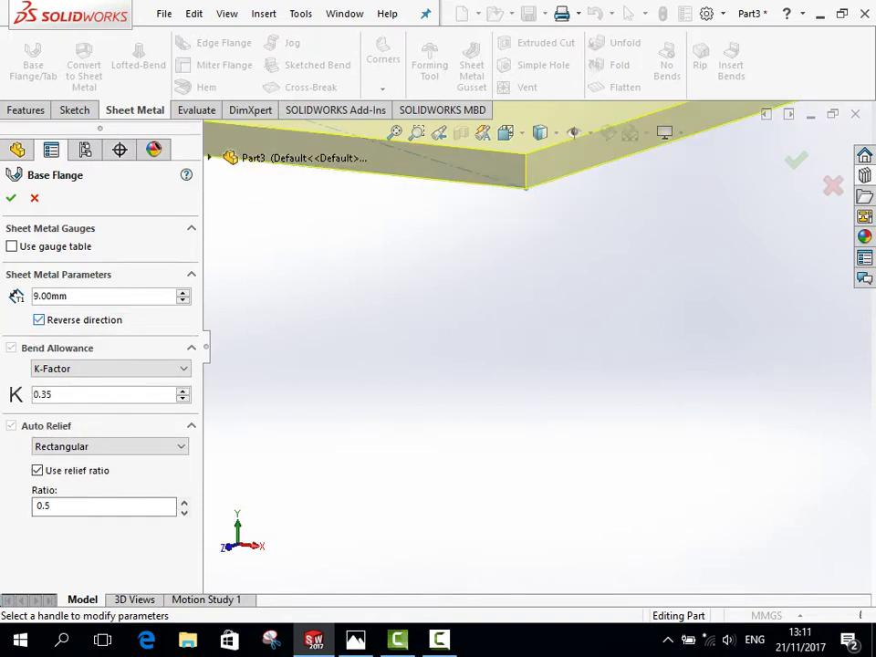
pyautogui.doubleClick(49, 296)
pyautogui.write('1')
pyautogui.press('Return')
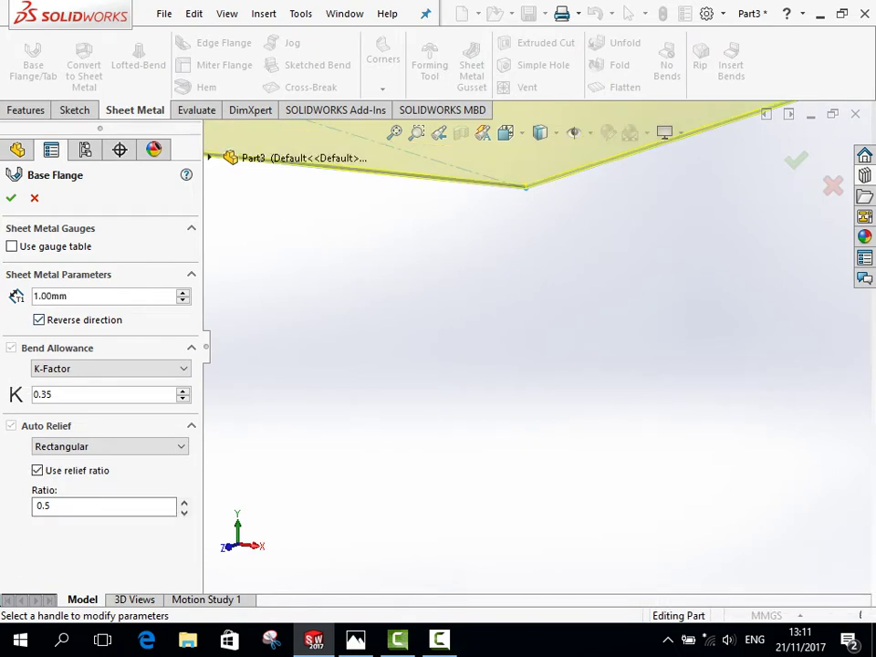
pyautogui.press('Return')
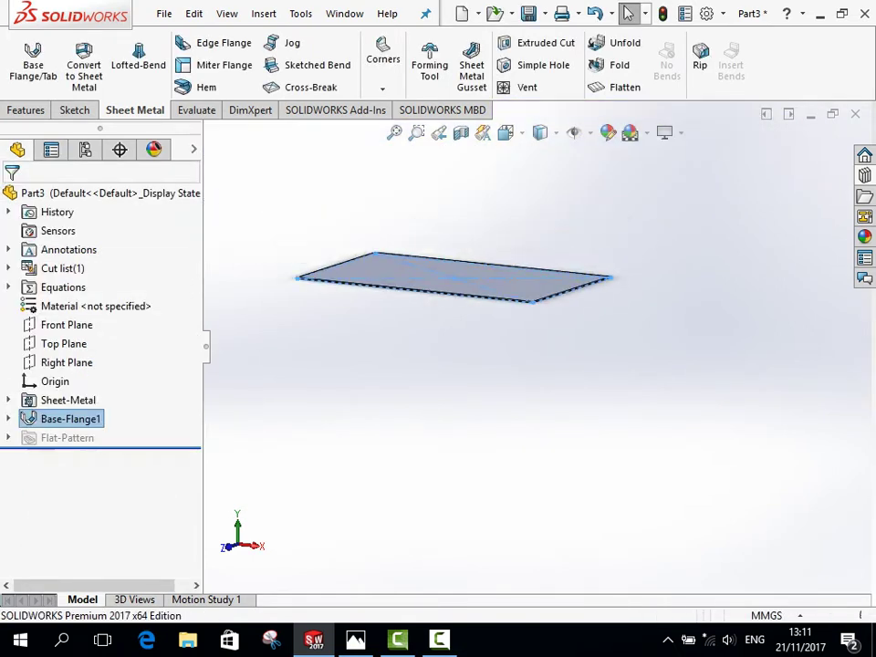
pyautogui.click(455, 274)
pyautogui.press('space')
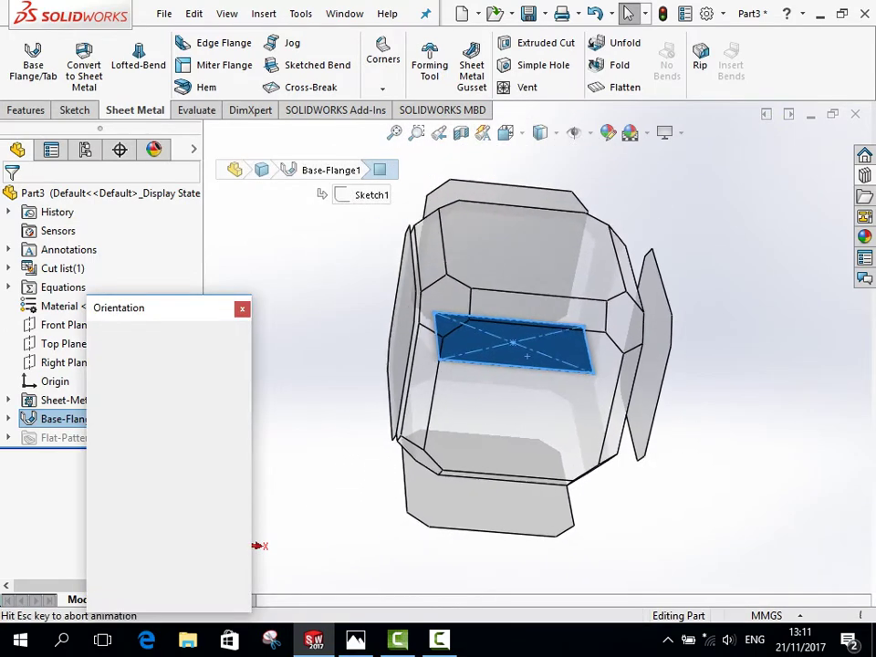
pyautogui.click(527, 356)
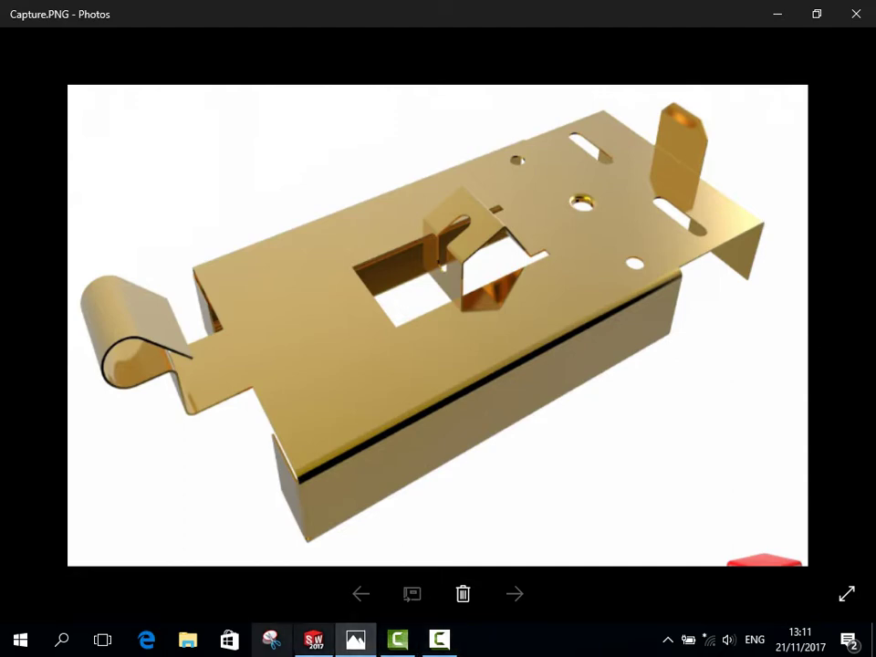
pyautogui.click(313, 640)
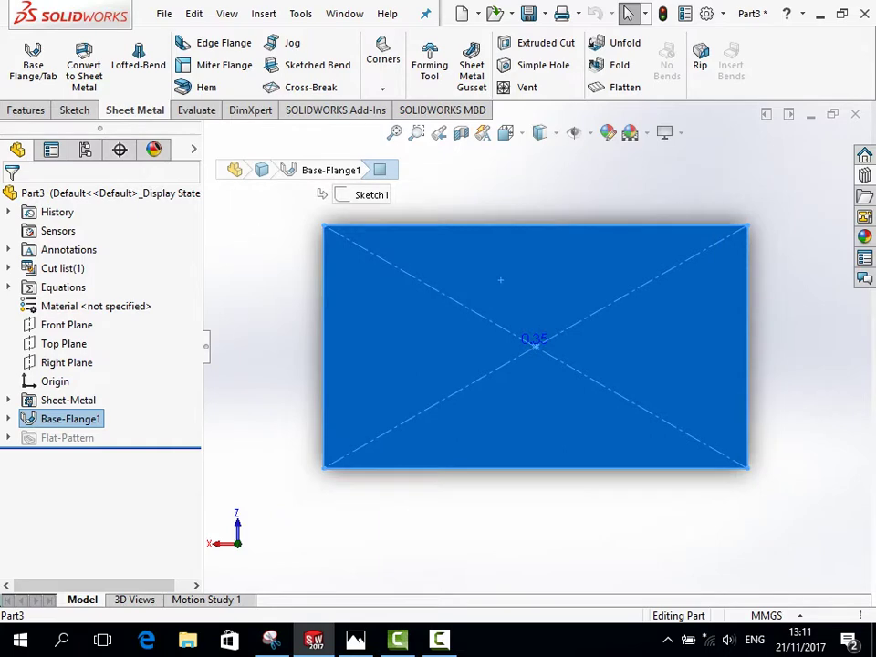
# Start an edge flange on the plate edge with a 35 mm flange length.
pyautogui.moveTo(500, 280); pyautogui.dragTo(739, 380, button='middle')
pyautogui.scroll(-5, 739, 380)
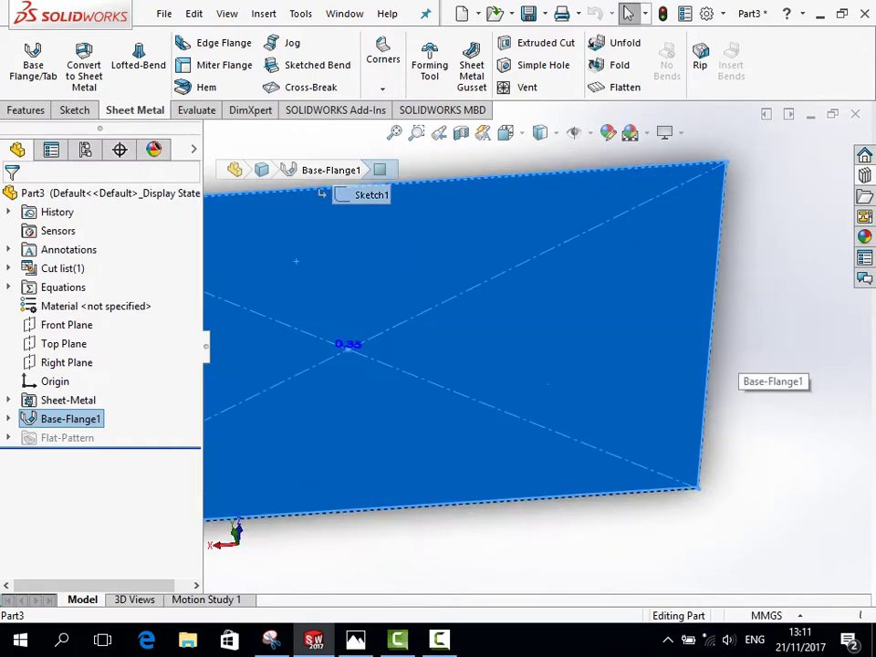
pyautogui.click(739, 380)
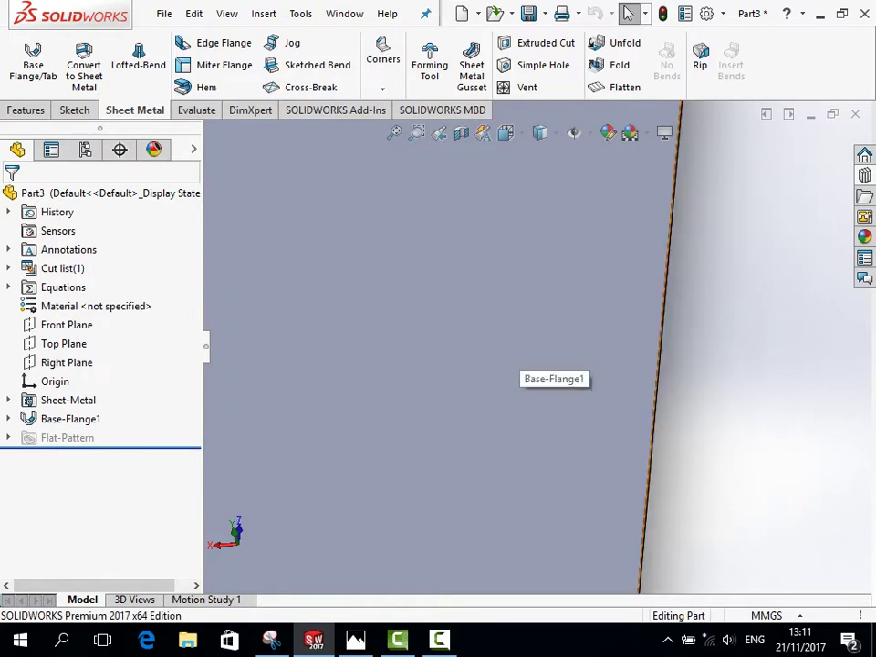
pyautogui.rightClick(225, 51)
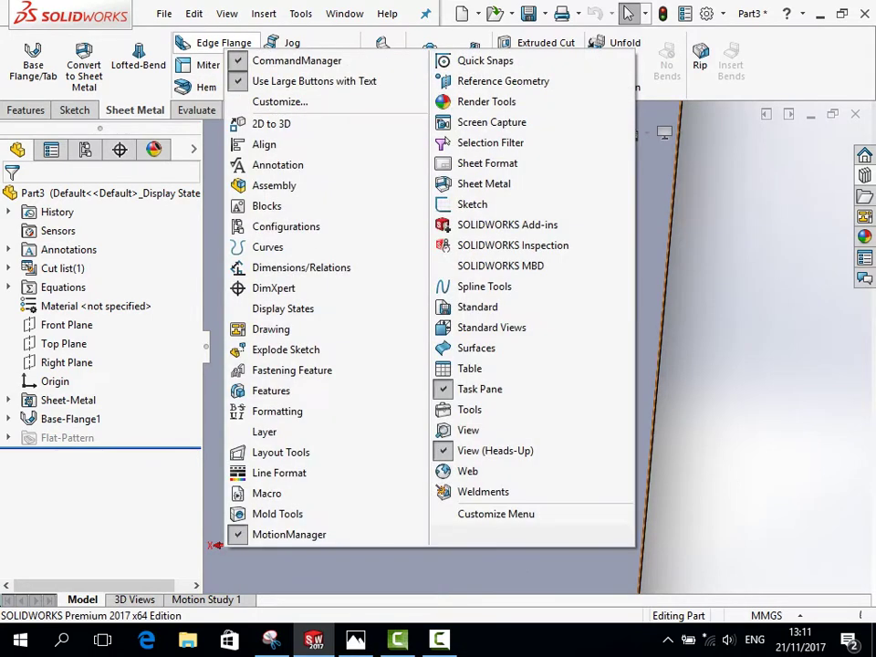
pyautogui.click(217, 43)
pyautogui.click(213, 43)
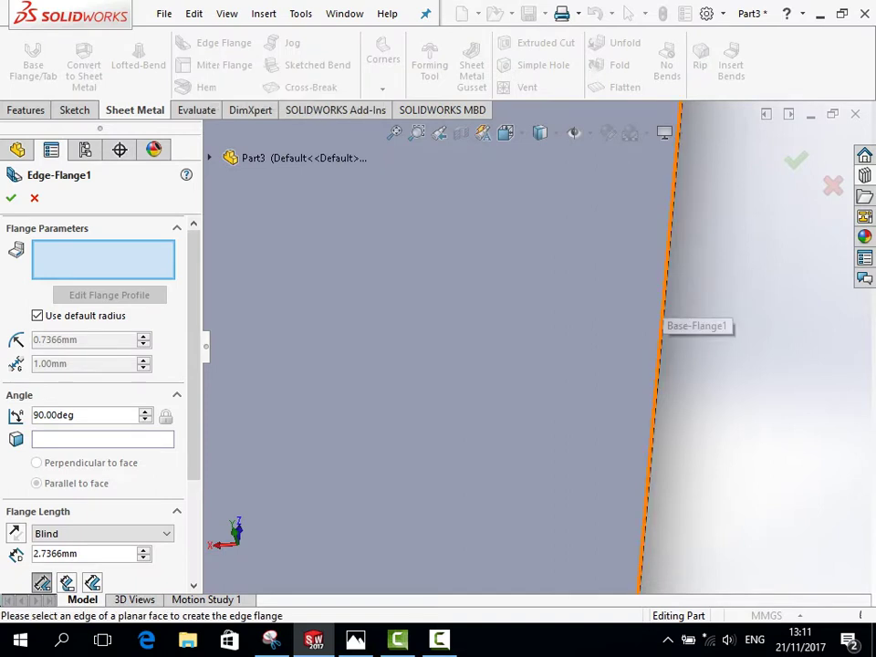
pyautogui.moveTo(662, 329); pyautogui.dragTo(620, 328, button='middle')
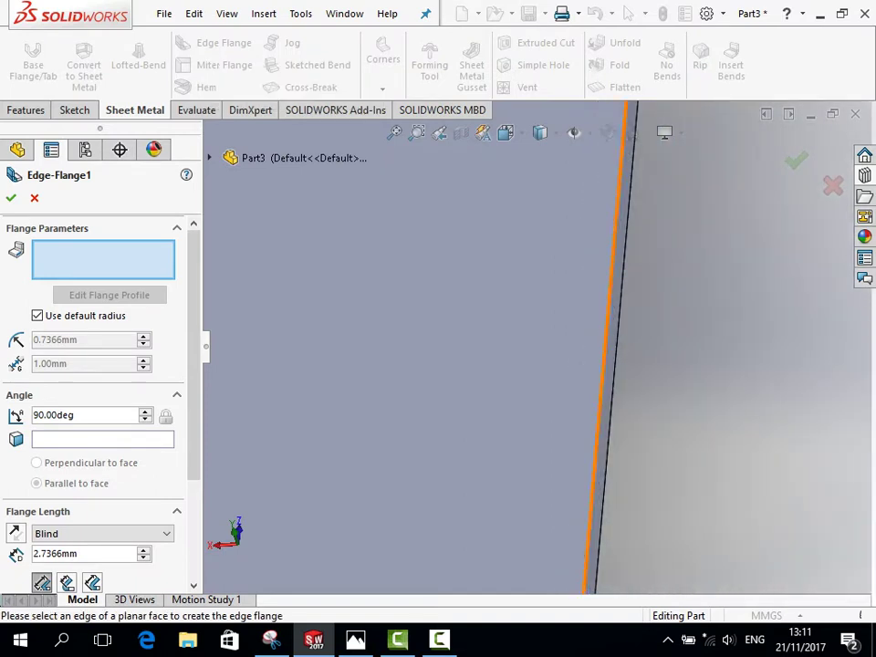
pyautogui.click(610, 347)
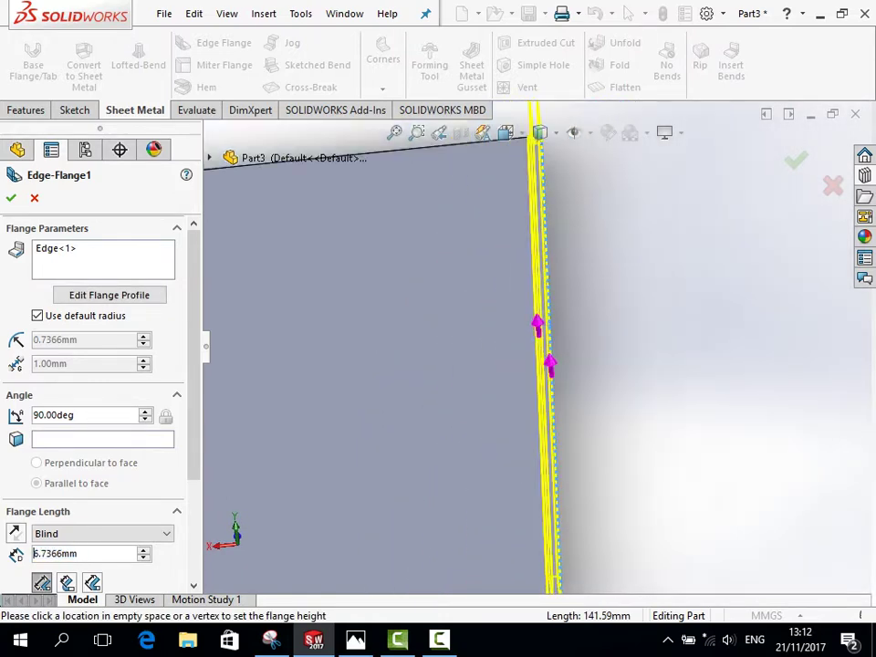
pyautogui.moveTo(538, 365); pyautogui.dragTo(638, 320, button='middle')
pyautogui.write('35')
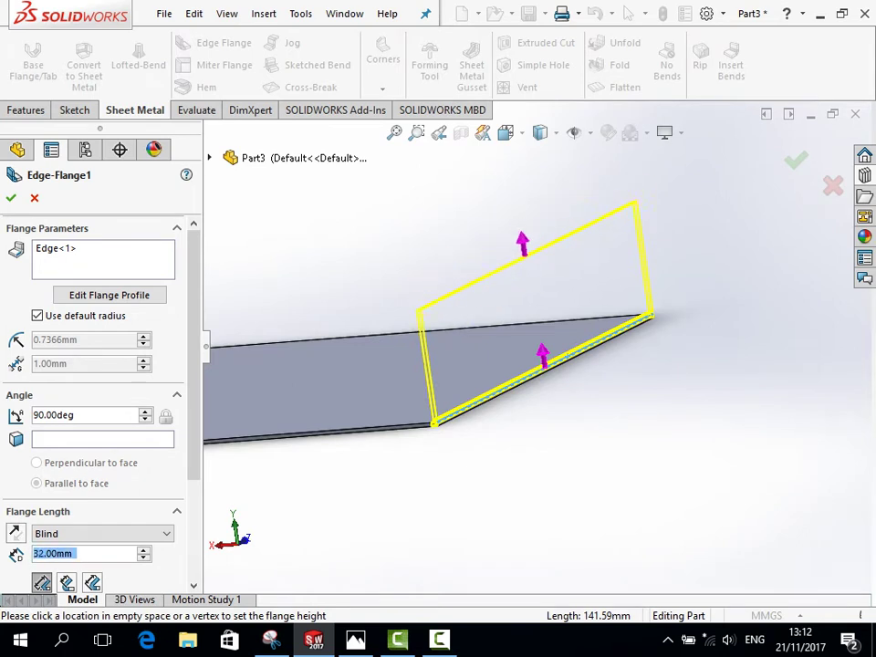
pyautogui.write('35')
pyautogui.press('Return')
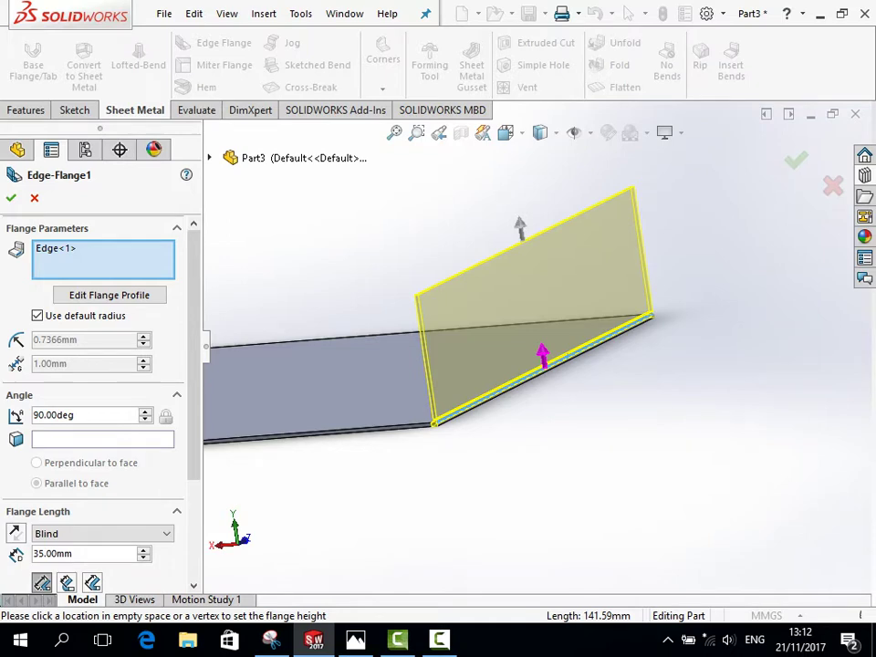
# Inspect the 35 mm flange preview and open its profile sketch for editing.
pyautogui.scroll(-1, 520, 492)
pyautogui.scroll(-3, 520, 493)
pyautogui.scroll(-1, 520, 493)
pyautogui.scroll(-1, 520, 493)
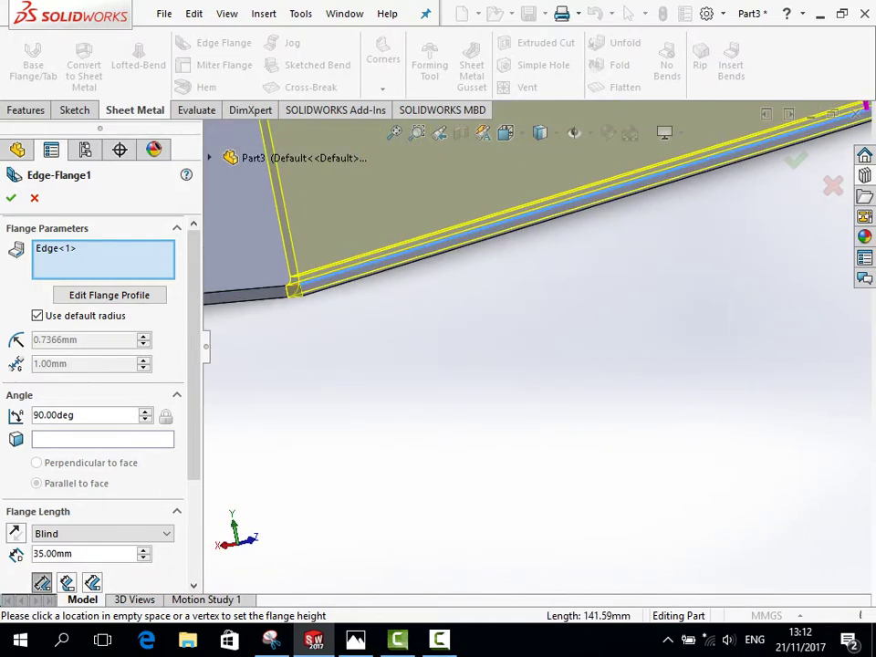
pyautogui.scroll(-2, 306, 319)
pyautogui.scroll(-1, 307, 318)
pyautogui.scroll(-1, 307, 318)
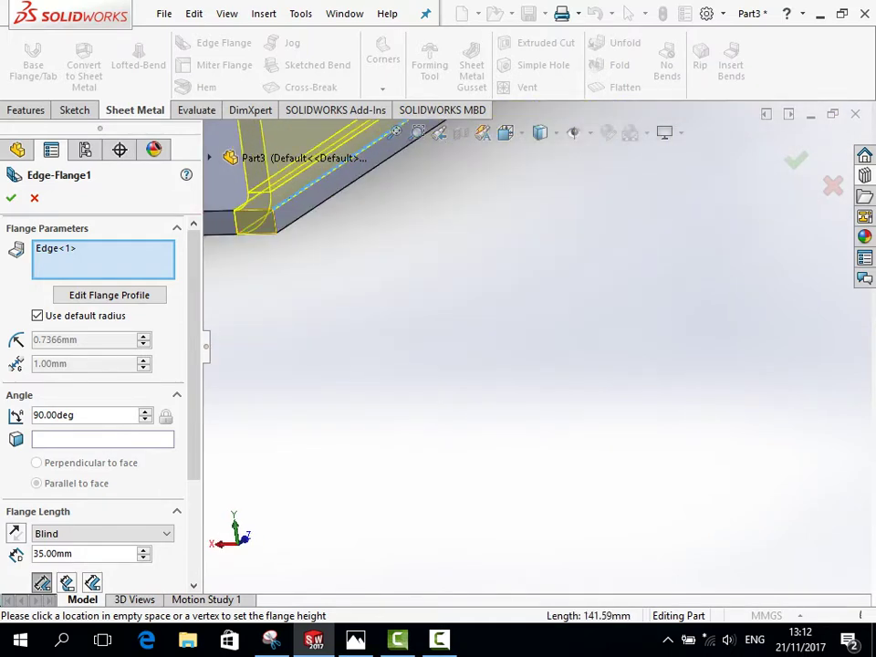
pyautogui.moveTo(395, 132); pyautogui.dragTo(573, 133, button='middle')
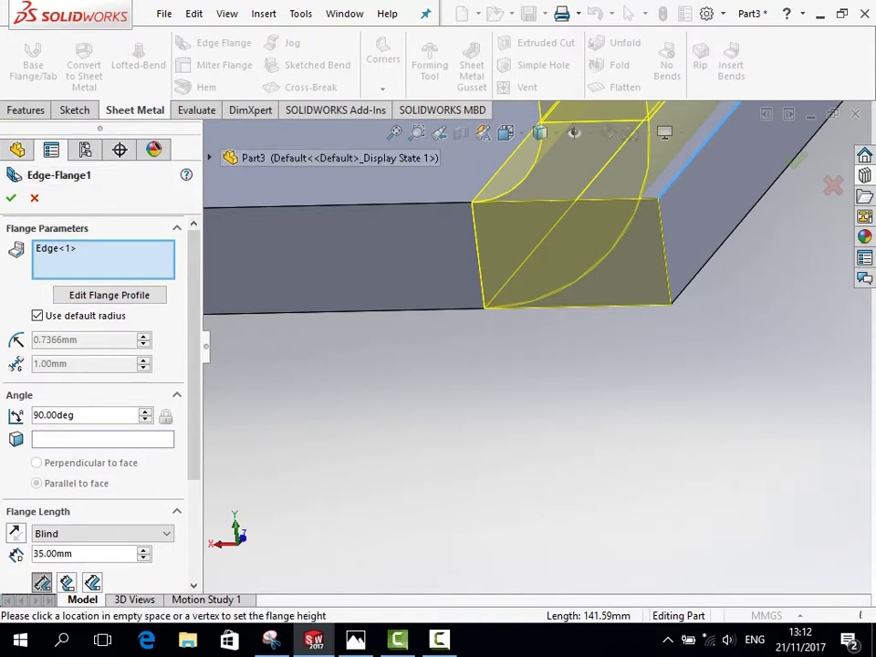
pyautogui.scroll(2, 581, 377)
pyautogui.scroll(2, 581, 377)
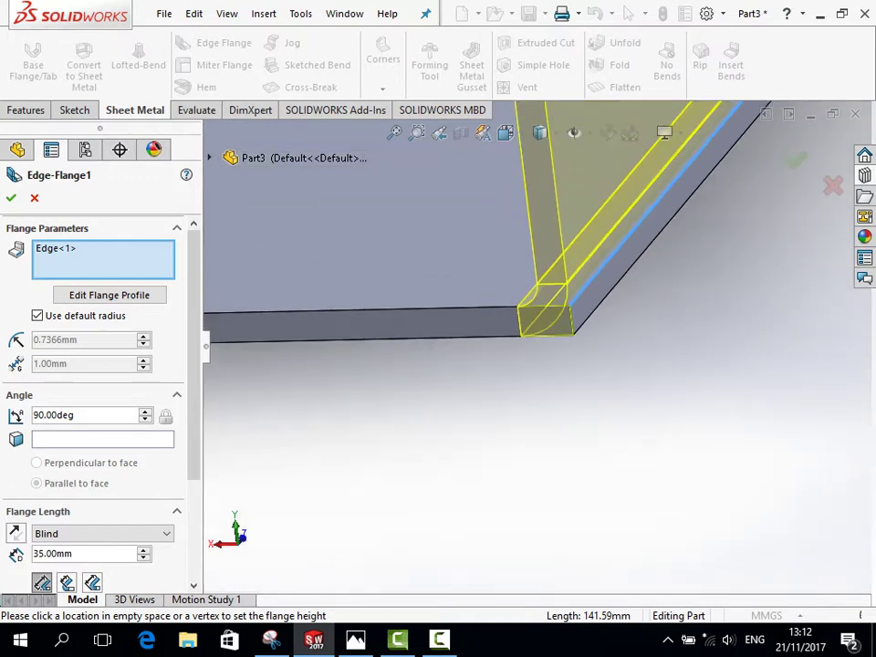
pyautogui.scroll(2, 581, 376)
pyautogui.scroll(2, 581, 376)
pyautogui.moveTo(565, 219); pyautogui.dragTo(545, 240, button='middle')
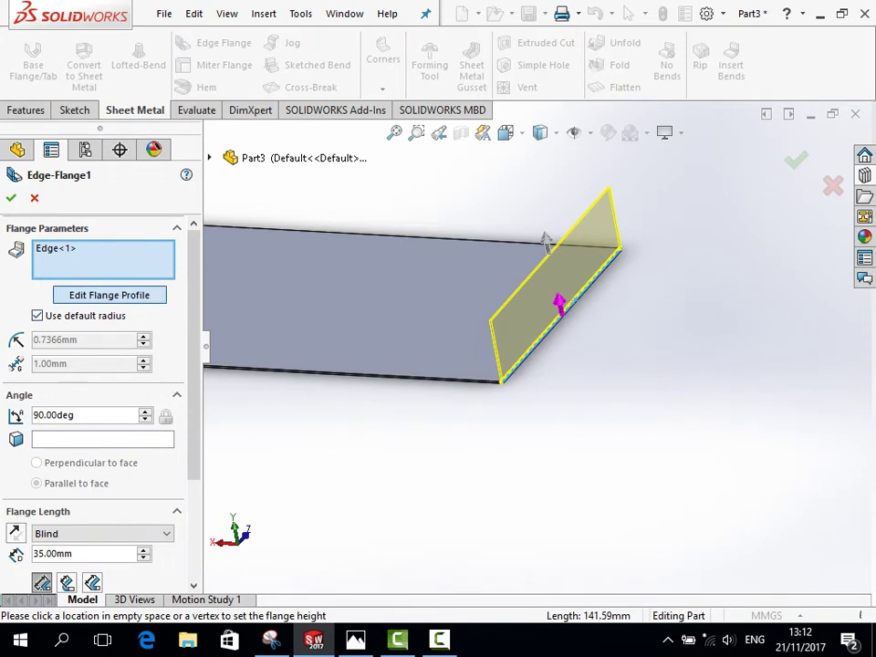
pyautogui.click(108, 295)
# Drag the profile's side and top lines inward into a narrower tab with a 42.06 mm top edge.
pyautogui.moveTo(799, 91); pyautogui.dragTo(247, 82)
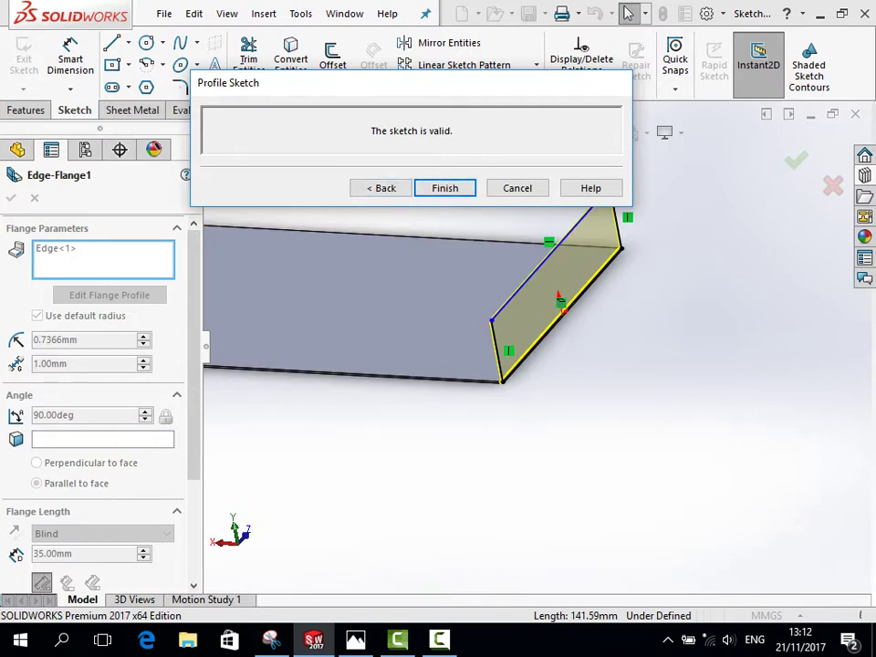
pyautogui.moveTo(319, 82); pyautogui.dragTo(239, 14)
pyautogui.scroll(-5, 585, 255)
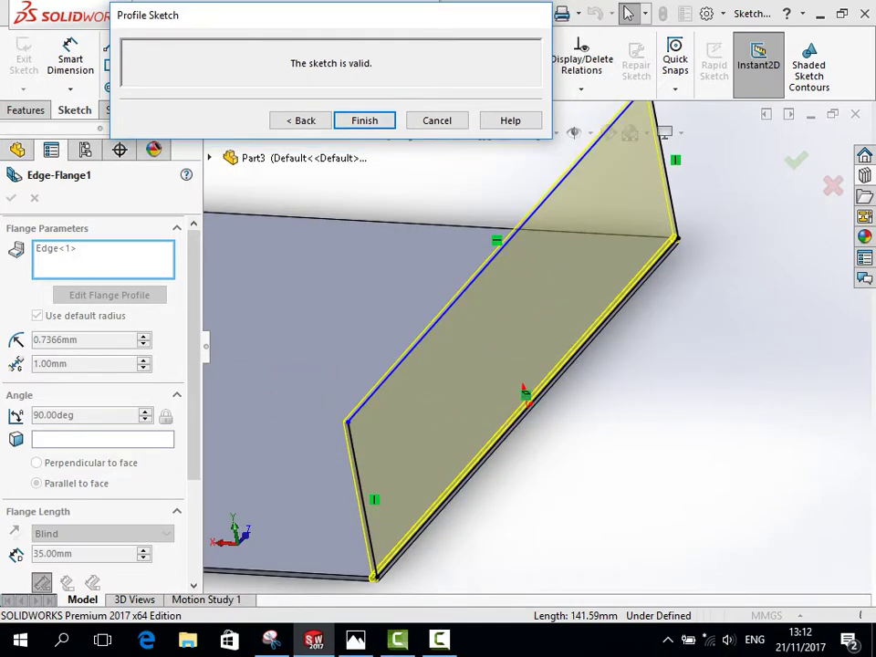
pyautogui.moveTo(360, 499); pyautogui.dragTo(462, 384)
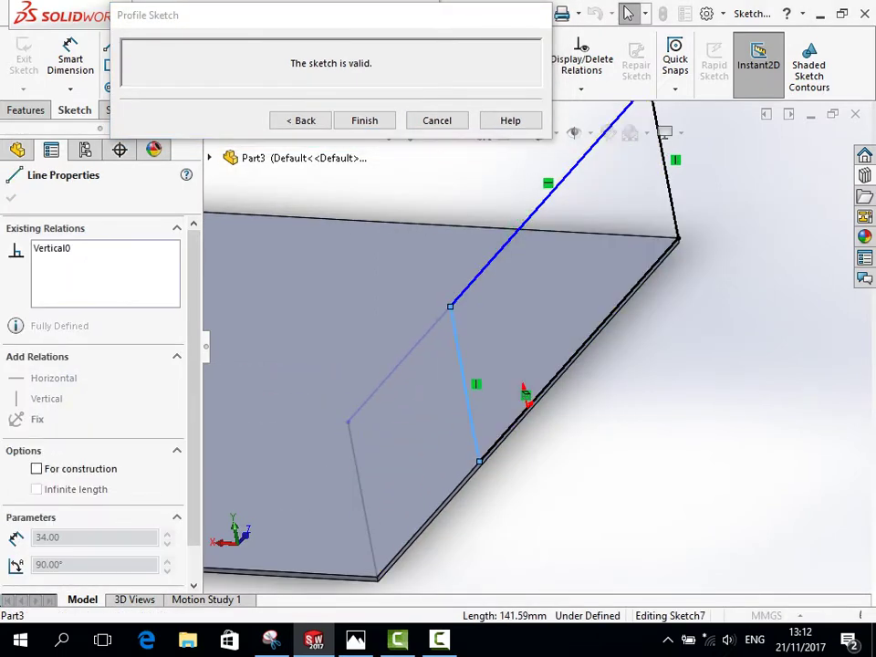
pyautogui.moveTo(545, 199); pyautogui.dragTo(575, 352)
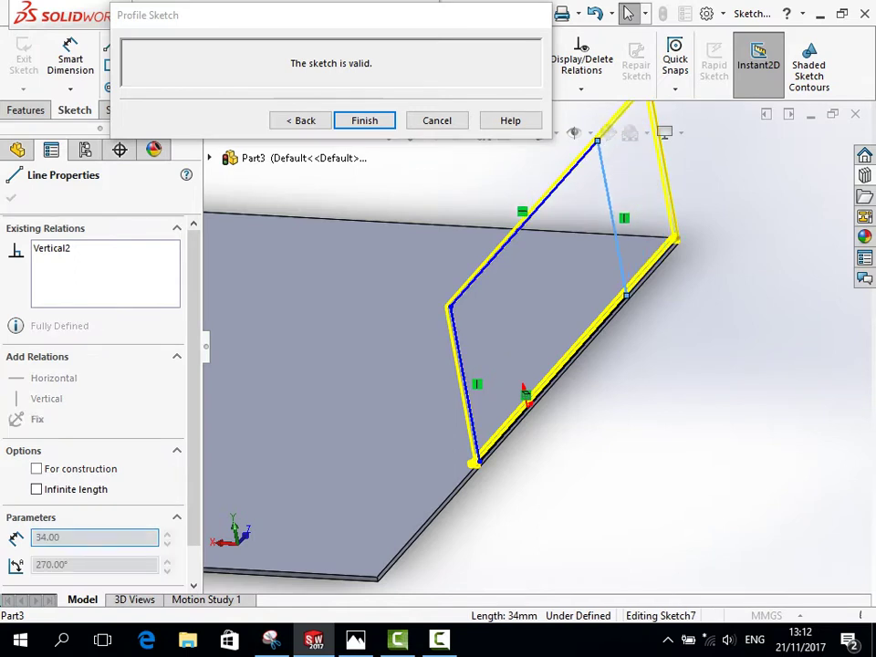
pyautogui.click(553, 283)
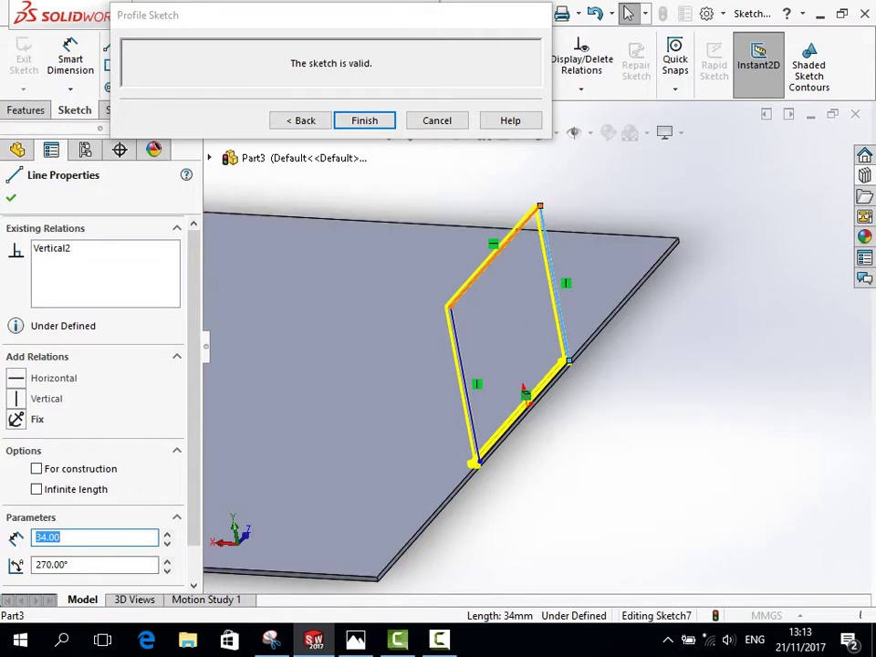
pyautogui.moveTo(497, 251); pyautogui.dragTo(488, 191)
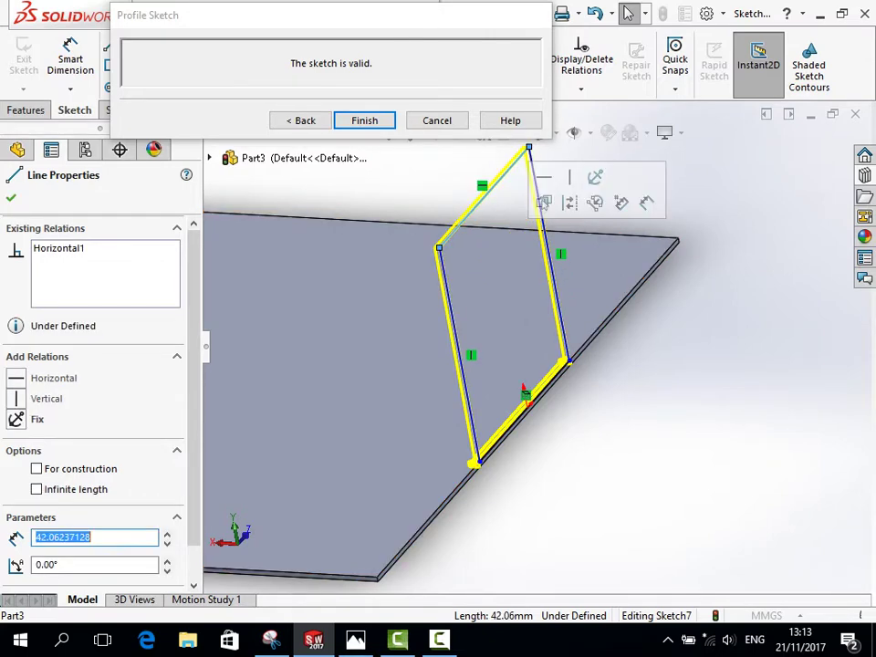
pyautogui.moveTo(315, 15); pyautogui.dragTo(564, 85)
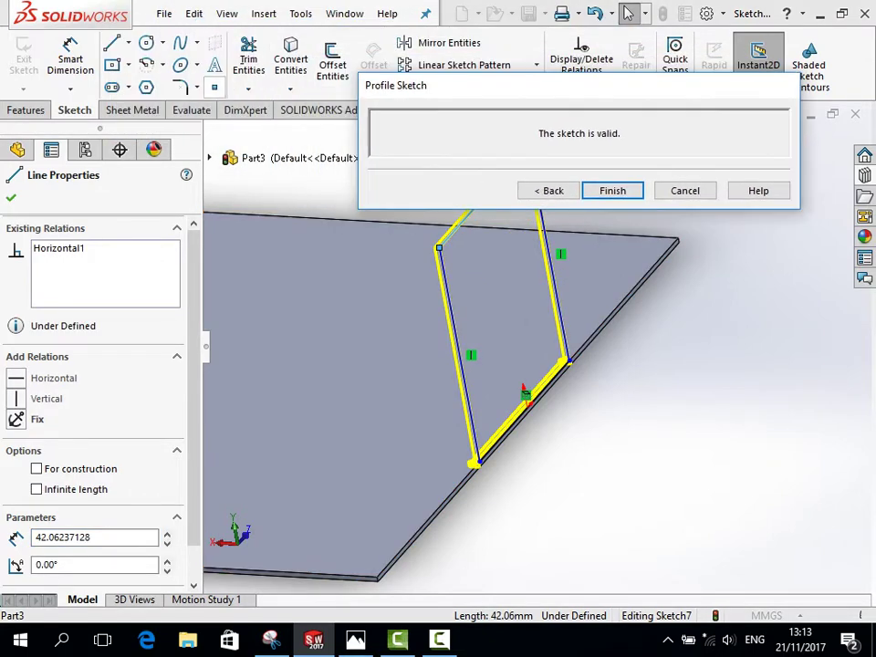
# Dimension the profile's top and left lines to 50 mm each.
pyautogui.click(70, 56)
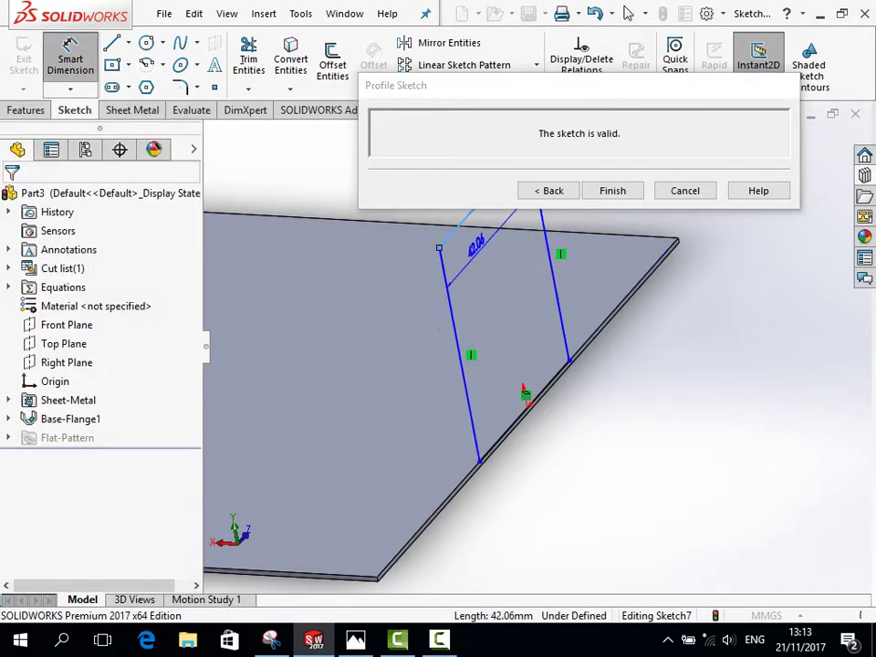
pyautogui.click(498, 260)
pyautogui.write('50')
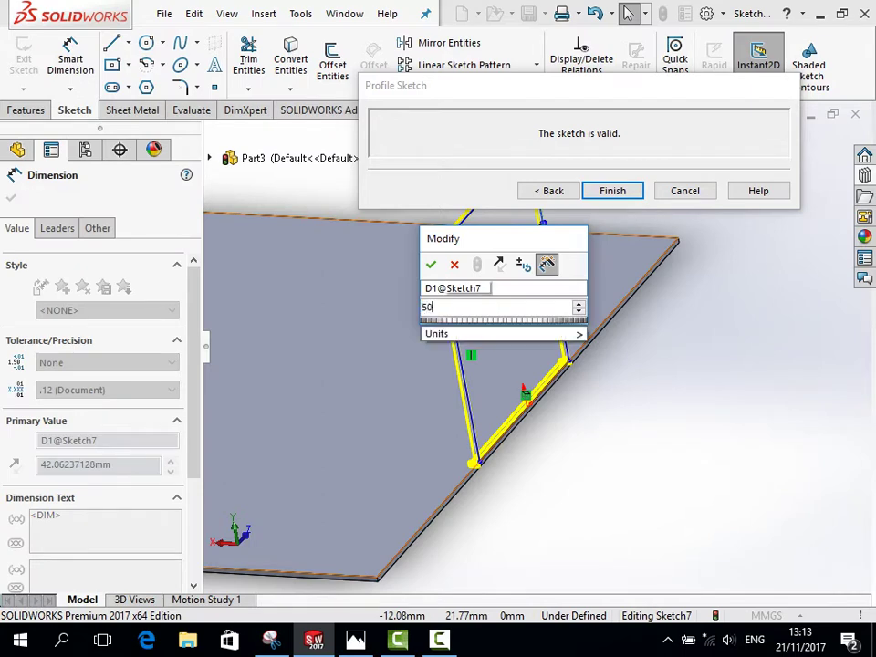
pyautogui.press('Return')
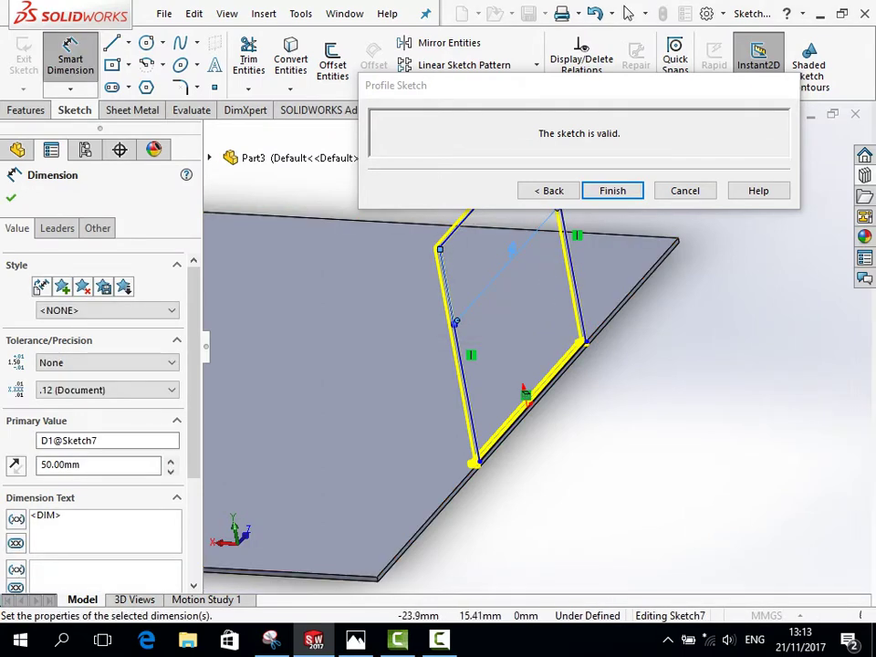
pyautogui.click(455, 321)
pyautogui.click(511, 248)
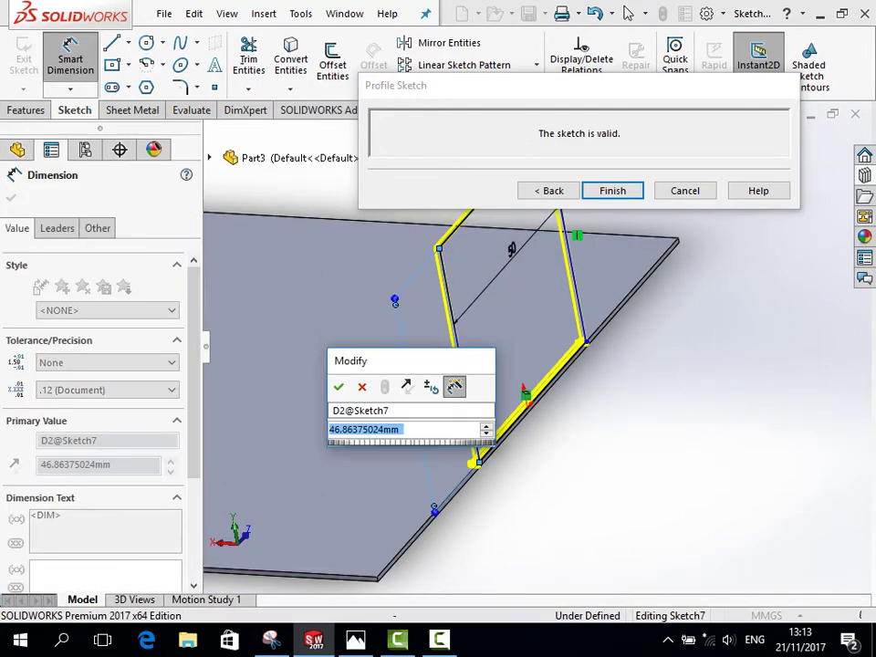
pyautogui.write('5')
pyautogui.press('Return')
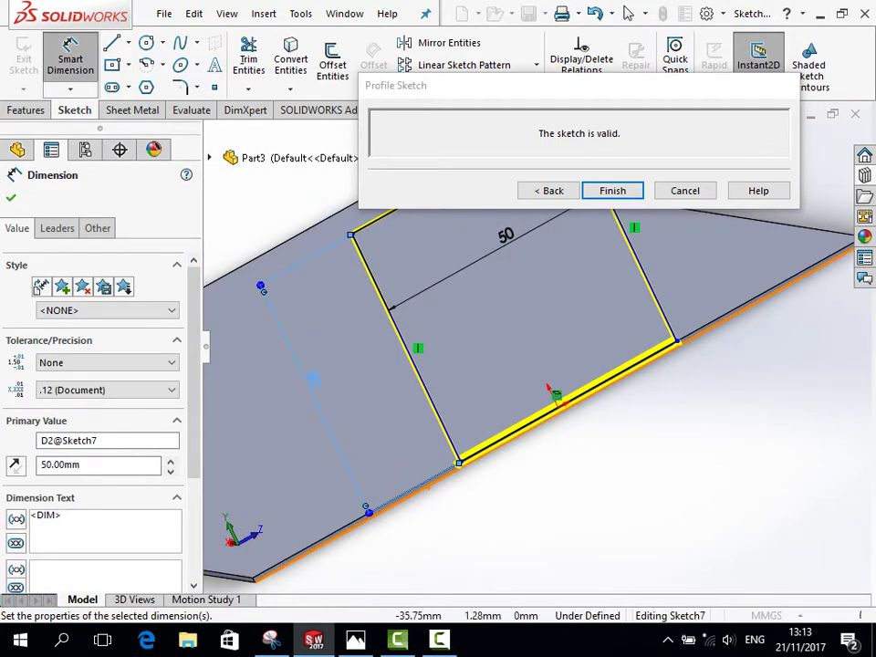
# Add a 25 mm driven reference dimension from the bottom profile line.
pyautogui.moveTo(511, 402); pyautogui.dragTo(550, 378, button='middle')
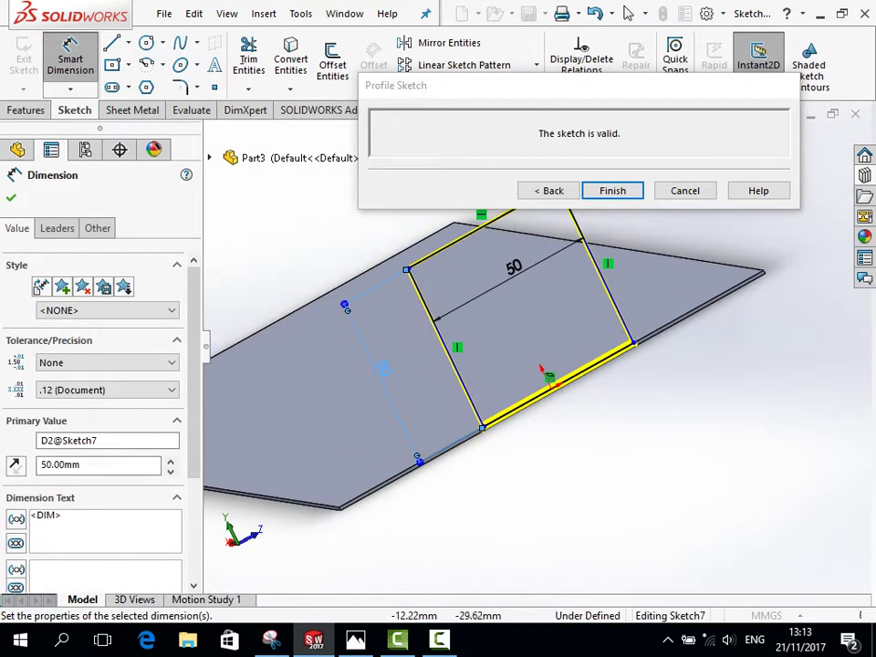
pyautogui.click(541, 370)
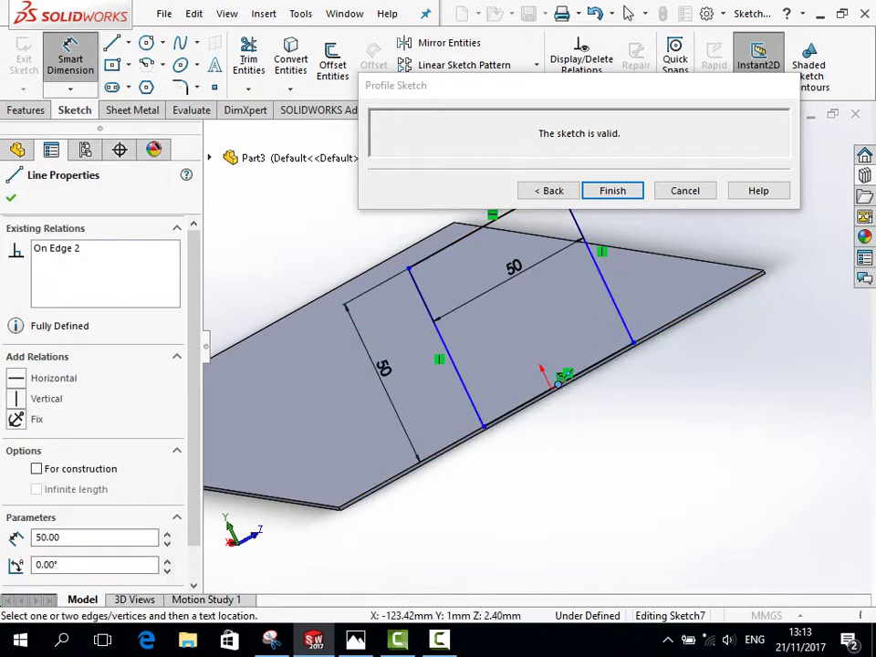
pyautogui.click(558, 381)
pyautogui.click(566, 371)
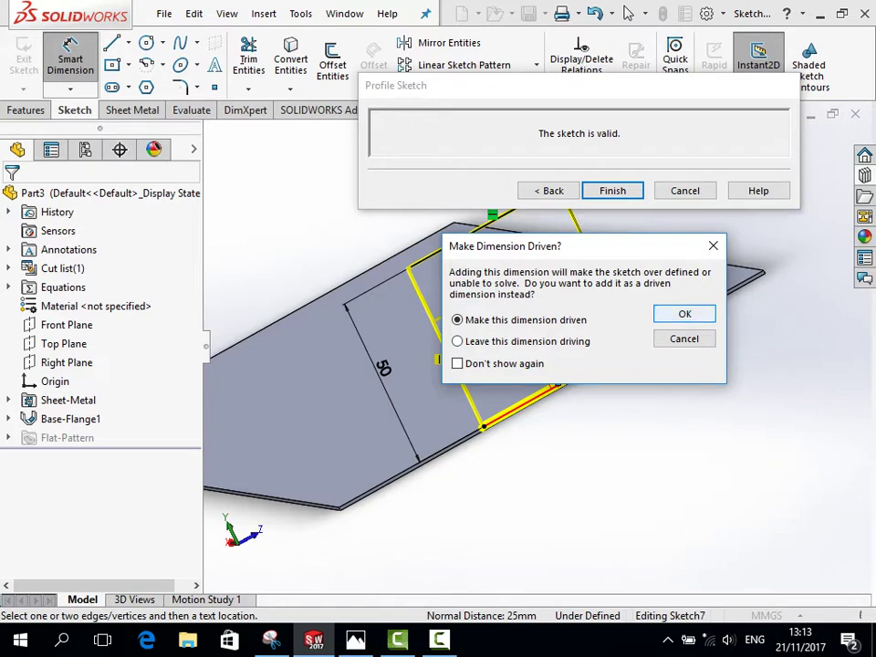
pyautogui.press('Return')
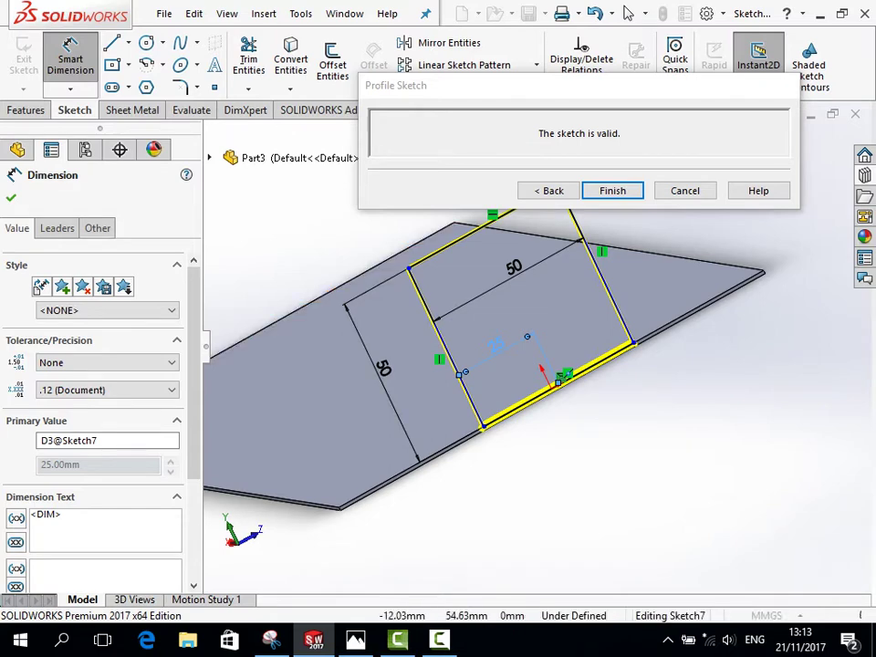
pyautogui.press('Escape')
# Return from the profile sketch to the Edge-Flange settings.
pyautogui.click(548, 191)
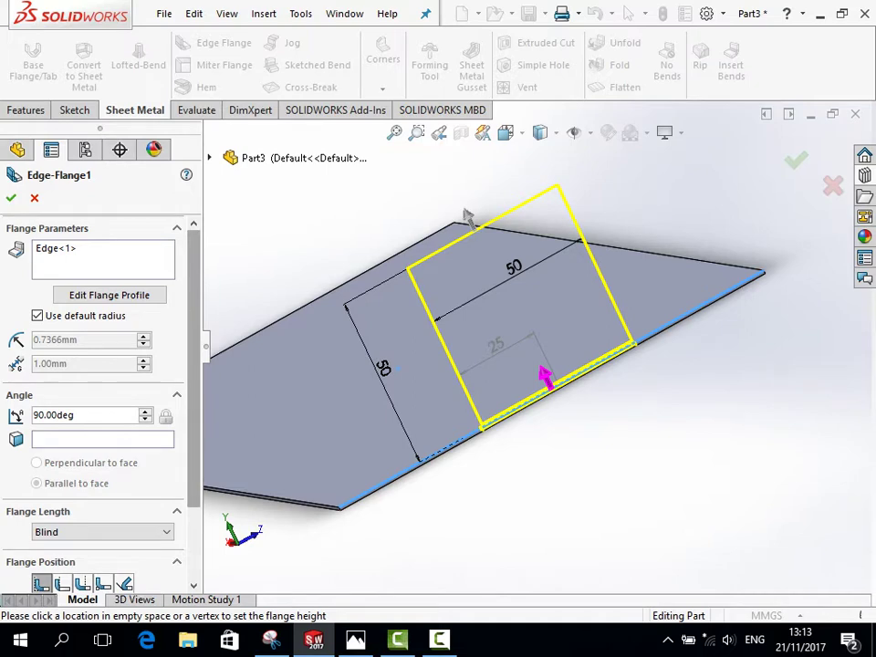
pyautogui.scroll(-1, 96, 365)
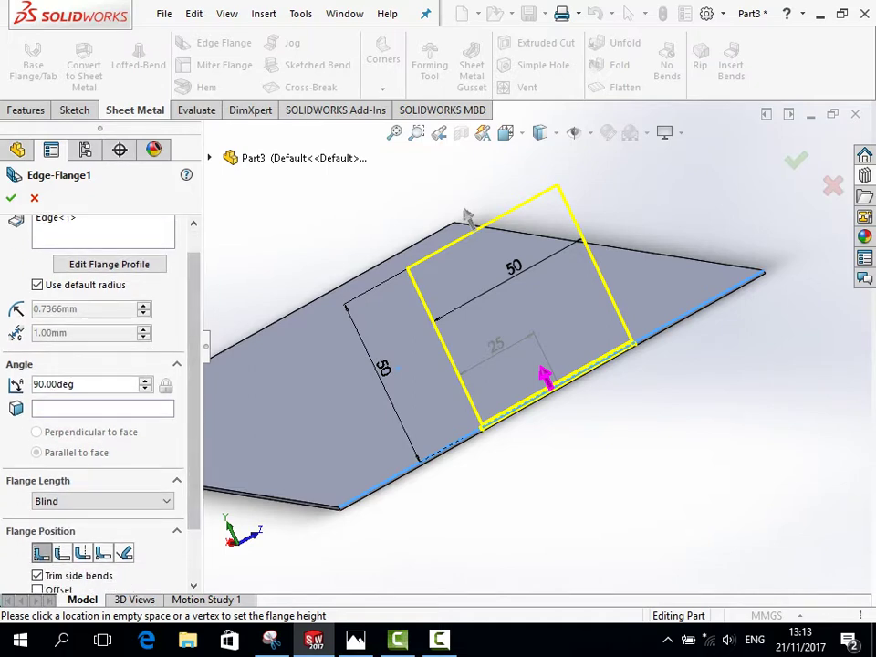
pyautogui.scroll(-1, 88, 384)
pyautogui.scroll(-2, 88, 384)
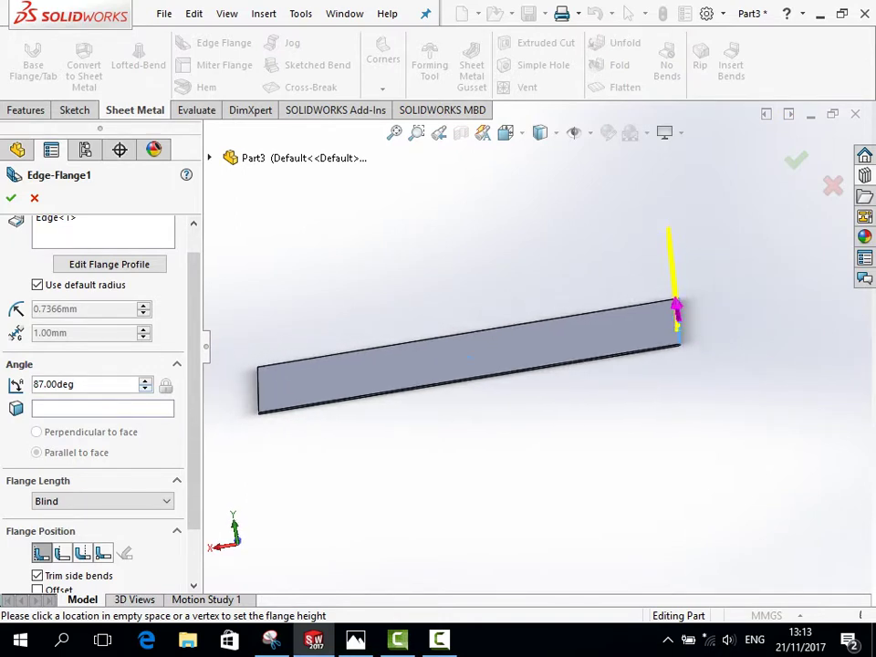
pyautogui.scroll(-1, 89, 384)
pyautogui.scroll(-5, 89, 384)
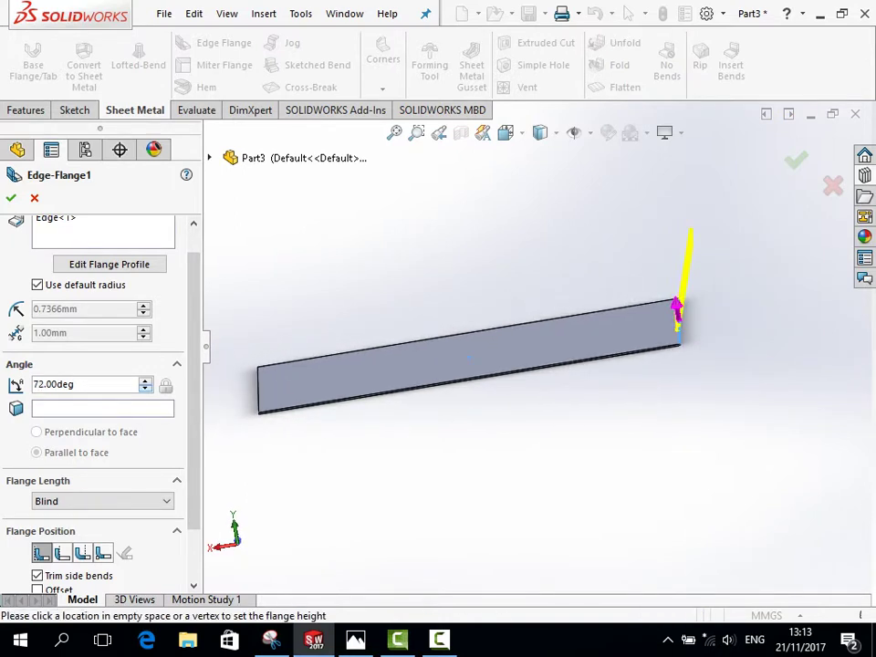
pyautogui.scroll(-5, 88, 384)
pyautogui.scroll(-2, 88, 384)
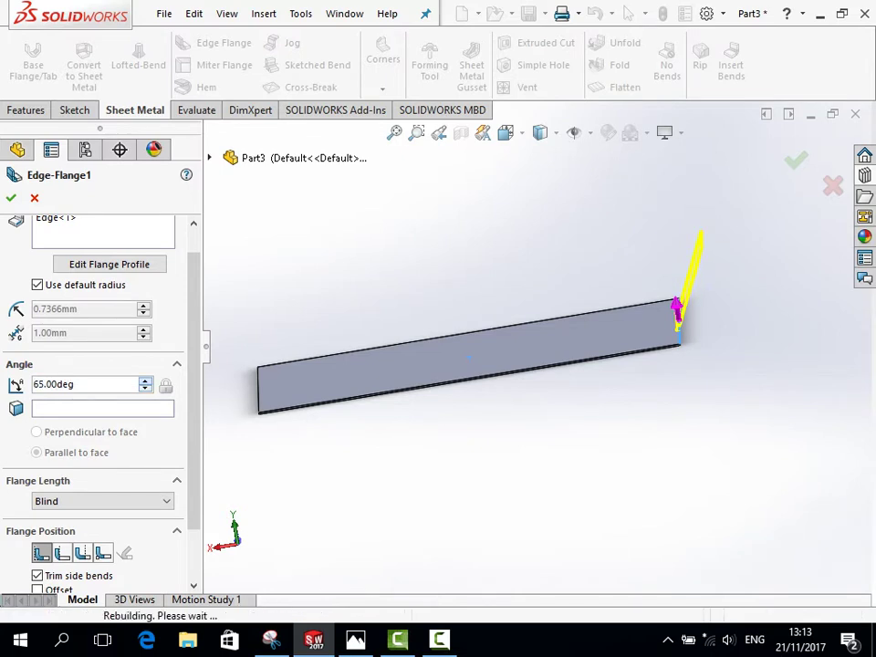
pyautogui.scroll(5, 88, 384)
pyautogui.scroll(3, 89, 384)
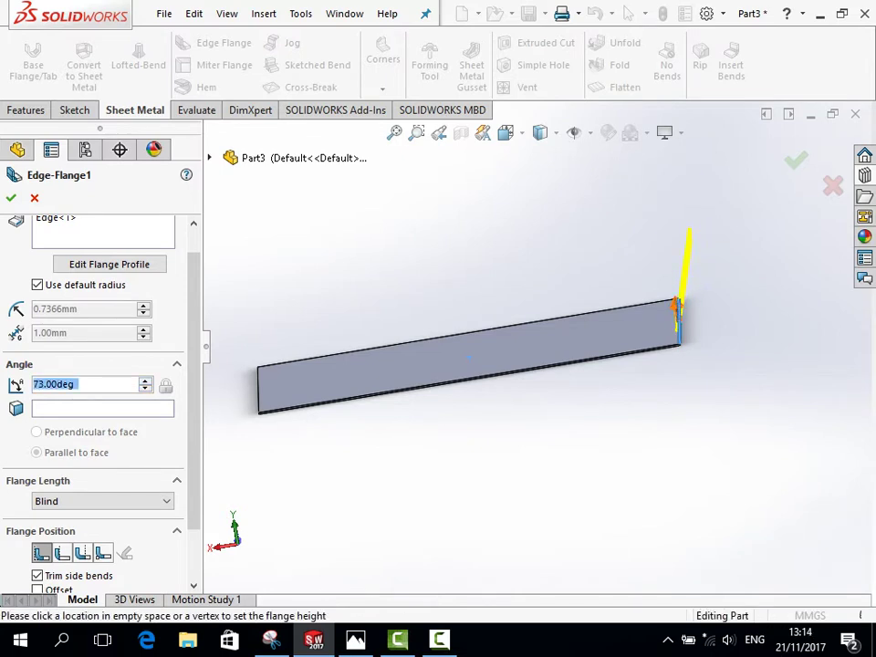
# Replace the flange edge with the plate's right end edge at a 90° angle.
pyautogui.click(102, 232)
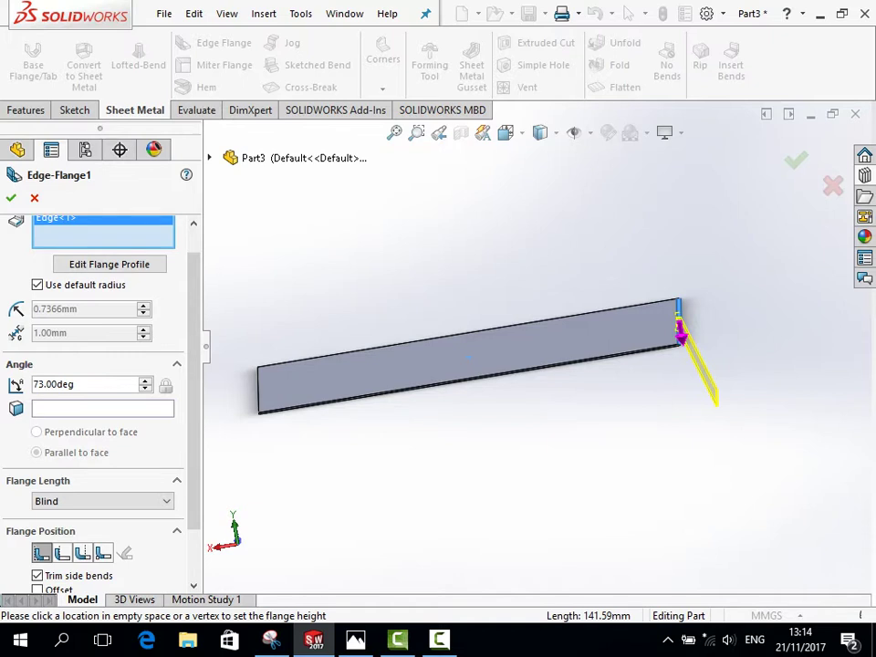
pyautogui.press('Delete')
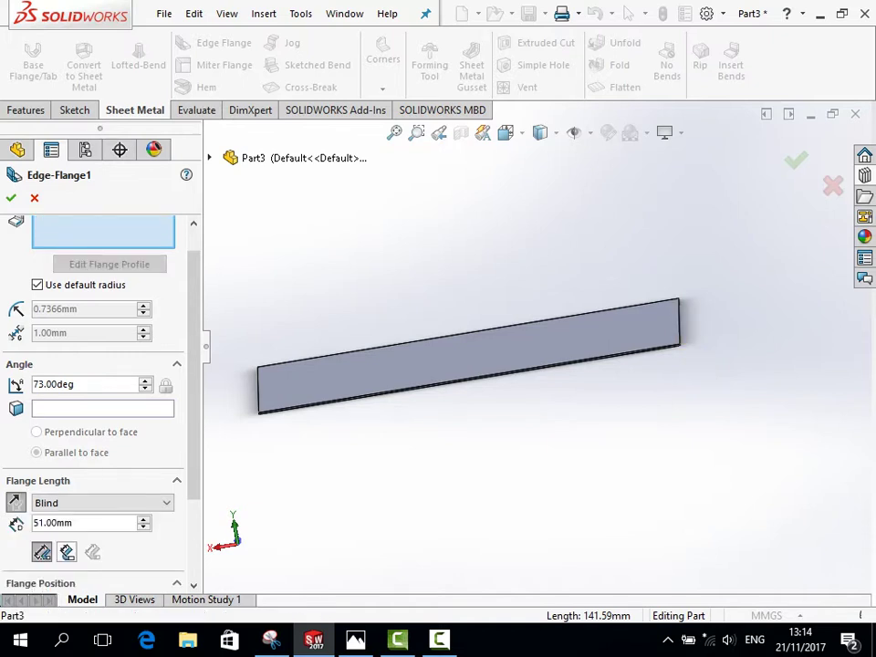
pyautogui.click(677, 324)
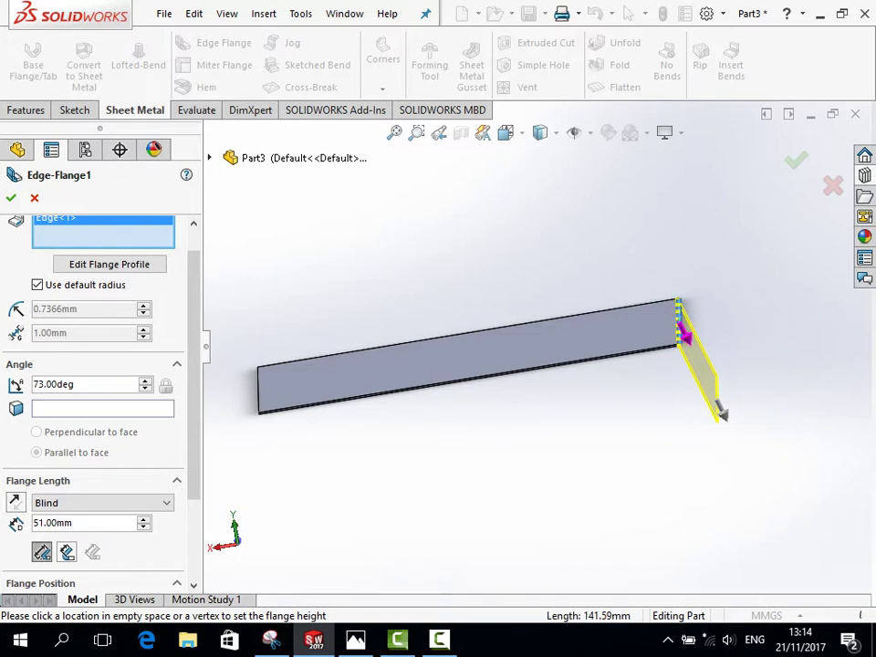
pyautogui.moveTo(75, 384); pyautogui.dragTo(33, 384)
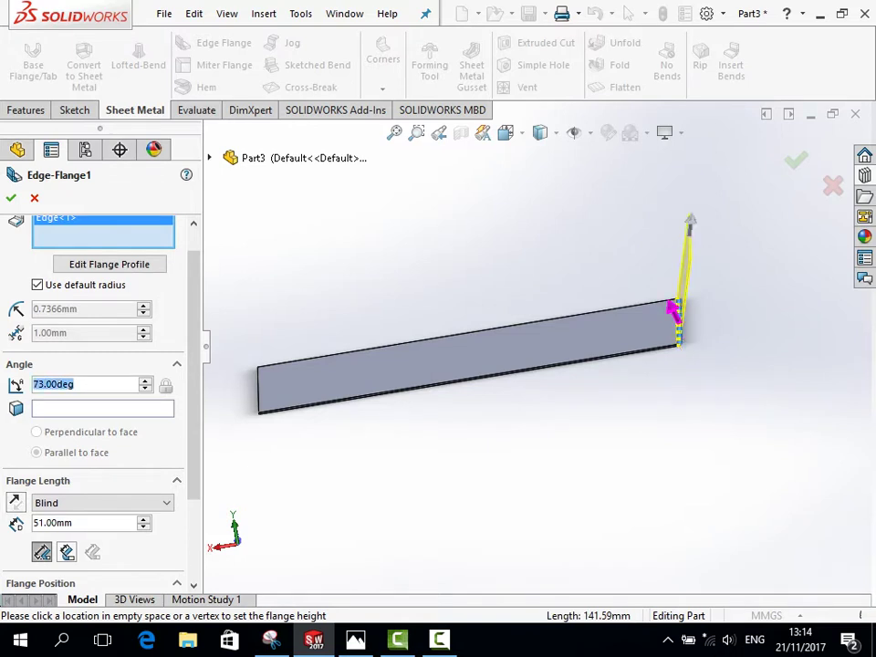
pyautogui.write('90')
pyautogui.press('Return')
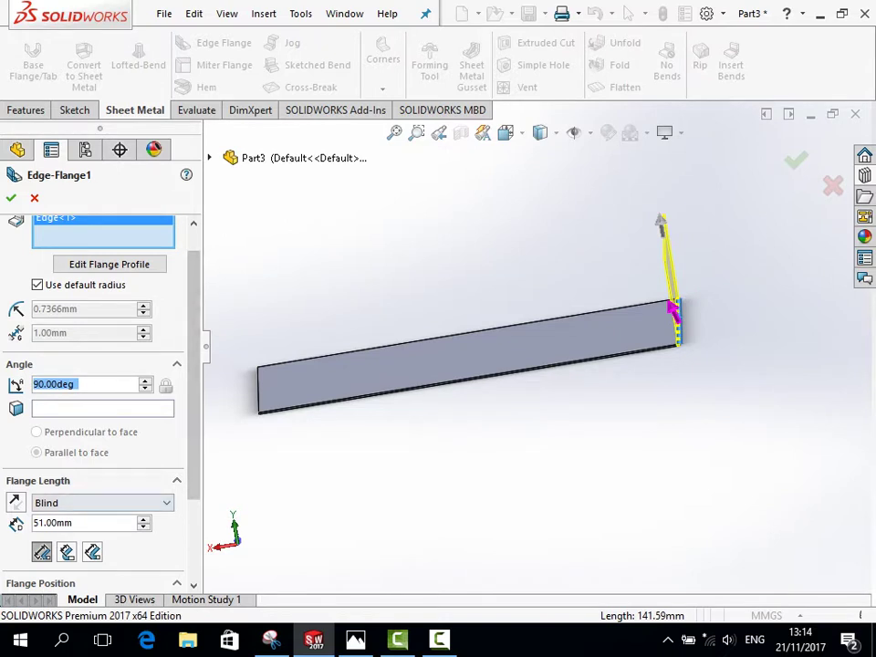
# Keep the Blind length type and set the edge flange length to 50 mm.
pyautogui.click(102, 503)
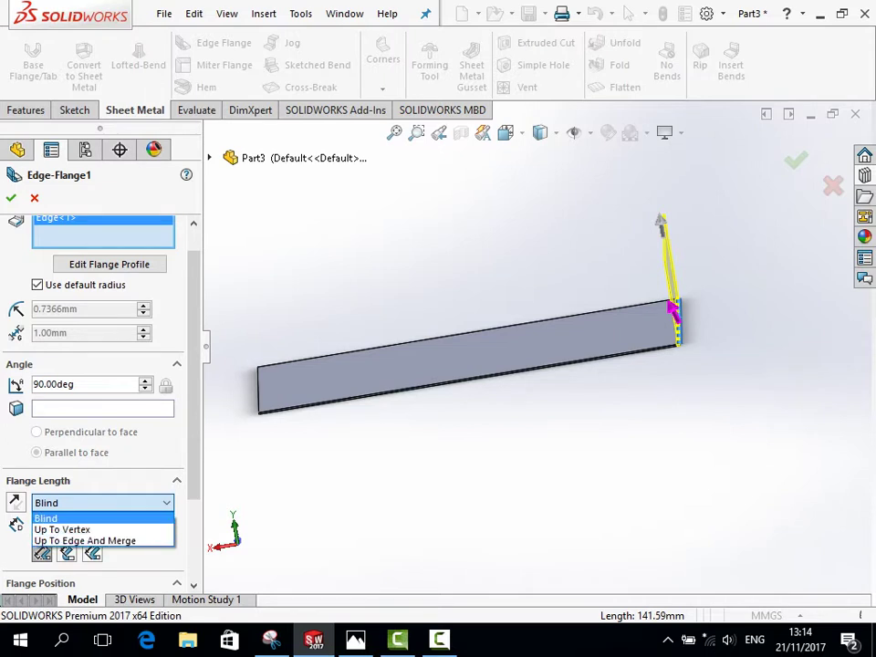
pyautogui.press('Return')
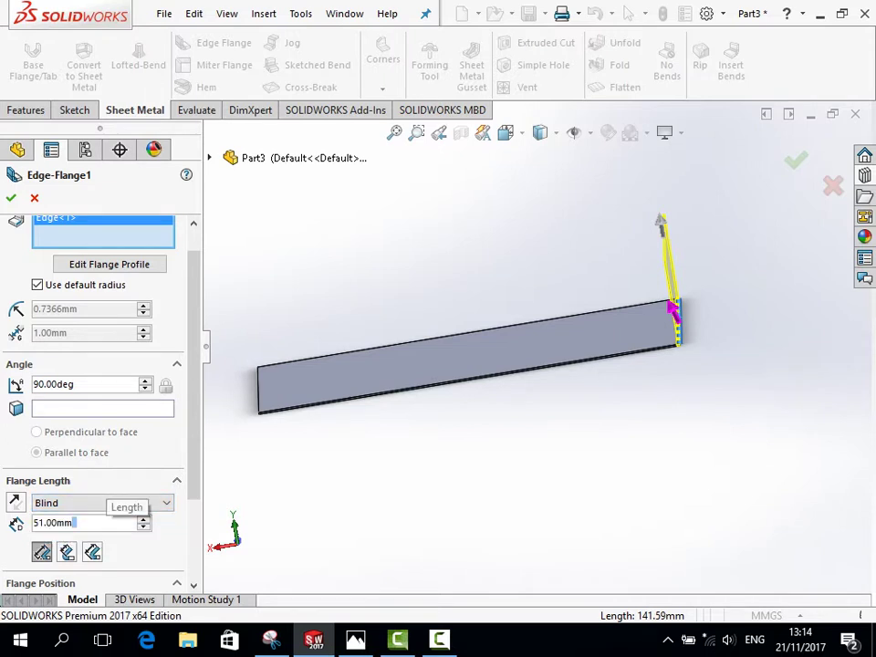
pyautogui.doubleClick(52, 523)
pyautogui.write('50')
pyautogui.press('Return')
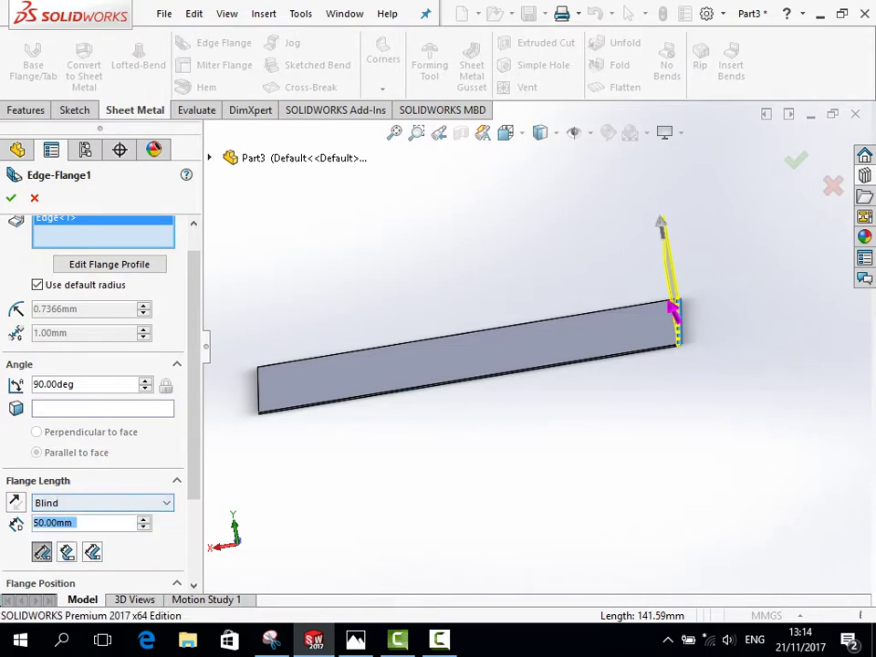
pyautogui.scroll(1, 91, 365)
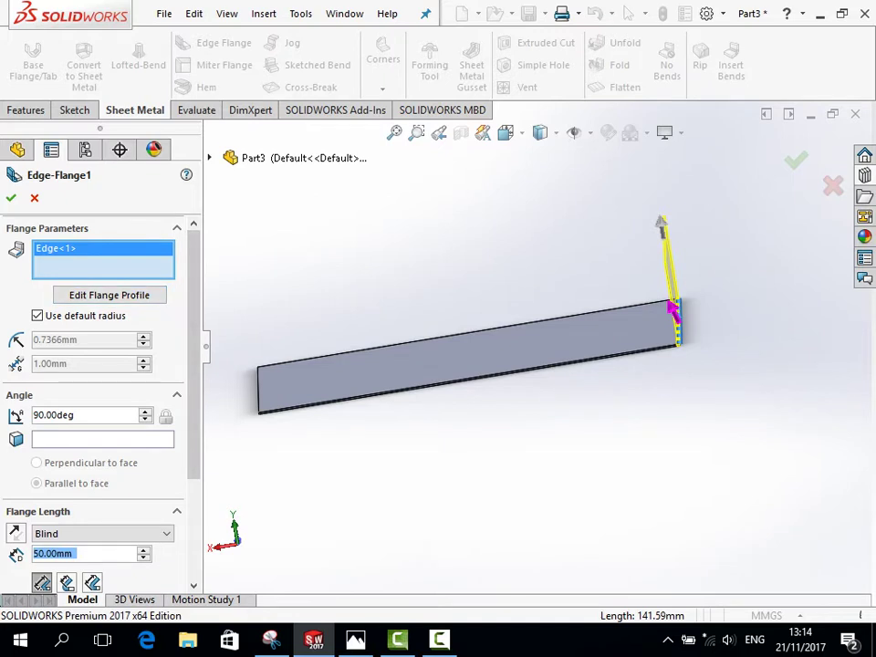
pyautogui.scroll(-1, 95, 383)
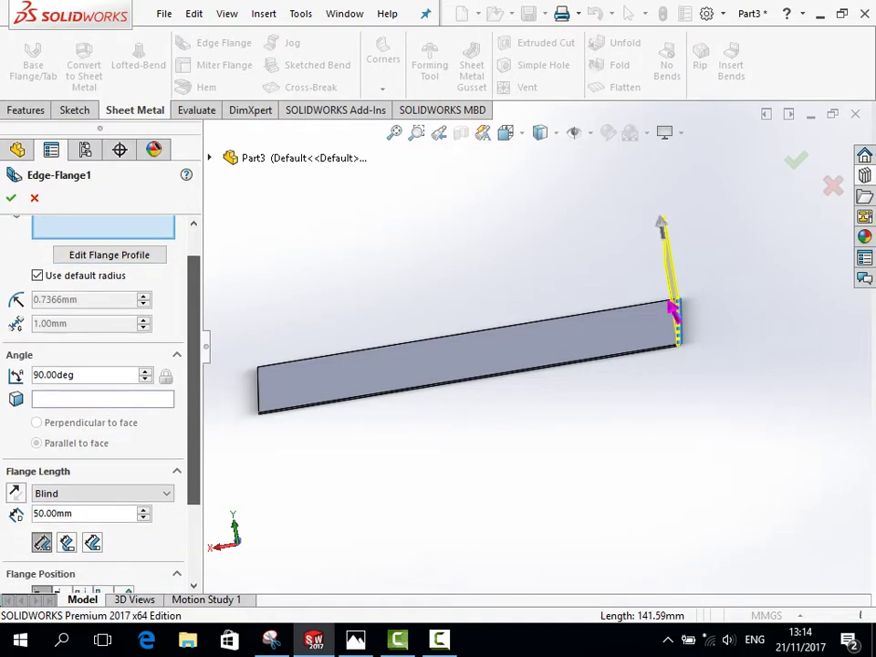
pyautogui.scroll(-3, 96, 383)
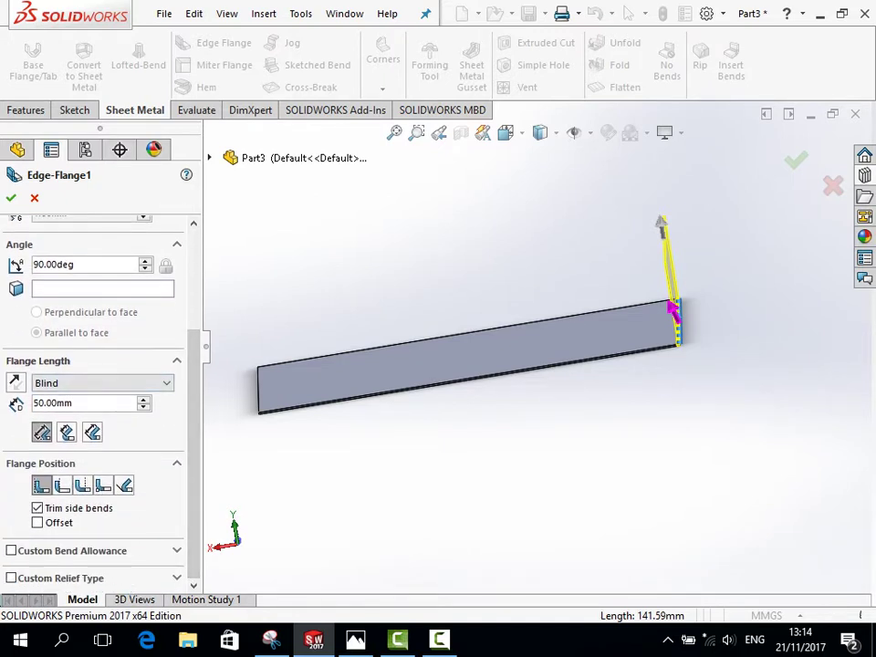
pyautogui.moveTo(547, 383); pyautogui.dragTo(565, 301, button='middle')
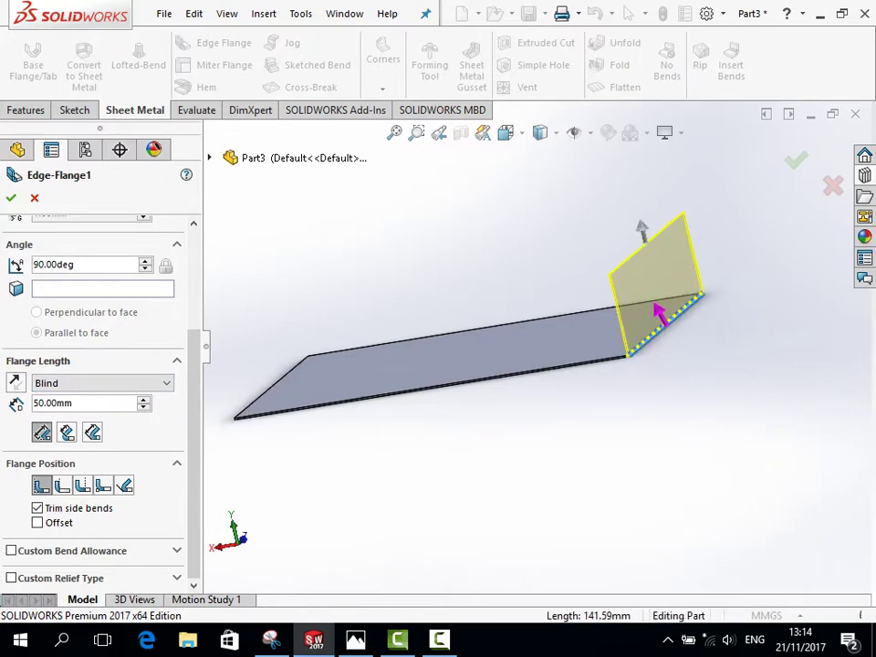
pyautogui.scroll(-3, 634, 446)
# View the part from the back, try each flange position, and settle on Material Inside.
pyautogui.press('space')
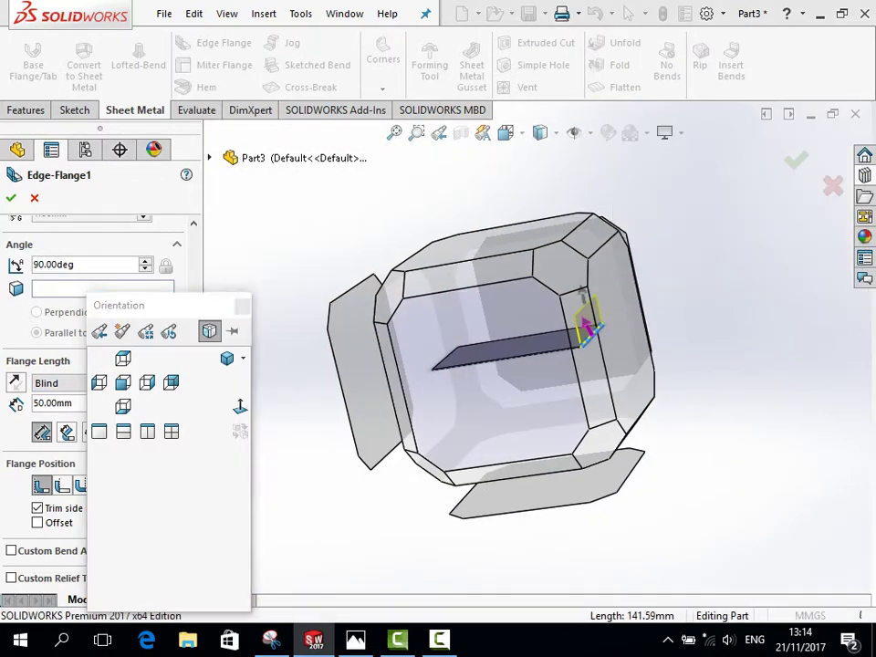
pyautogui.click(151, 355)
pyautogui.scroll(-2, 735, 401)
pyautogui.scroll(-2, 734, 401)
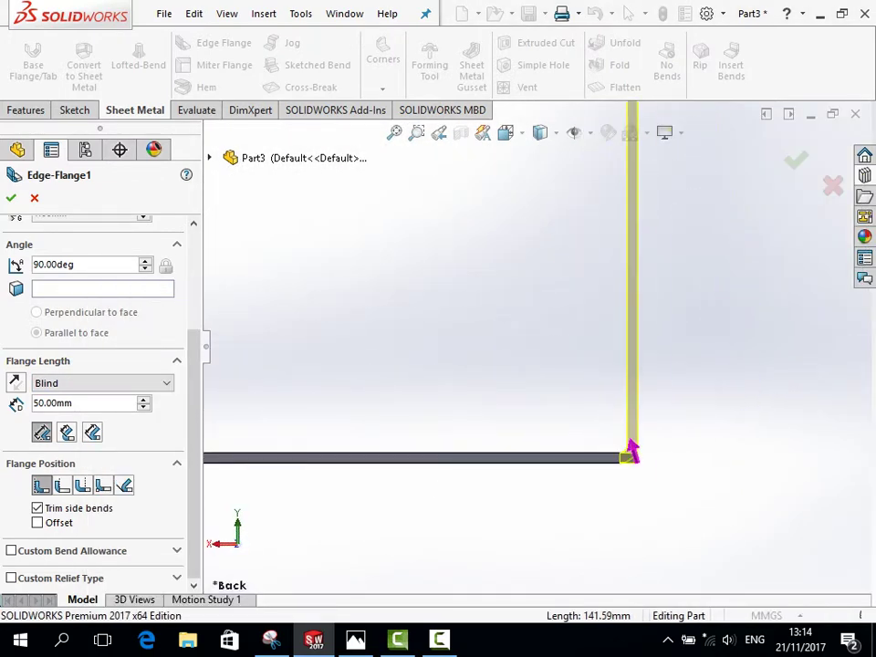
pyautogui.scroll(-2, 735, 401)
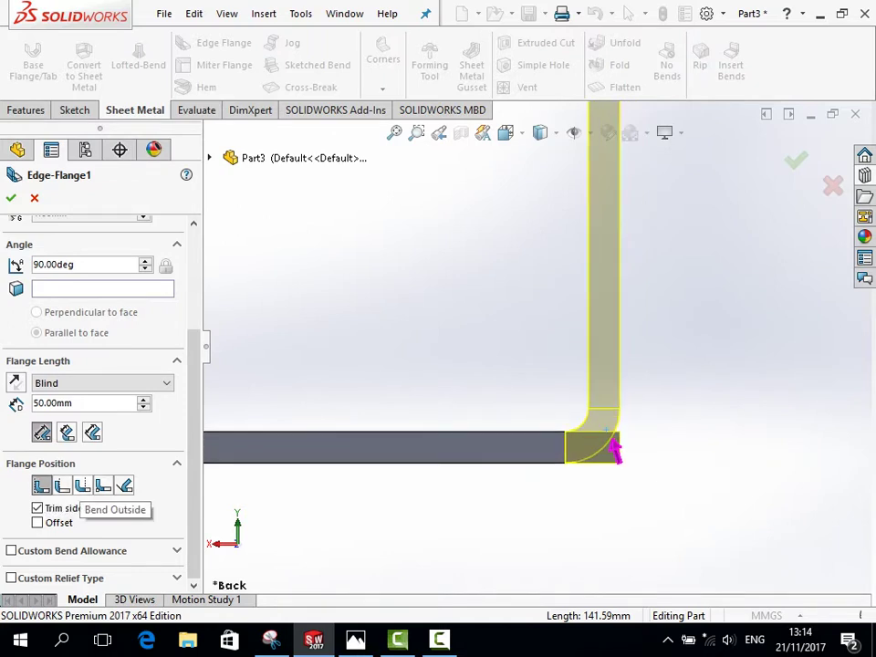
pyautogui.scroll(-1, 671, 436)
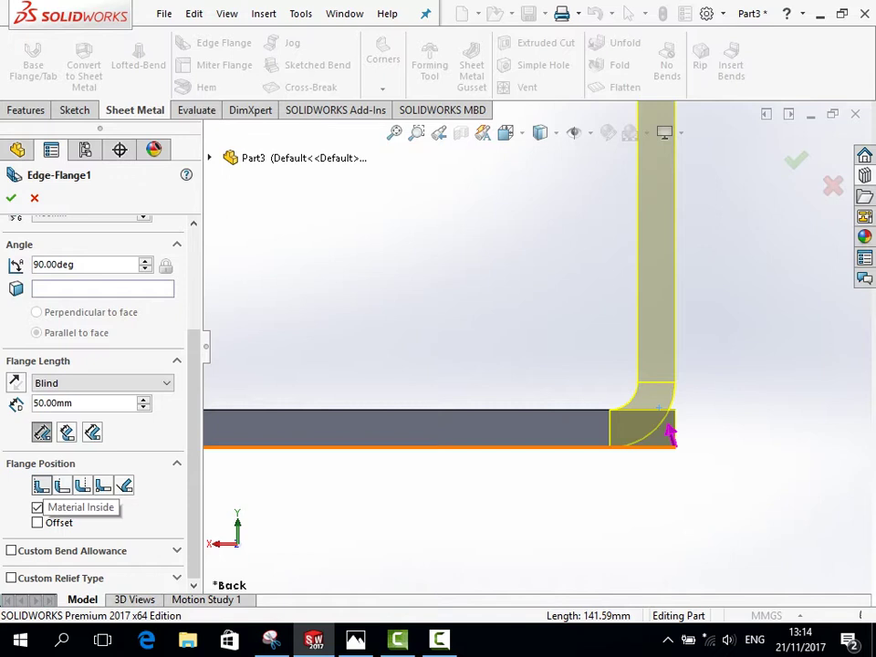
pyautogui.click(62, 486)
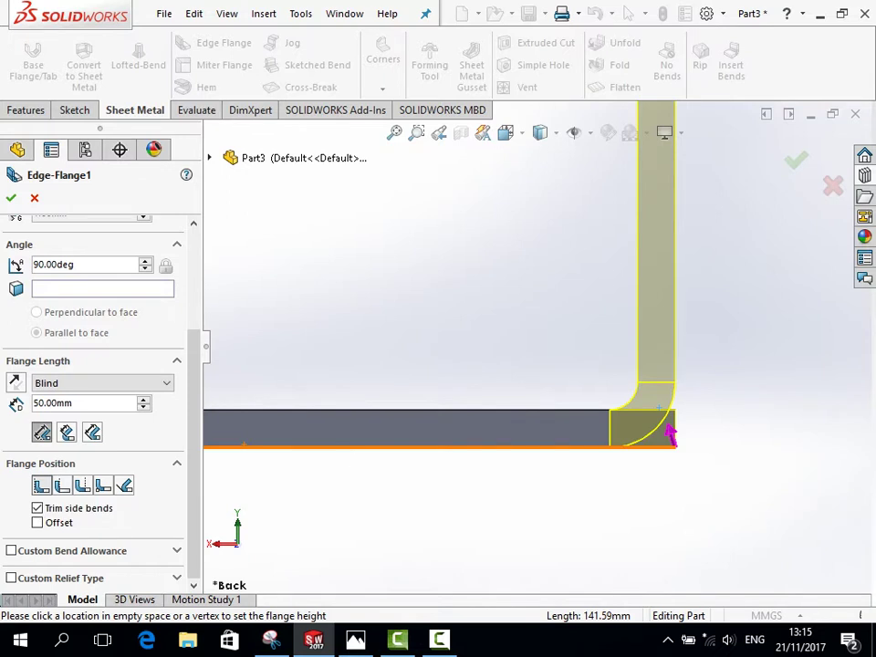
pyautogui.click(62, 485)
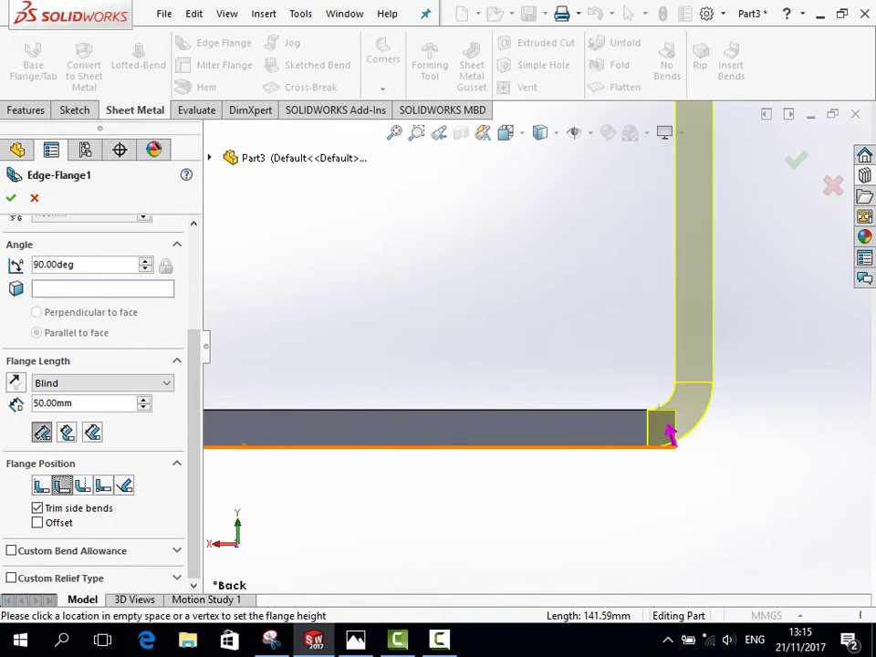
pyautogui.click(82, 484)
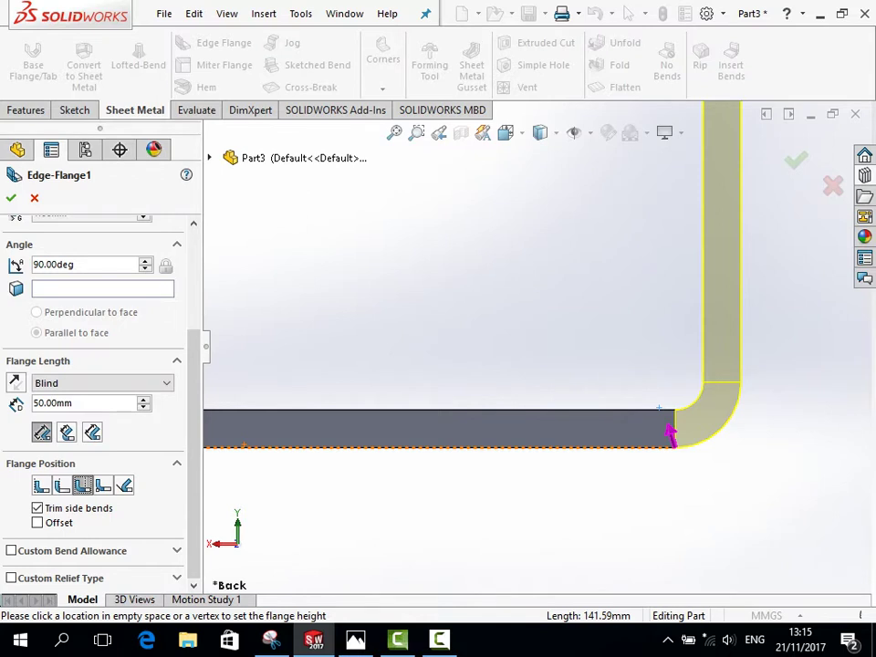
pyautogui.click(103, 485)
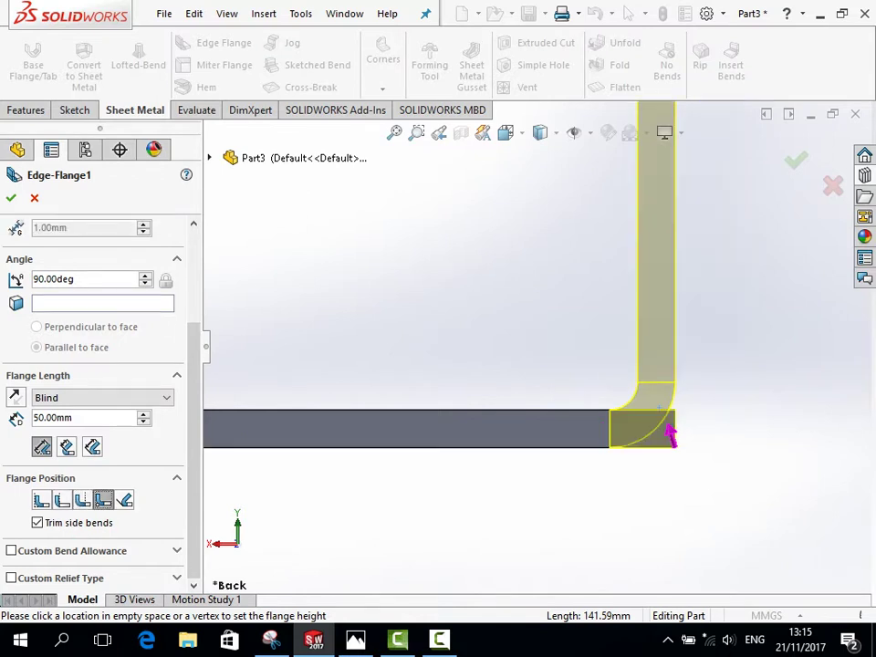
pyautogui.click(124, 499)
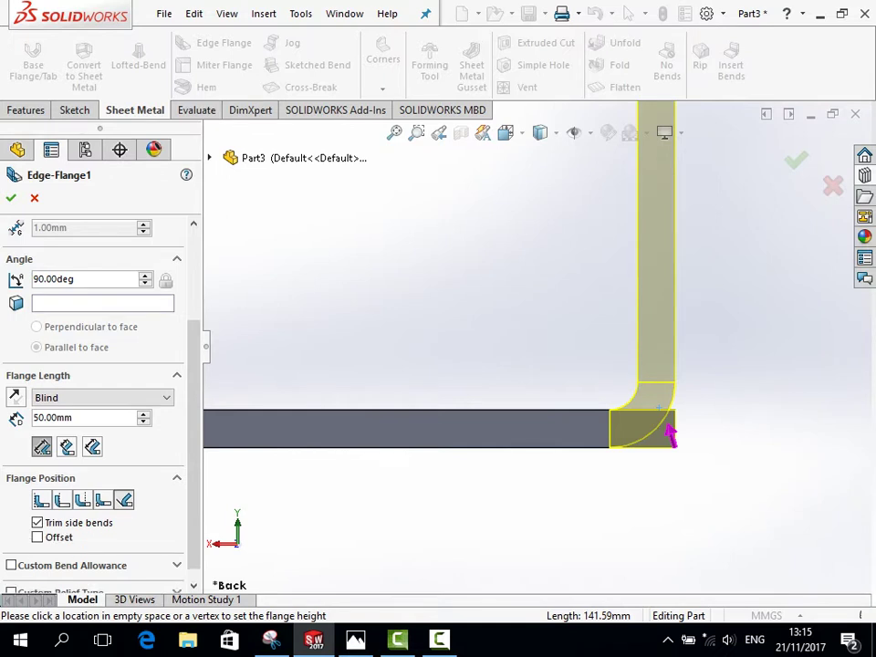
pyautogui.click(82, 499)
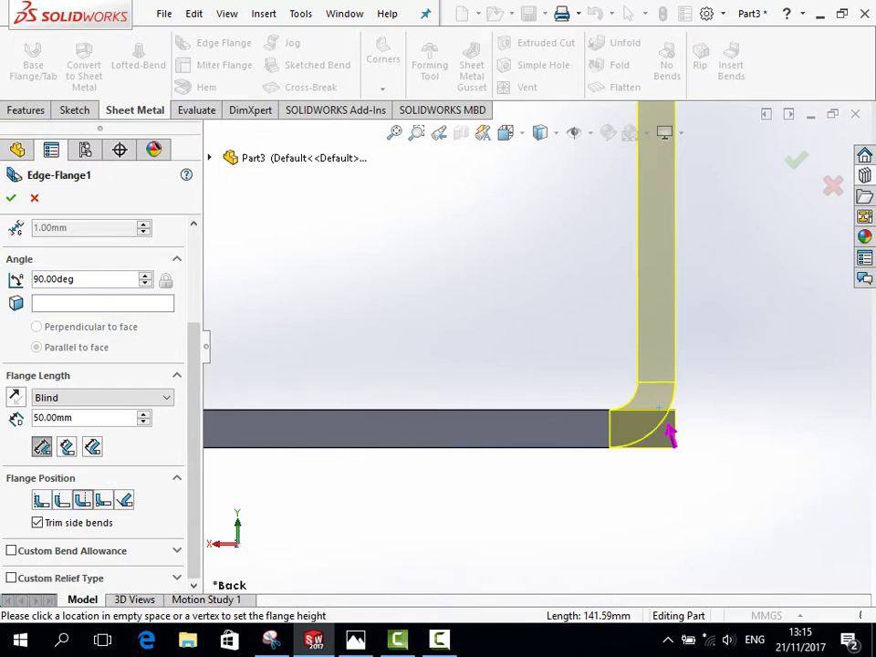
pyautogui.click(41, 499)
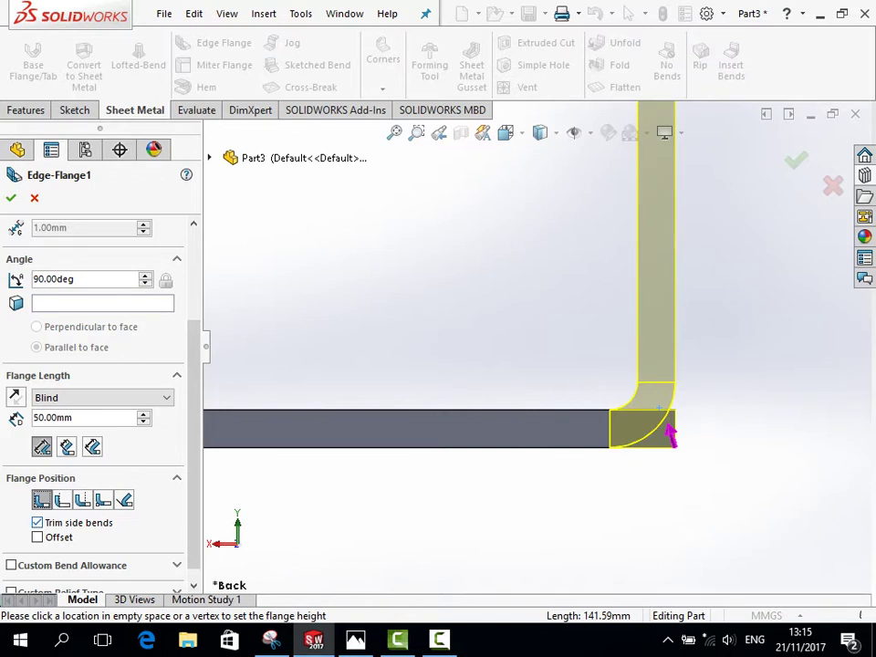
# Uncheck Trim side bends, then try 20 and 40 mm offsets before turning Offset off.
pyautogui.click(38, 521)
pyautogui.click(38, 537)
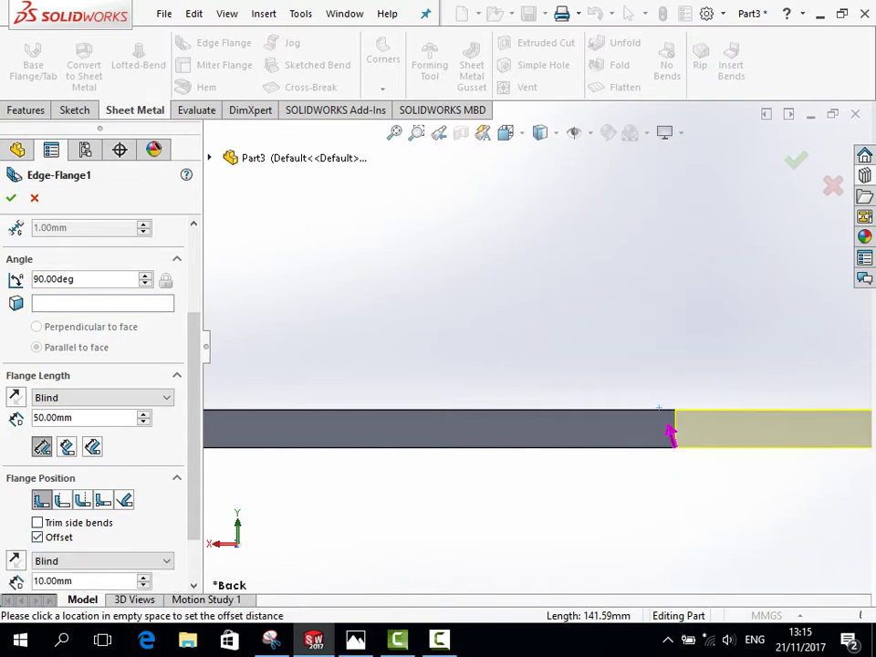
pyautogui.scroll(-5, 702, 474)
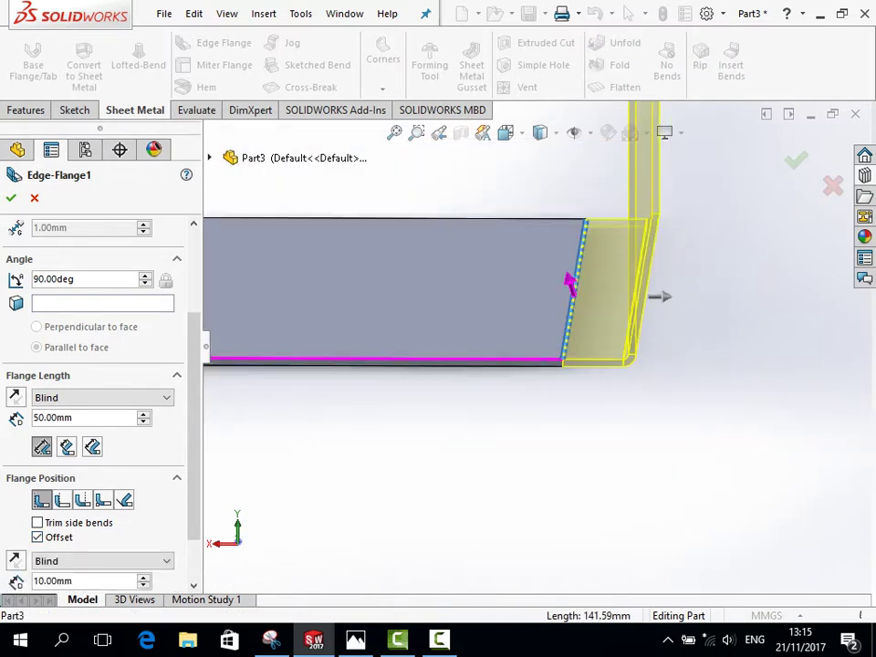
pyautogui.scroll(3, 534, 355)
pyautogui.scroll(2, 533, 356)
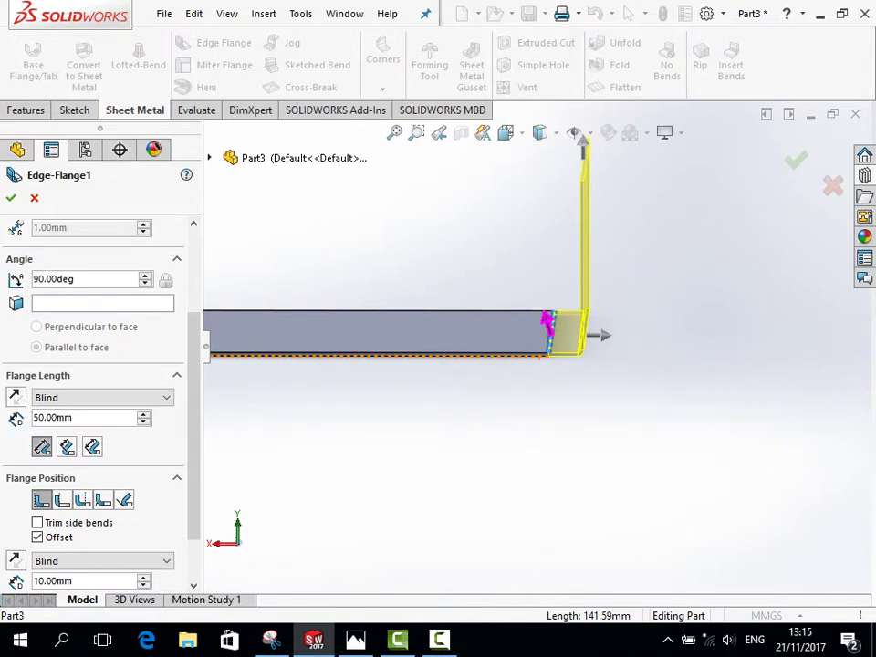
pyautogui.click(143, 576)
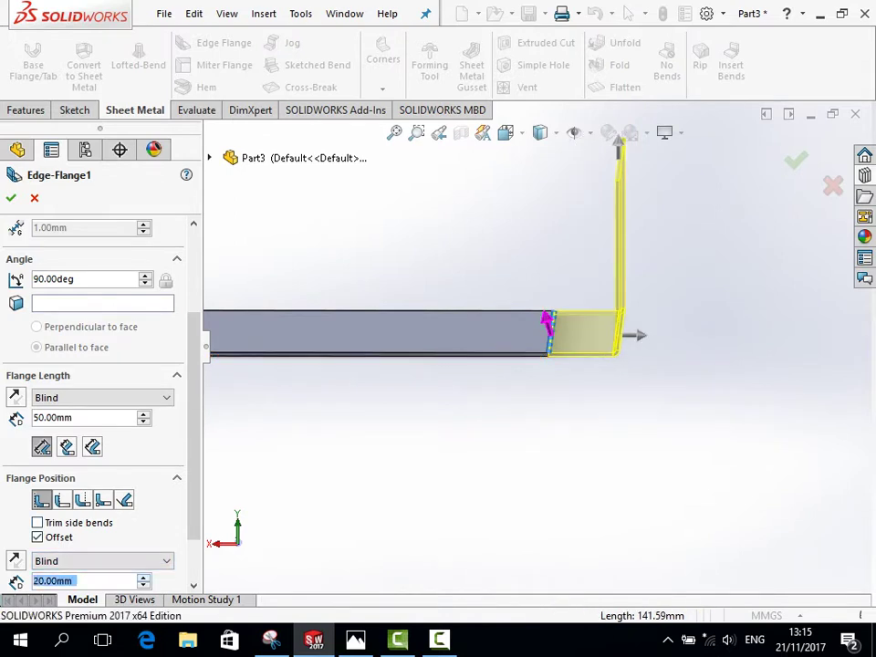
pyautogui.click(143, 576)
pyautogui.click(143, 577)
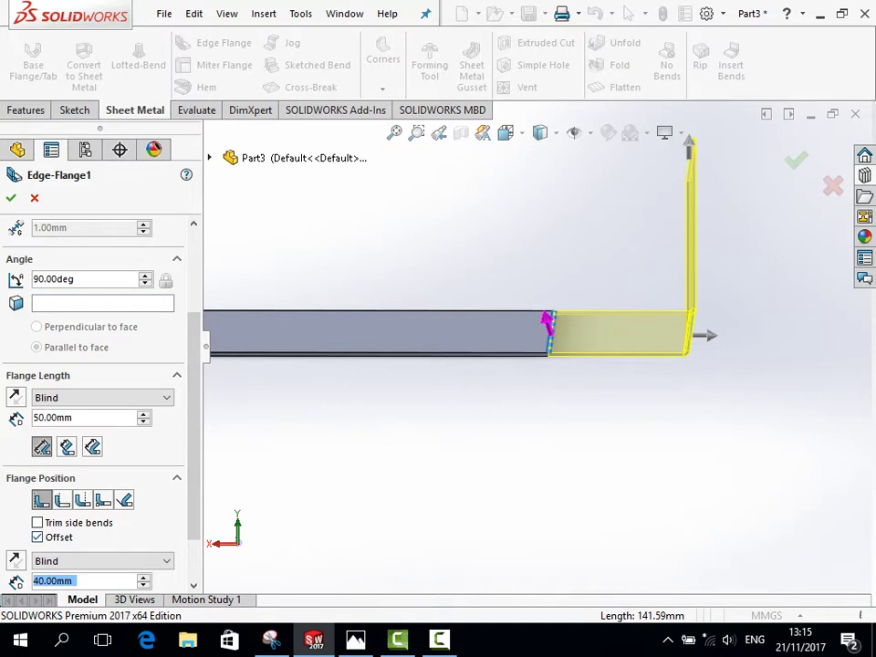
pyautogui.click(38, 536)
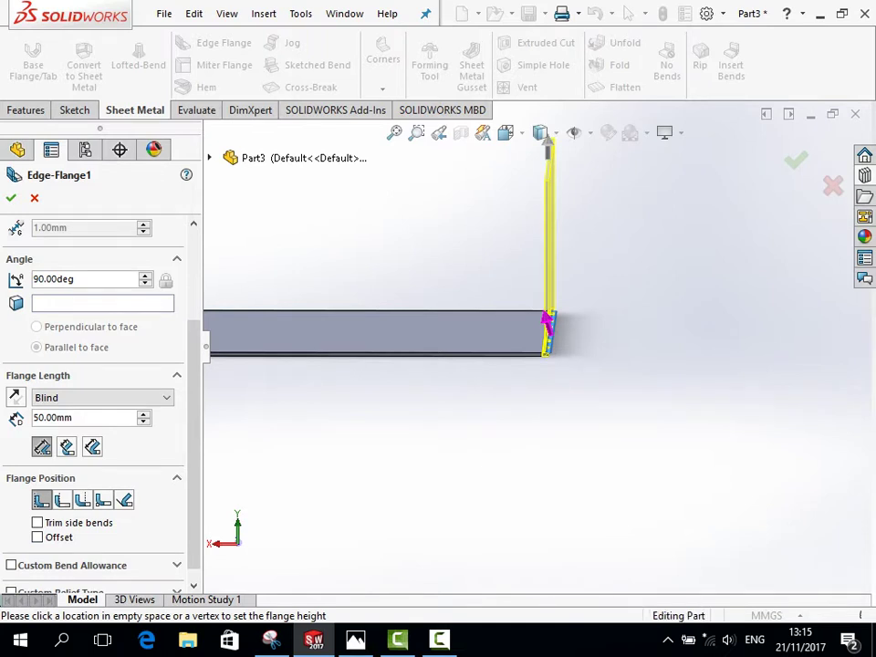
pyautogui.moveTo(547, 141)
pyautogui.mouseDown(button='middle')
pyautogui.moveTo(481, 142)
pyautogui.moveTo(460, 128)
pyautogui.moveTo(493, 189)
pyautogui.mouseUp(button='middle')
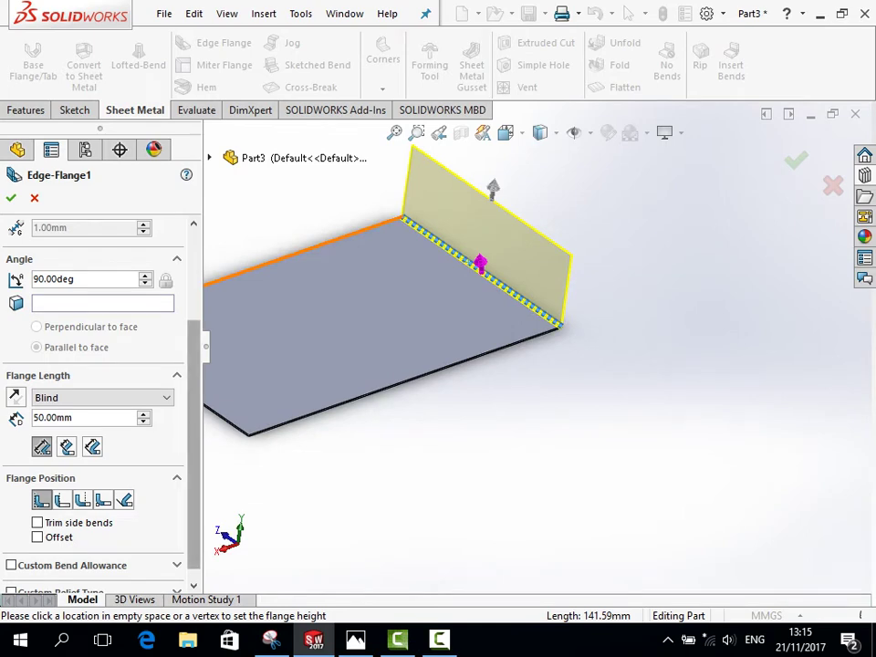
# Narrow the flange by pulling its profile's right end inward, then finish the profile sketch.
pyautogui.click(108, 292)
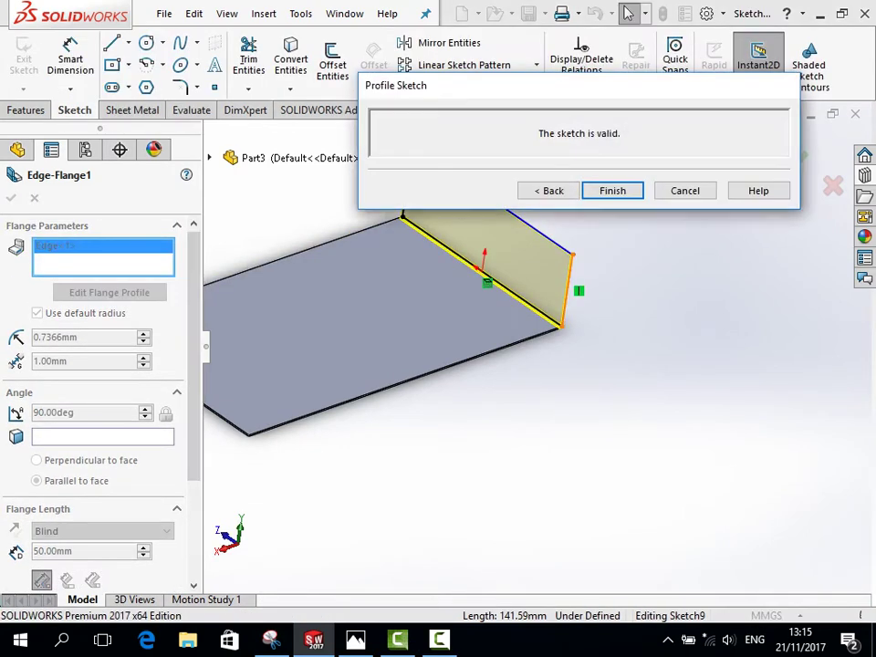
pyautogui.moveTo(560, 290); pyautogui.dragTo(509, 253)
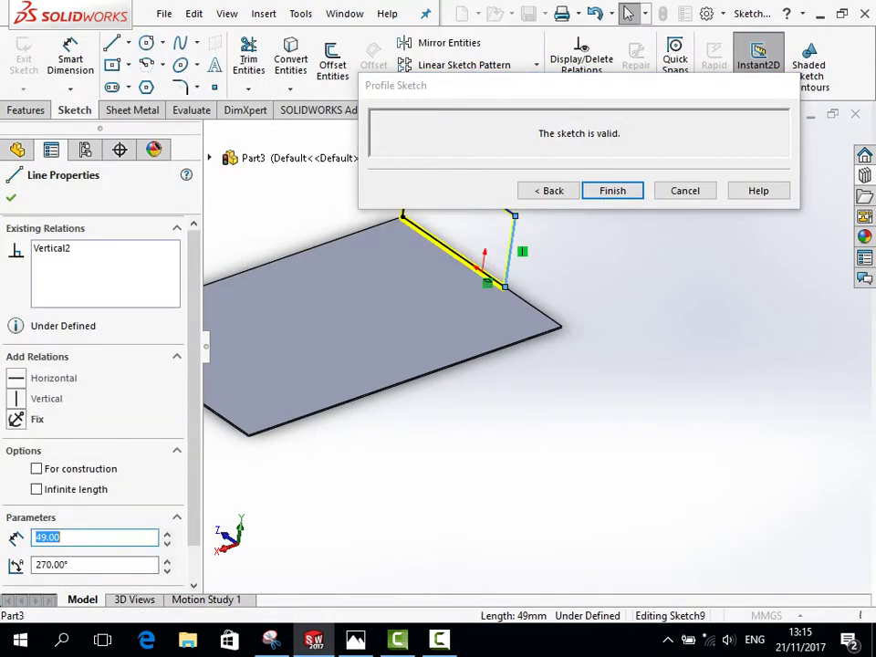
pyautogui.moveTo(489, 98); pyautogui.dragTo(489, 53)
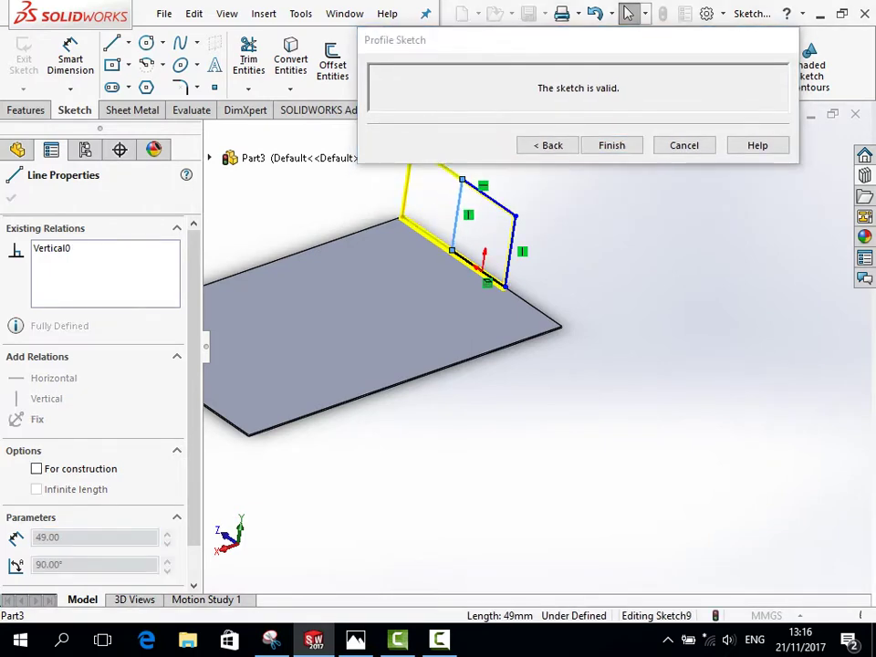
pyautogui.click(470, 261)
pyautogui.press('Escape')
pyautogui.press('Return')
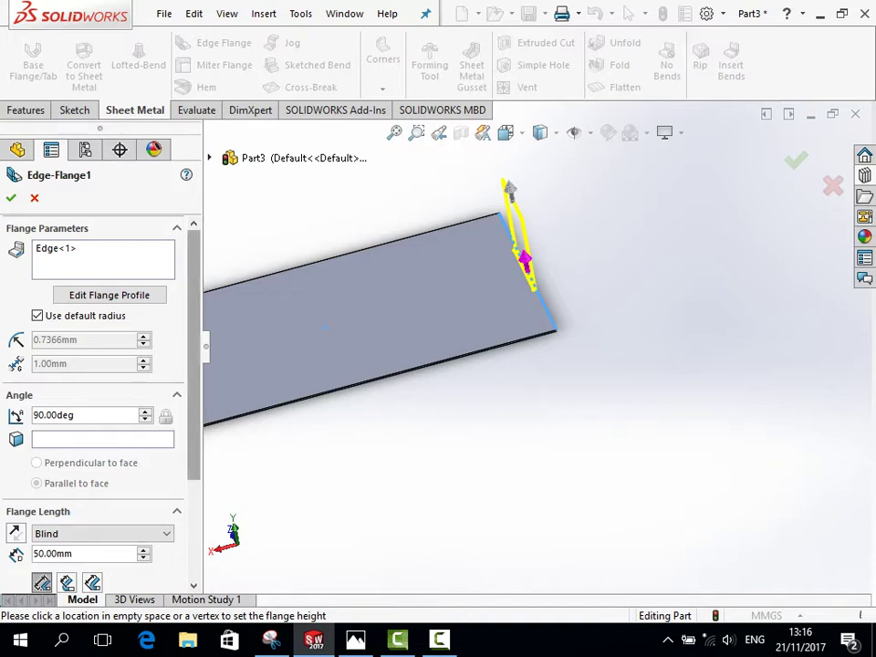
pyautogui.scroll(-3, 91, 401)
pyautogui.click(38, 523)
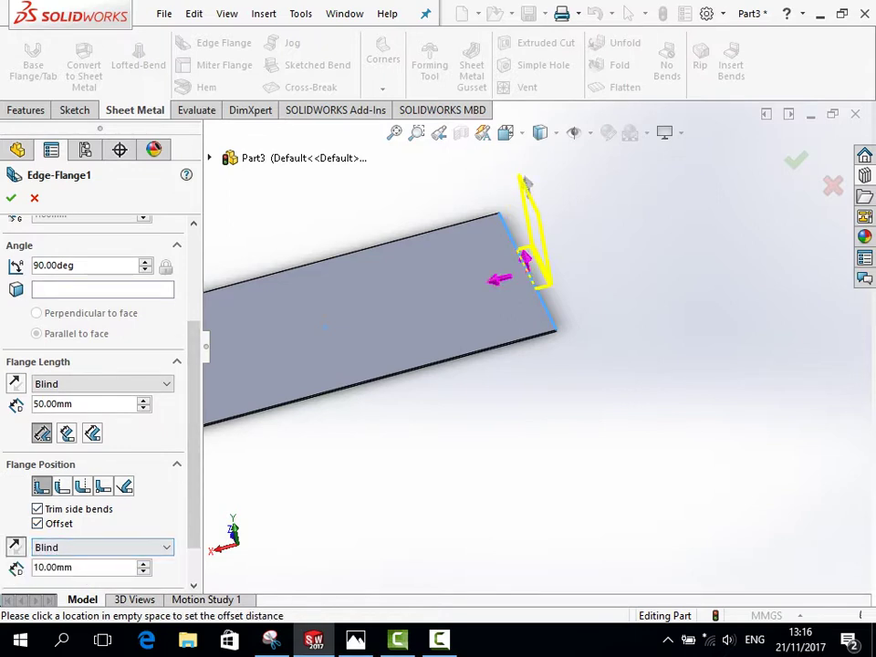
pyautogui.click(498, 279)
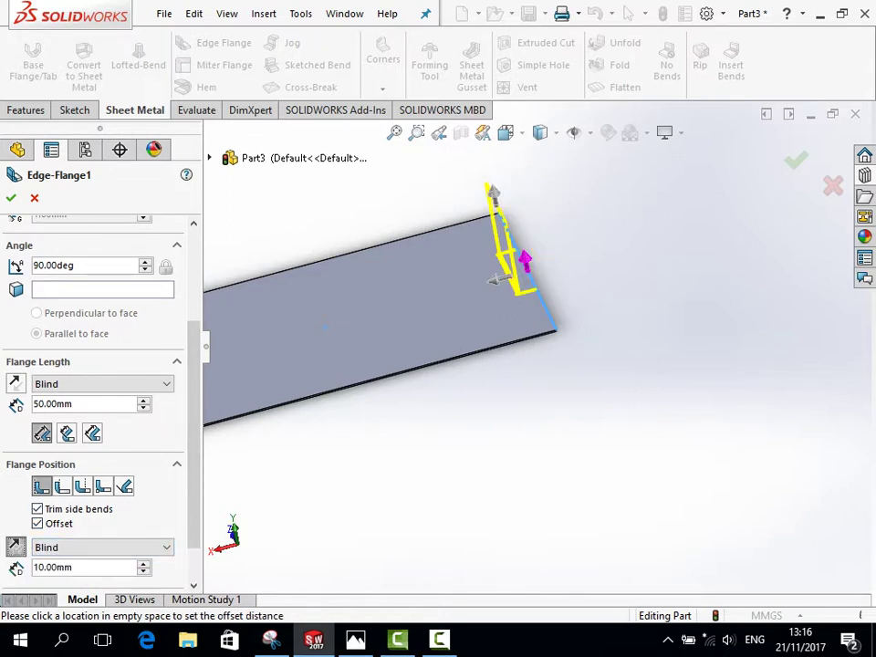
pyautogui.moveTo(498, 280); pyautogui.dragTo(418, 301)
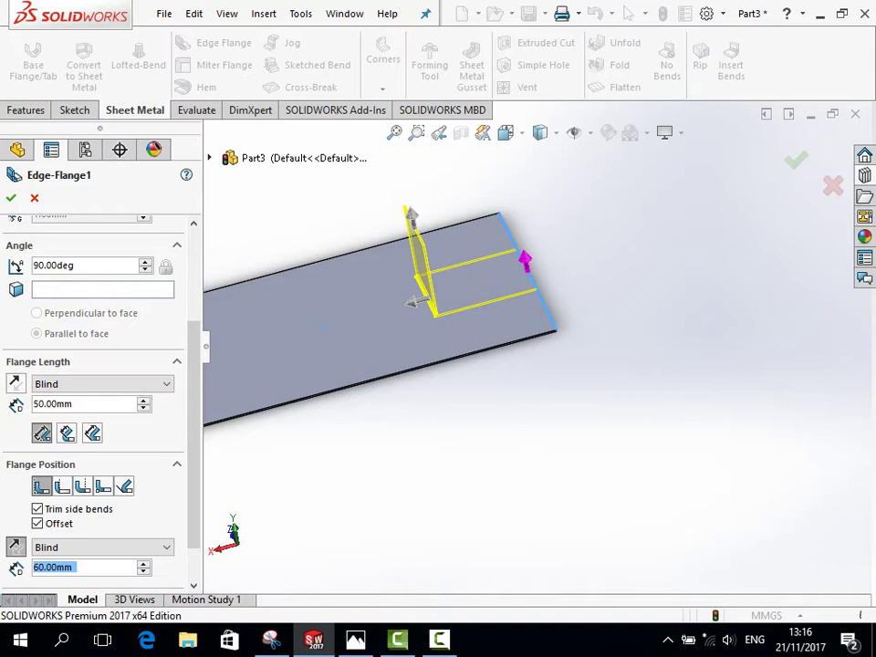
pyautogui.click(415, 302)
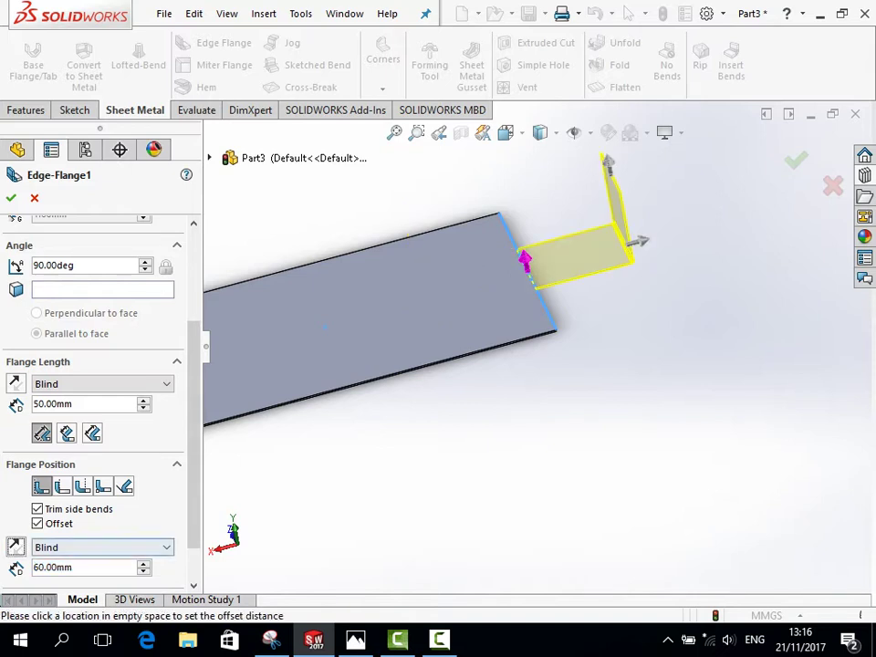
pyautogui.click(37, 523)
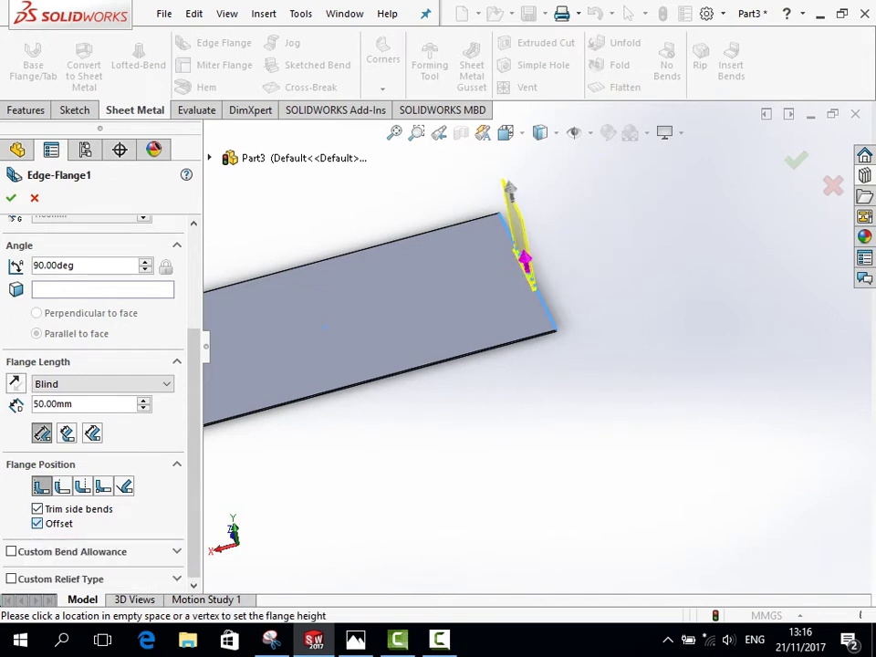
pyautogui.moveTo(508, 187); pyautogui.dragTo(493, 194, button='middle')
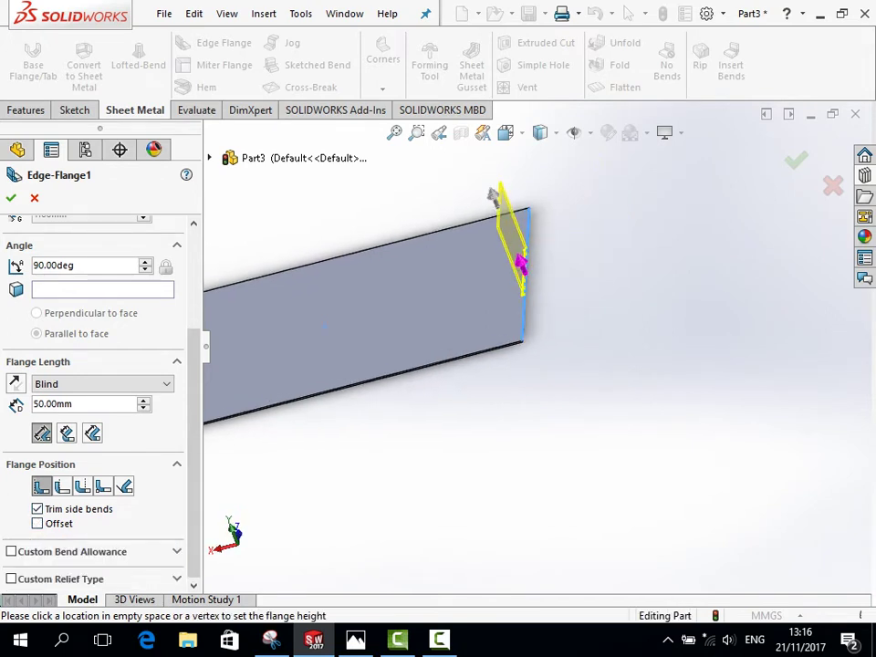
# Enable a custom K-Factor 0.35 bend allowance and turn on a custom relief type.
pyautogui.scroll(-3, 493, 194)
pyautogui.scroll(-3, 508, 235)
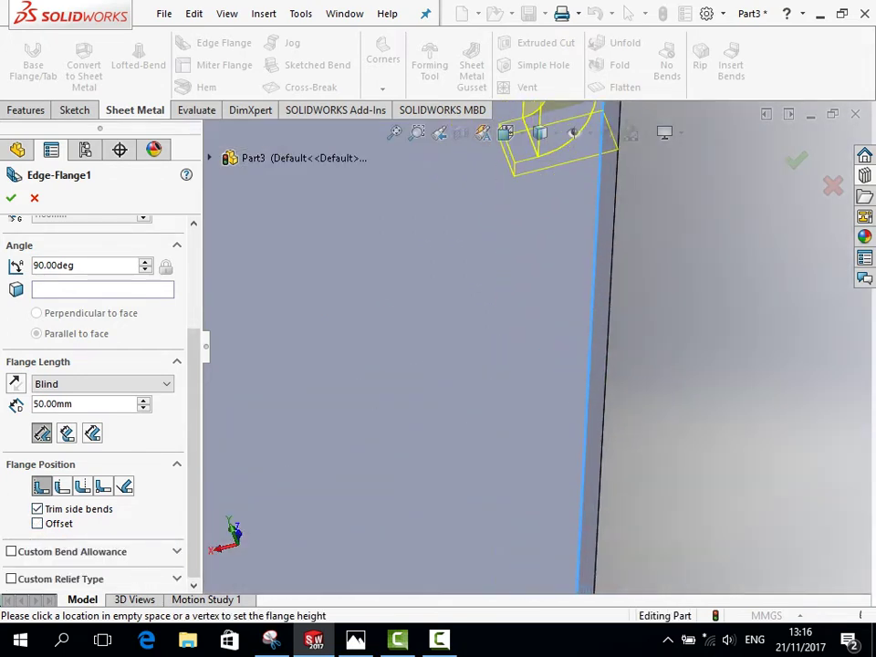
pyautogui.moveTo(508, 234); pyautogui.dragTo(537, 301, button='middle')
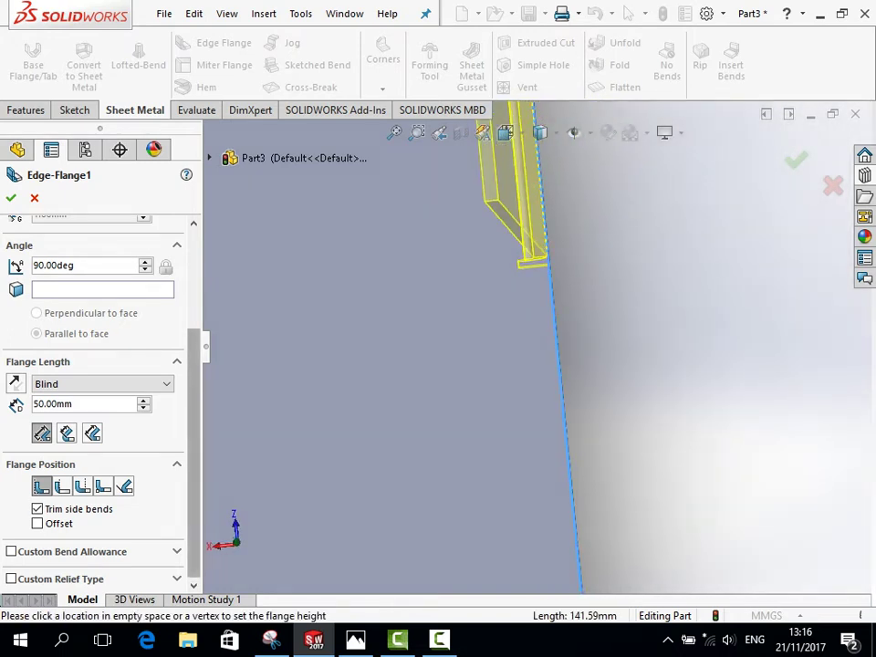
pyautogui.click(11, 550)
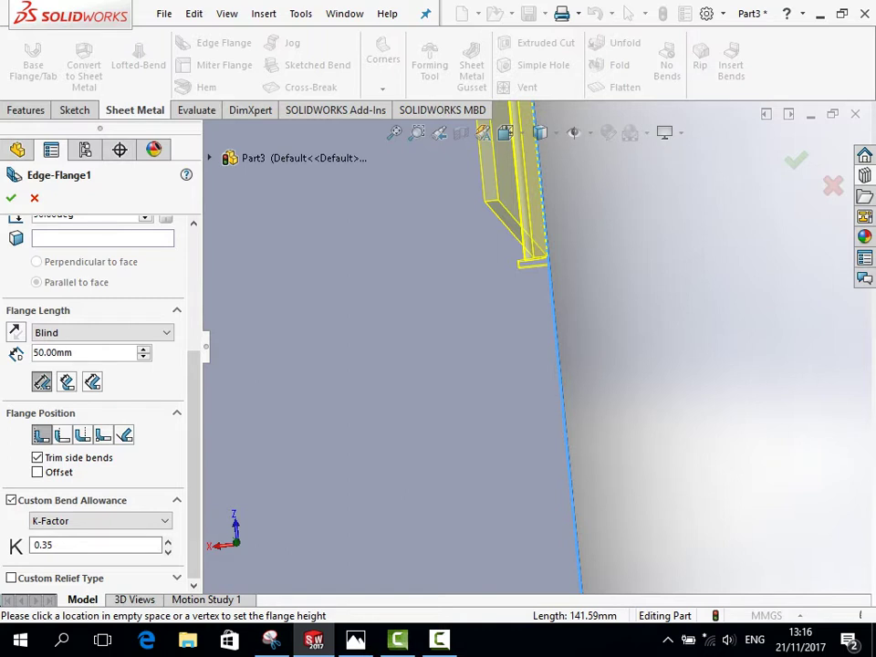
pyautogui.click(101, 520)
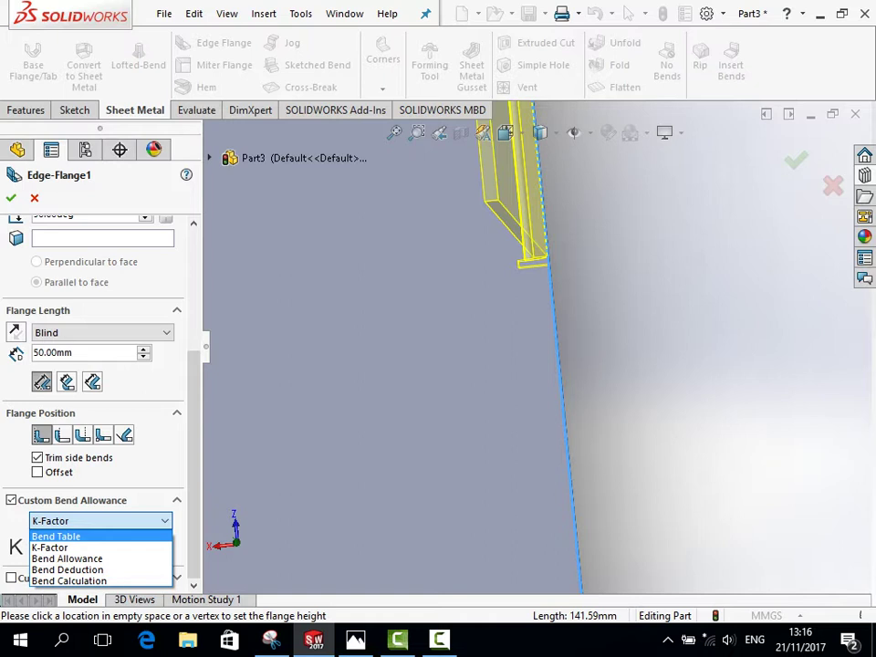
pyautogui.press('Escape')
pyautogui.scroll(-5, 531, 191)
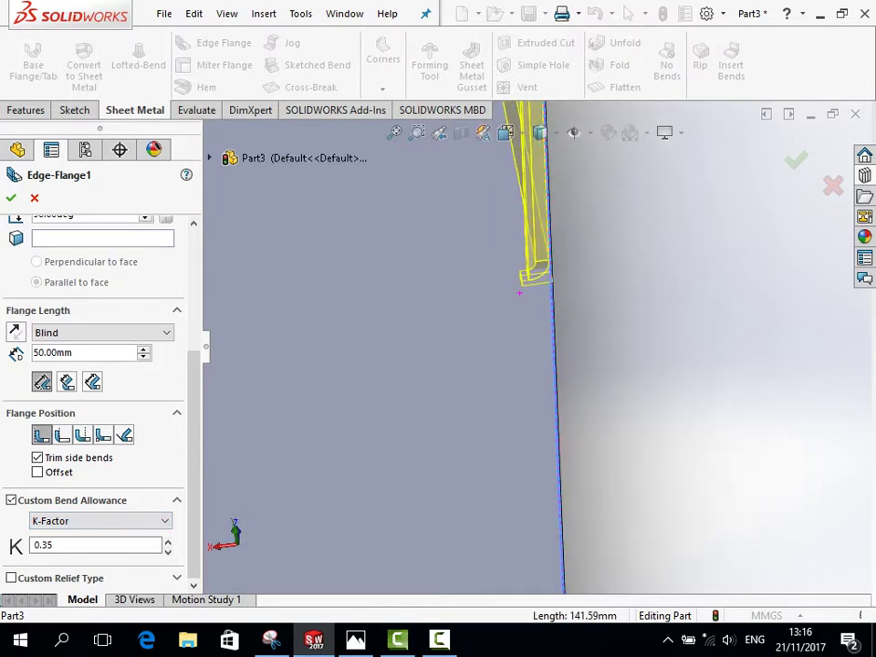
pyautogui.scroll(-3, 520, 282)
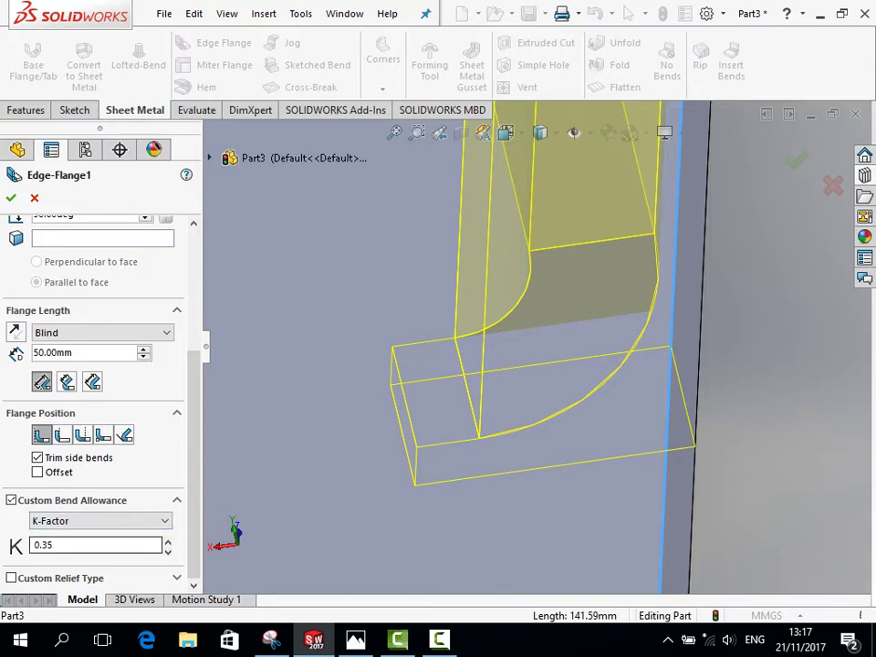
pyautogui.doubleClick(43, 544)
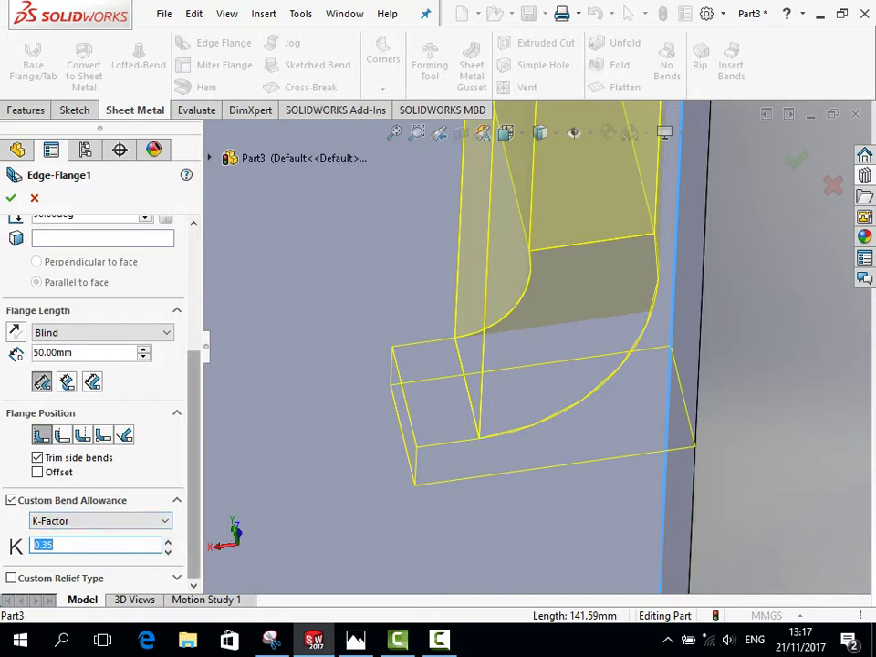
pyautogui.click(100, 519)
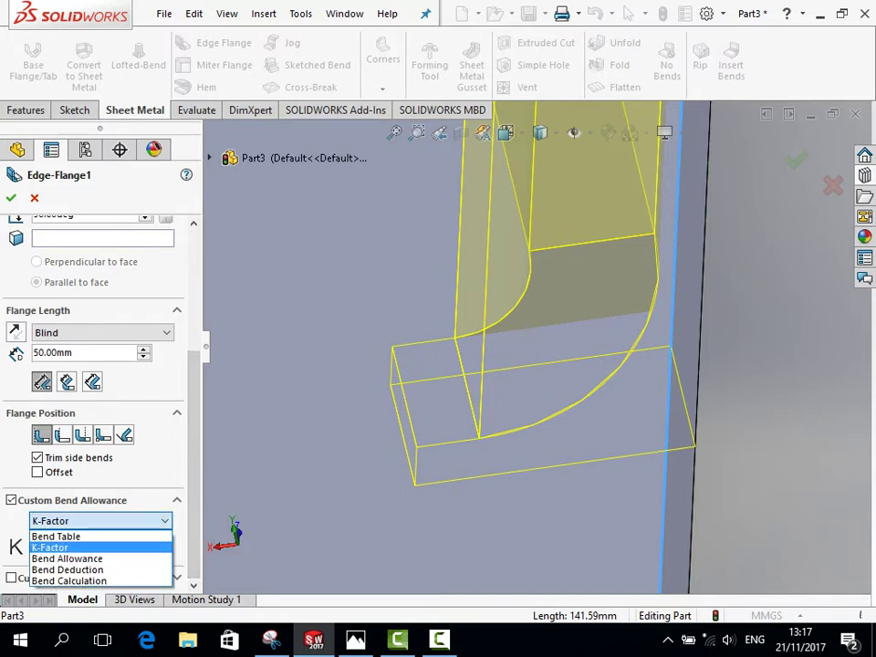
pyautogui.press('Escape')
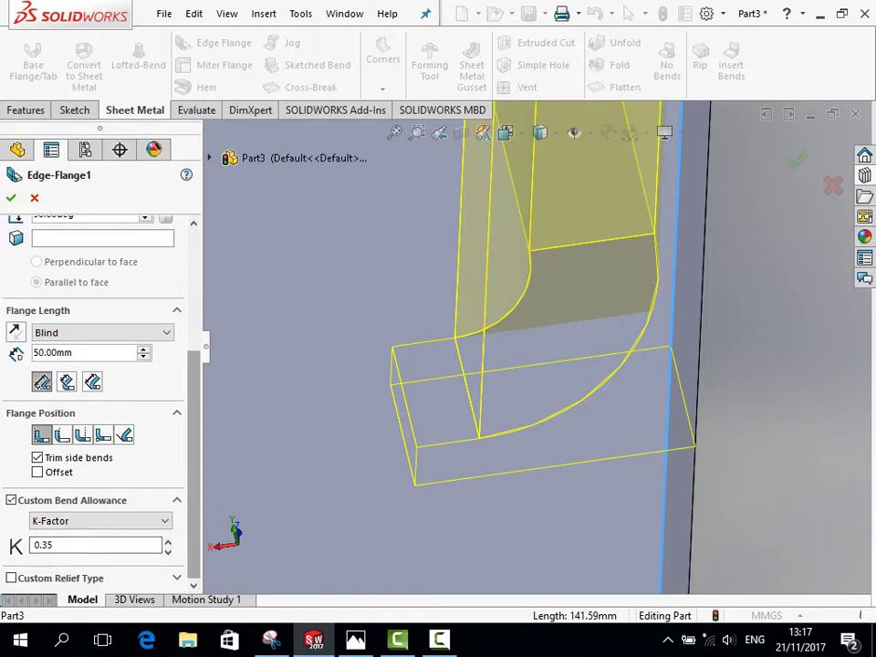
pyautogui.click(11, 578)
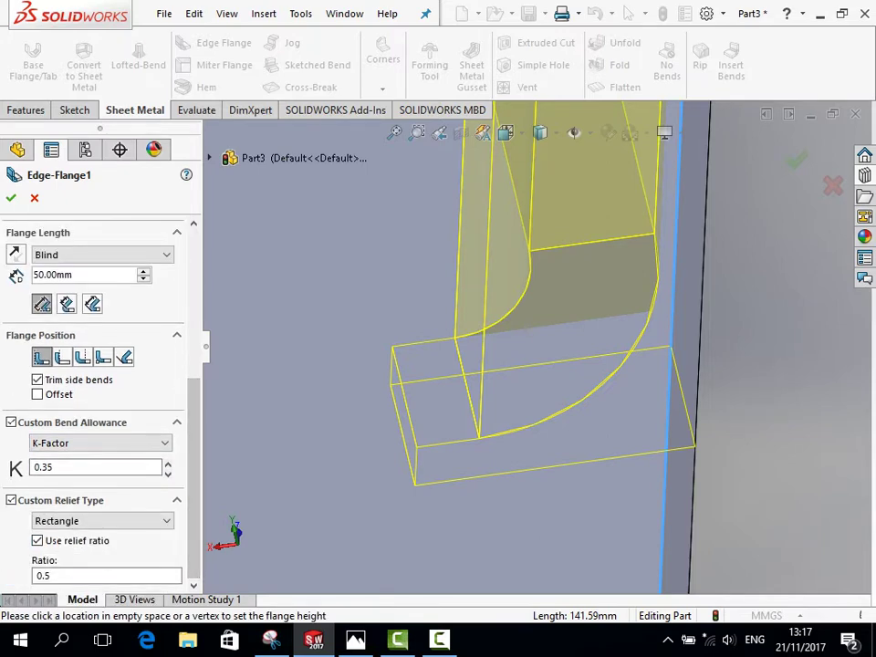
# Set the relief type to Obround and inspect the flange preview.
pyautogui.moveTo(429, 438)
pyautogui.mouseDown(button='middle')
pyautogui.moveTo(491, 432)
pyautogui.moveTo(601, 451)
pyautogui.mouseUp(button='middle')
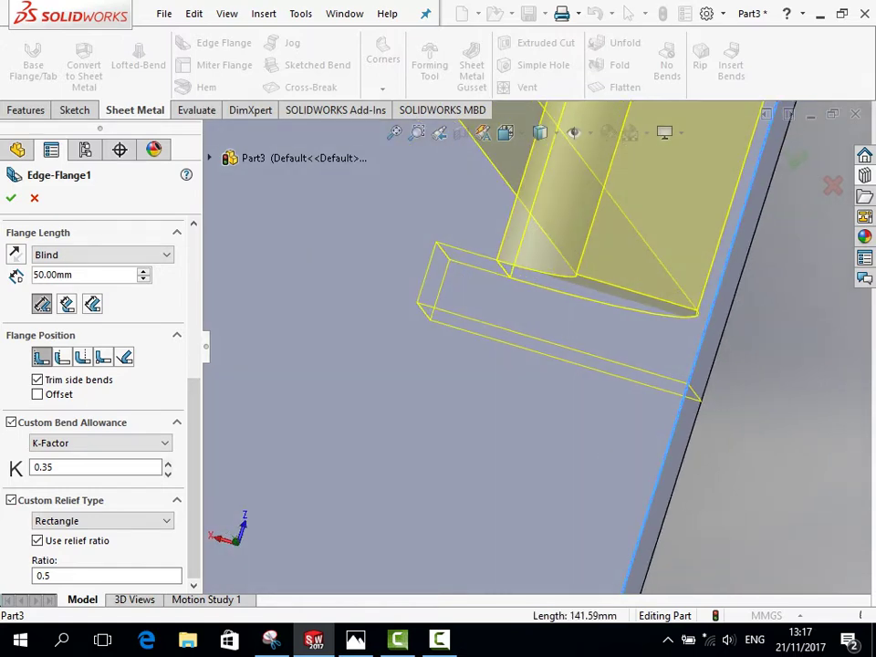
pyautogui.click(102, 519)
pyautogui.click(59, 532)
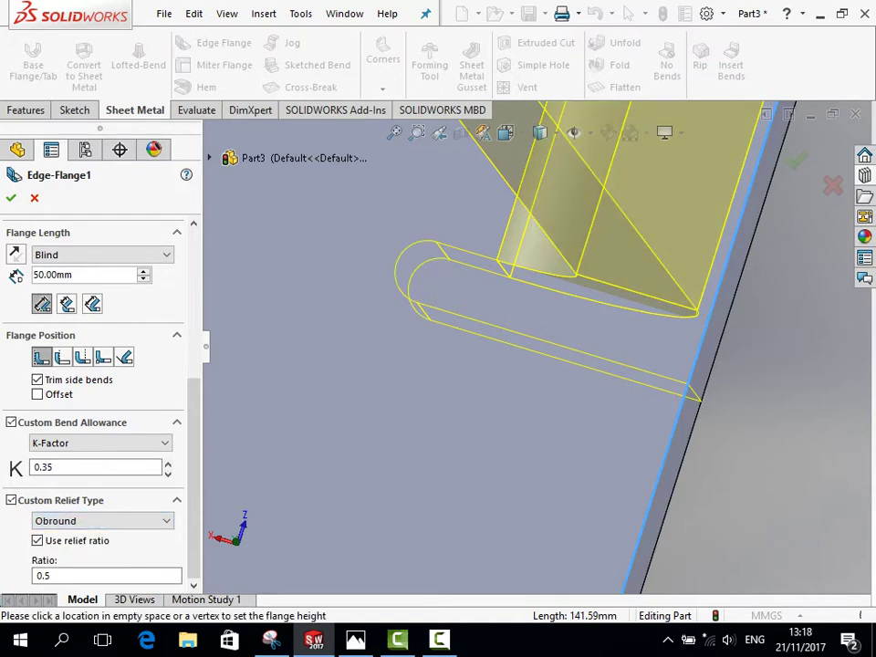
pyautogui.moveTo(498, 424); pyautogui.dragTo(547, 383, button='middle')
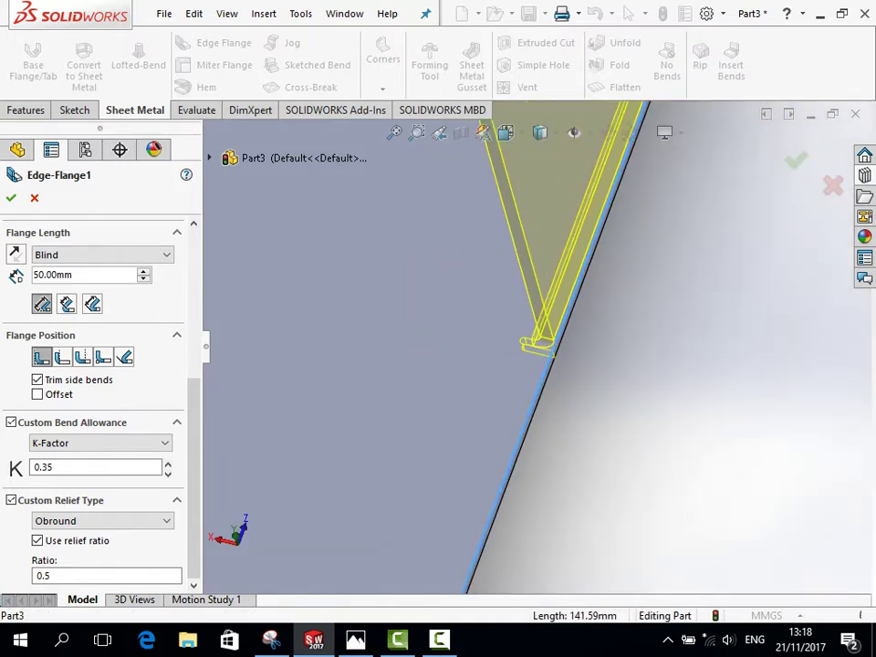
pyautogui.scroll(5, 538, 342)
pyautogui.moveTo(538, 342); pyautogui.dragTo(566, 301, button='middle')
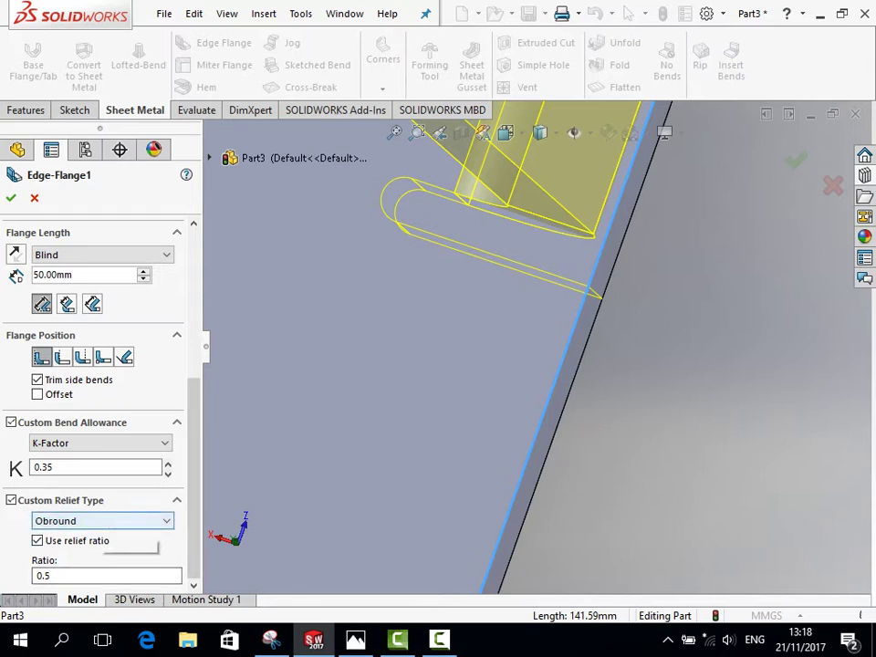
# Switch the relief through Rectangle to Tear and accept the edge flange.
pyautogui.click(102, 520)
pyautogui.click(55, 532)
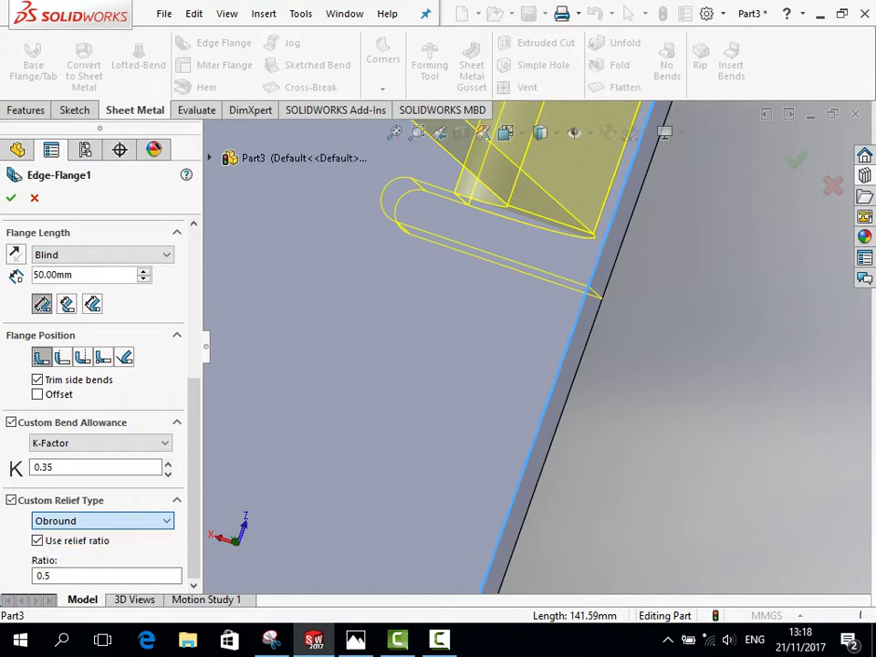
pyautogui.press('Down')
pyautogui.click(102, 520)
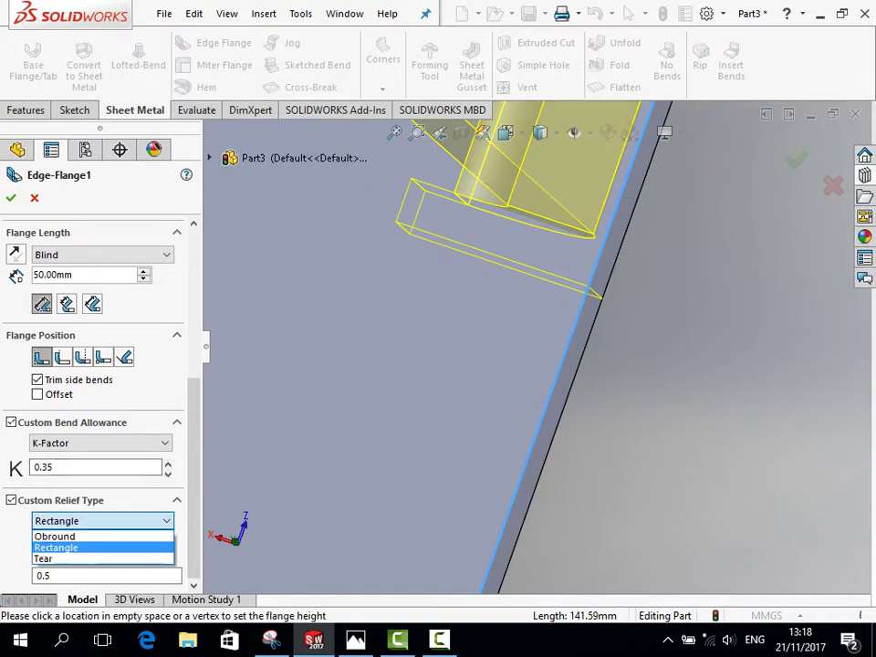
pyautogui.press('Down')
pyautogui.press('Return')
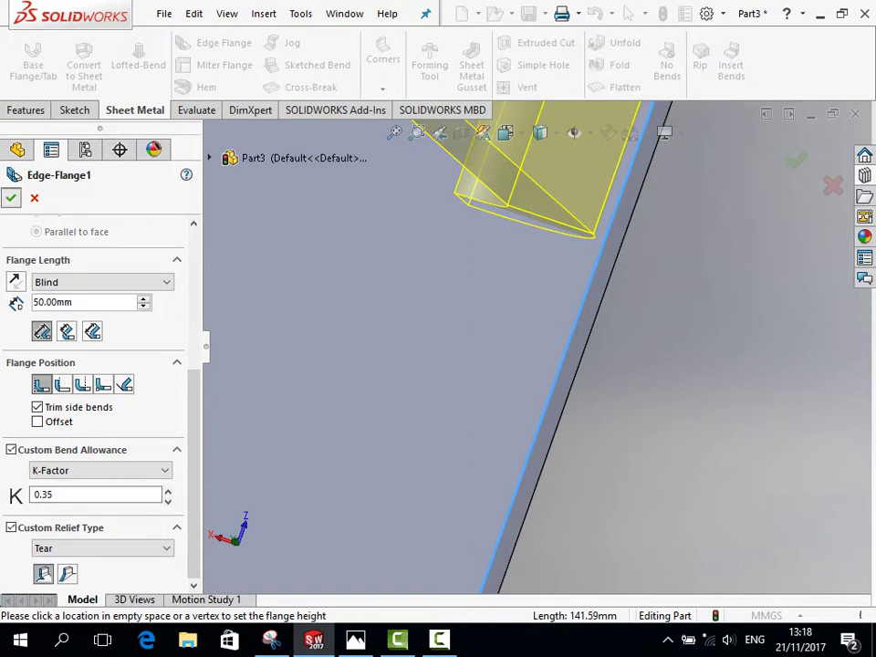
pyautogui.press('Return')
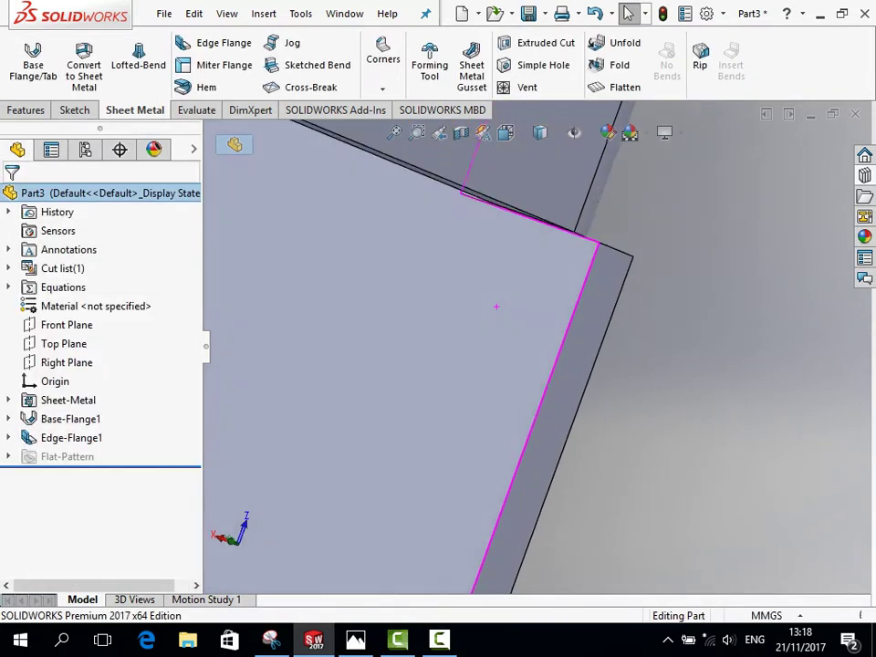
pyautogui.moveTo(407, 362)
pyautogui.mouseDown(button='middle')
pyautogui.moveTo(474, 456)
pyautogui.moveTo(537, 395)
pyautogui.moveTo(558, 395)
pyautogui.mouseUp(button='middle')
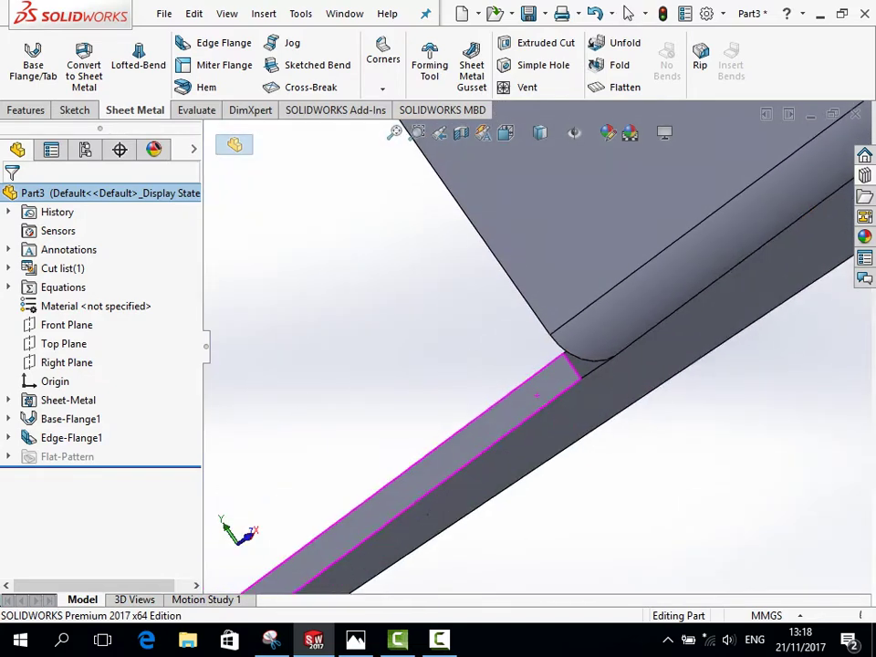
pyautogui.scroll(3, 558, 394)
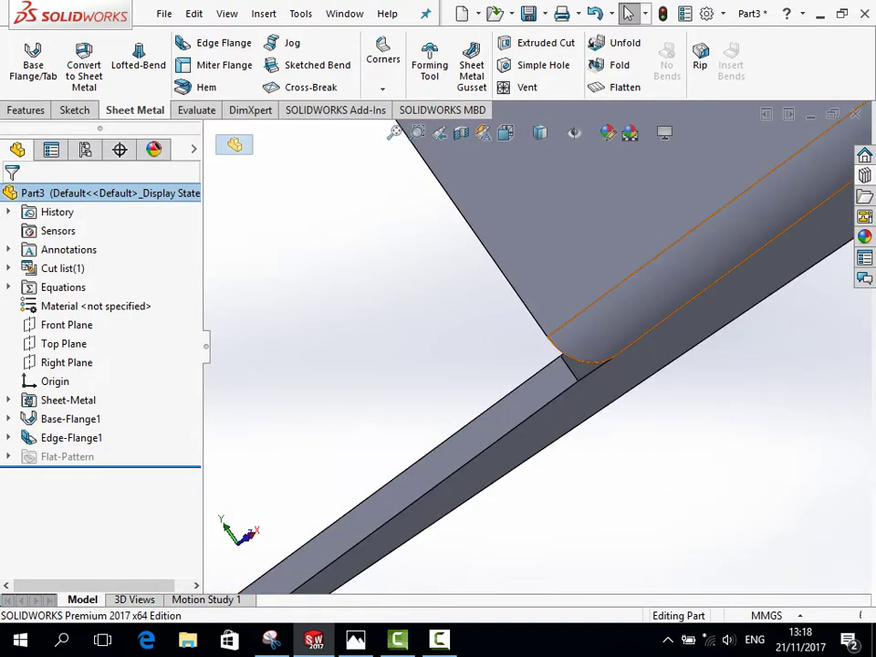
pyautogui.scroll(2, 559, 394)
pyautogui.moveTo(664, 357)
pyautogui.mouseDown(button='middle')
pyautogui.moveTo(719, 233)
pyautogui.moveTo(736, 311)
pyautogui.moveTo(728, 312)
pyautogui.mouseUp(button='middle')
pyautogui.scroll(-3, 718, 232)
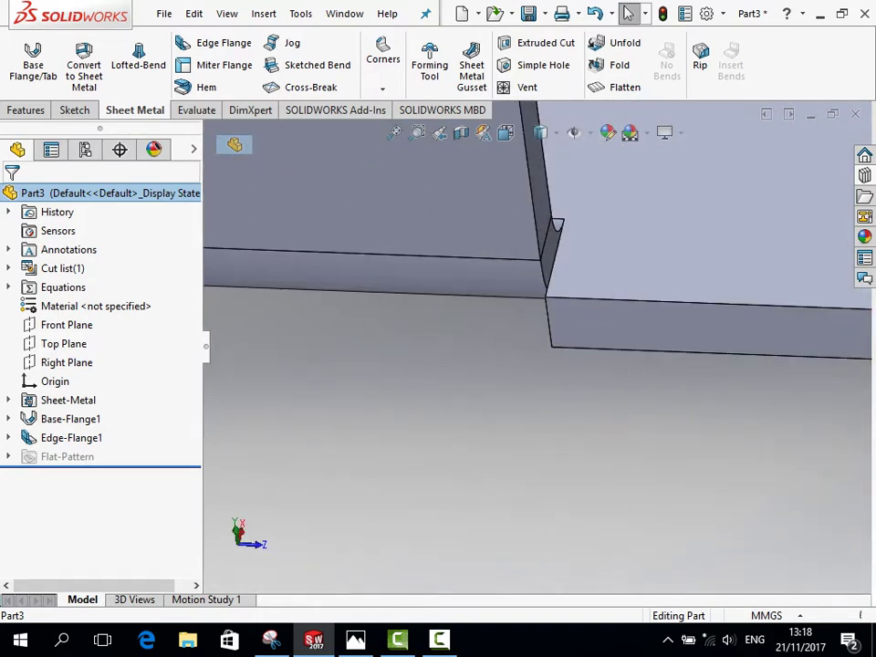
# Edit Edge-Flange1, change its relief type back to Rectangle, and accept.
pyautogui.rightClick(71, 436)
pyautogui.click(92, 267)
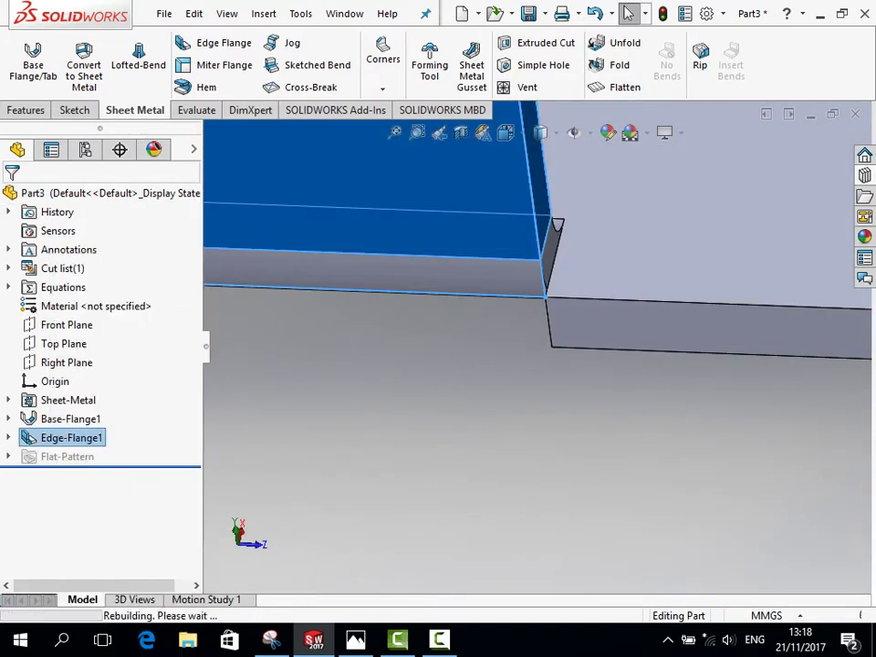
pyautogui.scroll(-3, 96, 411)
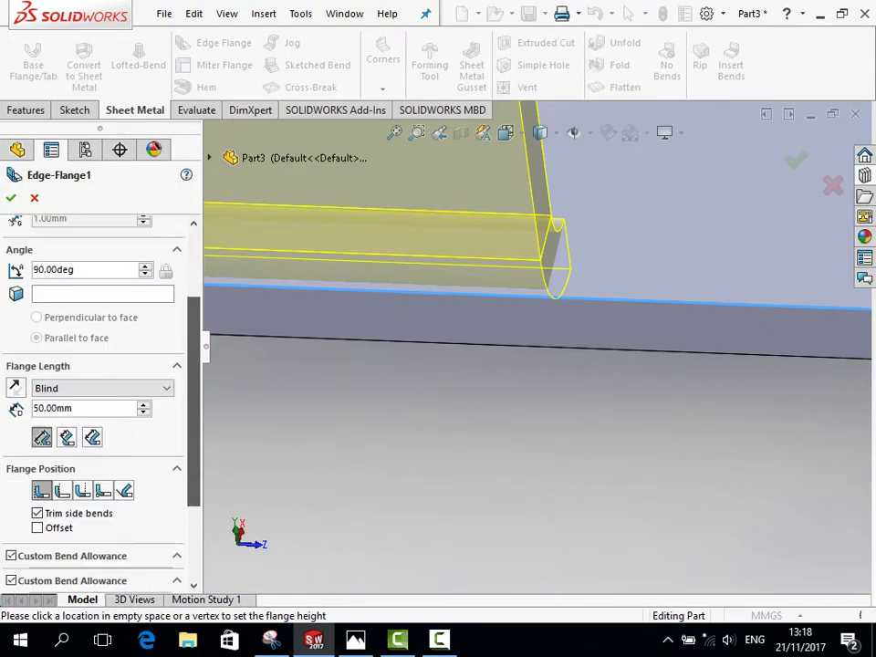
pyautogui.scroll(-3, 96, 411)
pyautogui.click(102, 548)
pyautogui.click(55, 576)
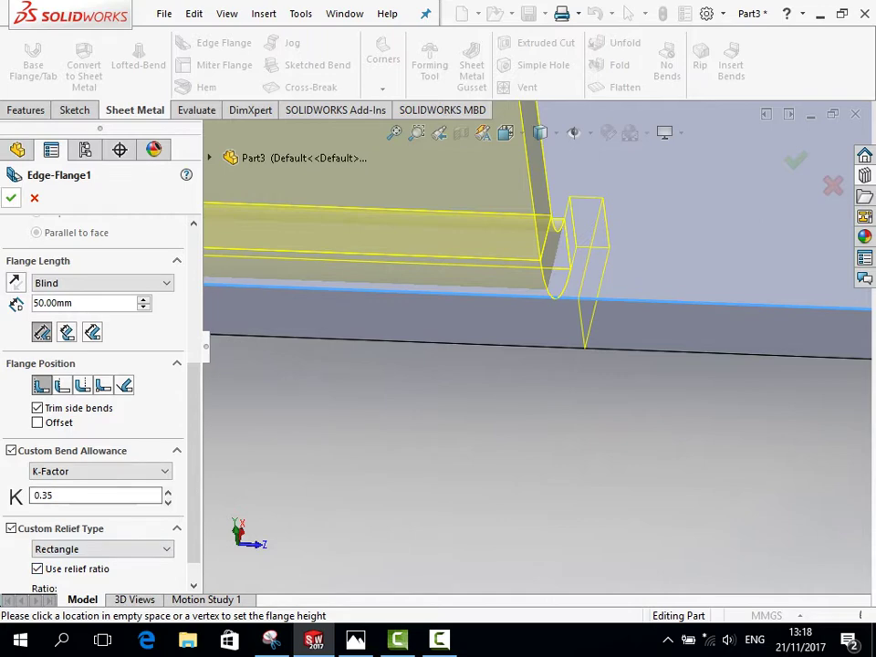
pyautogui.click(11, 197)
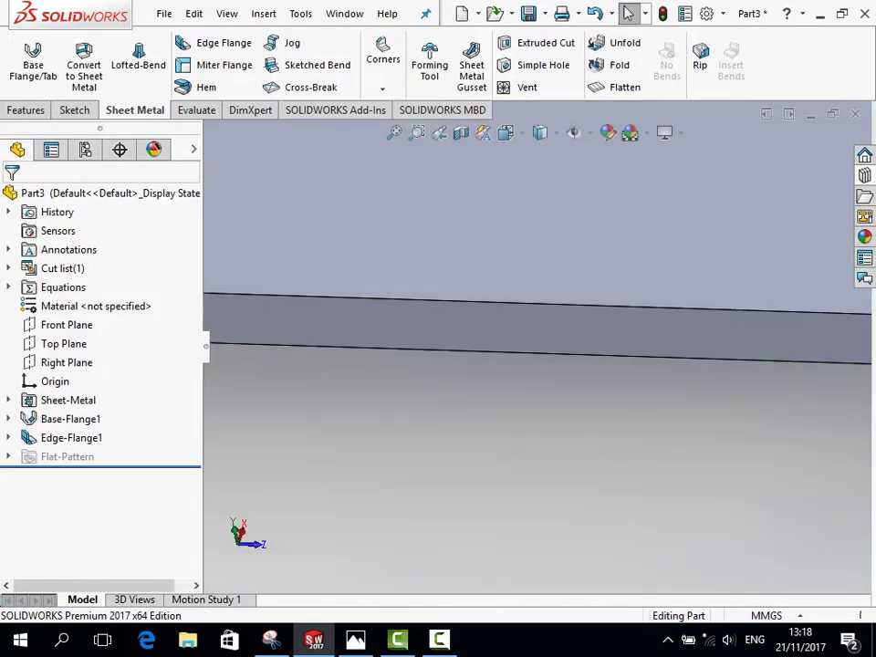
# Inspect the rectangular relief notch, then switch to the Capture.PNG render in Photos.
pyautogui.moveTo(548, 410); pyautogui.dragTo(410, 346, button='middle')
pyautogui.scroll(-2, 392, 328)
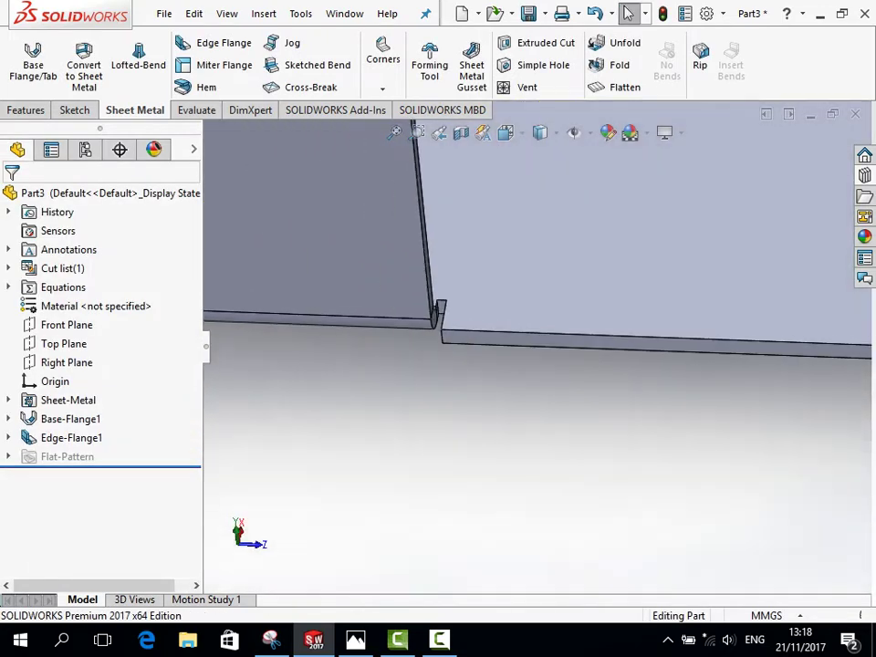
pyautogui.scroll(-2, 392, 328)
pyautogui.scroll(-2, 392, 329)
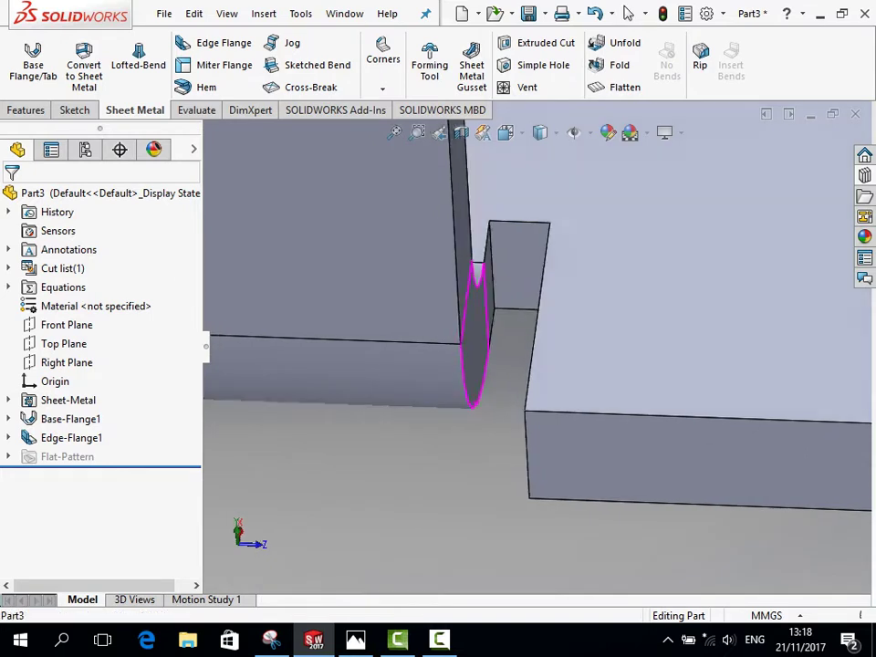
pyautogui.press('Left')
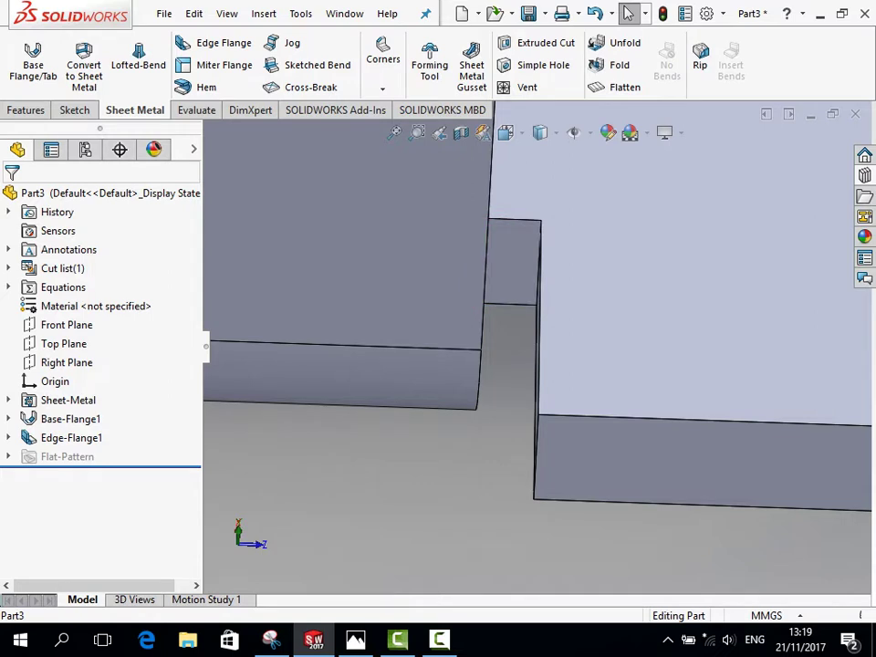
pyautogui.scroll(2, 511, 355)
pyautogui.scroll(2, 511, 356)
pyautogui.scroll(2, 511, 356)
pyautogui.scroll(2, 511, 356)
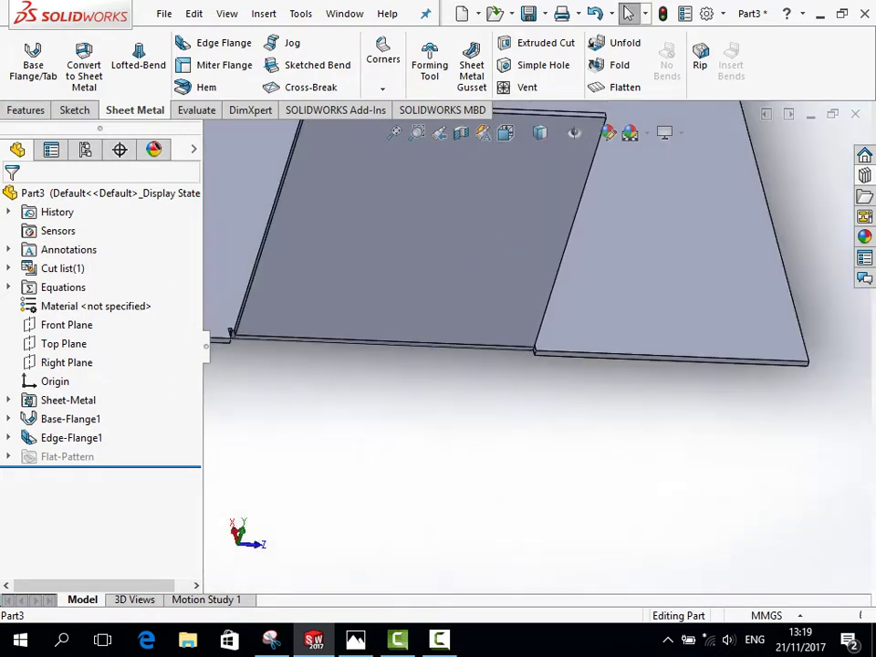
pyautogui.scroll(-2, 547, 383)
pyautogui.scroll(-2, 547, 383)
pyautogui.scroll(-2, 547, 383)
pyautogui.scroll(-2, 547, 383)
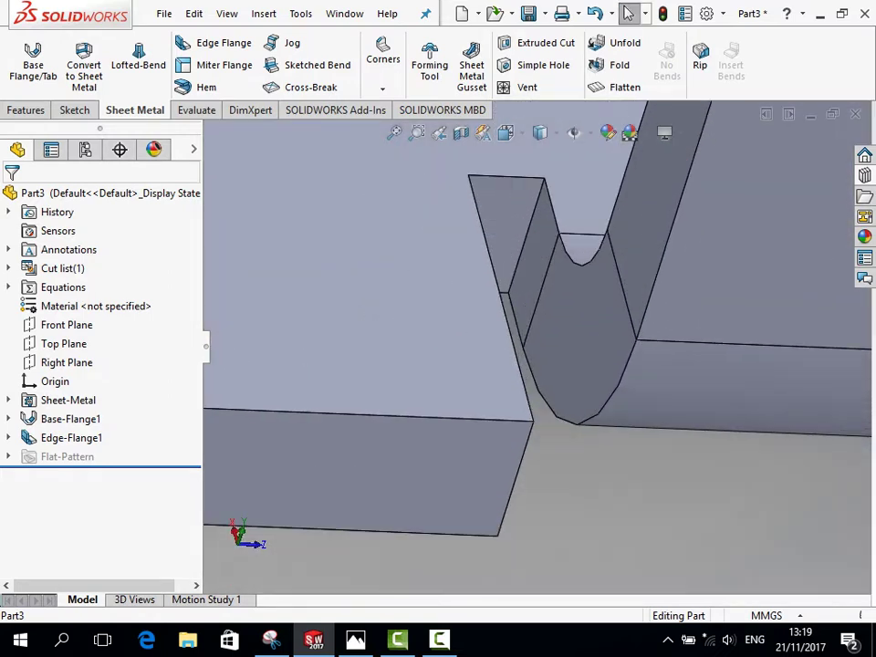
pyautogui.scroll(-3, 529, 346)
pyautogui.scroll(3, 529, 346)
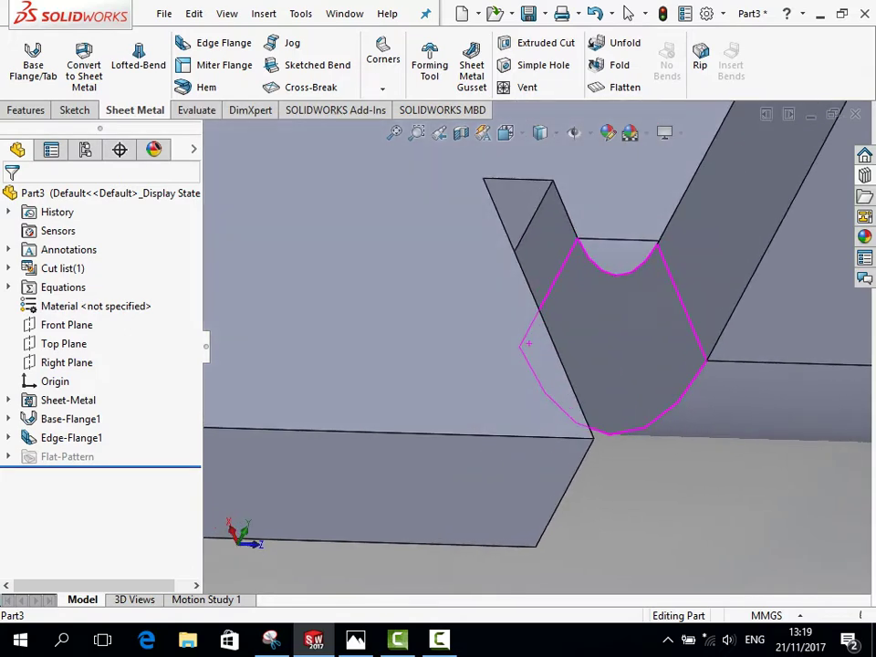
pyautogui.scroll(3, 527, 343)
pyautogui.scroll(3, 527, 343)
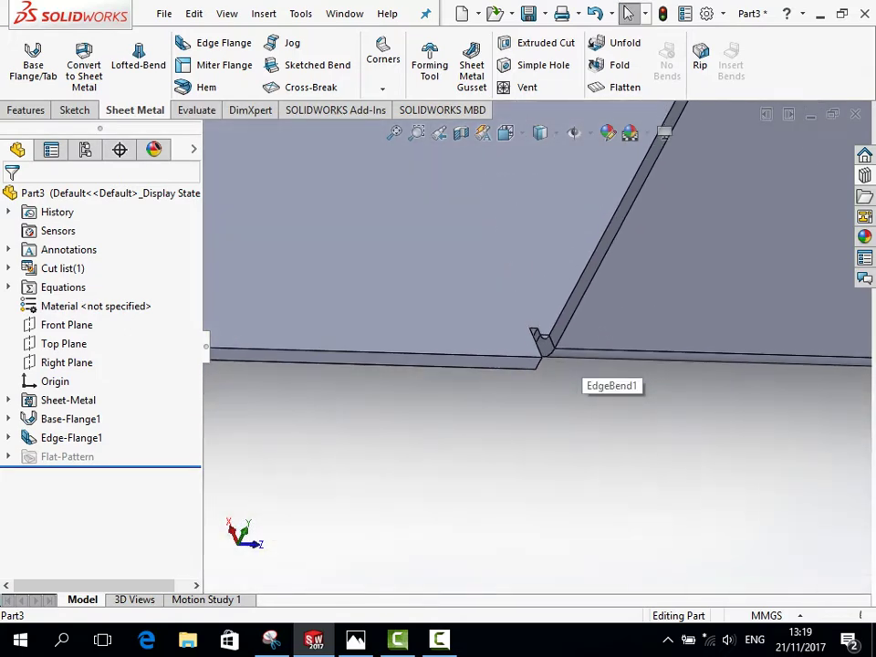
pyautogui.hotkey('alt', 'Tab')
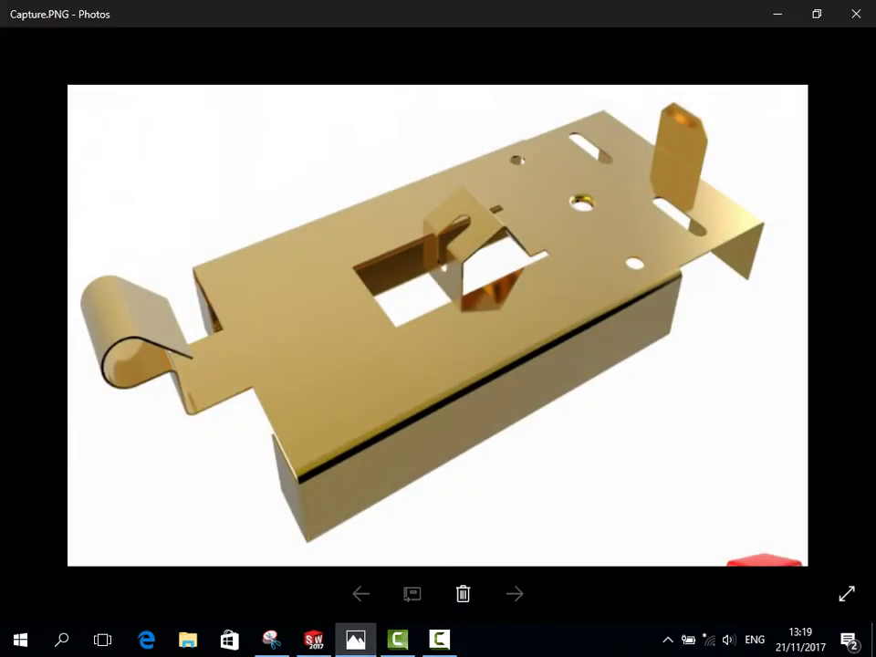
# Show the whole part in Isometric view in SOLIDWORKS, comparing it with the reference render.
pyautogui.hotkey('alt', 'Tab')
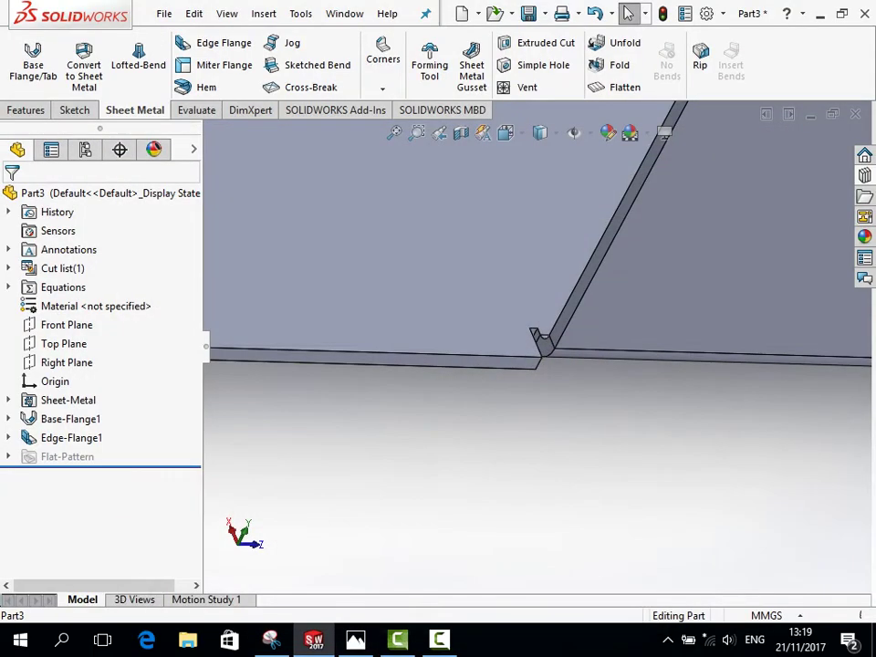
pyautogui.moveTo(536, 345); pyautogui.dragTo(507, 381, button='middle')
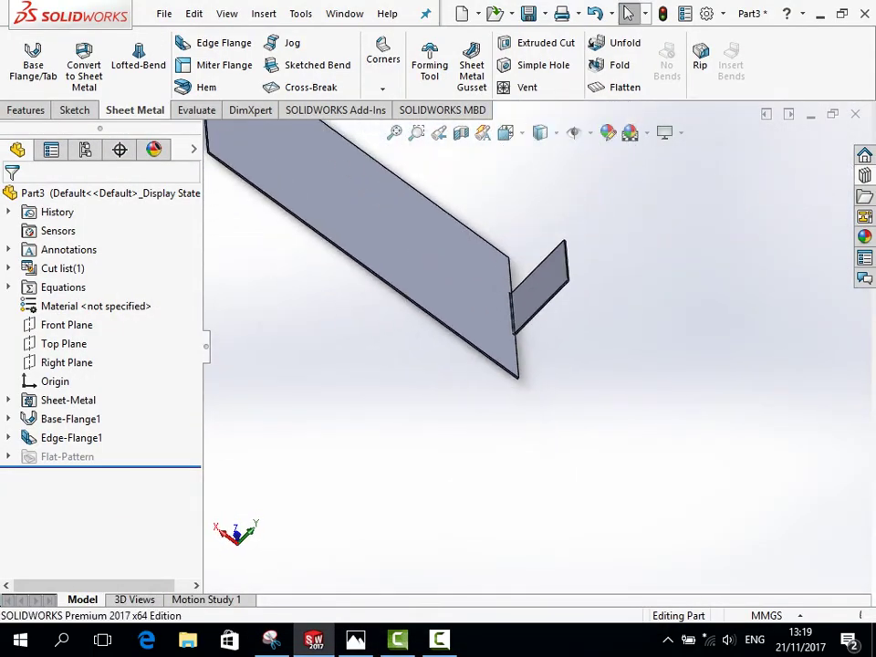
pyautogui.press('space')
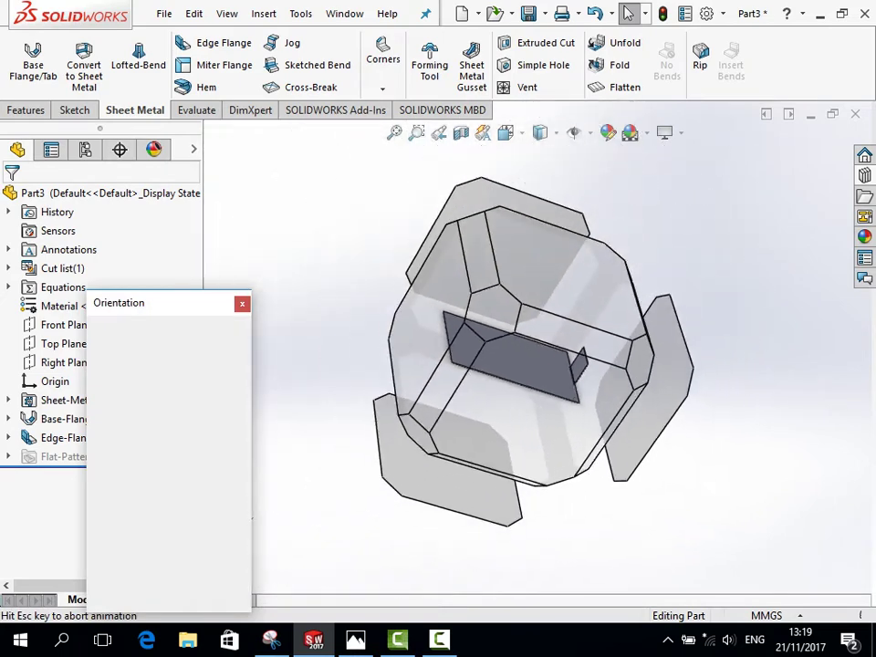
pyautogui.click(494, 304)
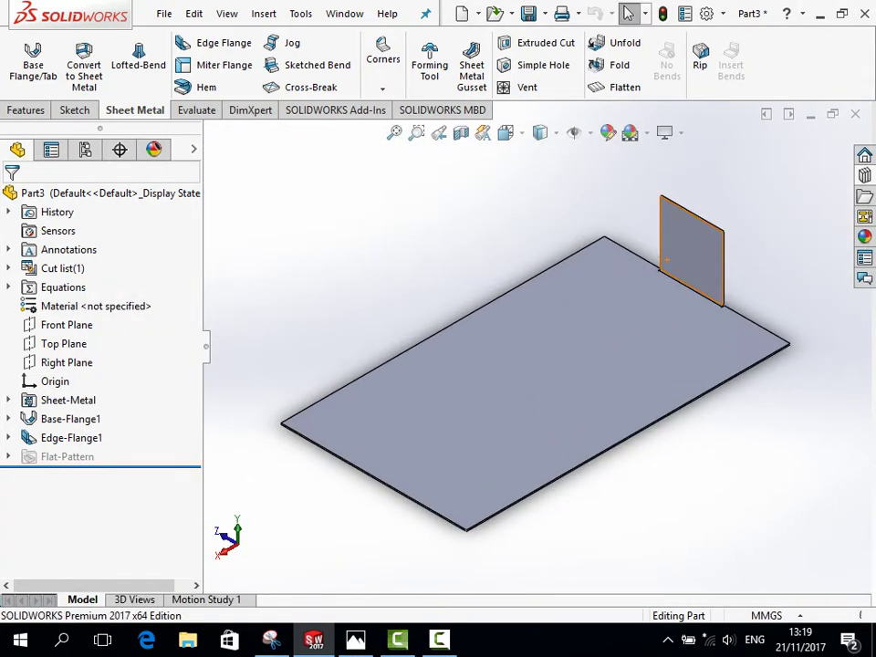
pyautogui.hotkey('alt', 'Tab')
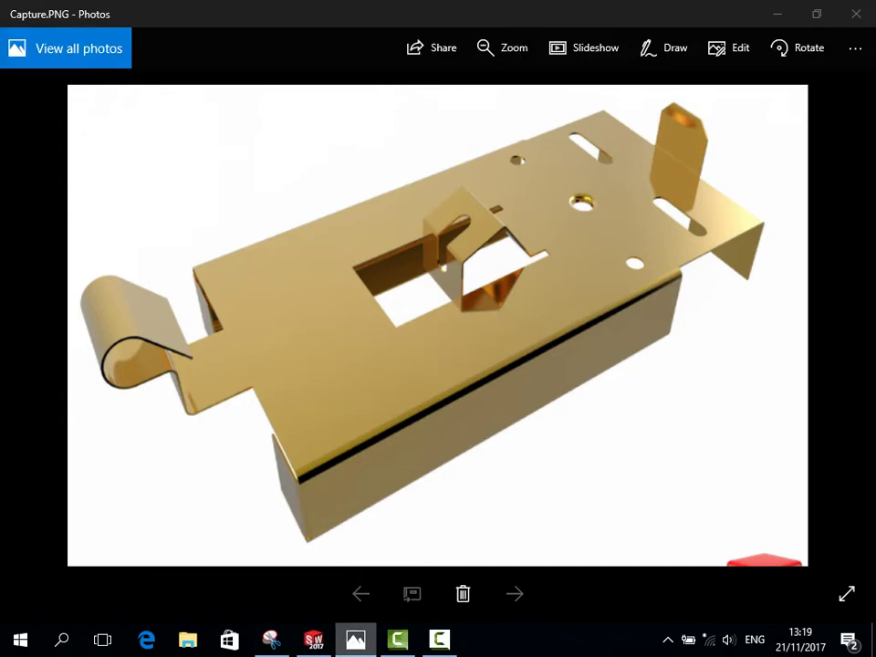
pyautogui.hotkey('alt', 'Tab')
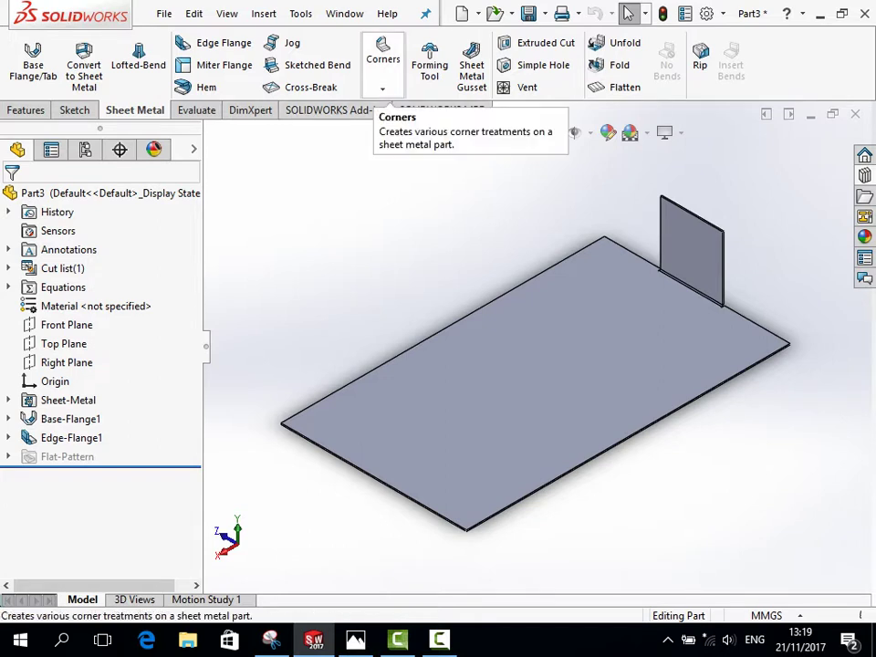
# Start a Break-Corner treatment and select the flange's two top corner edges.
pyautogui.click(382, 69)
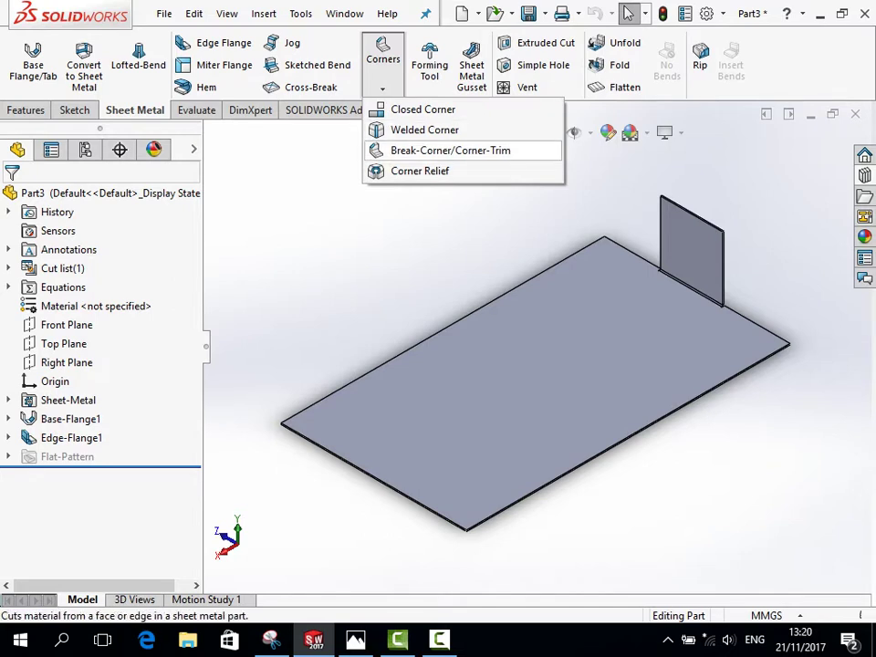
pyautogui.click(450, 150)
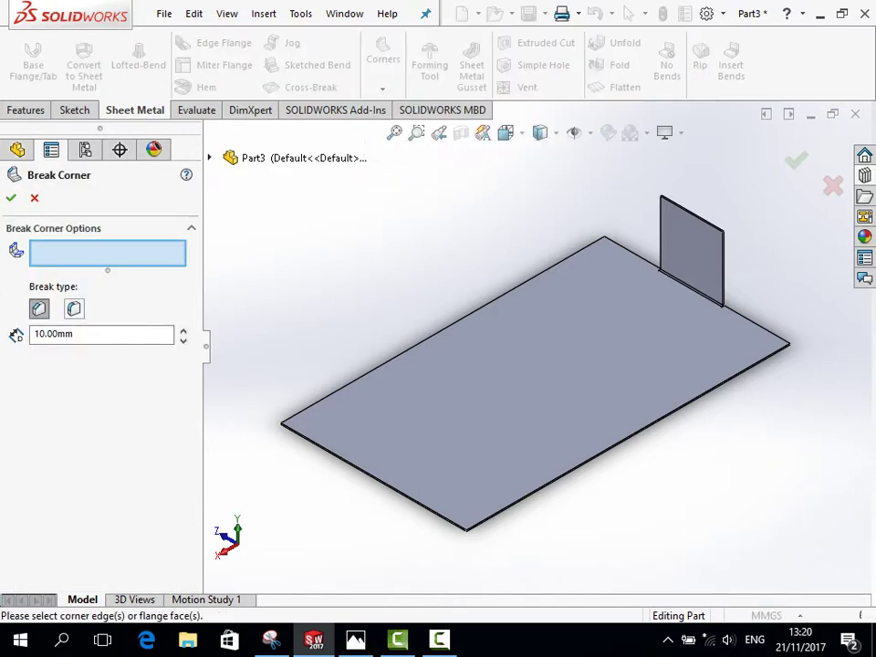
pyautogui.scroll(-3, 720, 225)
pyautogui.scroll(-3, 720, 224)
pyautogui.scroll(-1, 720, 224)
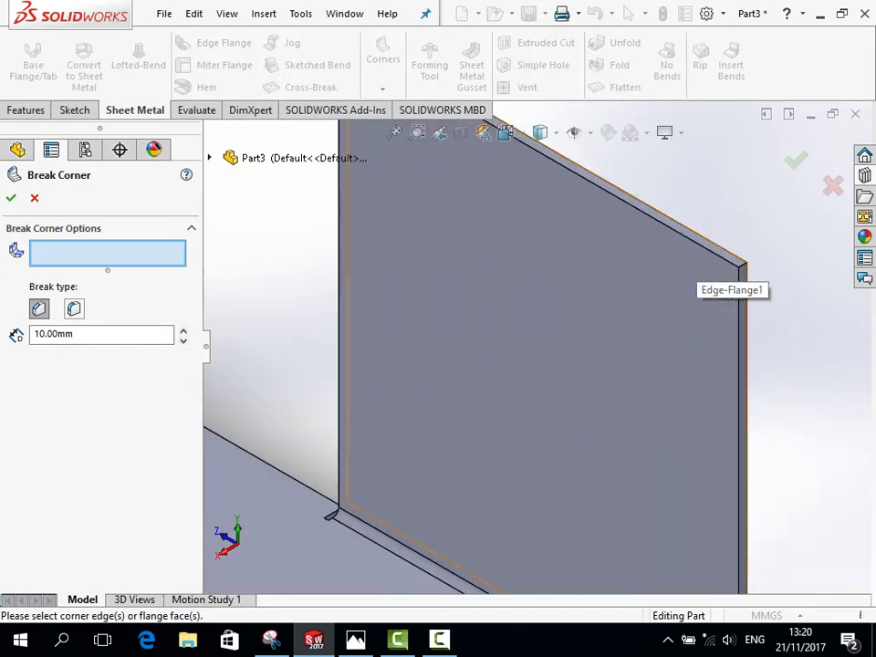
pyautogui.click(741, 269)
pyautogui.scroll(3, 456, 346)
pyautogui.scroll(2, 456, 347)
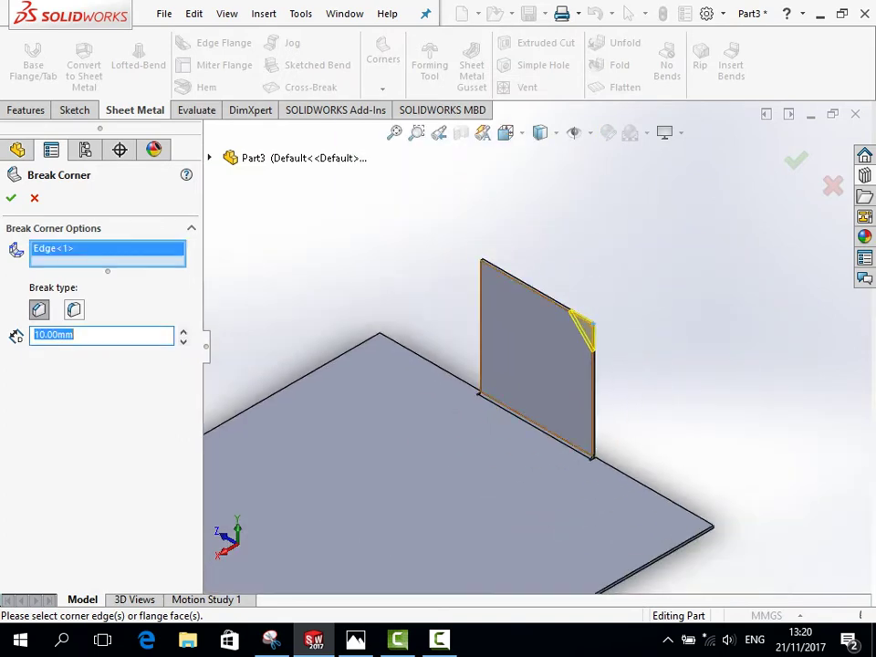
pyautogui.scroll(-5, 490, 263)
pyautogui.click(459, 278)
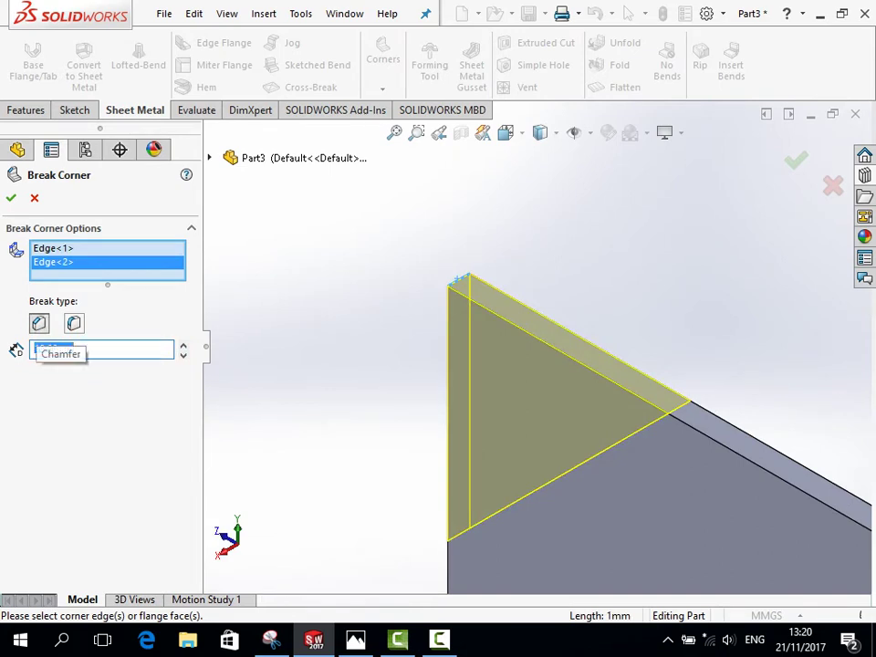
# Set the corner break to Chamfer with a 10.00 mm distance.
pyautogui.click(39, 323)
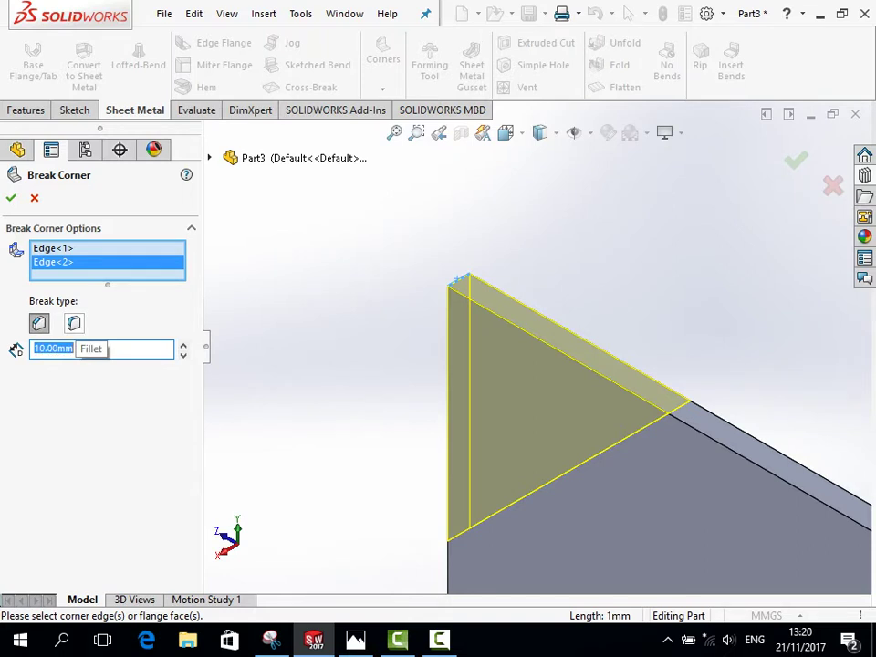
pyautogui.click(74, 323)
pyautogui.scroll(-2, 447, 402)
pyautogui.scroll(4, 511, 429)
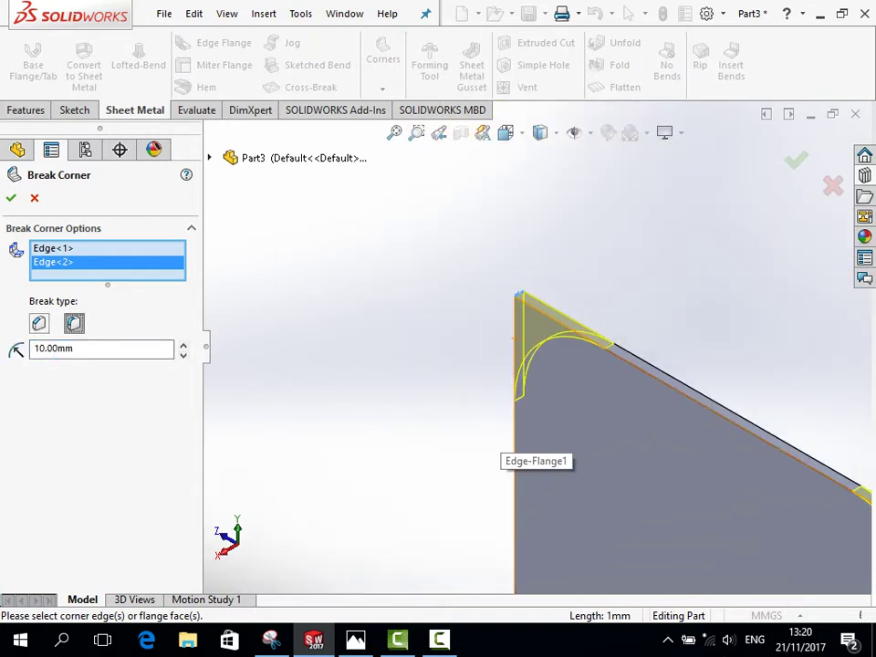
pyautogui.scroll(2, 547, 384)
pyautogui.press('Down')
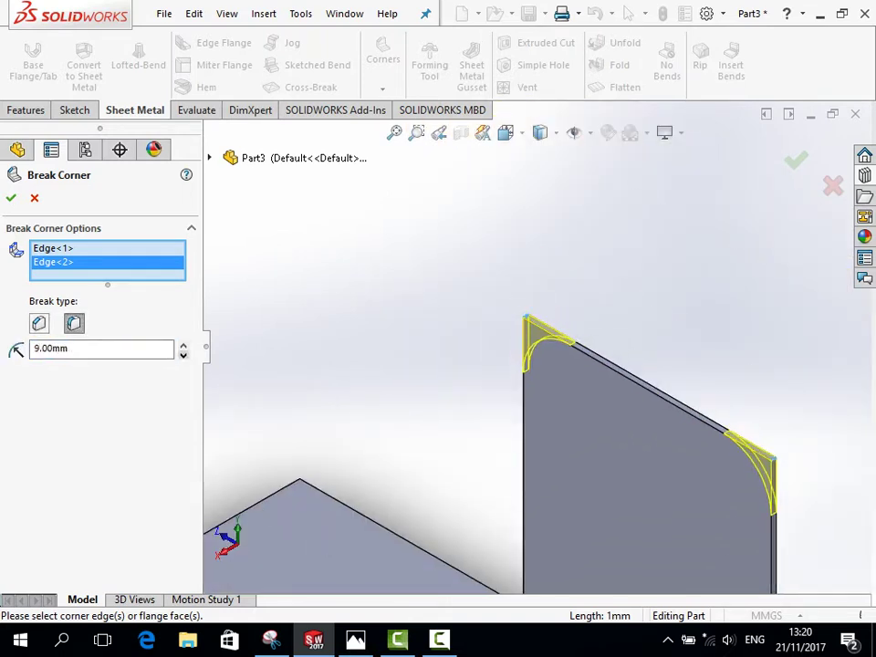
pyautogui.press('Down')
pyautogui.click(38, 323)
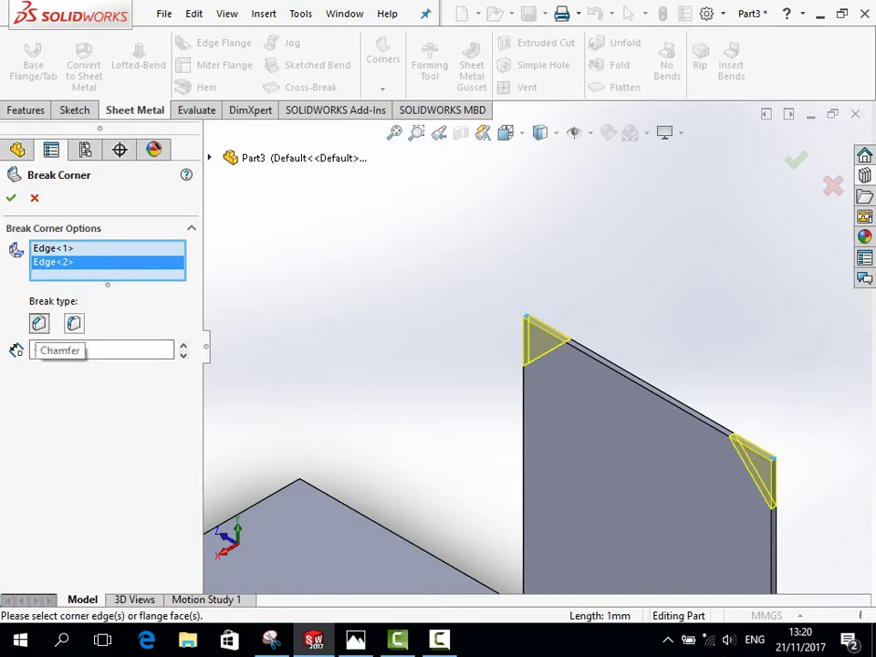
pyautogui.press('Up')
pyautogui.press('Up')
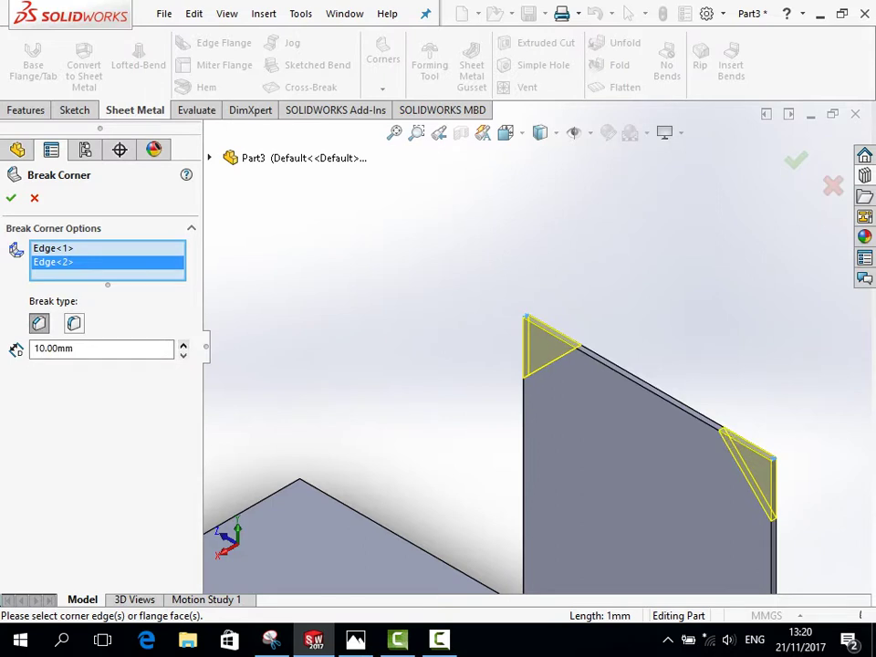
pyautogui.scroll(-4, 571, 402)
pyautogui.scroll(6, 536, 353)
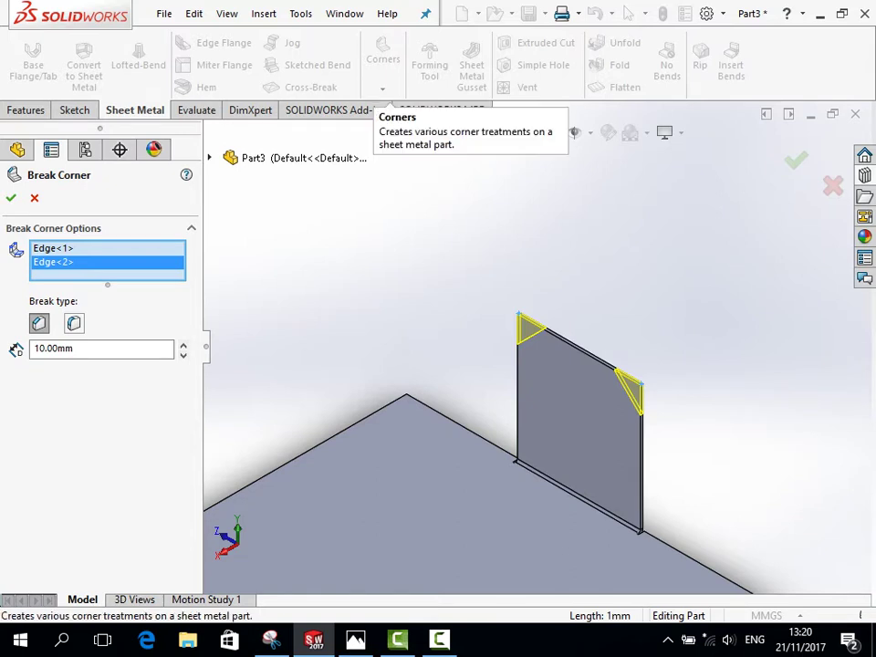
# Apply the chamfered Break-Corner1 to the upright flange's top corners.
pyautogui.click(11, 197)
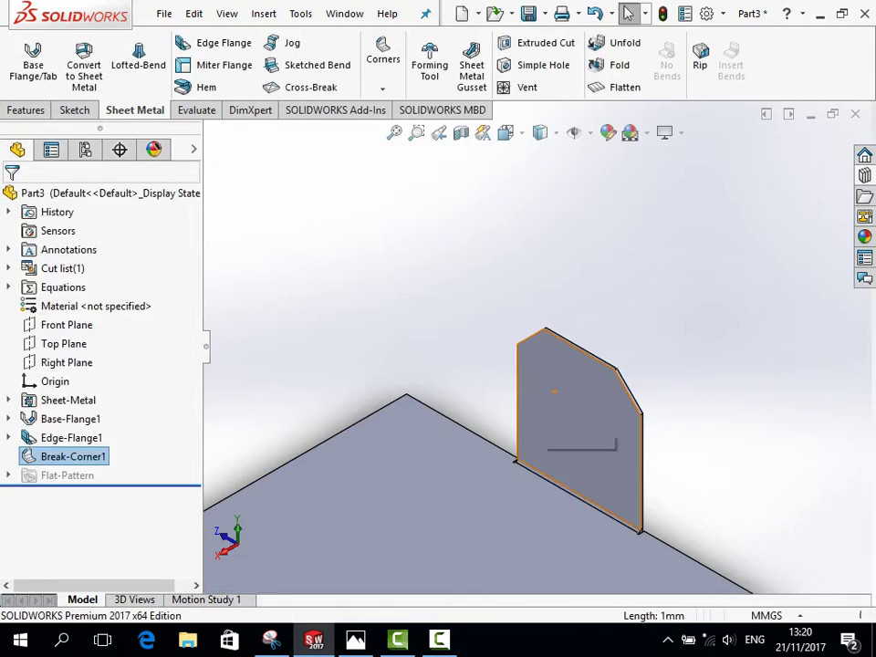
pyautogui.scroll(-3, 538, 430)
pyautogui.scroll(3, 534, 346)
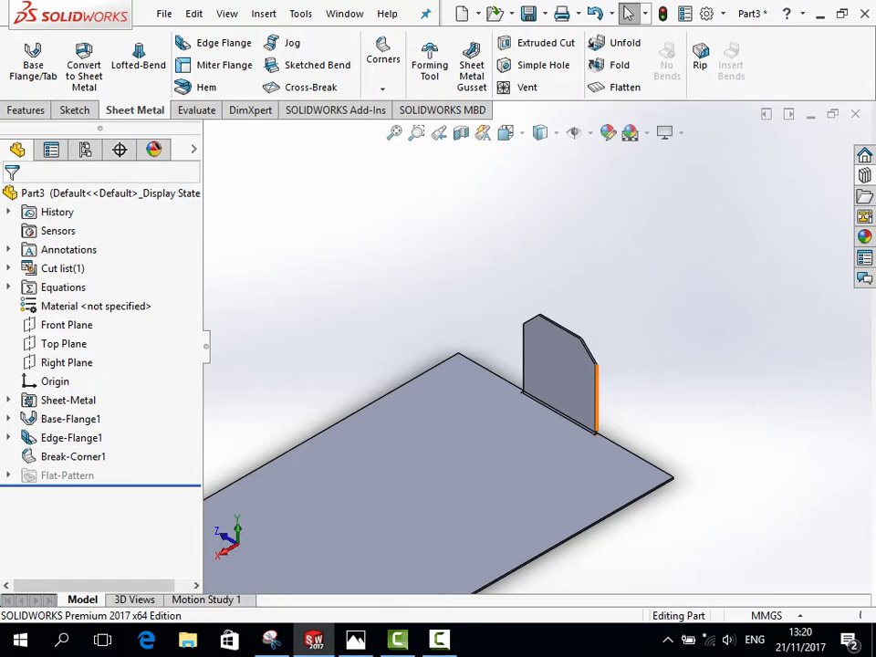
pyautogui.scroll(-3, 556, 430)
pyautogui.scroll(3, 551, 436)
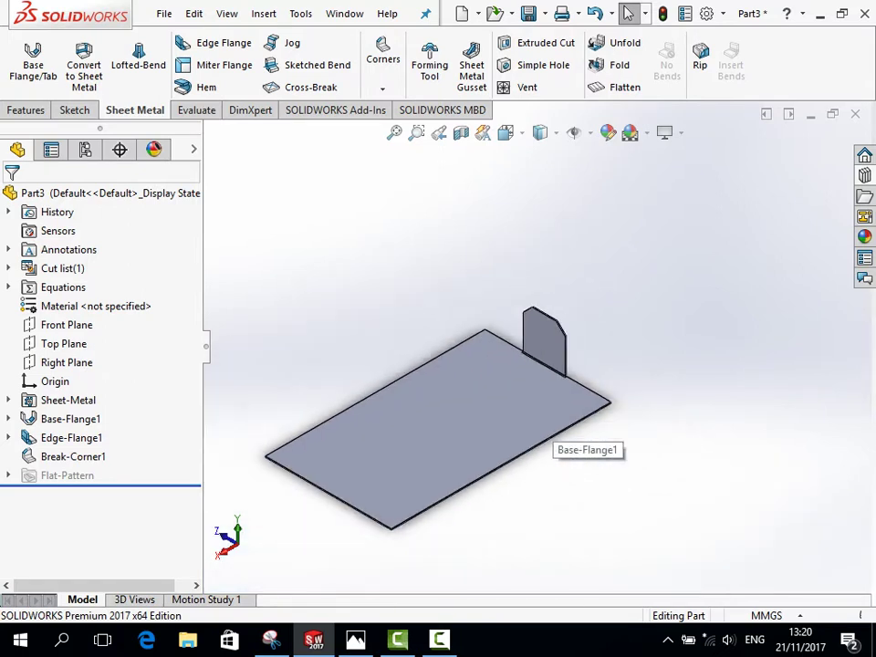
pyautogui.moveTo(552, 436); pyautogui.dragTo(493, 429, button='middle')
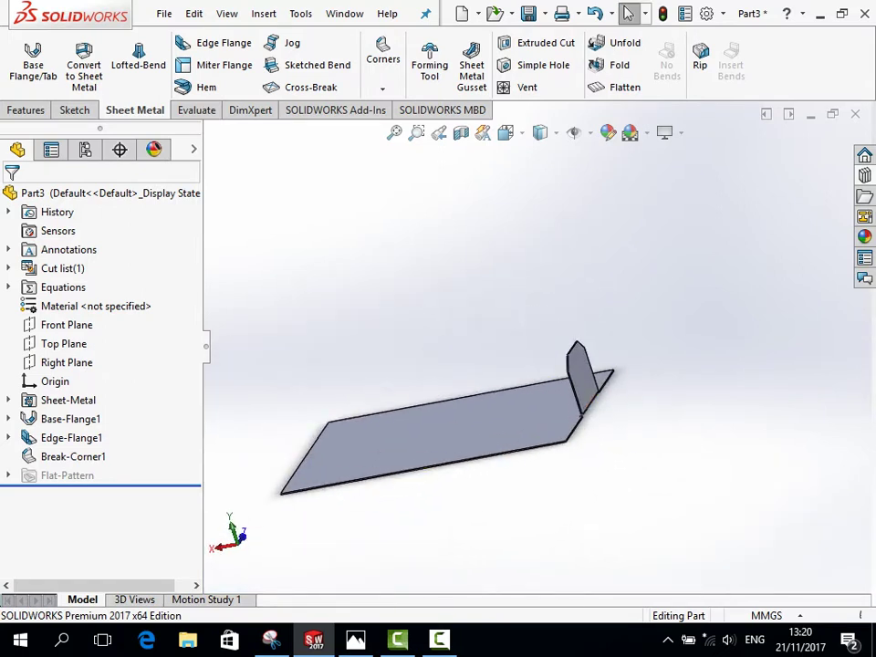
# Compare with the reference render, view the flange face straight on, and start a new edge flange.
pyautogui.click(355, 640)
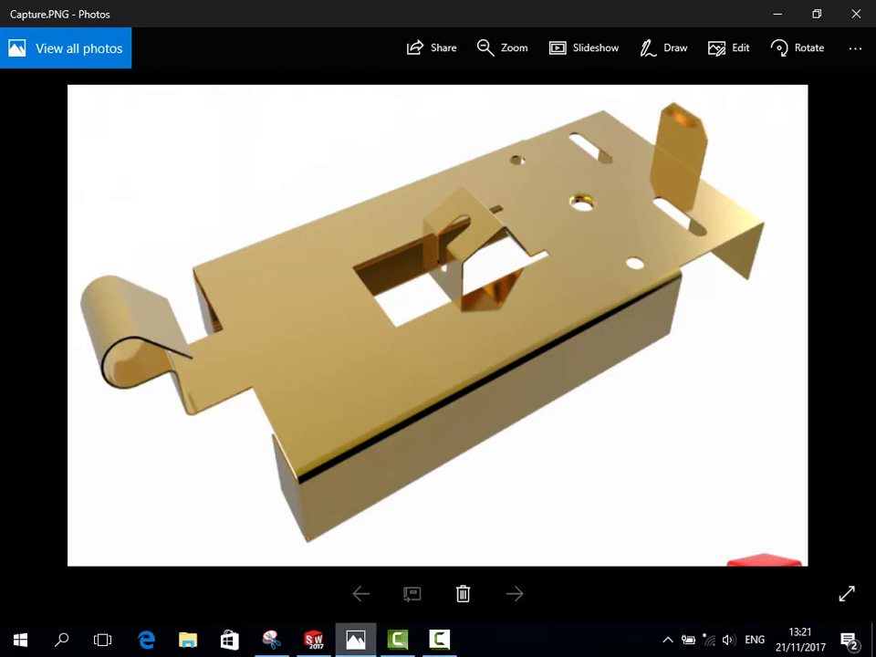
pyautogui.click(314, 639)
pyautogui.moveTo(393, 482)
pyautogui.mouseDown(button='middle')
pyautogui.moveTo(372, 457)
pyautogui.moveTo(501, 406)
pyautogui.mouseUp(button='middle')
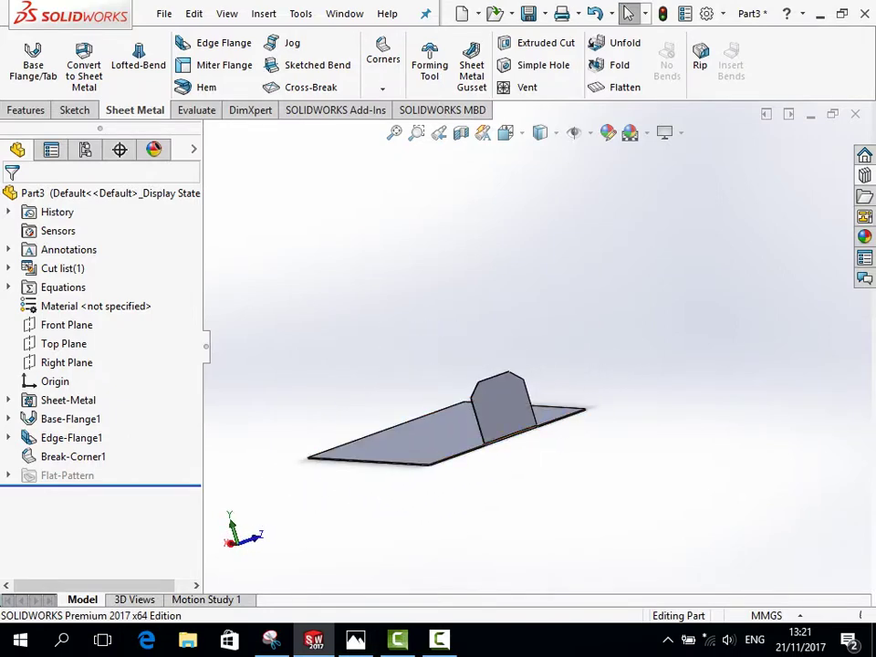
pyautogui.click(502, 406)
pyautogui.press('space')
pyautogui.hotkey('ctrl', '8')
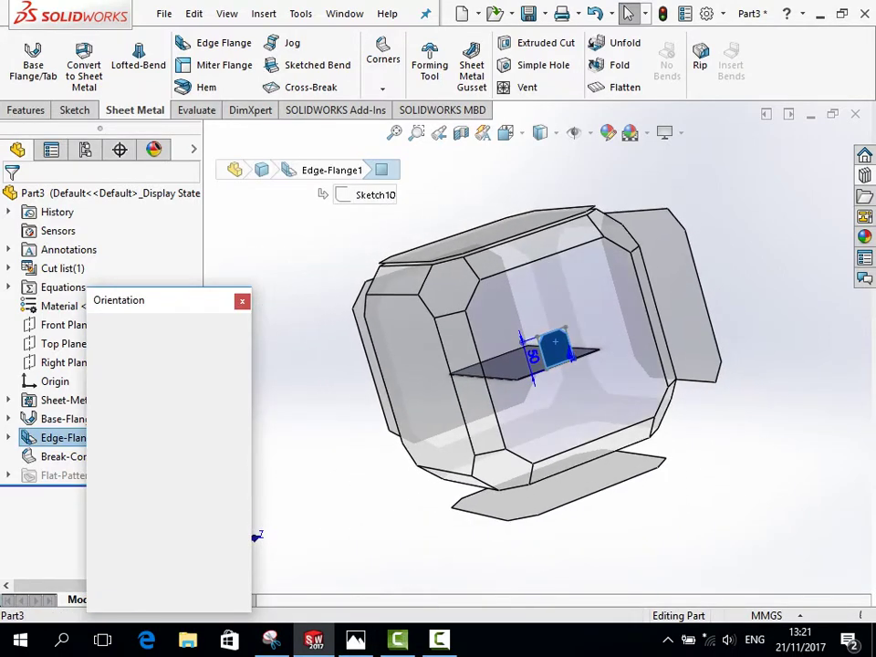
pyautogui.scroll(2, 537, 388)
pyautogui.scroll(-3, 522, 350)
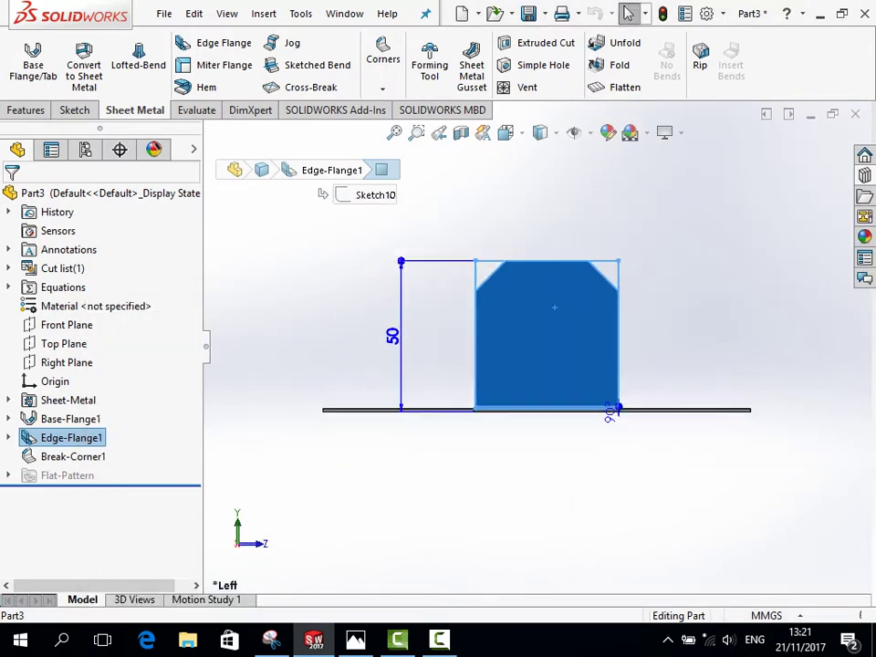
pyautogui.moveTo(310, 255); pyautogui.dragTo(365, 274, button='middle')
pyautogui.press('Escape')
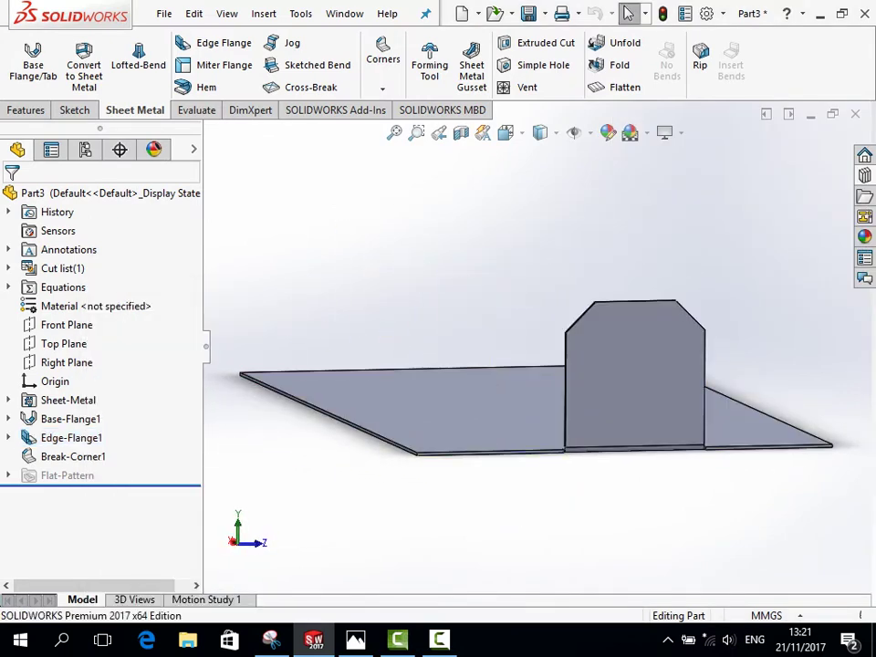
pyautogui.click(212, 43)
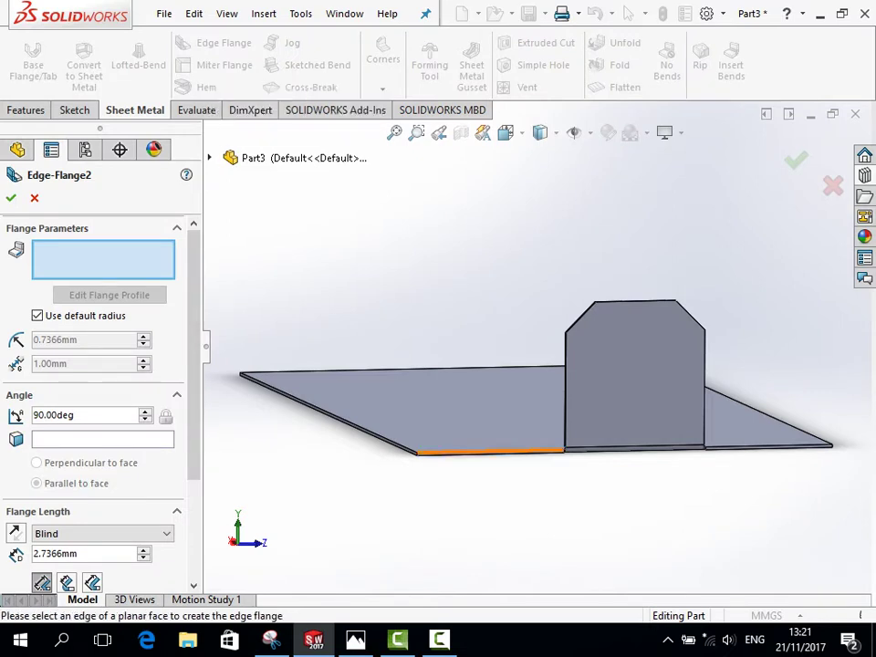
# Select the base plate's front and right-hand edges for the second edge flange.
pyautogui.click(493, 454)
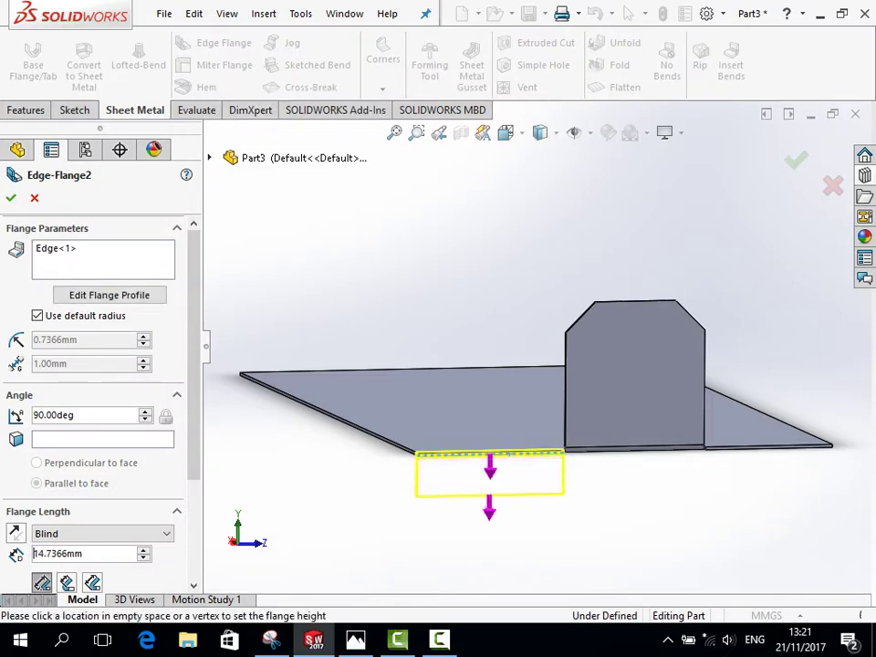
pyautogui.write('1')
pyautogui.press('Return')
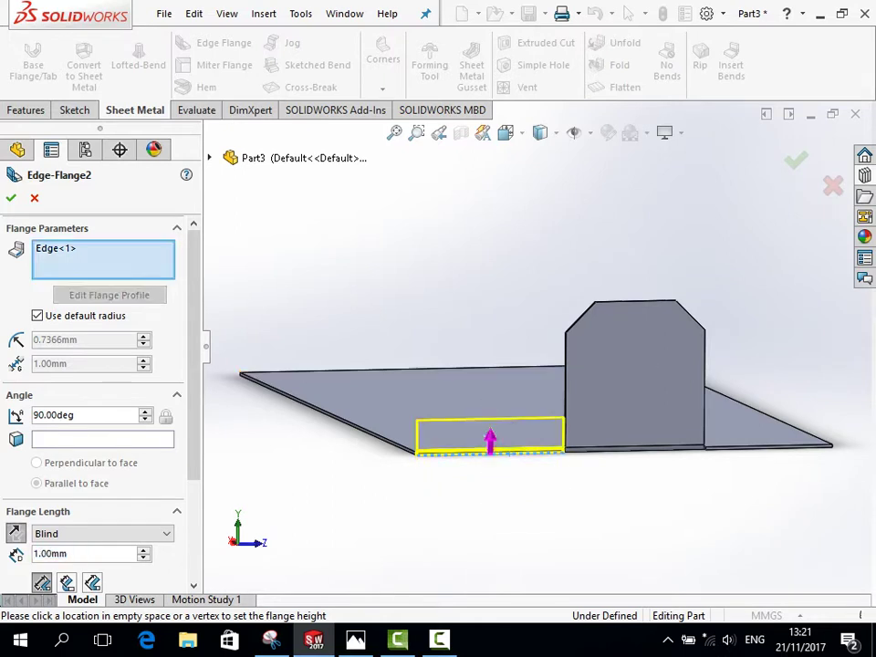
pyautogui.click(766, 448)
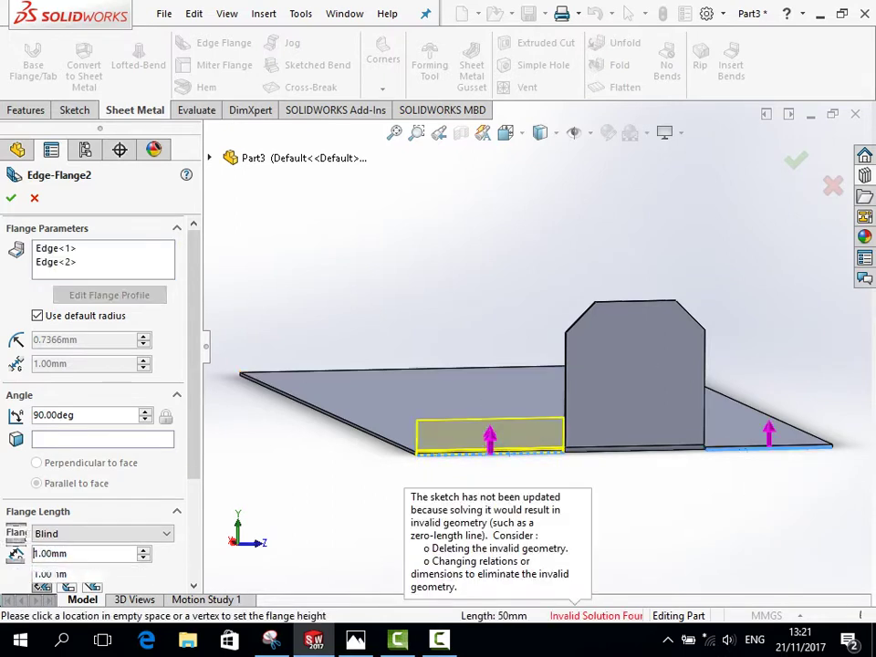
pyautogui.click(90, 553)
pyautogui.write('15')
pyautogui.press('Up')
pyautogui.press('Up')
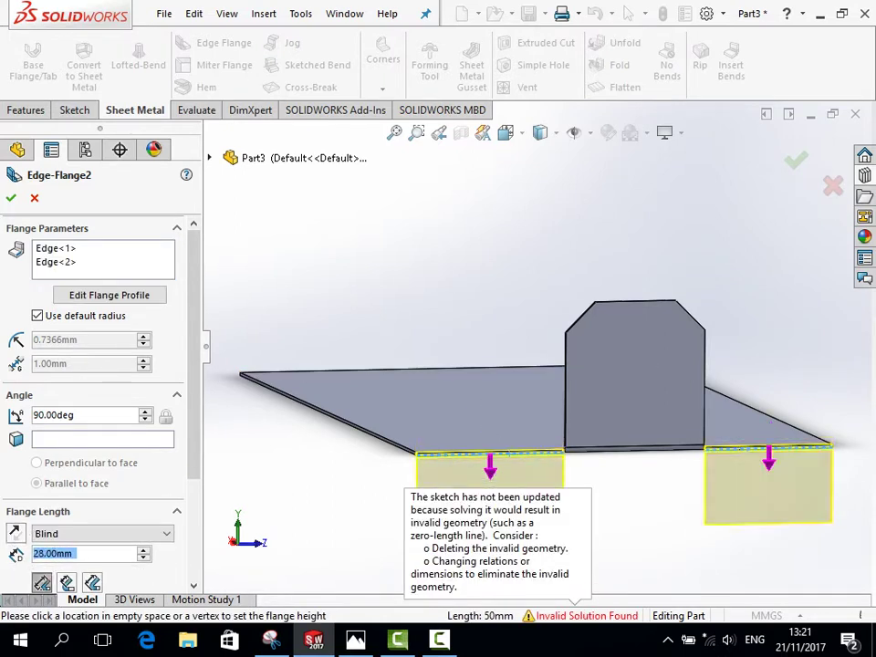
pyautogui.press('Up')
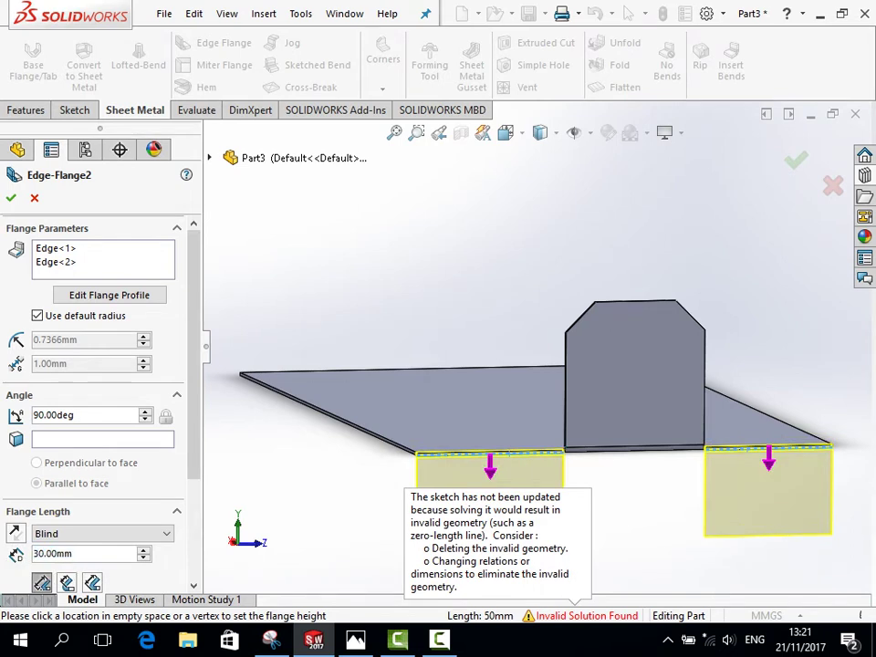
pyautogui.press('Up')
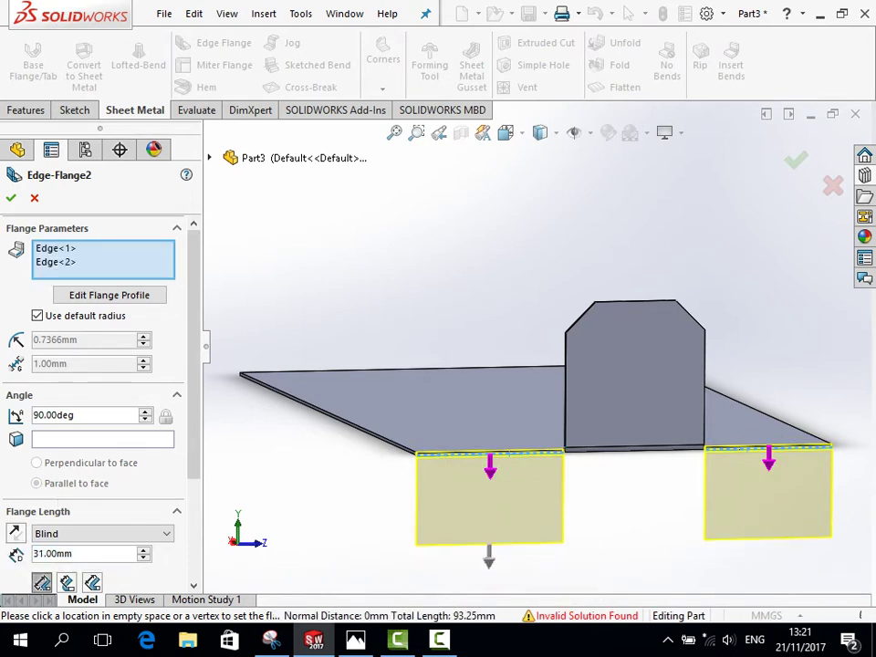
# Set the flange length to 50 mm and confirm Edge-Flange2.
pyautogui.press('Right')
pyautogui.press('Right')
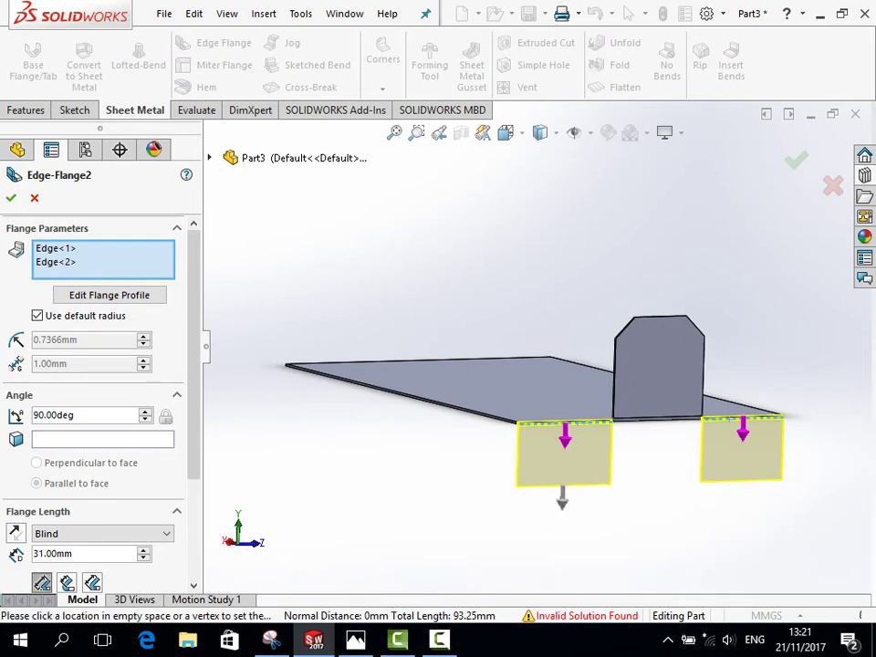
pyautogui.scroll(-2, 499, 543)
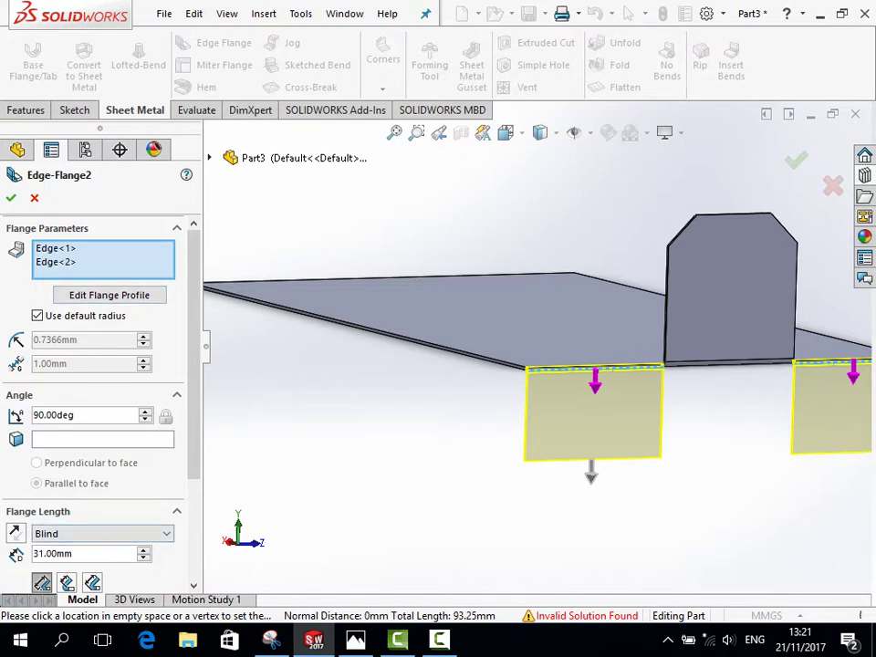
pyautogui.scroll(2, 82, 553)
pyautogui.scroll(3, 82, 553)
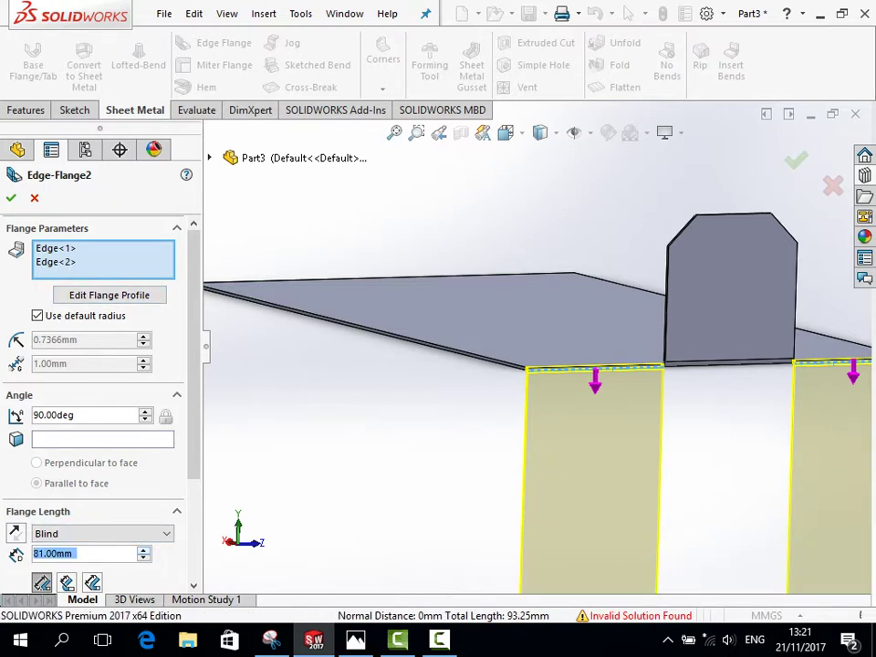
pyautogui.write('8')
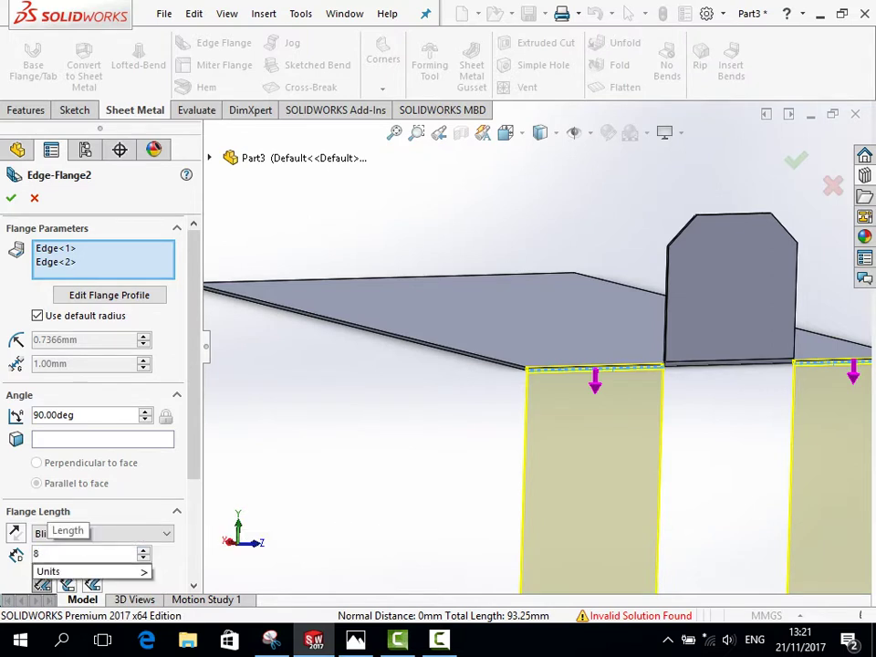
pyautogui.press('BackSpace')
pyautogui.write('50')
pyautogui.press('Return')
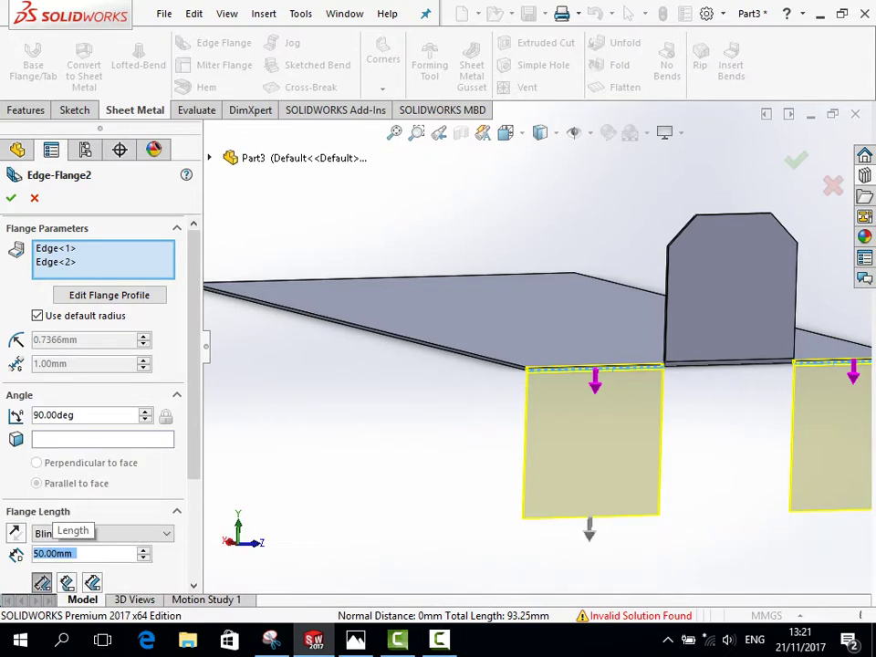
pyautogui.press('Right')
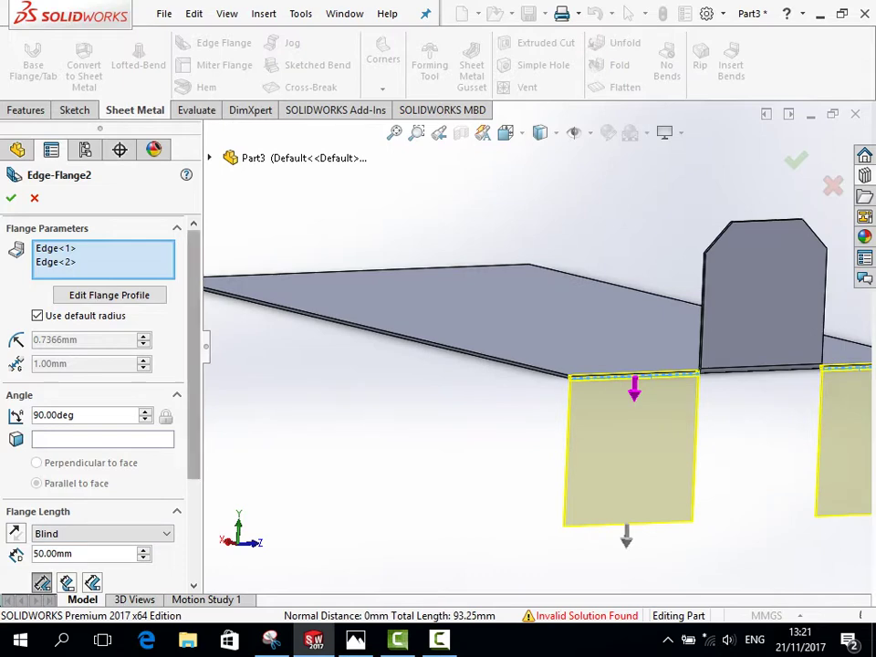
pyautogui.scroll(-2, 91, 401)
pyautogui.scroll(-3, 91, 402)
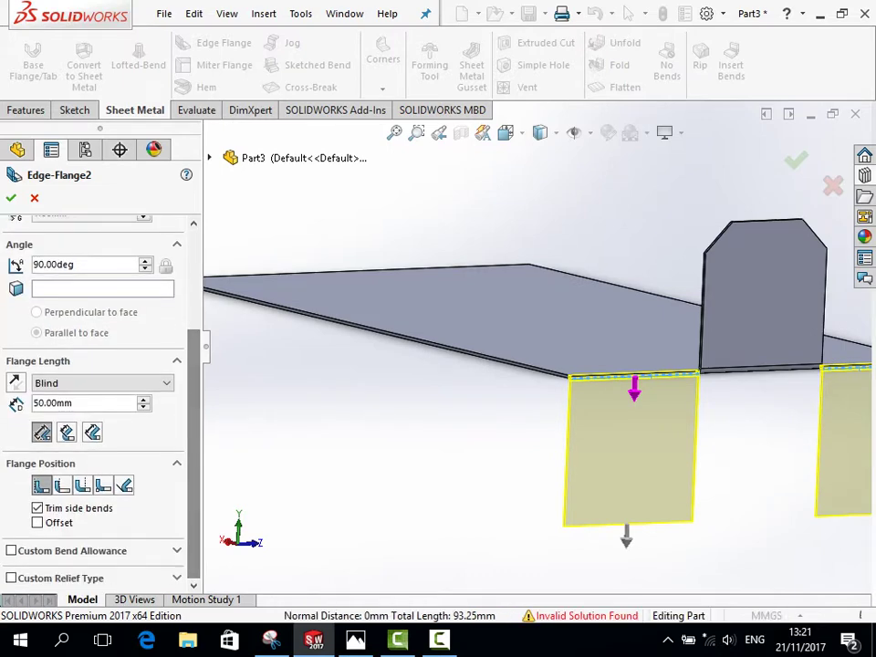
pyautogui.click(10, 198)
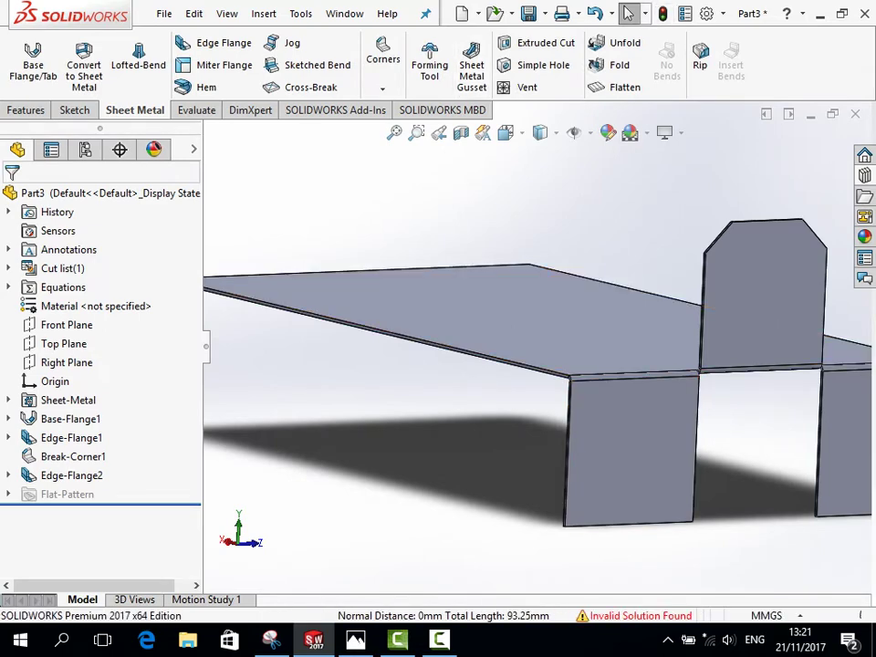
pyautogui.rightClick(467, 134)
pyautogui.press('Escape')
pyautogui.press('f')
pyautogui.scroll(-10, 543, 379)
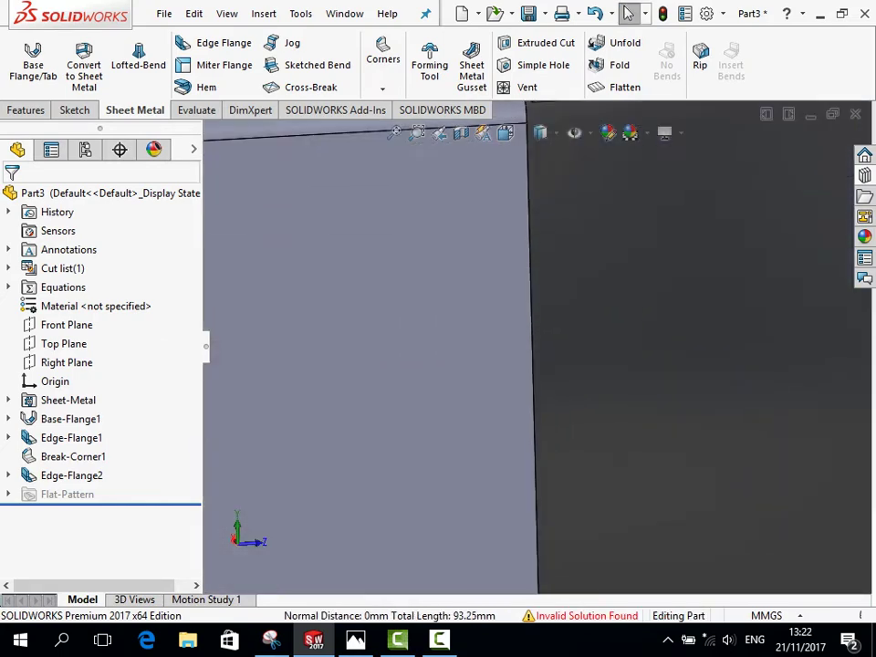
pyautogui.press('Down')
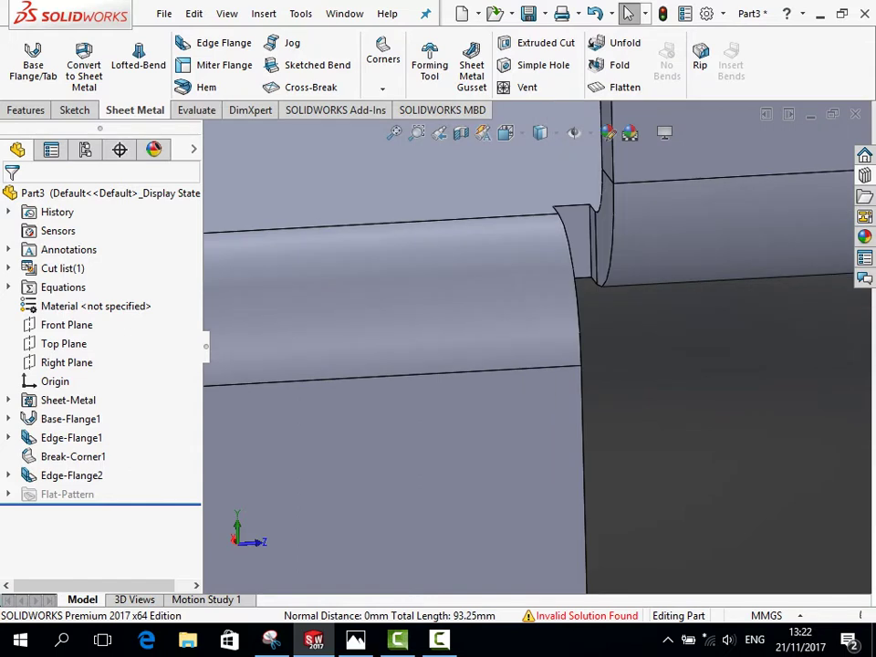
pyautogui.press('Down')
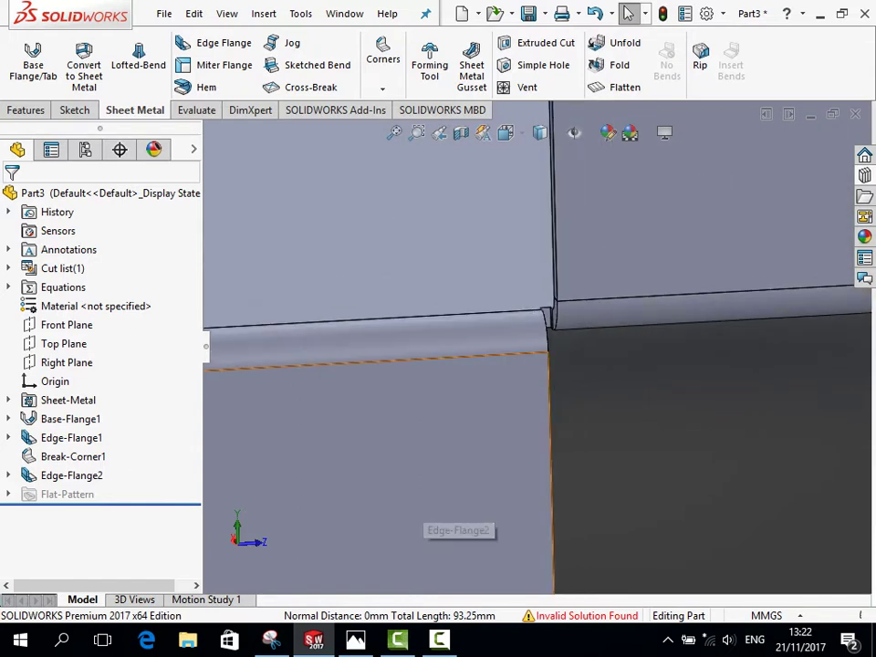
pyautogui.scroll(4, 541, 383)
pyautogui.scroll(6, 541, 383)
pyautogui.press('Left')
pyautogui.press('Left')
pyautogui.scroll(-5, 539, 383)
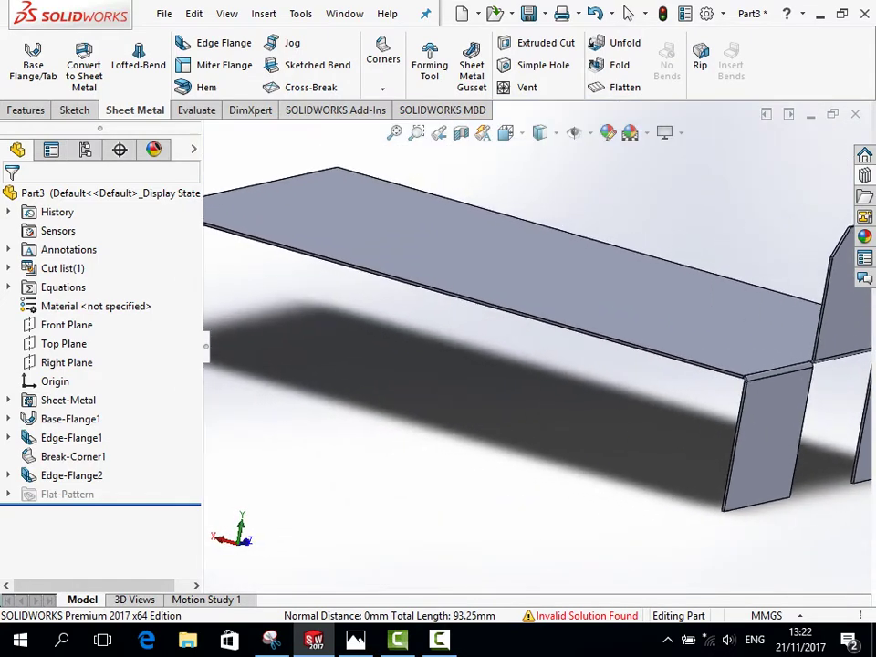
pyautogui.scroll(-3, 538, 383)
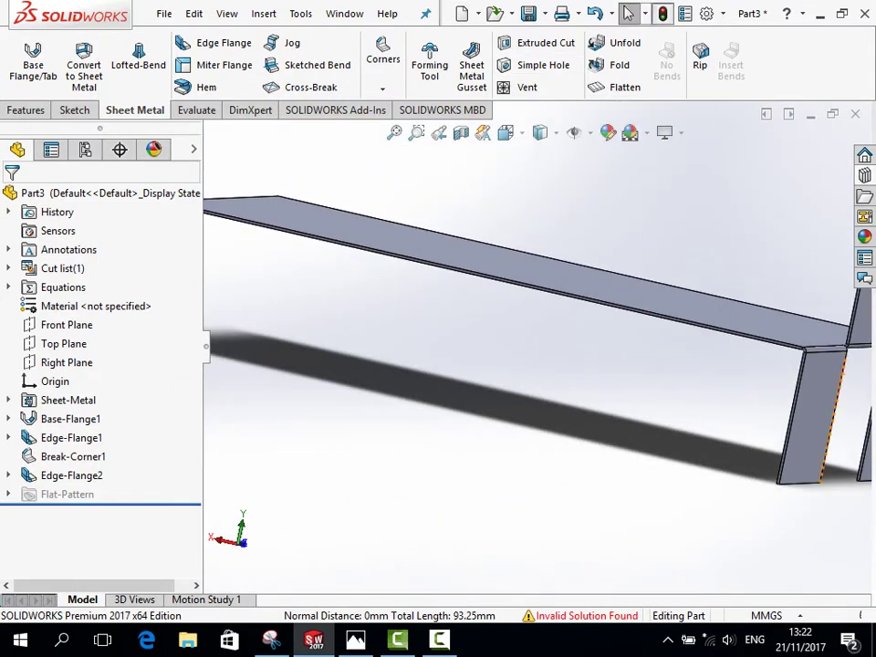
# Save the part as 'sheet metal' and bring up the reference picture in Photos.
pyautogui.click(527, 12)
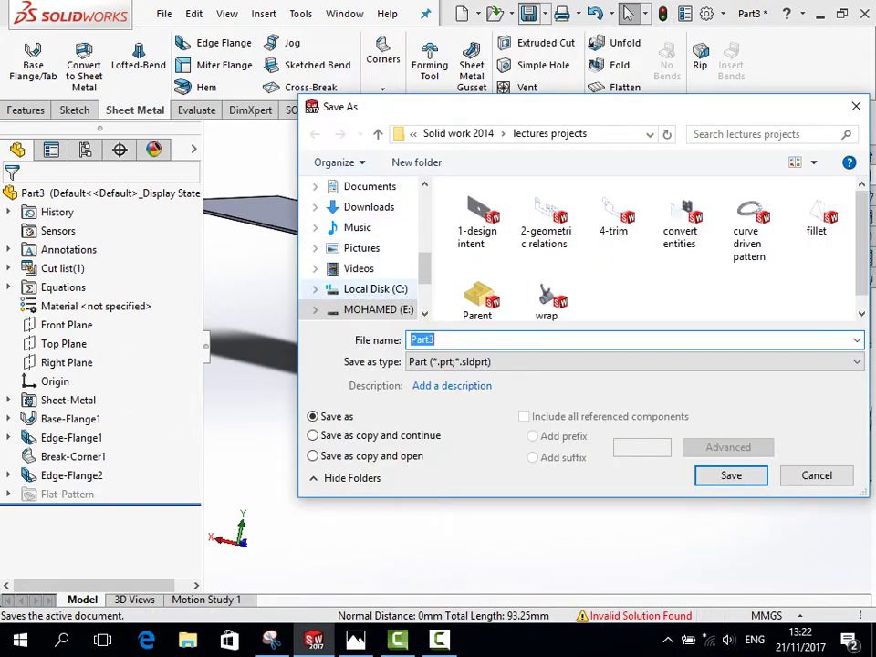
pyautogui.write('sheet')
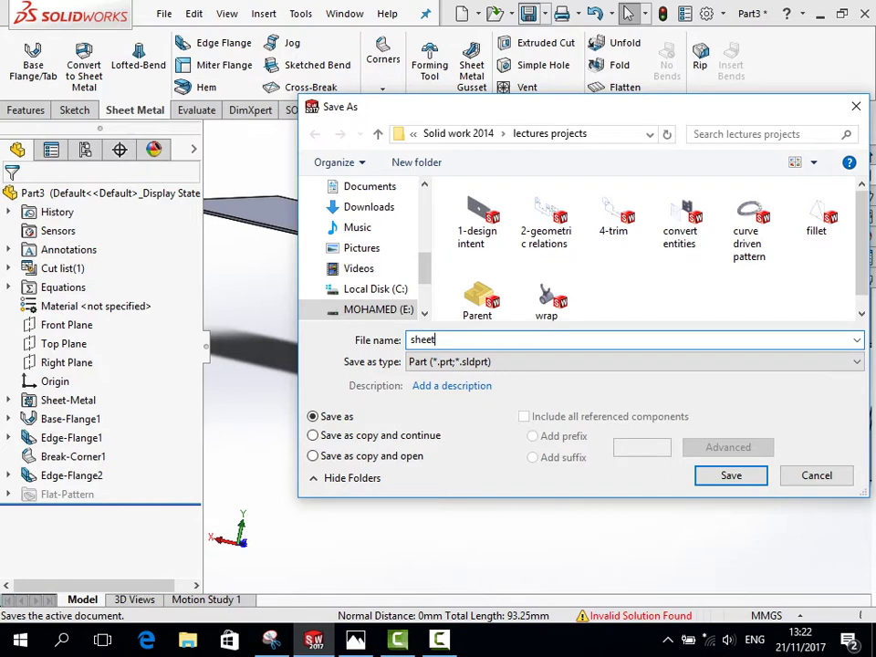
pyautogui.write(' metal')
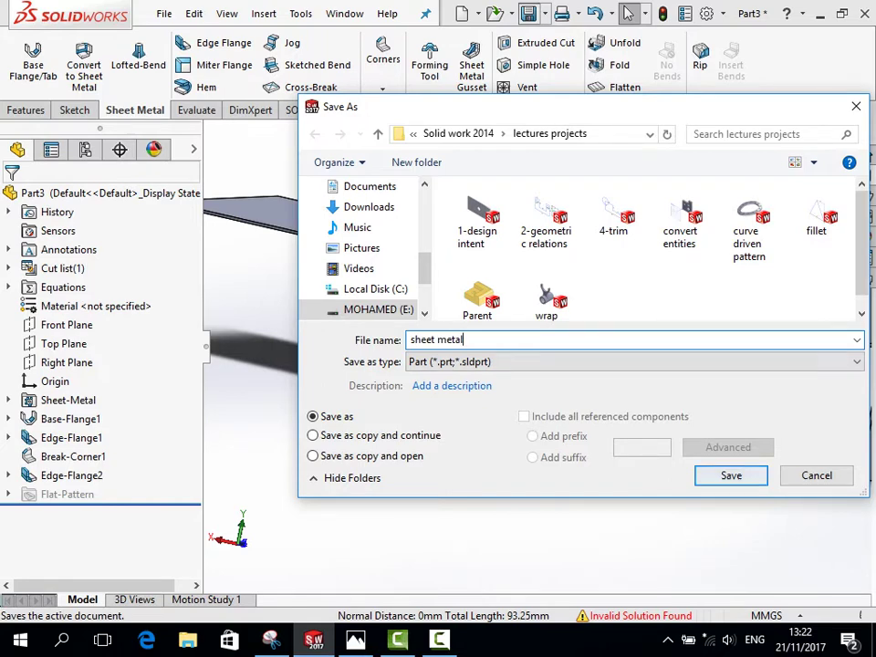
pyautogui.press('Return')
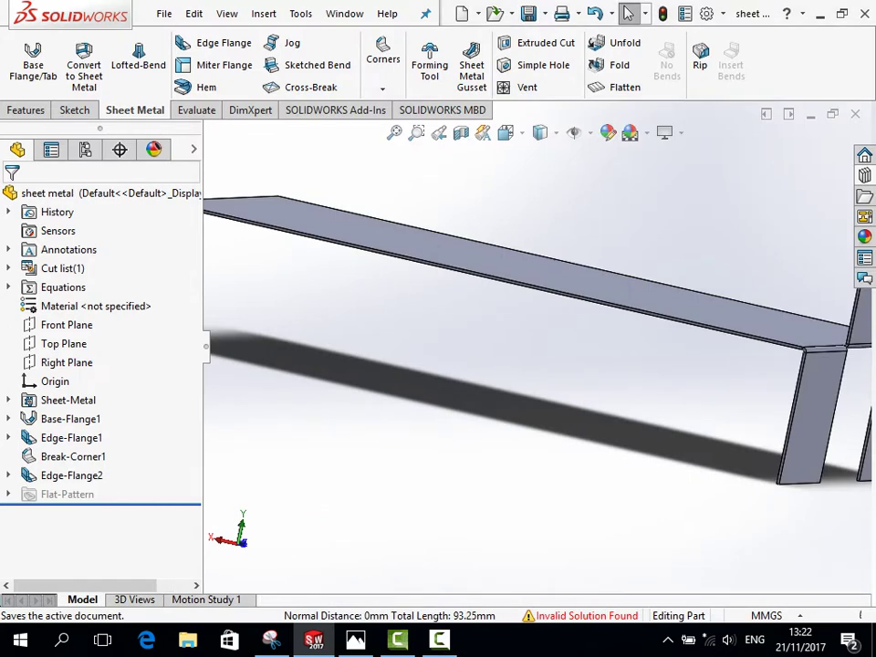
pyautogui.click(355, 640)
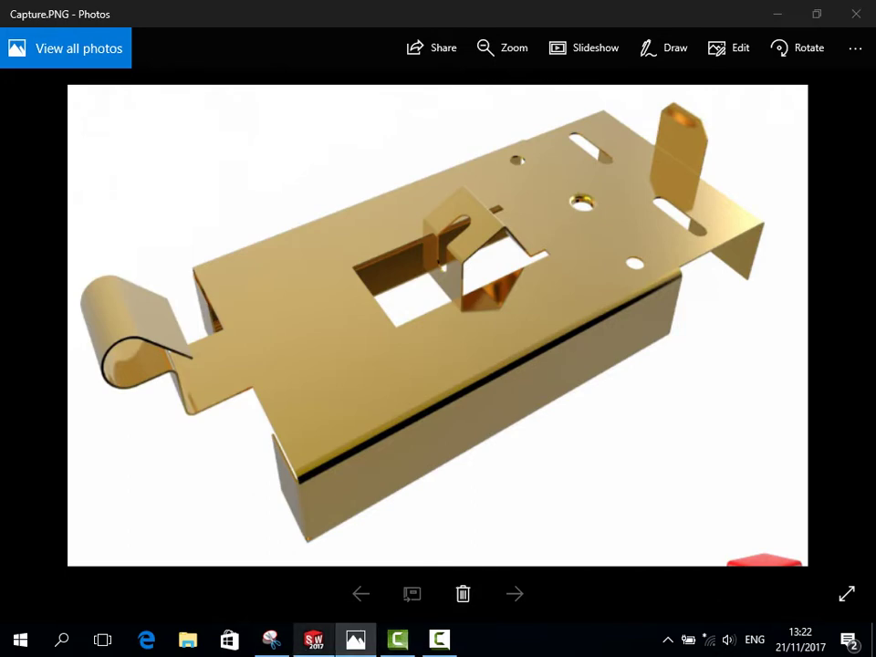
# Return from the Photos reference picture to the SOLIDWORKS model.
pyautogui.click(313, 640)
# Orient the view Normal To the base flange's top face and clear the selection.
pyautogui.click(532, 264)
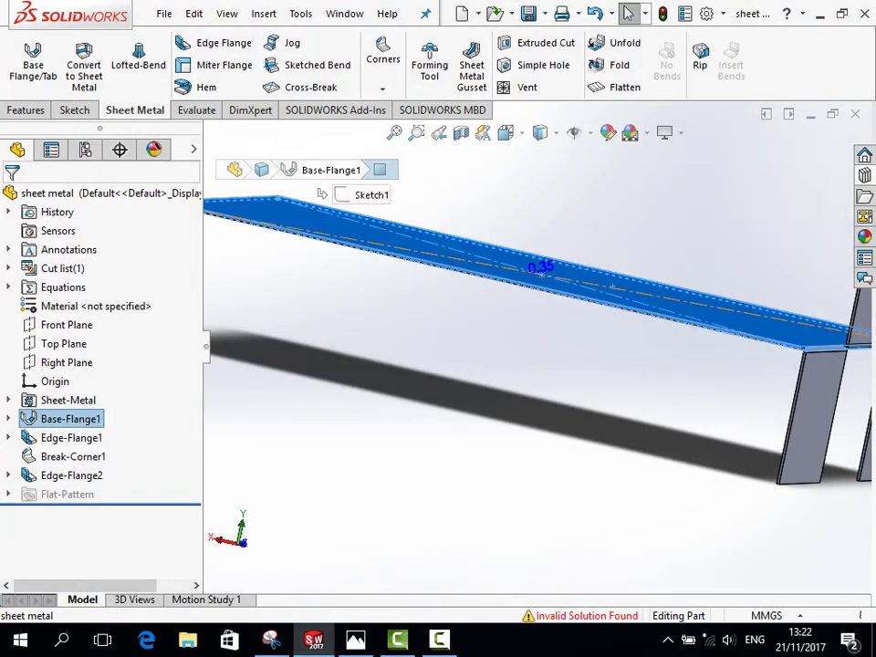
pyautogui.press('space')
pyautogui.click(544, 270)
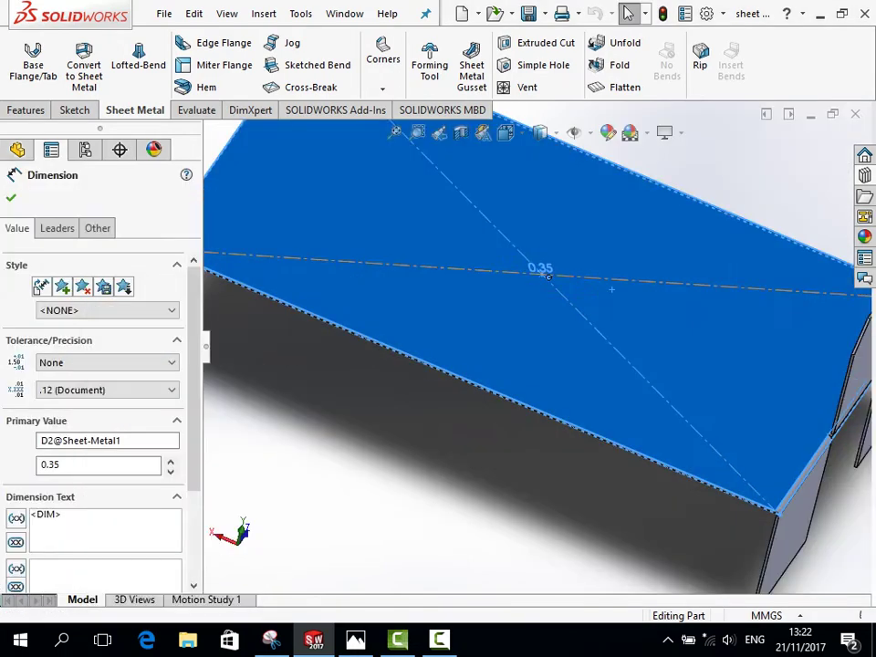
pyautogui.press('space')
pyautogui.click(541, 344)
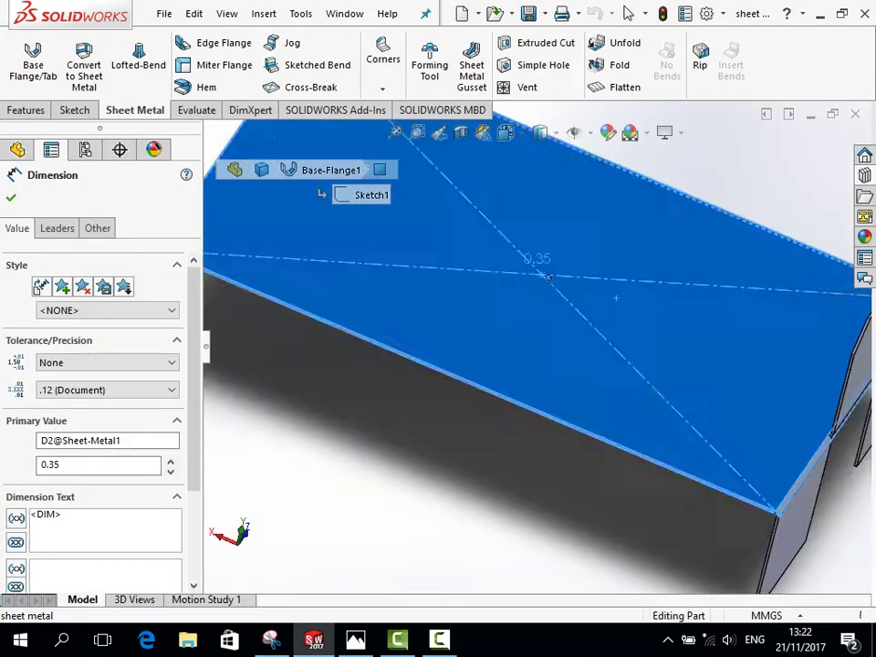
pyautogui.press('Escape')
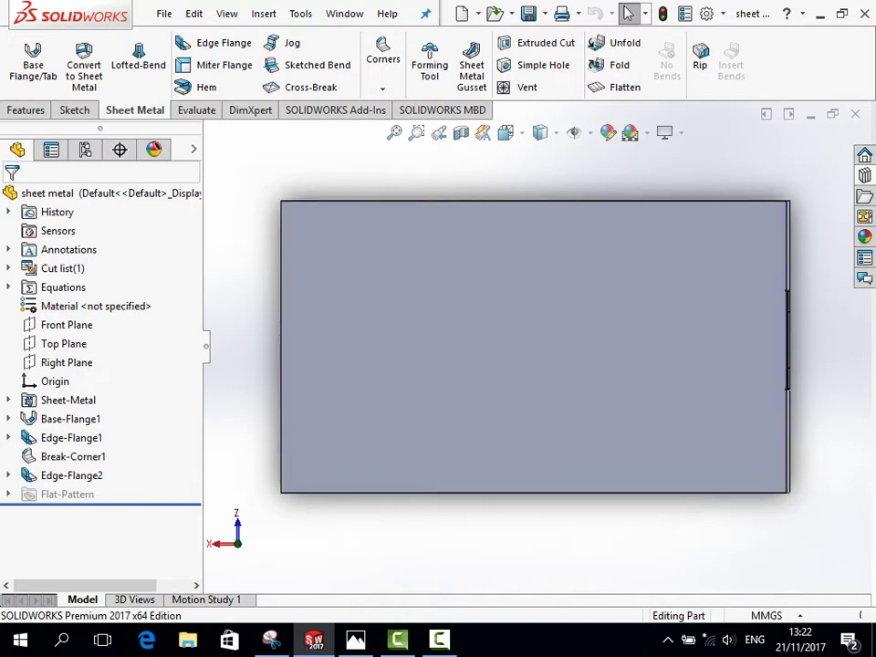
# Start Sketch17 on the base flange's top face after checking the Photos reference.
pyautogui.click(73, 109)
pyautogui.click(23, 53)
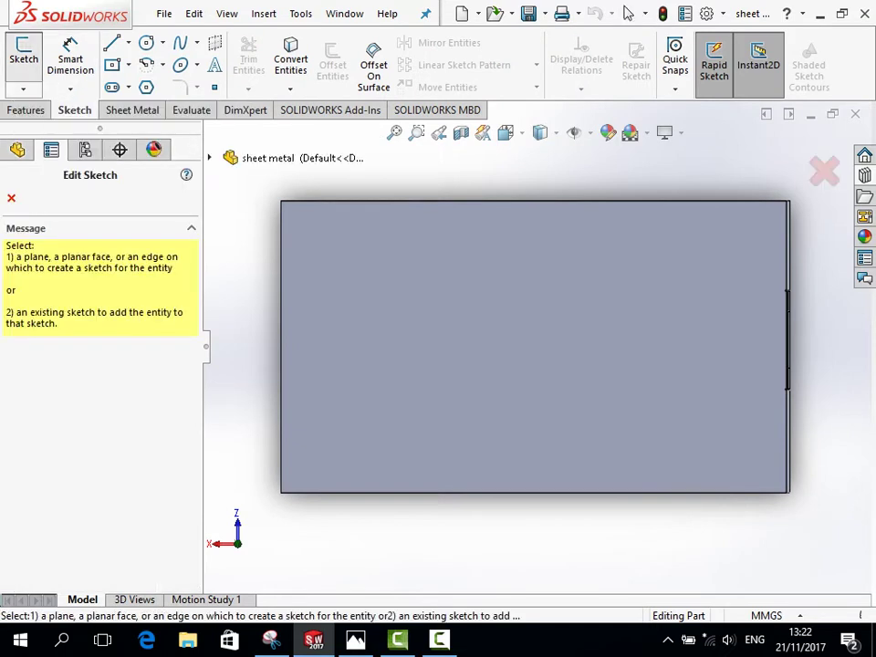
pyautogui.click(698, 356)
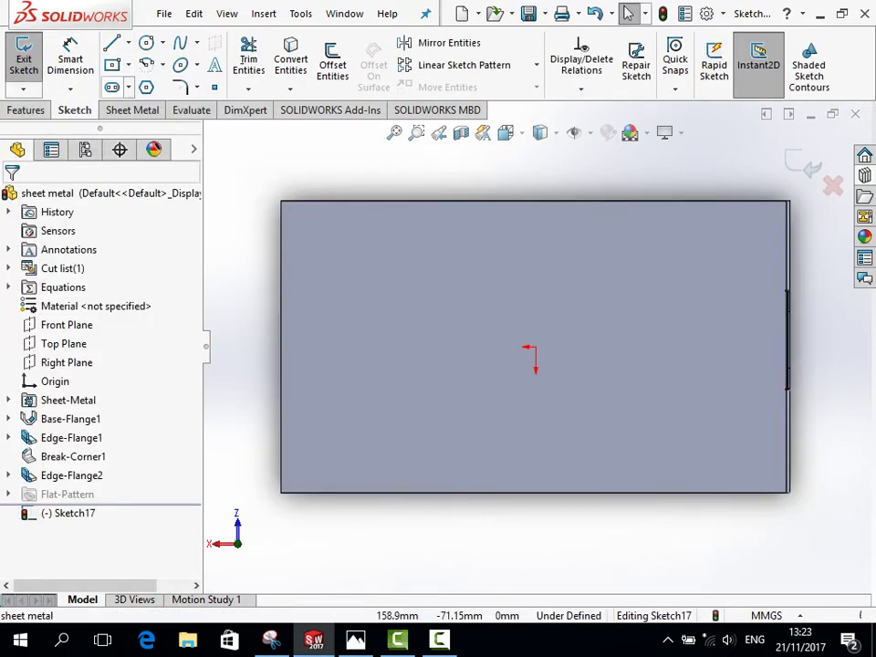
pyautogui.hotkey('alt', 'Tab')
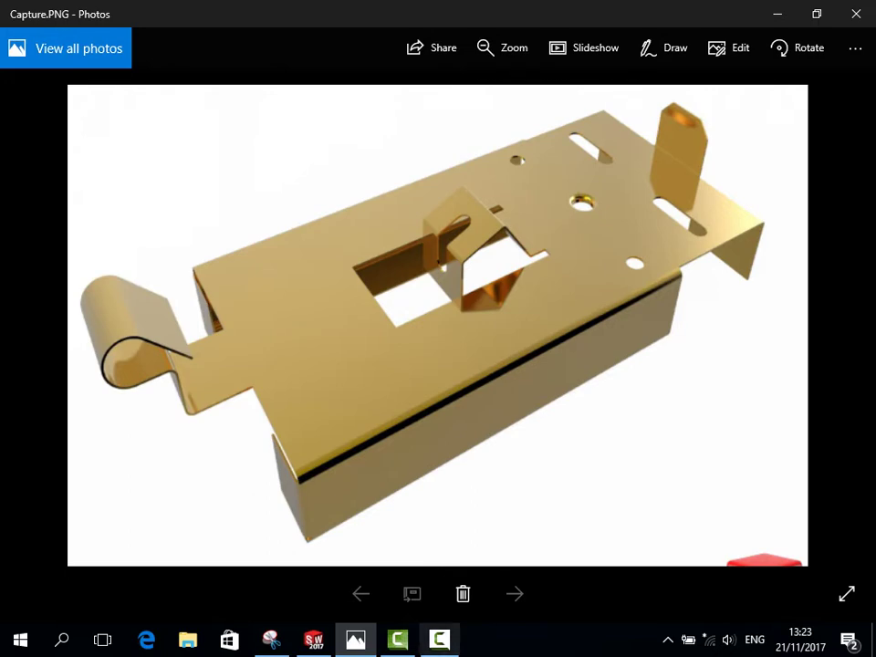
pyautogui.click(314, 639)
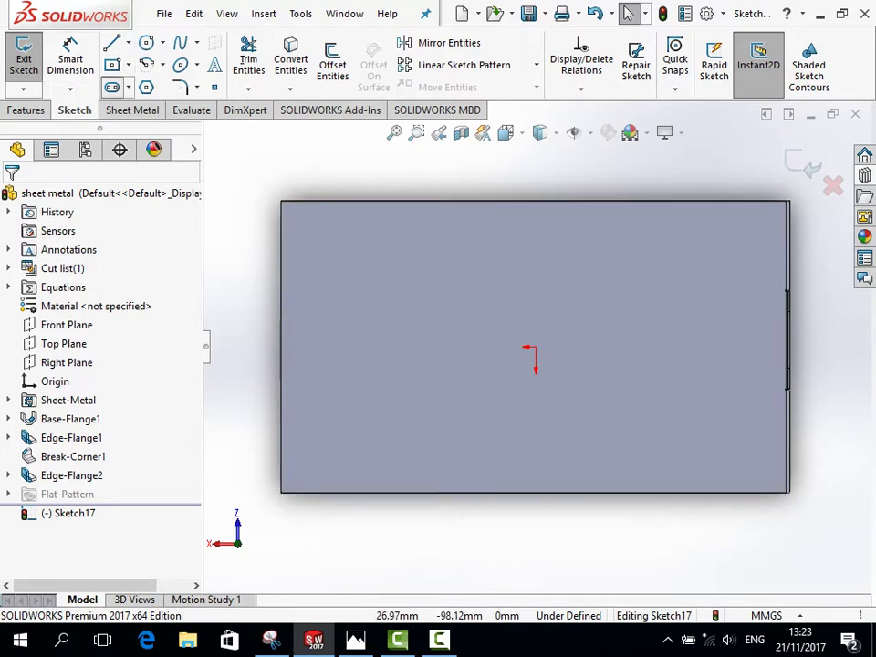
# Draw a vertical straight slot on the base plate.
pyautogui.click(111, 87)
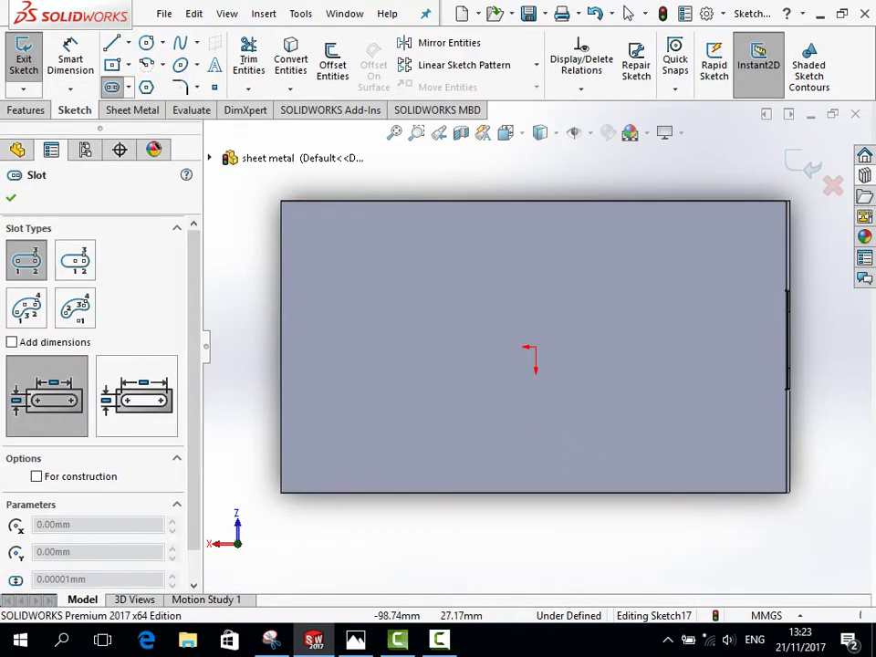
pyautogui.click(739, 381)
pyautogui.click(739, 445)
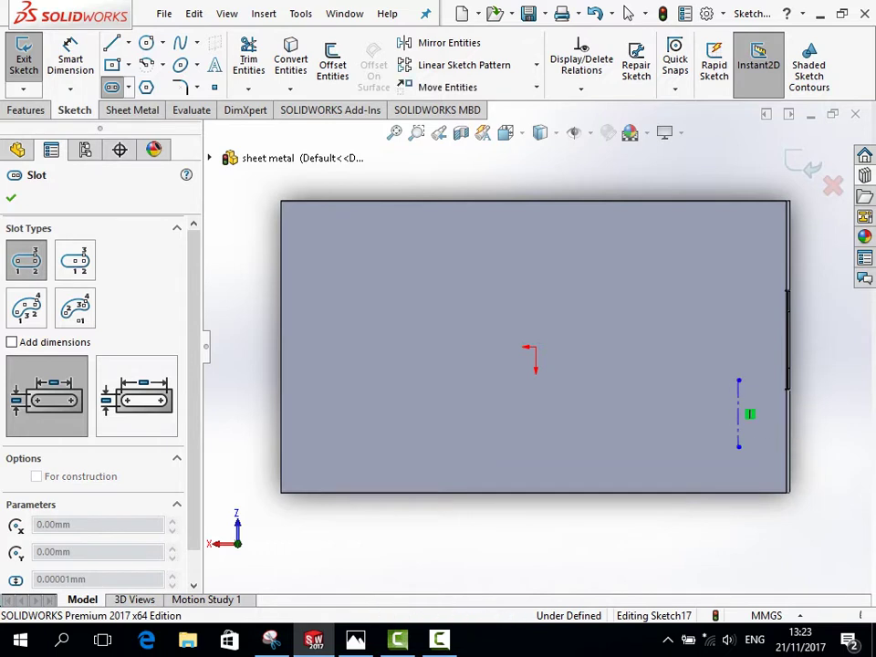
pyautogui.click(749, 414)
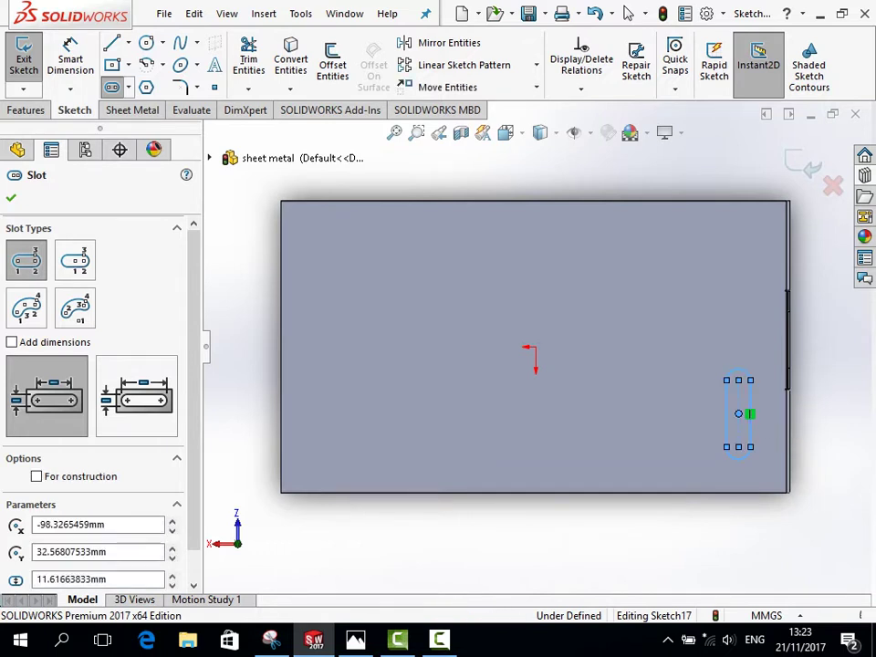
# Add a small circle level with the slot and exit the sketch.
pyautogui.moveTo(739, 456); pyautogui.dragTo(659, 460, button='right')
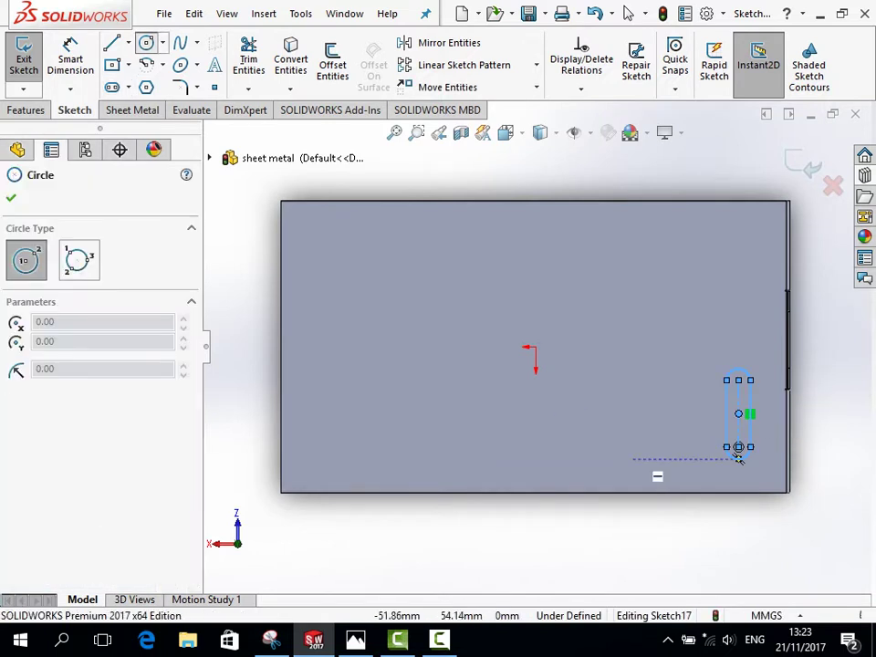
pyautogui.click(635, 414)
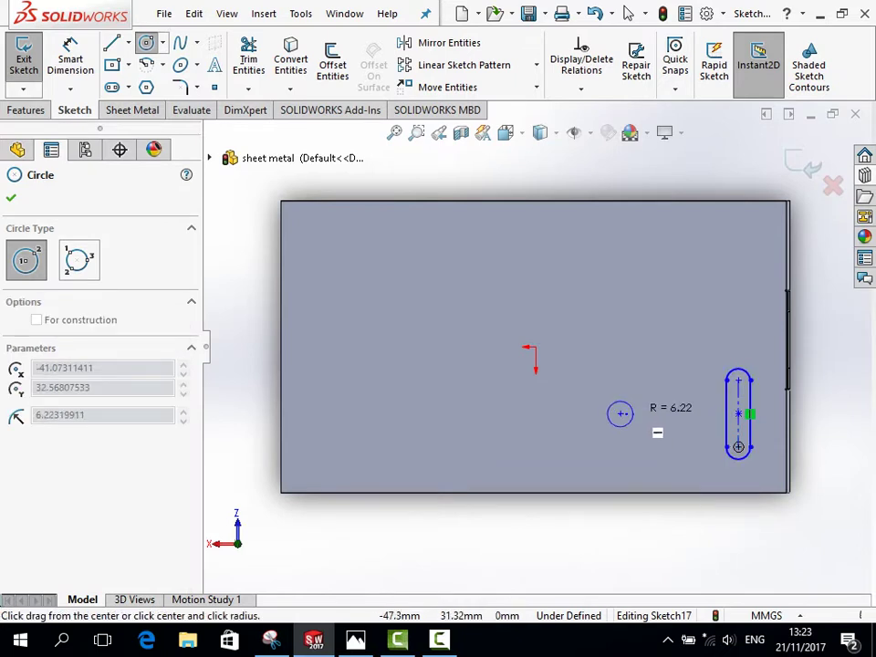
pyautogui.click(638, 420)
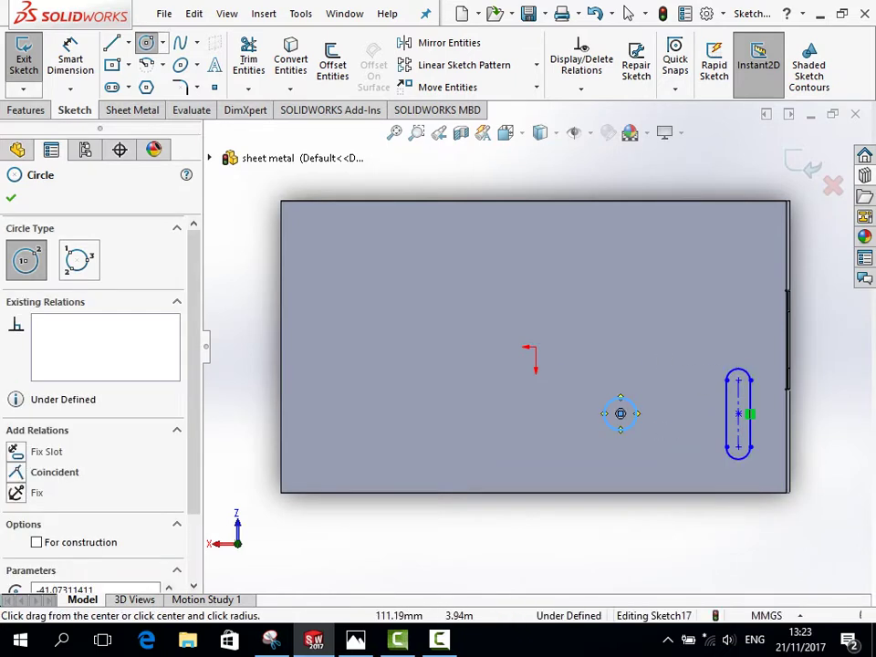
pyautogui.press('Escape')
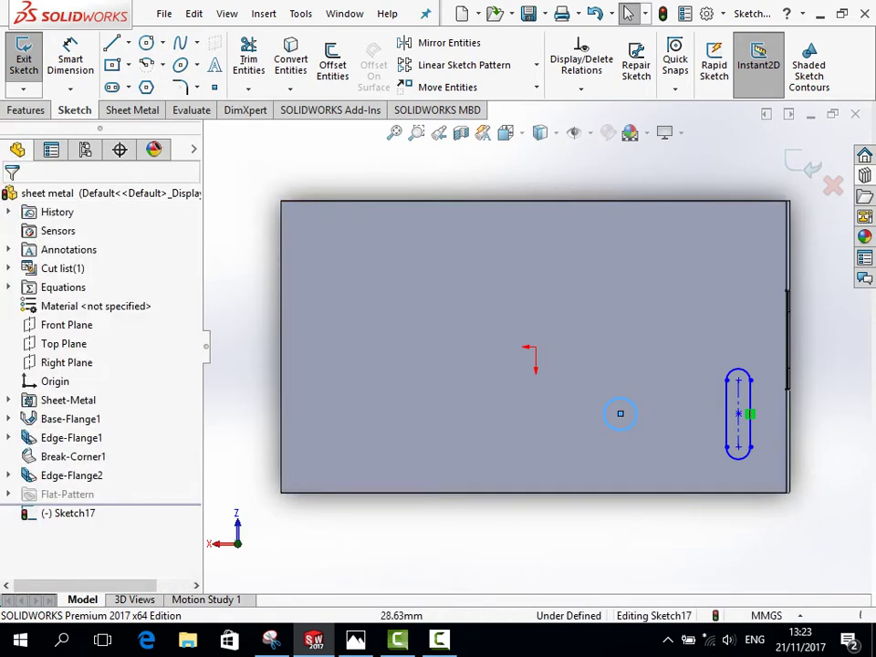
pyautogui.click(832, 185)
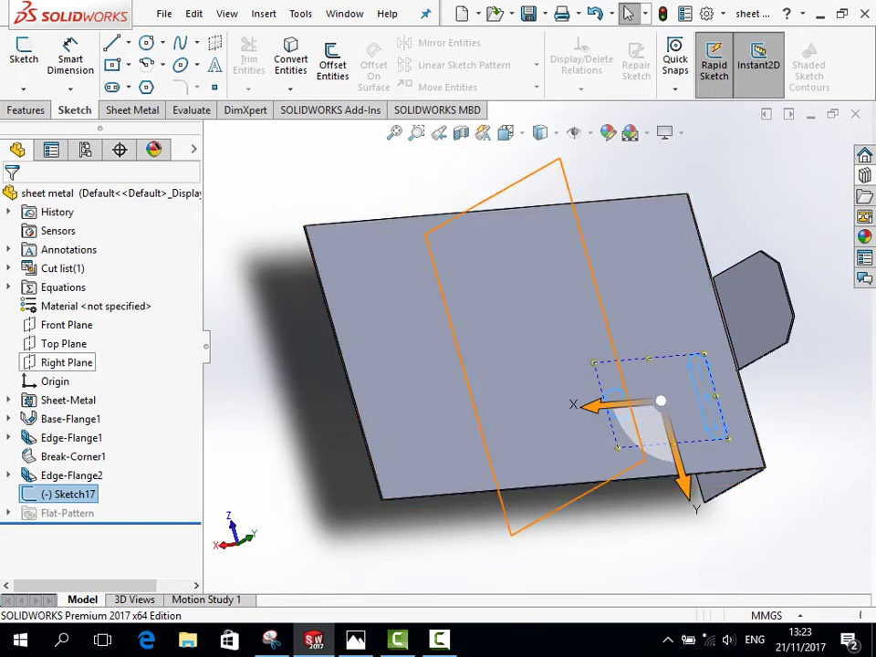
pyautogui.click(67, 325)
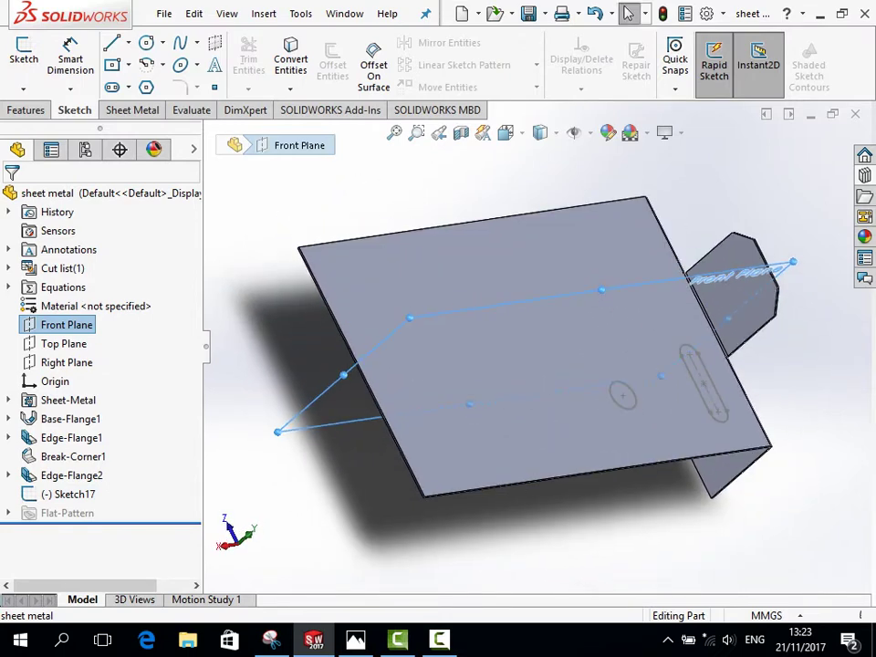
pyautogui.click(134, 109)
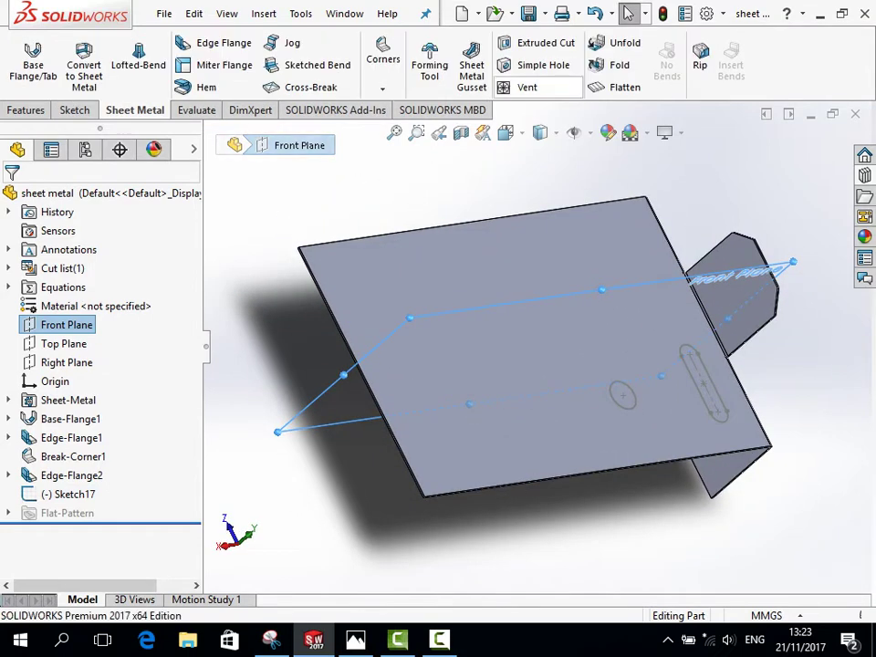
pyautogui.click(74, 110)
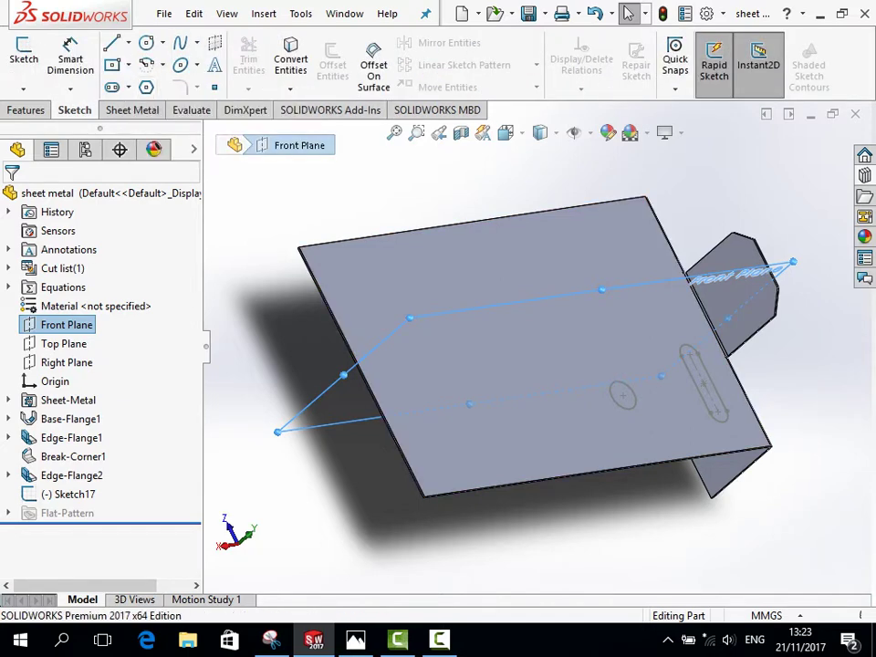
pyautogui.press('Escape')
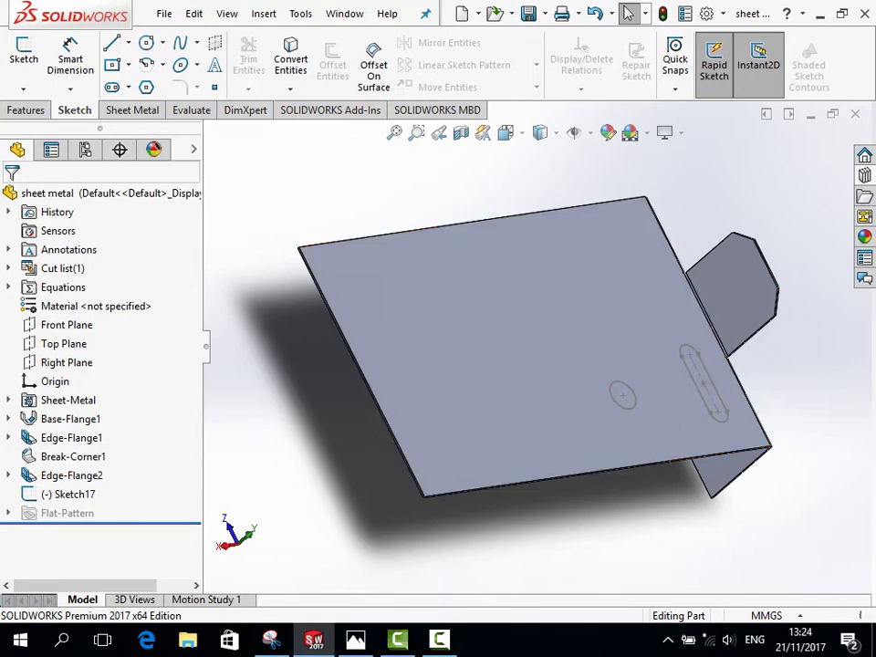
pyautogui.click(68, 493)
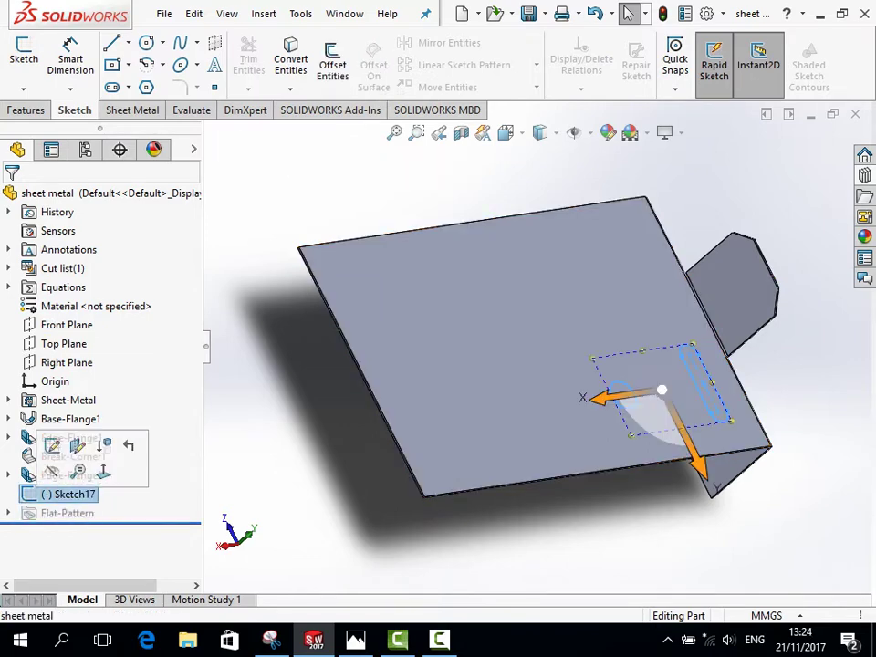
pyautogui.click(52, 445)
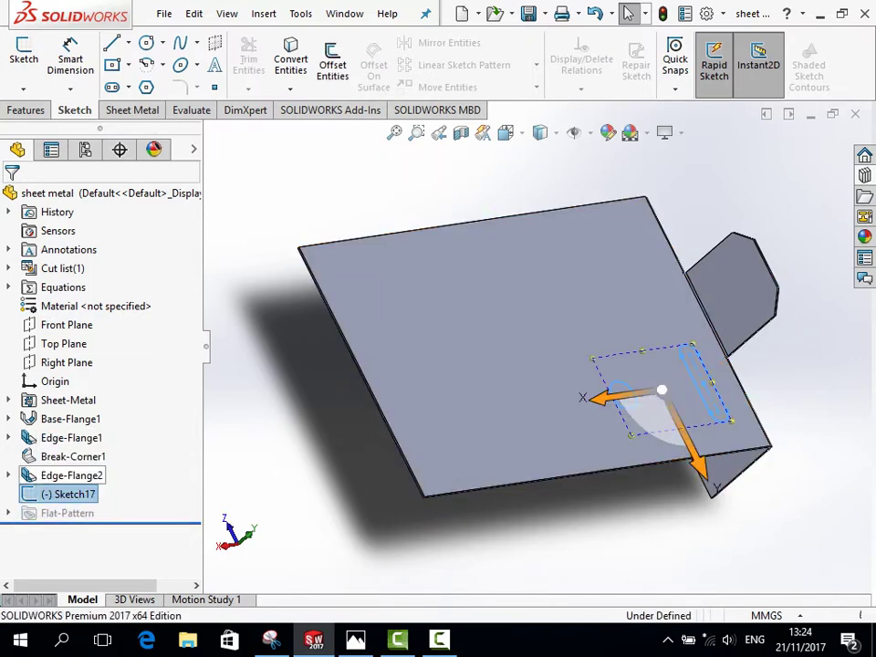
pyautogui.click(66, 325)
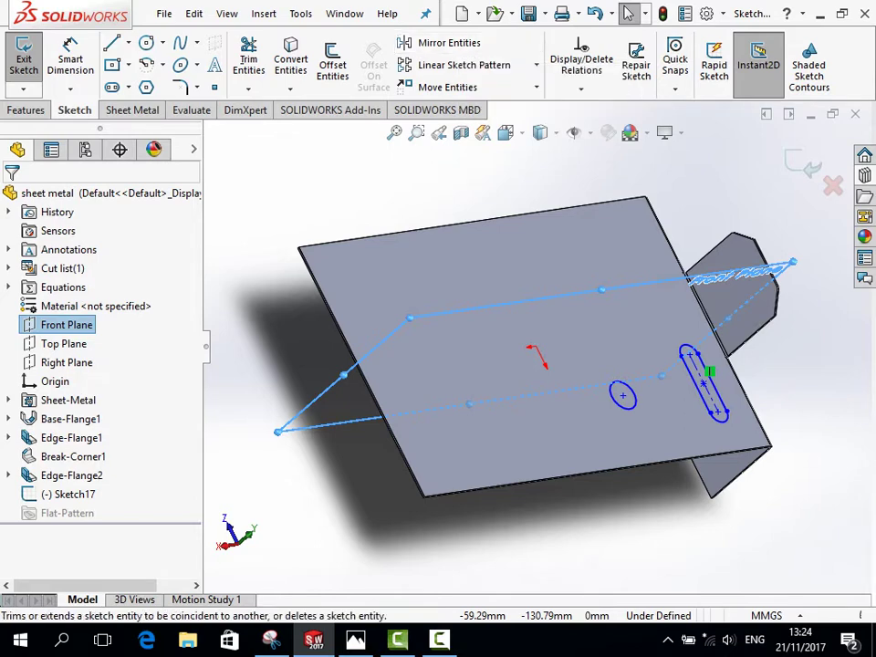
pyautogui.click(442, 43)
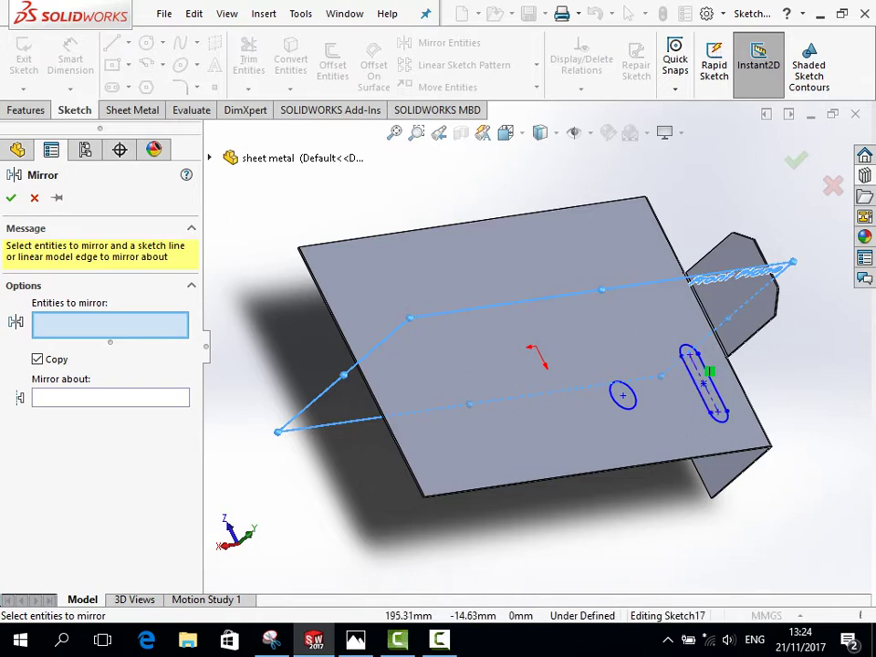
pyautogui.click(623, 395)
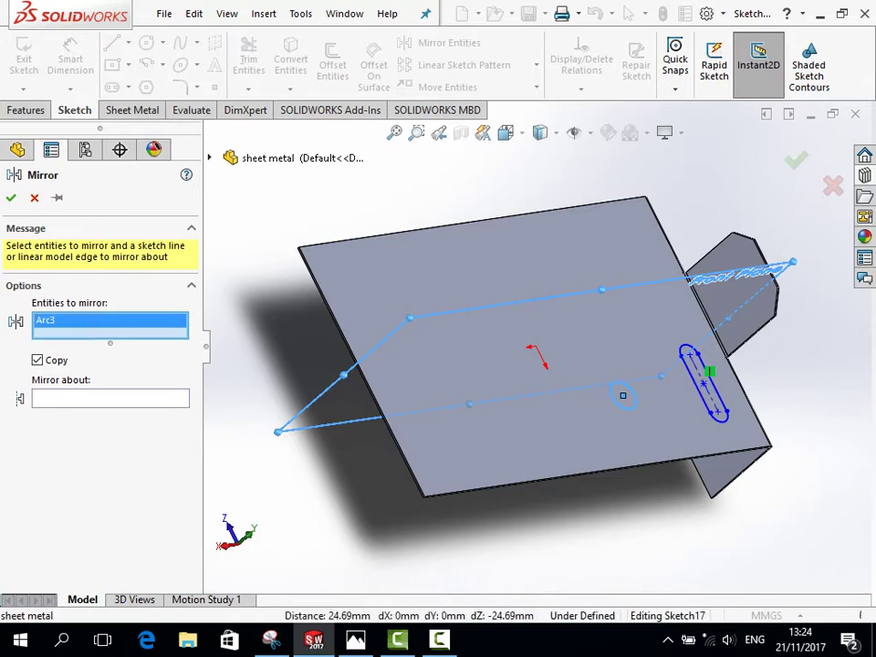
pyautogui.click(703, 379)
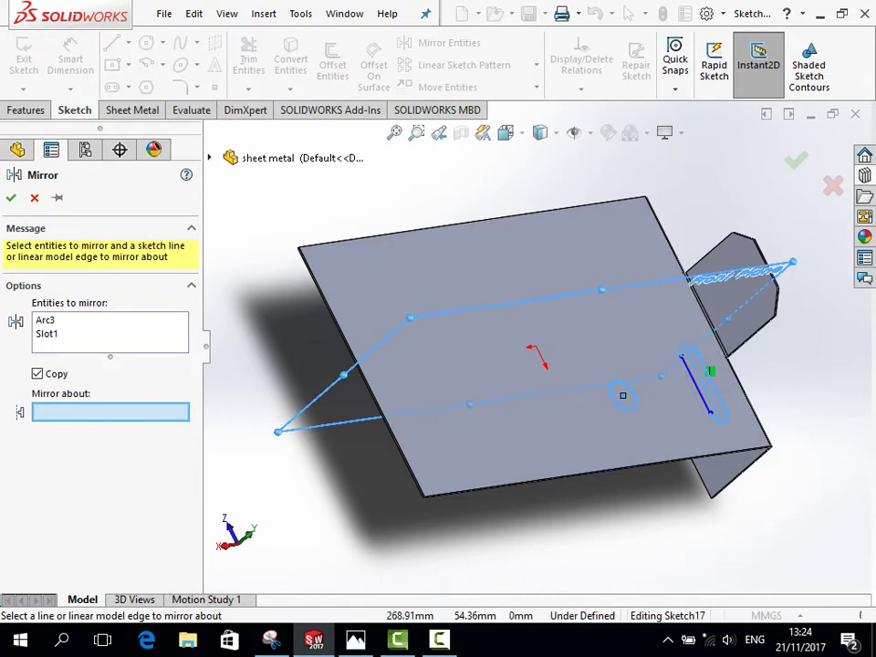
pyautogui.press('Escape')
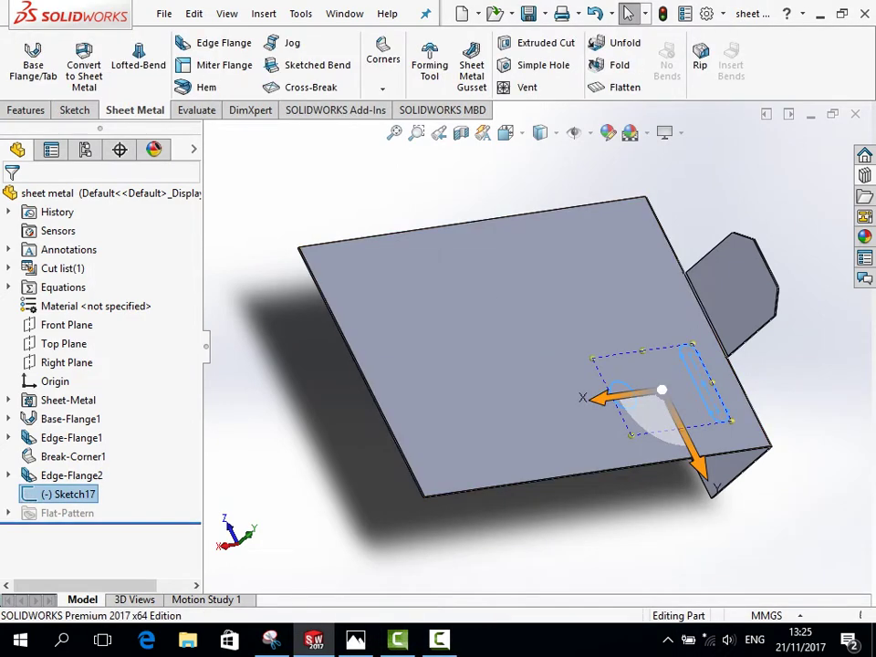
# Extrude-cut Sketch17's circle and slot Through All the base plate.
pyautogui.rightClick(69, 494)
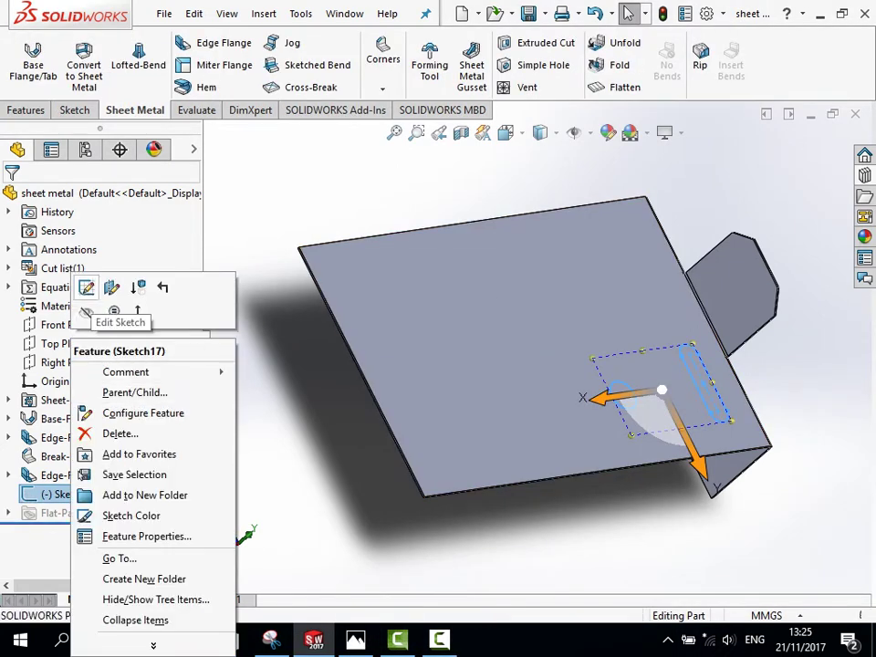
pyautogui.click(86, 287)
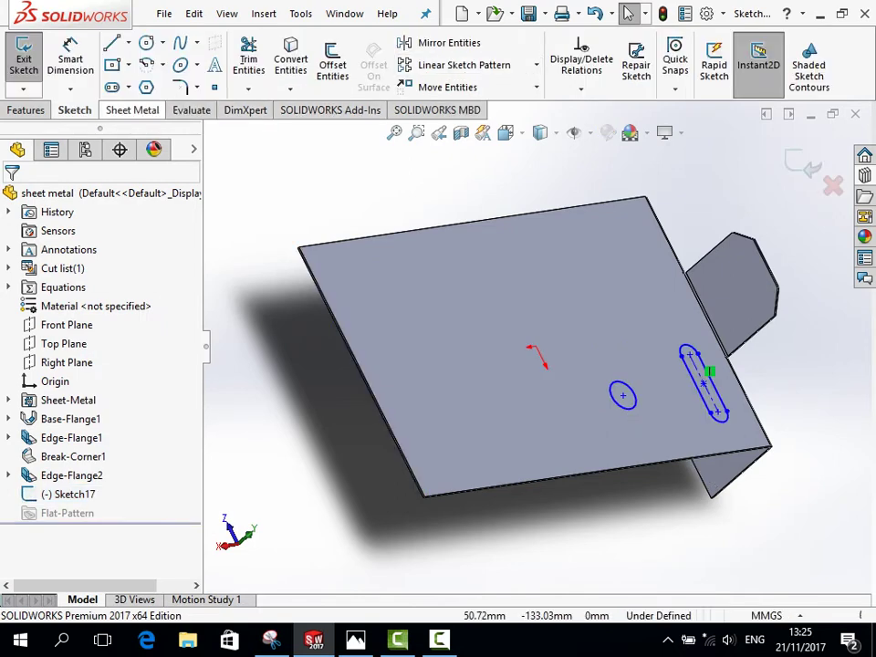
pyautogui.click(135, 109)
pyautogui.click(536, 43)
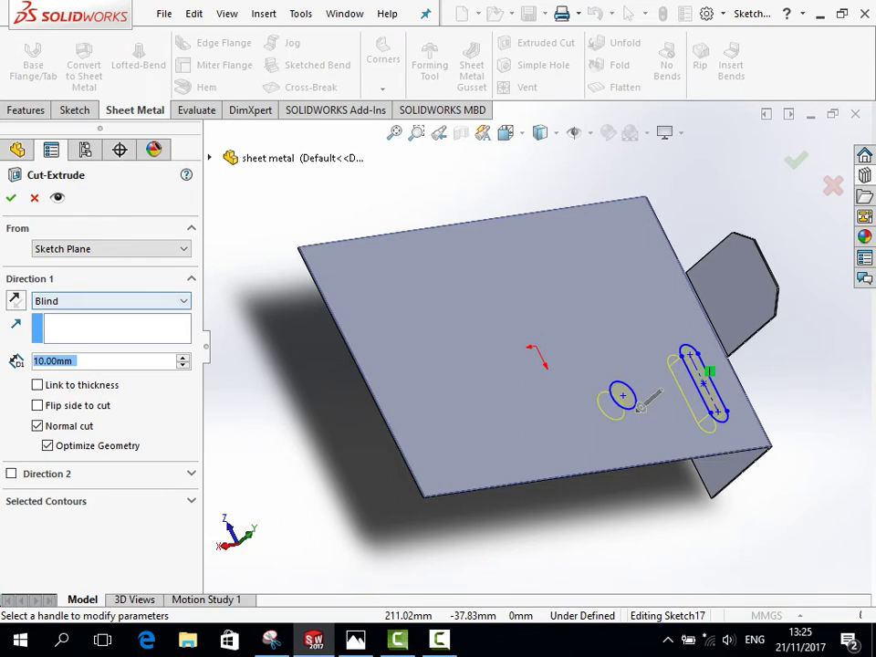
pyautogui.click(109, 301)
pyautogui.press('Down')
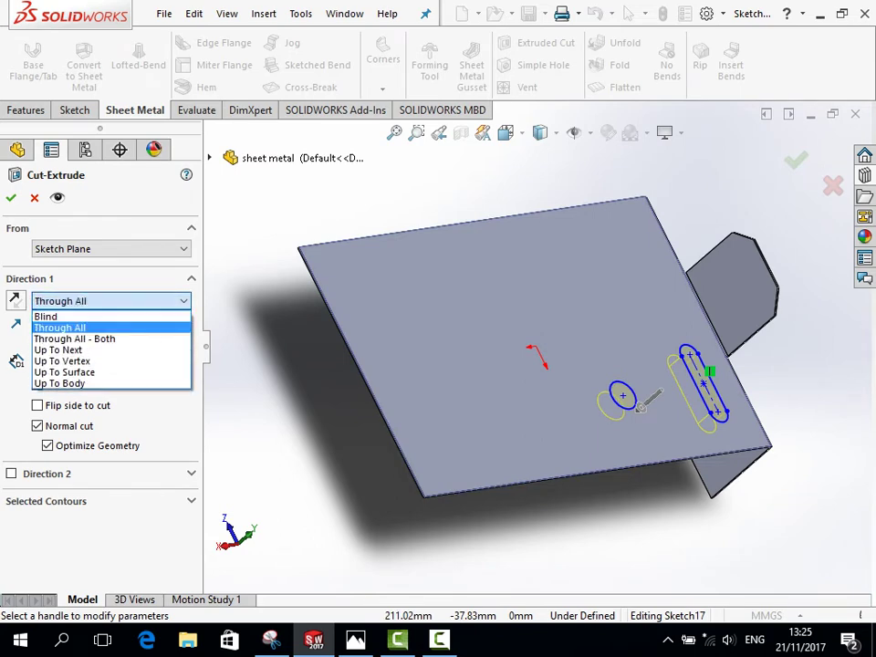
pyautogui.press('Return')
pyautogui.moveTo(548, 365); pyautogui.dragTo(547, 274, button='middle')
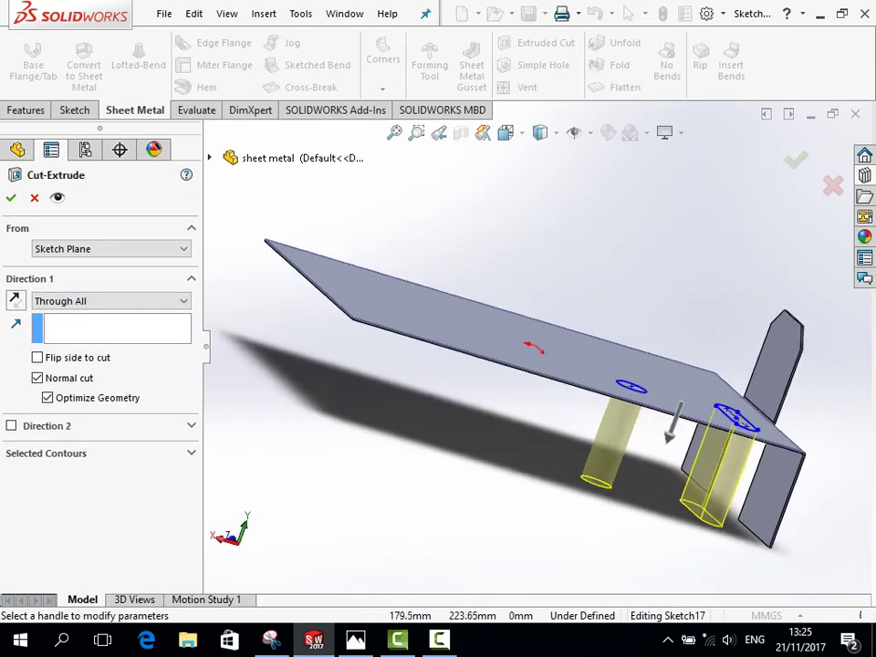
pyautogui.scroll(-2, 297, 402)
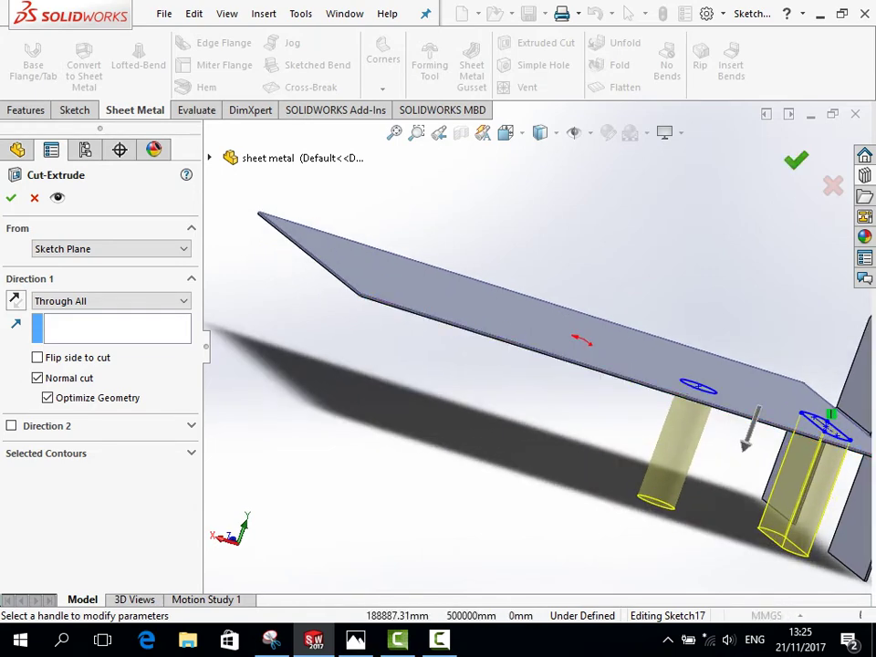
pyautogui.press('Return')
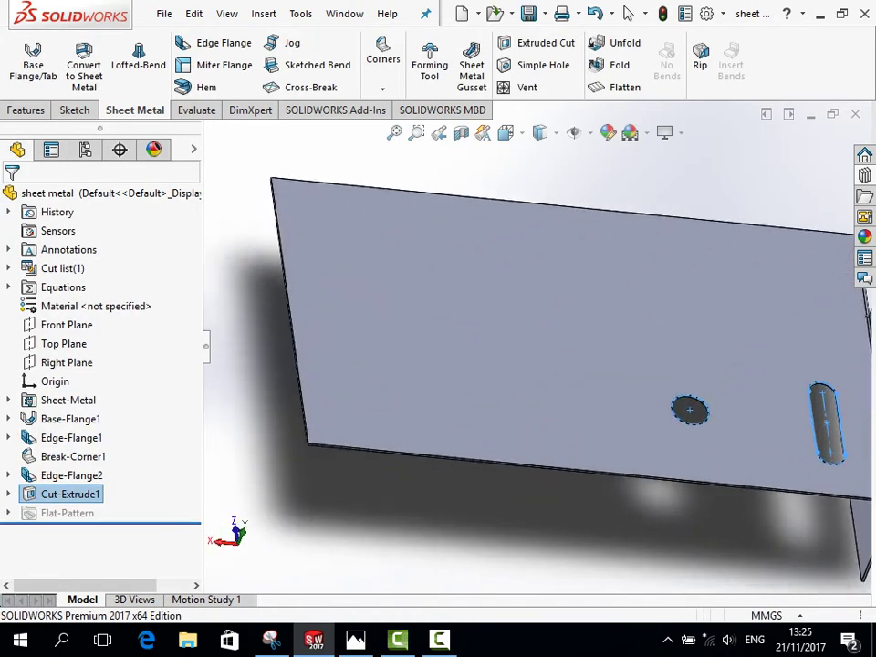
# Inspect the plate's two holes and two slots, then open the gold Capture.PNG render.
pyautogui.press('Left')
pyautogui.press('Left')
pyautogui.press('Left')
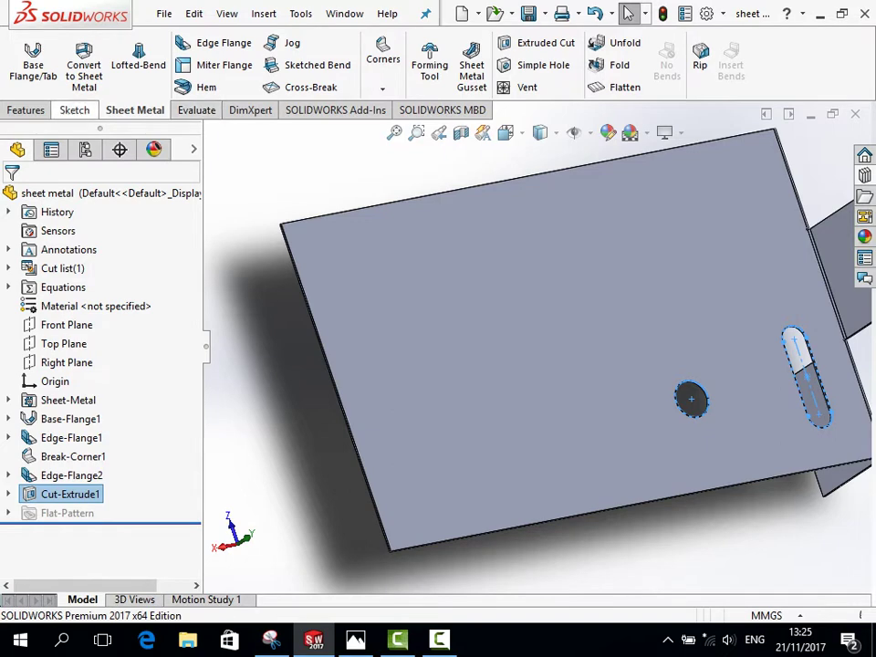
pyautogui.click(74, 110)
pyautogui.click(27, 109)
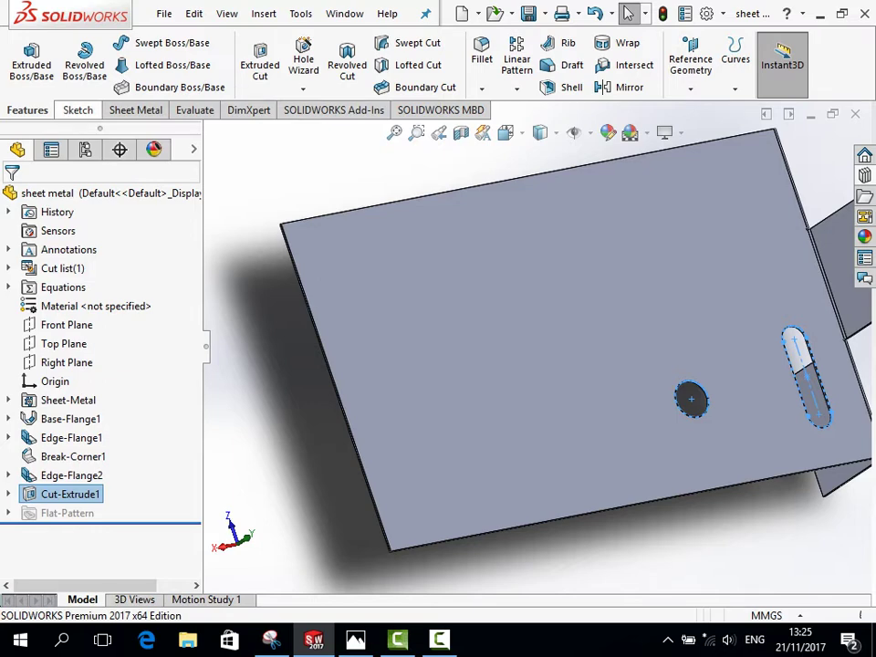
pyautogui.click(75, 110)
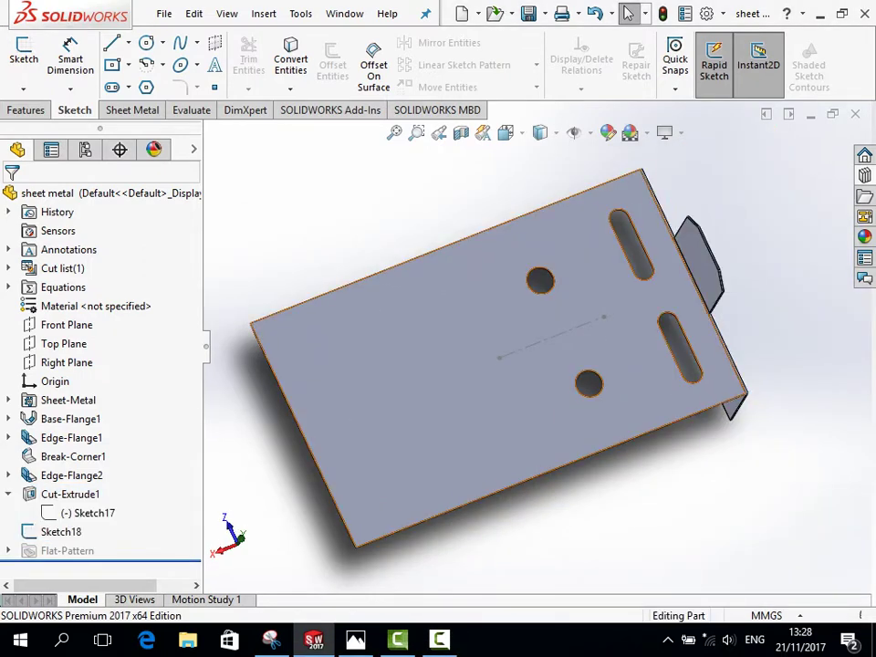
pyautogui.moveTo(511, 365); pyautogui.dragTo(552, 370, button='middle')
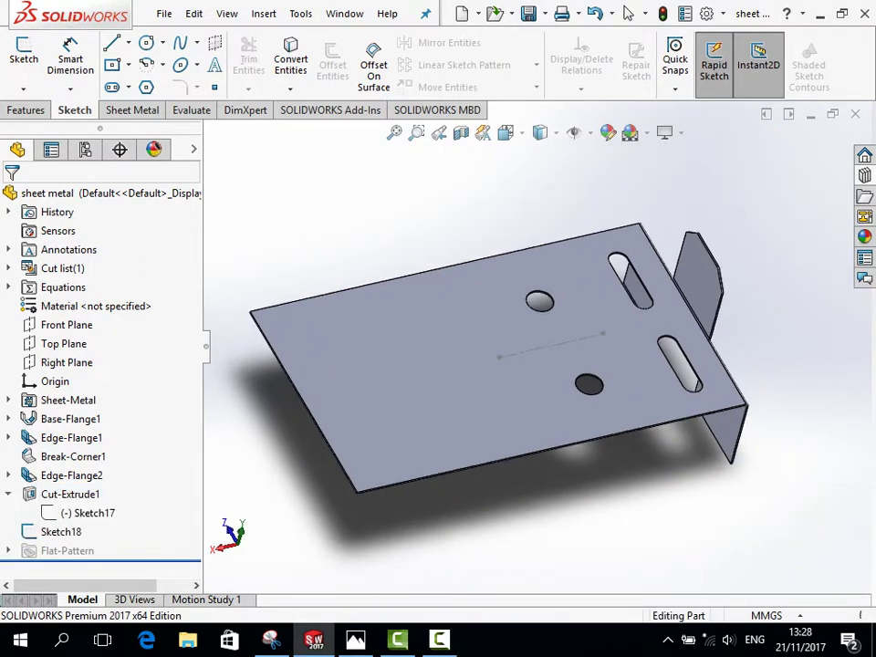
pyautogui.scroll(-2, 549, 359)
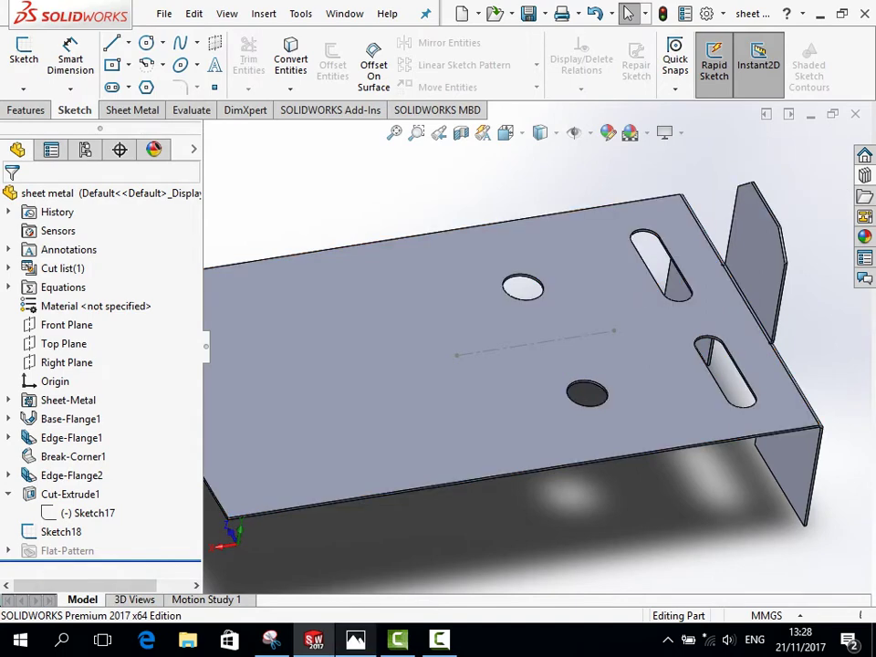
pyautogui.click(356, 638)
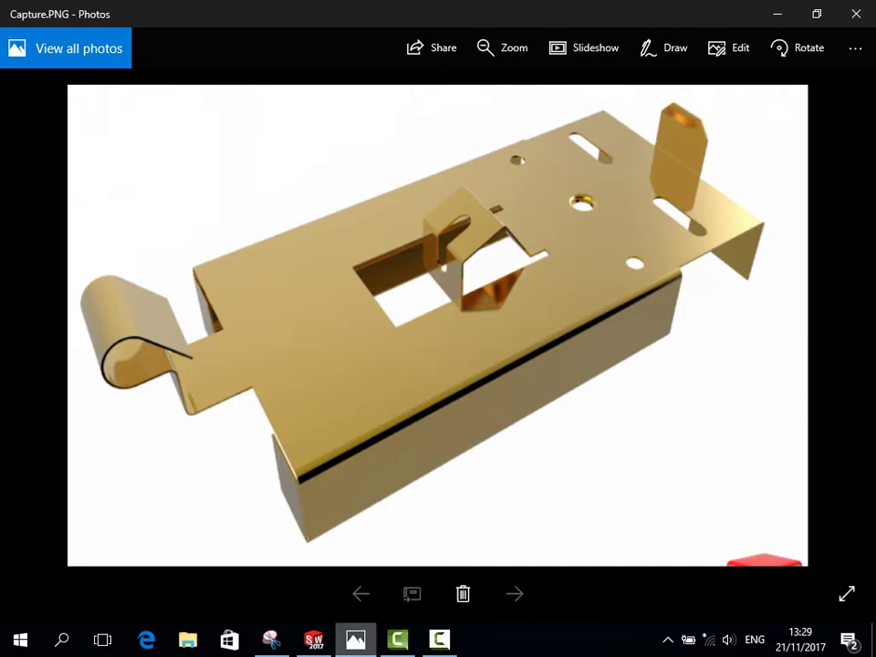
# Leave the gold reference render in Photos and return to the sheet-metal part containing Sketch18.
pyautogui.click(313, 639)
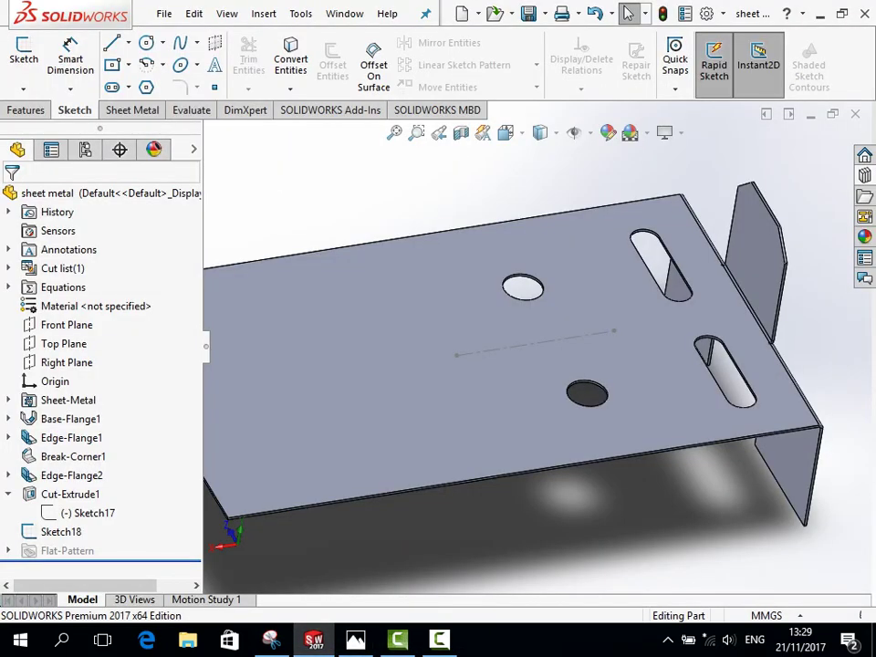
pyautogui.click(864, 196)
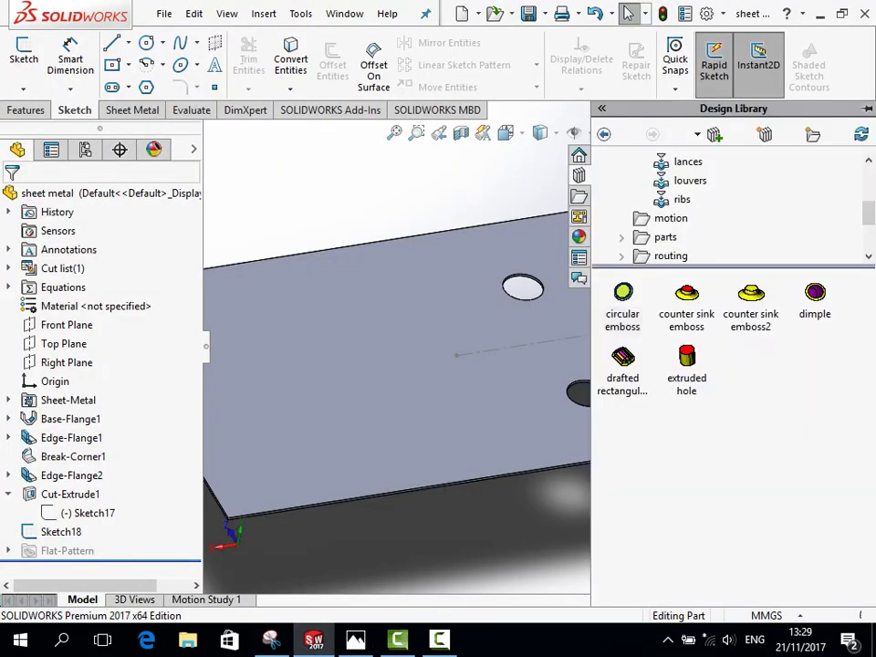
pyautogui.scroll(3, 729, 210)
pyautogui.scroll(-1, 730, 210)
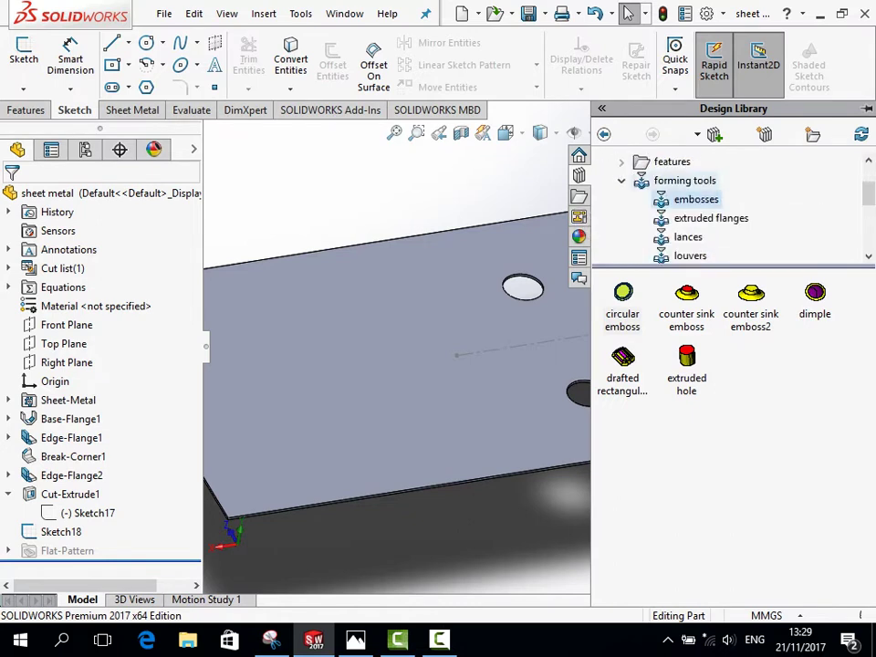
pyautogui.click(621, 180)
pyautogui.scroll(2, 730, 210)
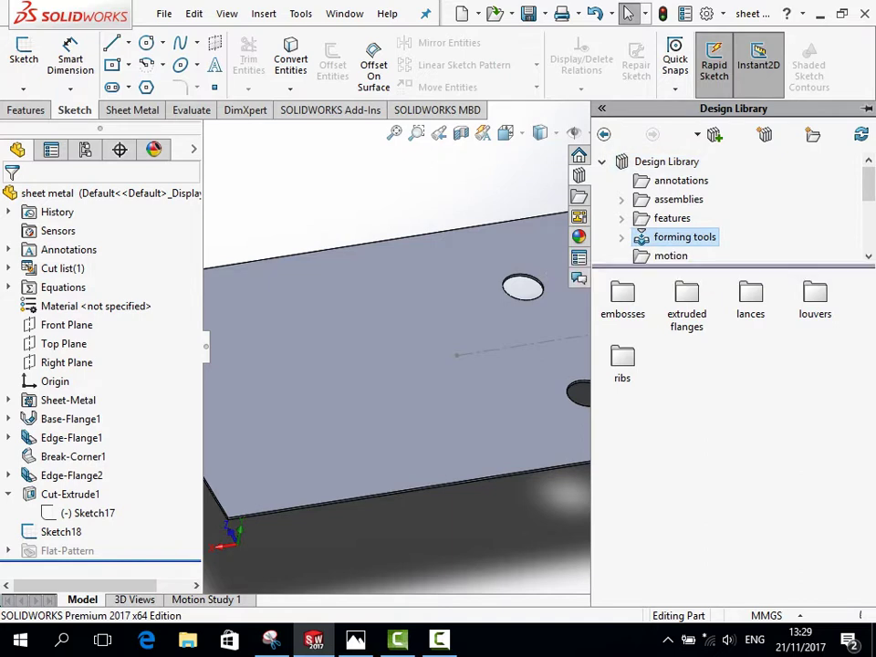
pyautogui.doubleClick(684, 236)
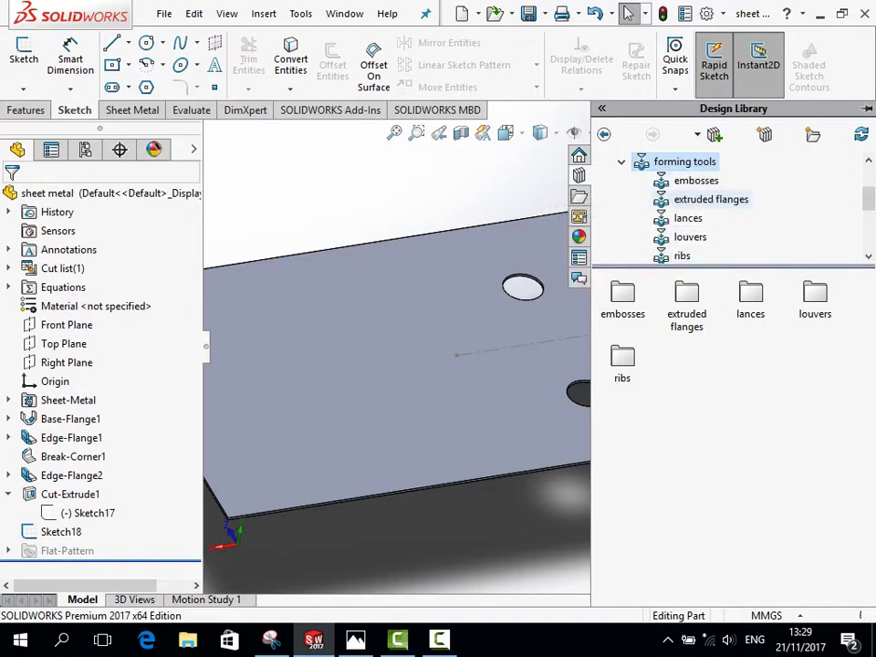
pyautogui.click(695, 180)
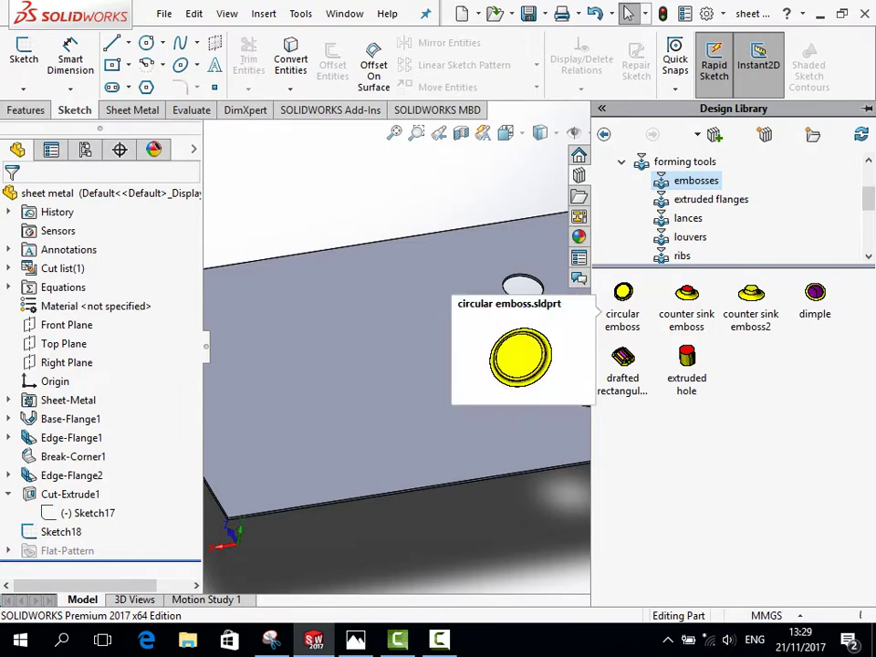
pyautogui.click(622, 292)
pyautogui.moveTo(622, 292); pyautogui.dragTo(528, 323)
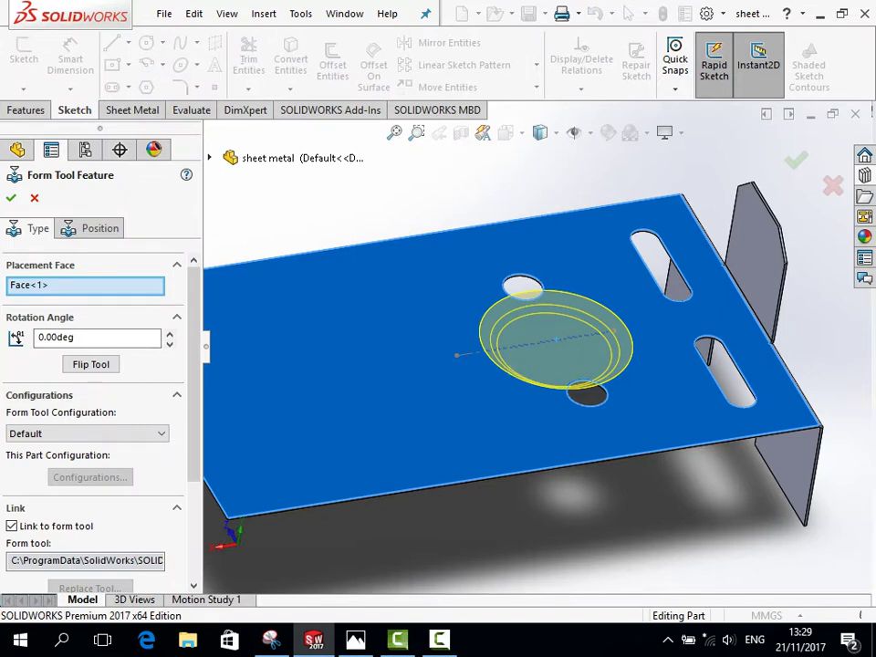
pyautogui.moveTo(547, 392)
pyautogui.mouseDown(button='middle')
pyautogui.moveTo(575, 401)
pyautogui.moveTo(584, 374)
pyautogui.mouseUp(button='middle')
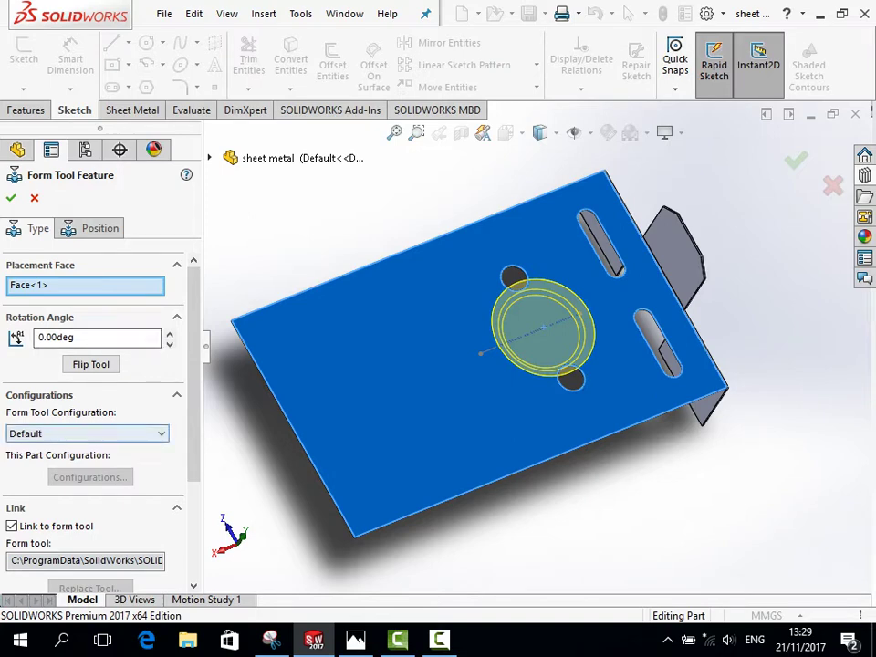
pyautogui.scroll(-3, 91, 411)
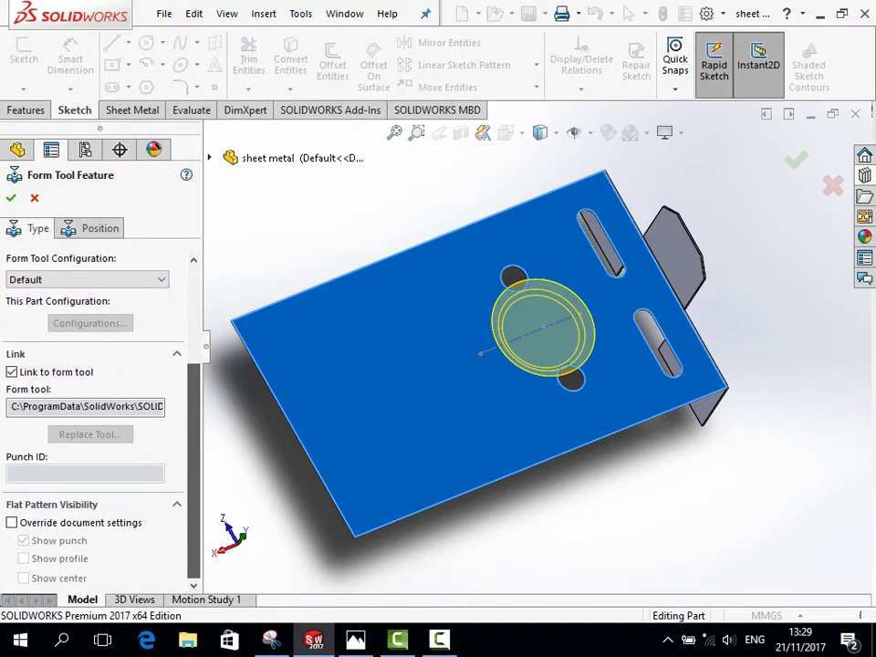
pyautogui.scroll(3, 91, 410)
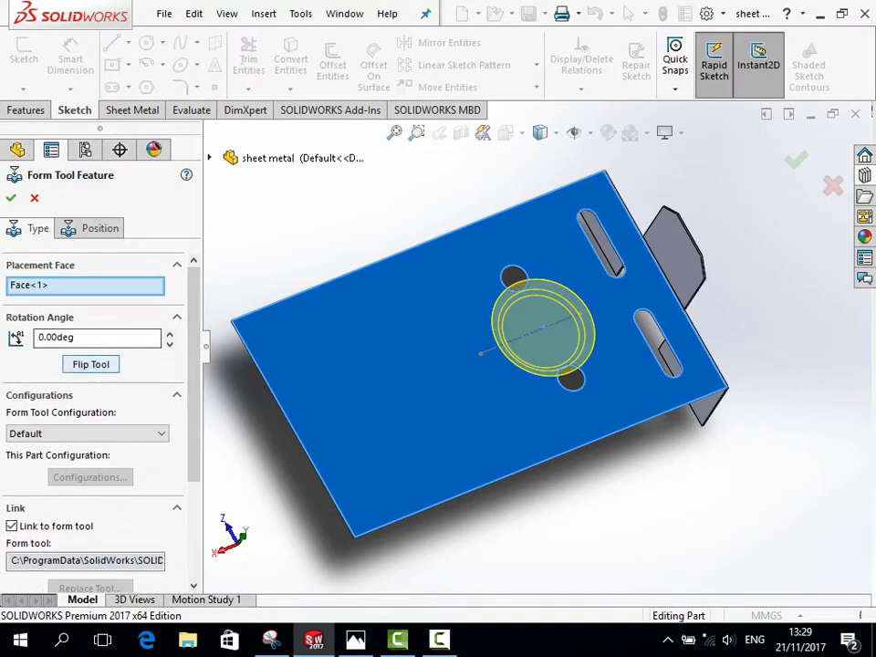
pyautogui.click(94, 228)
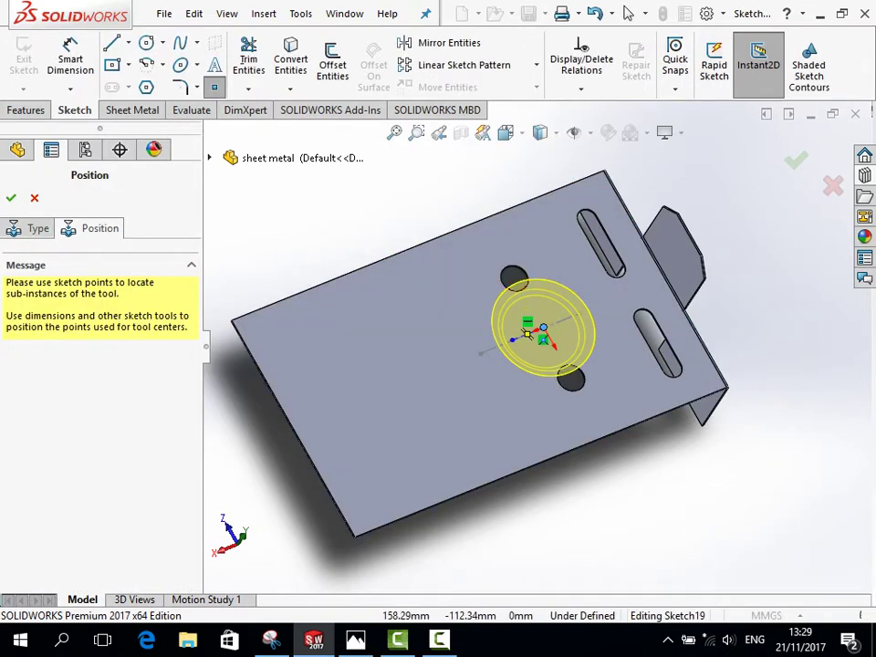
pyautogui.click(11, 198)
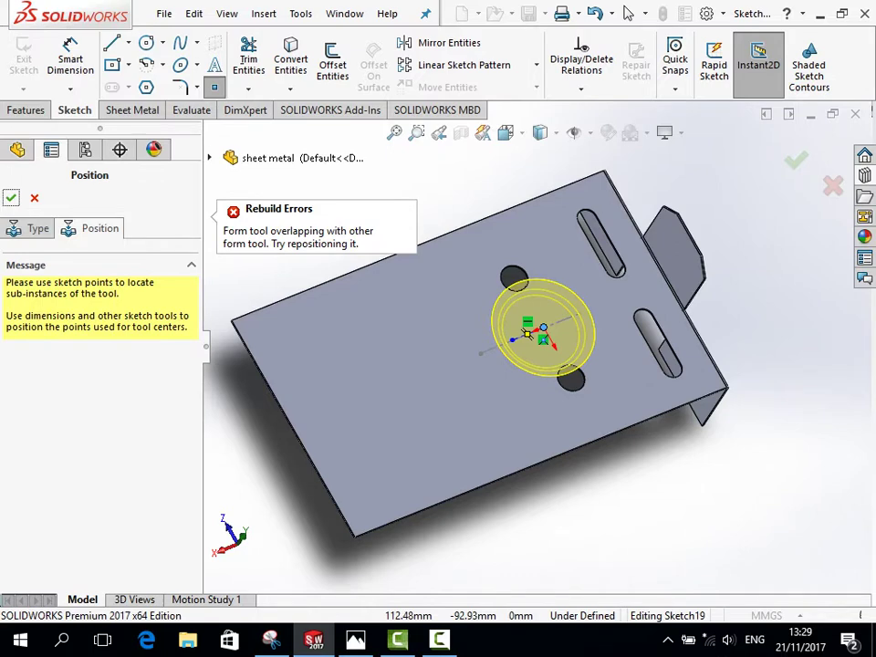
pyautogui.press('Escape')
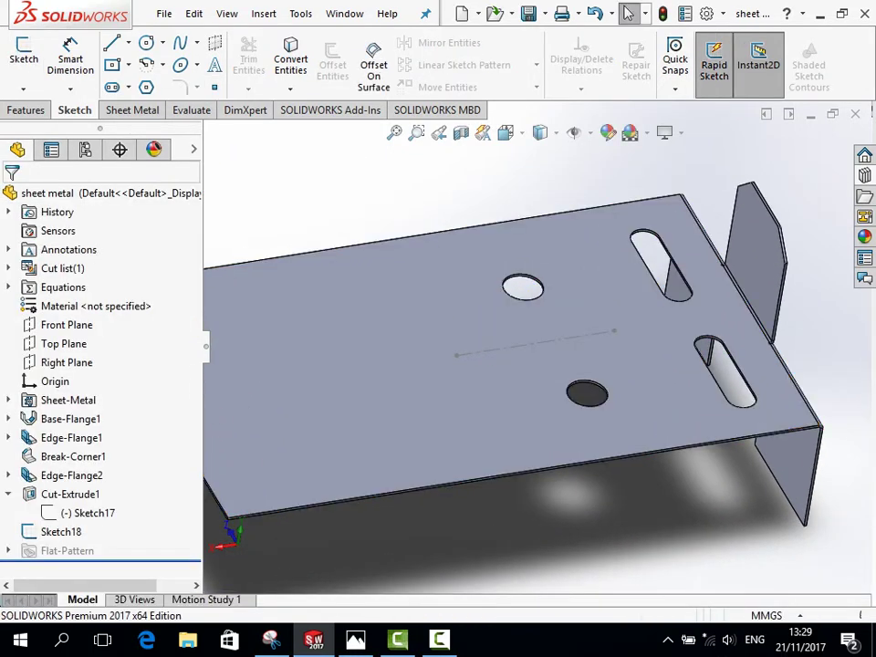
# Drag the round flange from the Design Library extruded flanges onto the plate's top face.
pyautogui.click(864, 196)
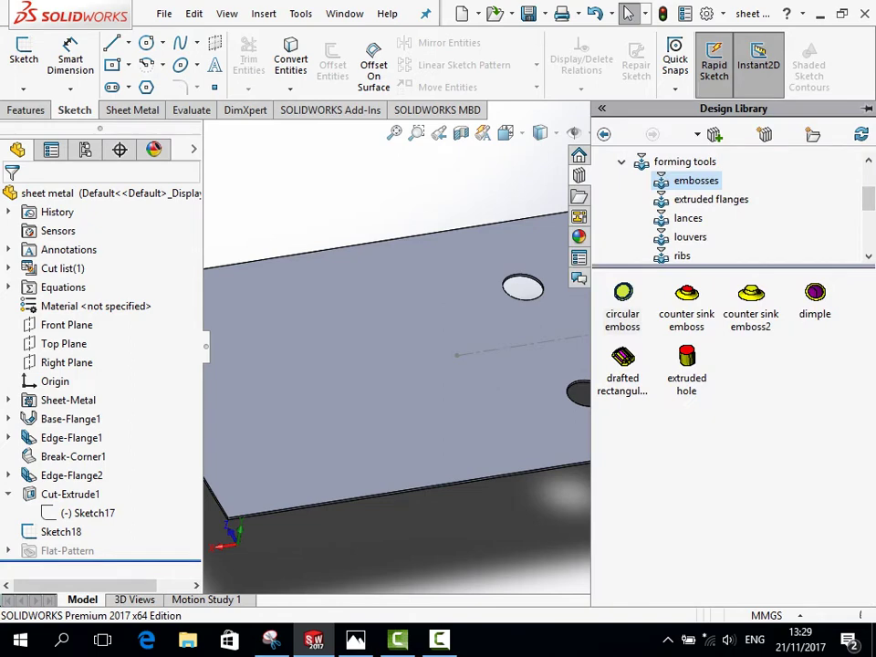
pyautogui.click(710, 199)
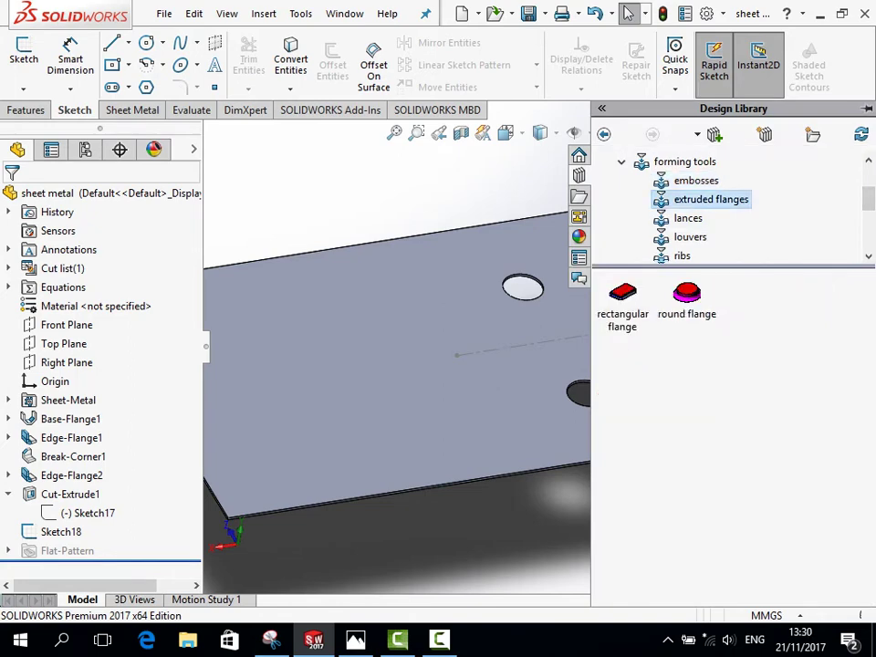
pyautogui.moveTo(686, 292); pyautogui.dragTo(556, 336)
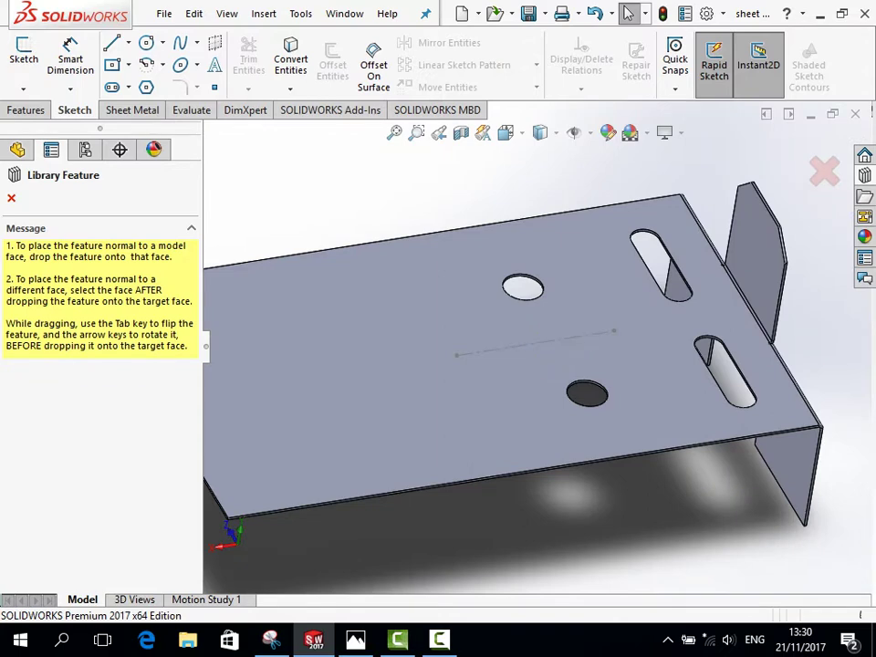
pyautogui.moveTo(557, 336); pyautogui.dragTo(565, 335)
pyautogui.moveTo(497, 351)
pyautogui.mouseDown(button='middle')
pyautogui.moveTo(511, 301)
pyautogui.moveTo(497, 273)
pyautogui.mouseUp(button='middle')
# Place the round flange centre point between the two round holes and confirm the feature.
pyautogui.click(92, 228)
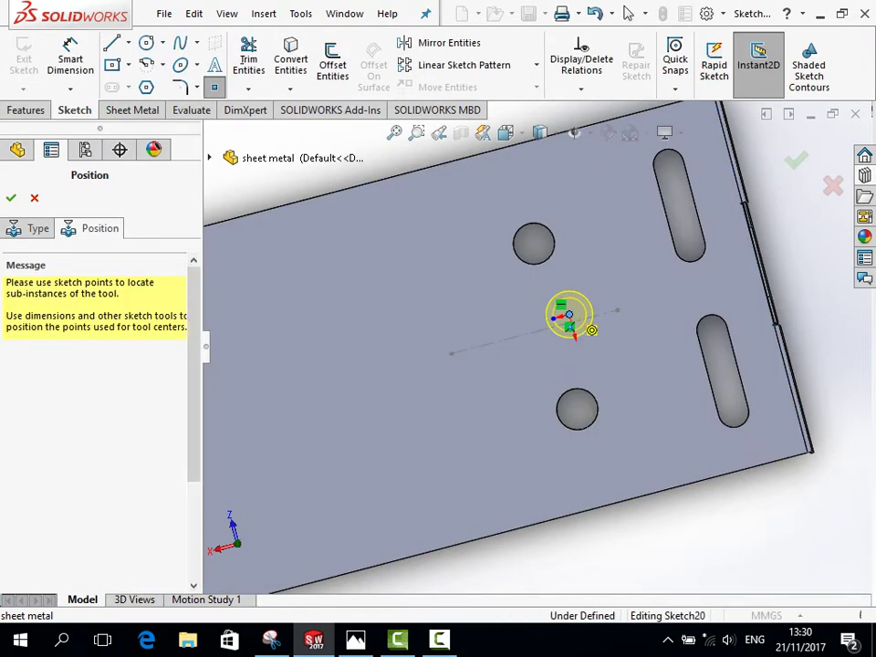
pyautogui.click(568, 316)
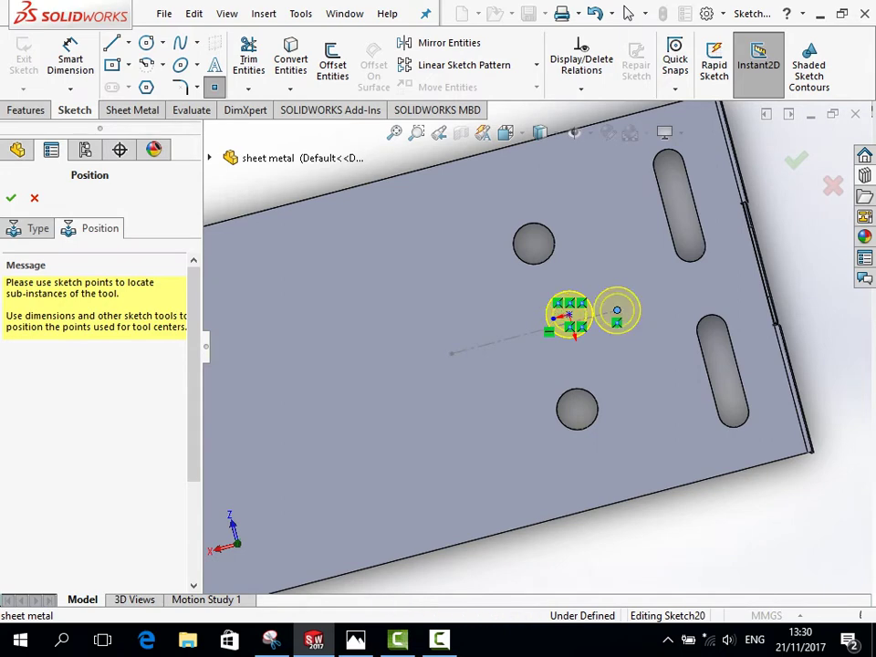
pyautogui.rightClick(584, 314)
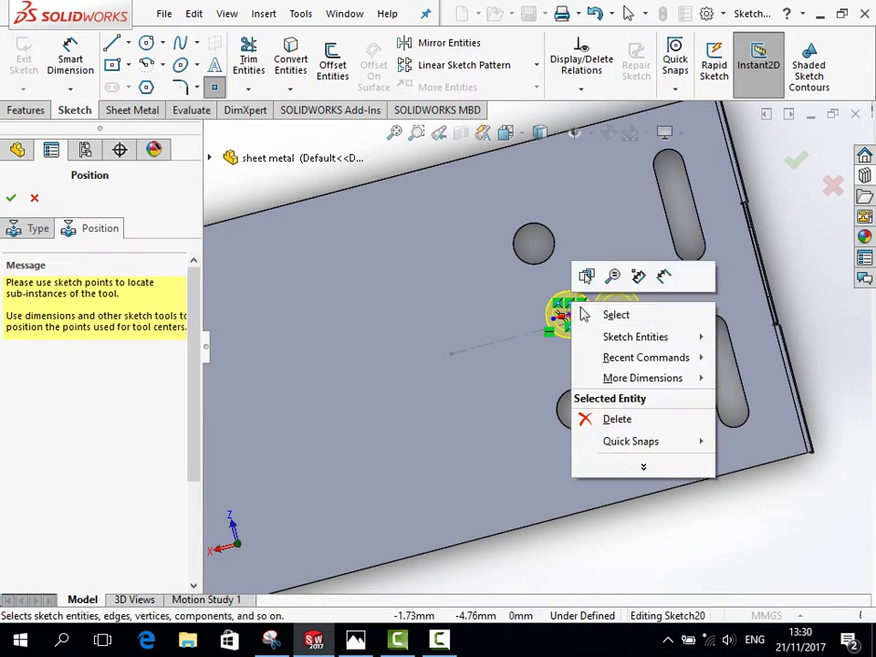
pyautogui.click(495, 341)
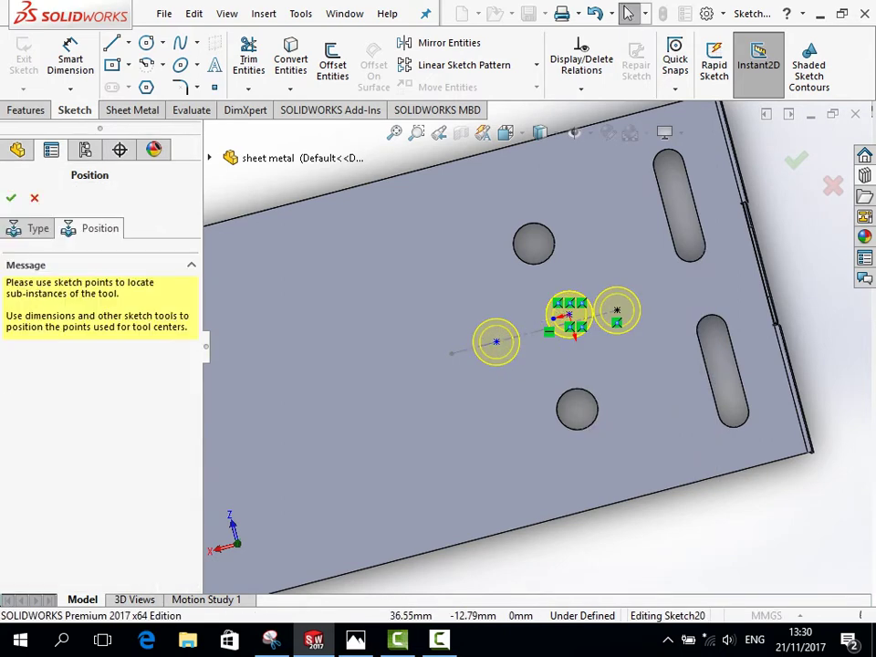
pyautogui.click(628, 12)
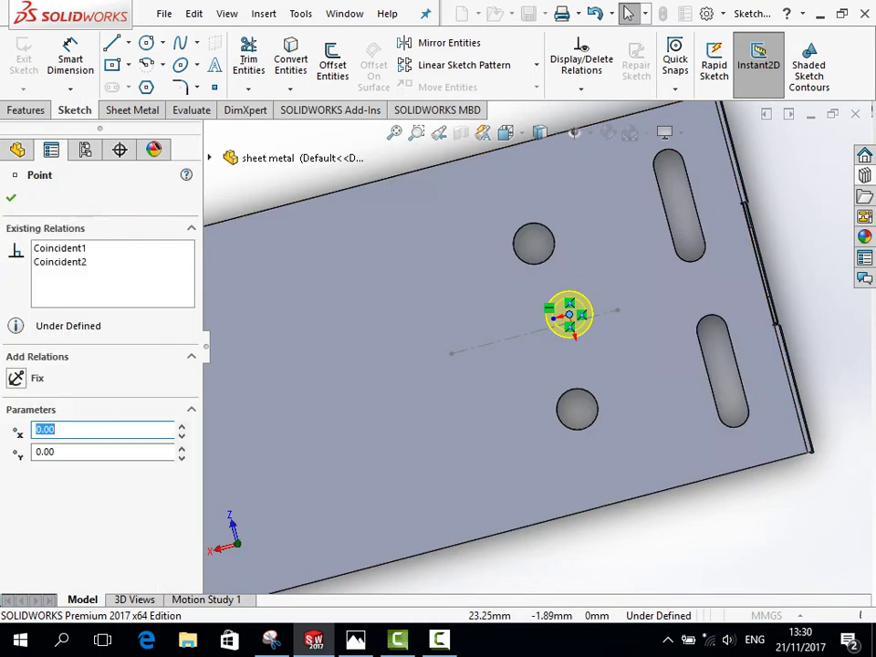
pyautogui.press('Escape')
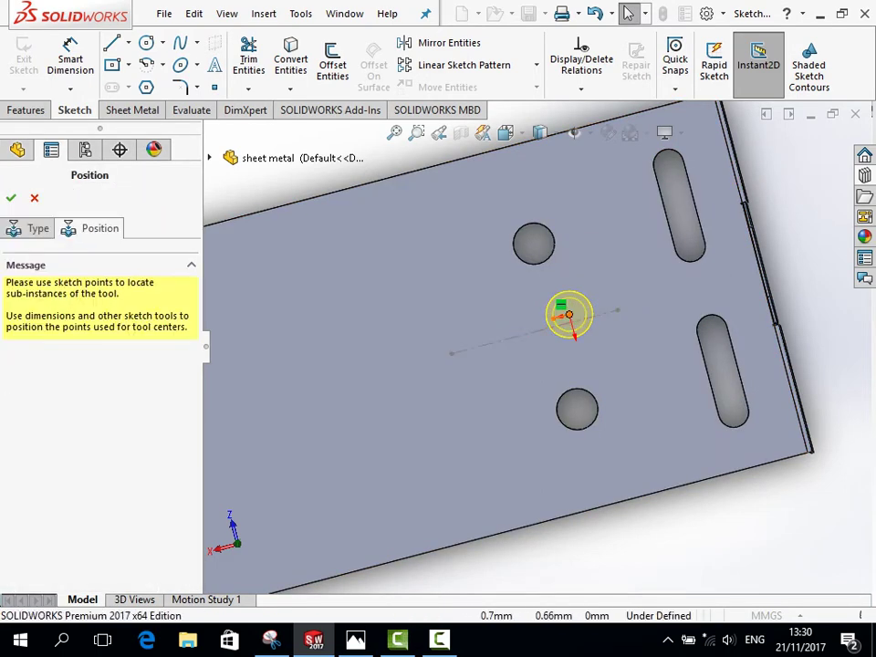
pyautogui.click(568, 314)
pyautogui.moveTo(568, 315); pyautogui.dragTo(595, 316)
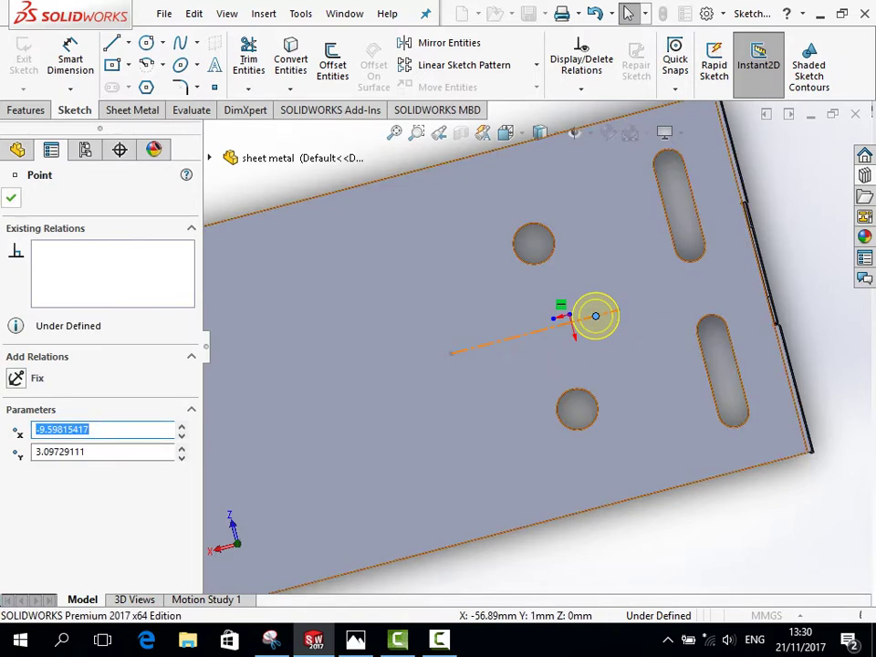
pyautogui.press('Escape')
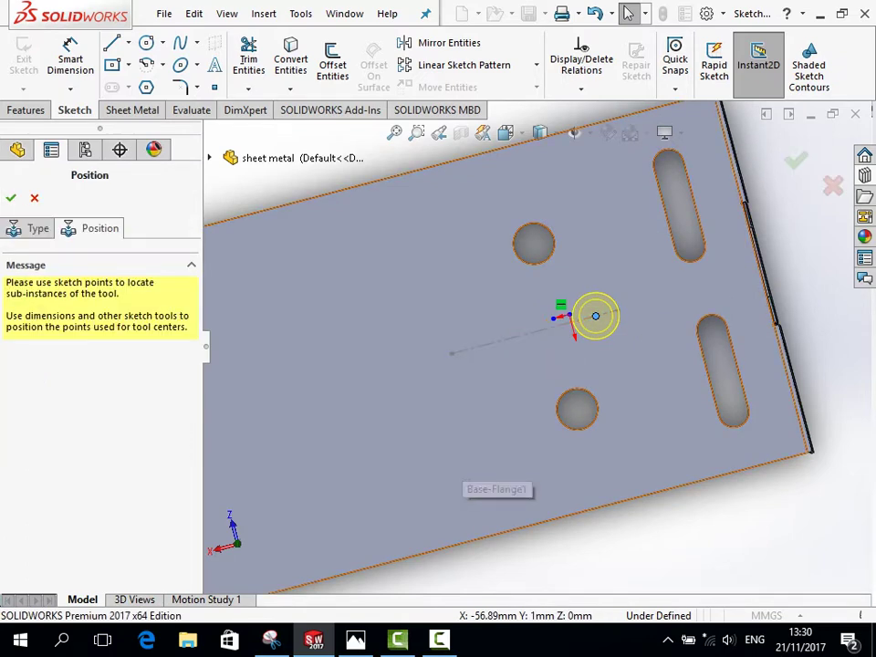
pyautogui.click(10, 197)
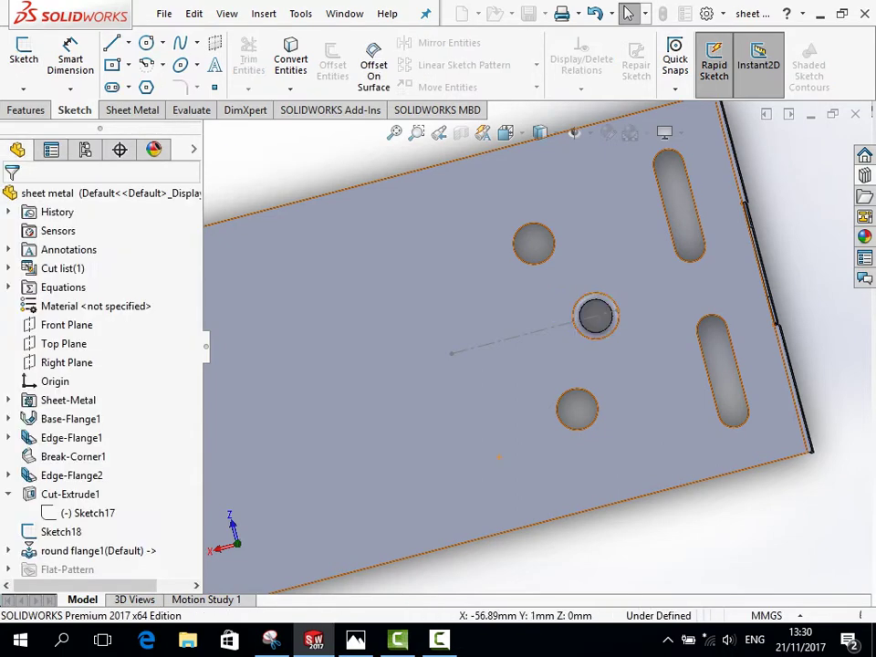
pyautogui.scroll(3, 611, 315)
pyautogui.scroll(3, 611, 315)
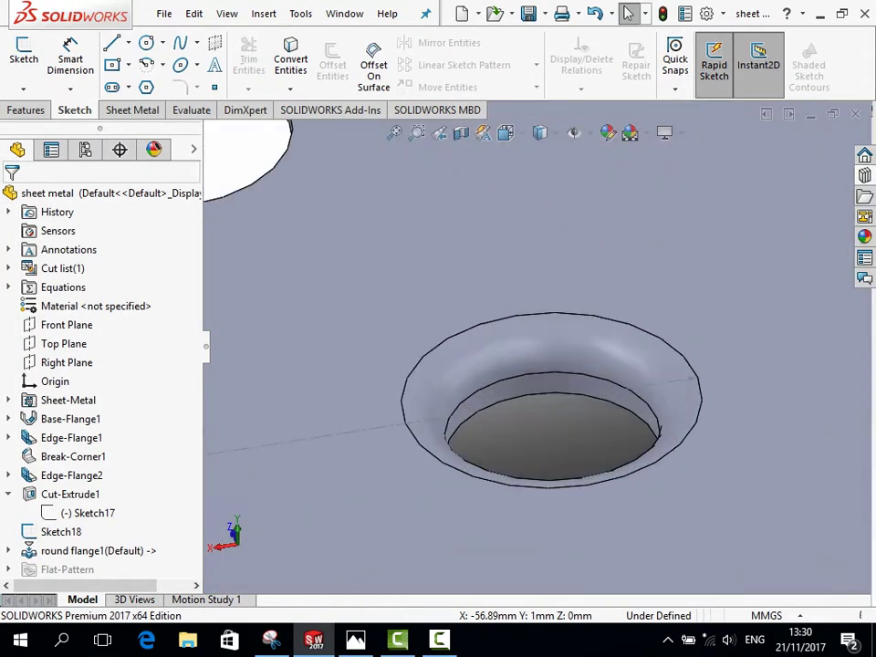
pyautogui.scroll(-3, 575, 356)
pyautogui.scroll(3, 401, 256)
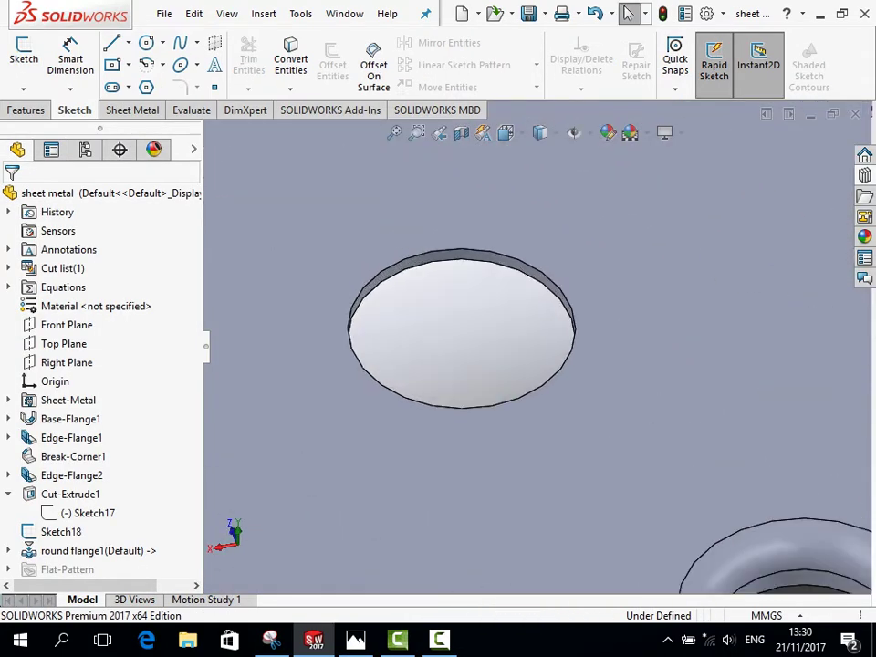
pyautogui.scroll(3, 383, 301)
pyautogui.scroll(-1, 497, 397)
pyautogui.scroll(-3, 497, 397)
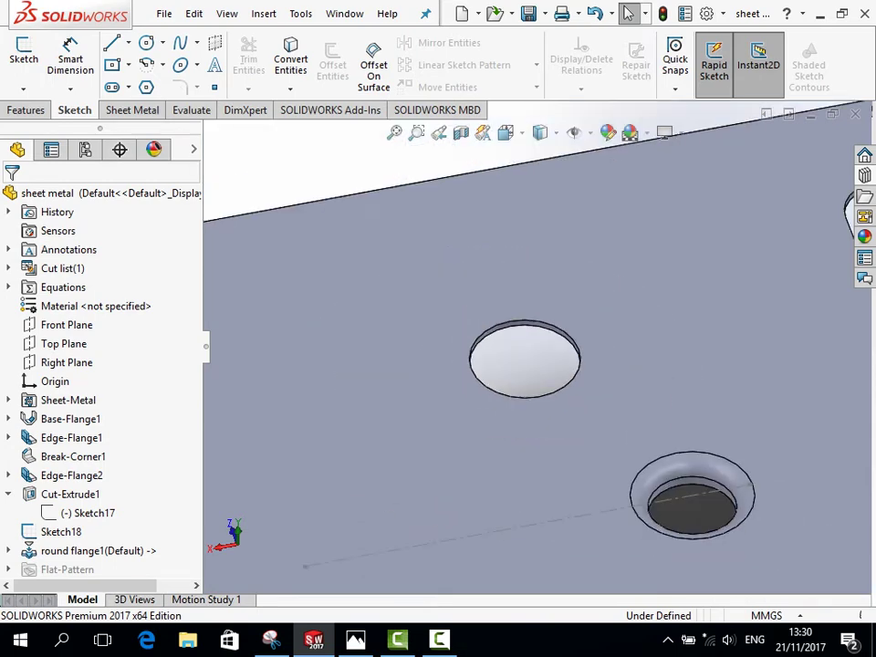
pyautogui.scroll(3, 665, 528)
pyautogui.scroll(2, 584, 474)
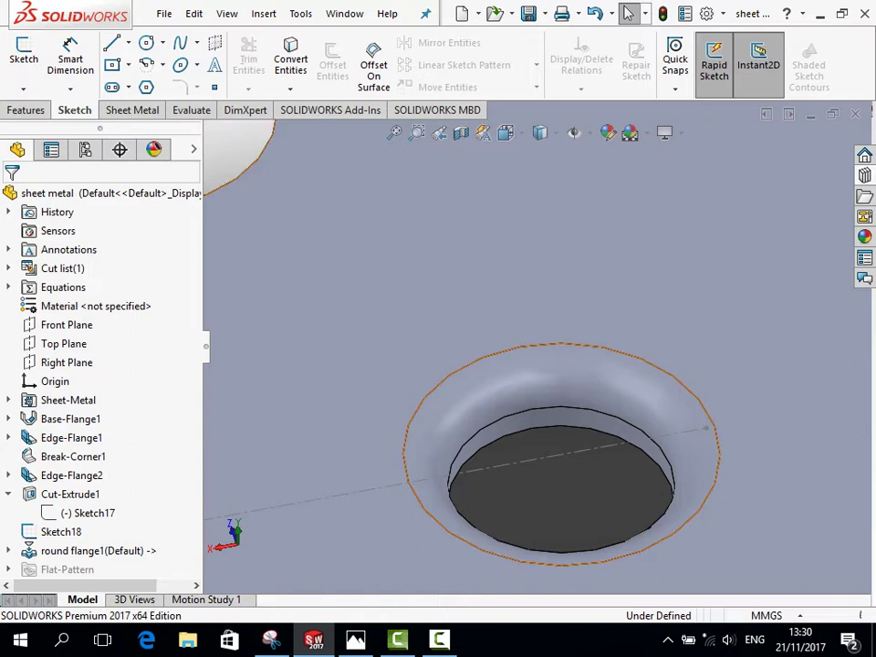
pyautogui.click(864, 196)
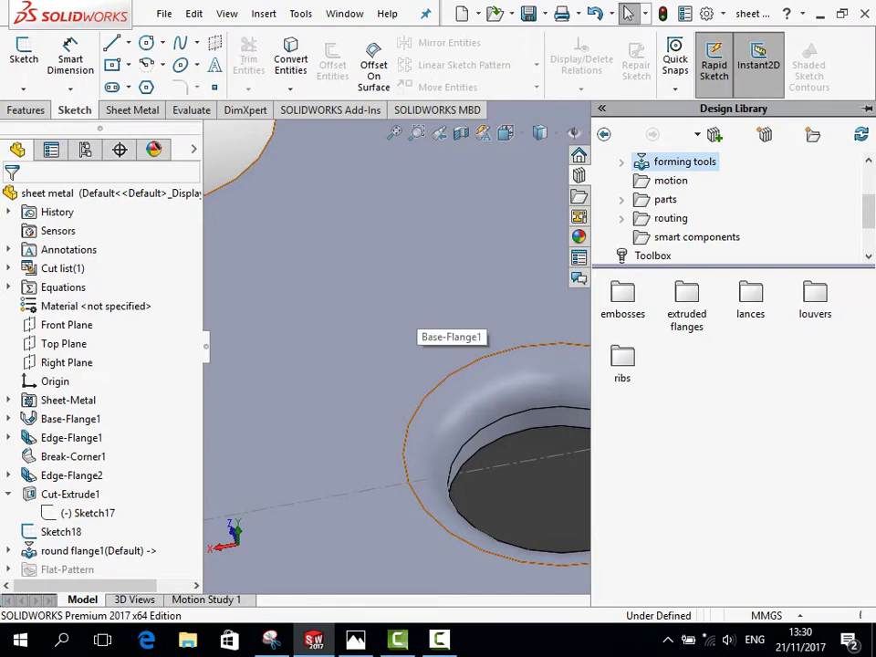
pyautogui.scroll(3, 447, 329)
pyautogui.click(447, 329)
pyautogui.scroll(3, 447, 328)
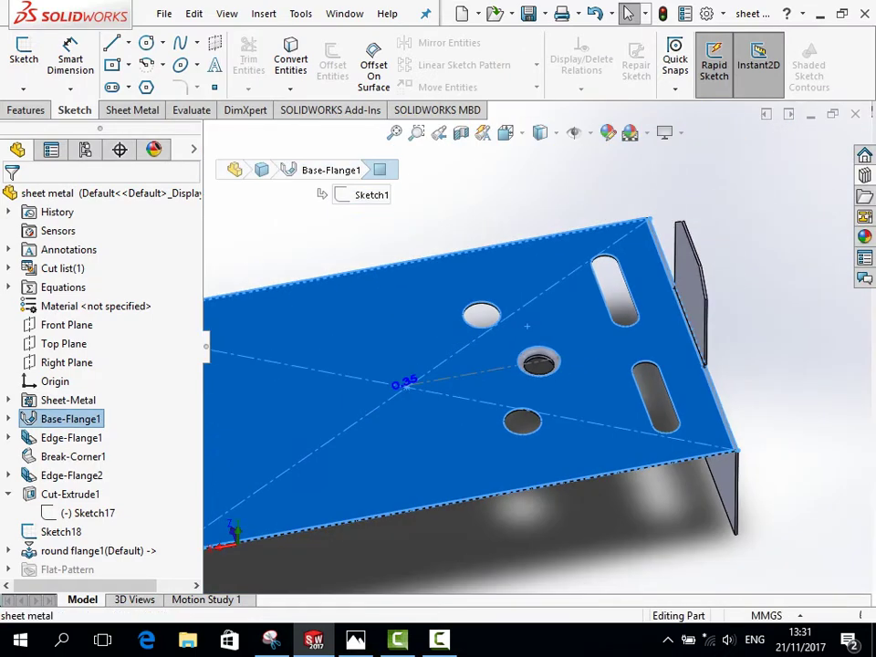
pyautogui.scroll(-2, 576, 316)
pyautogui.scroll(5, 533, 337)
pyautogui.press('Escape')
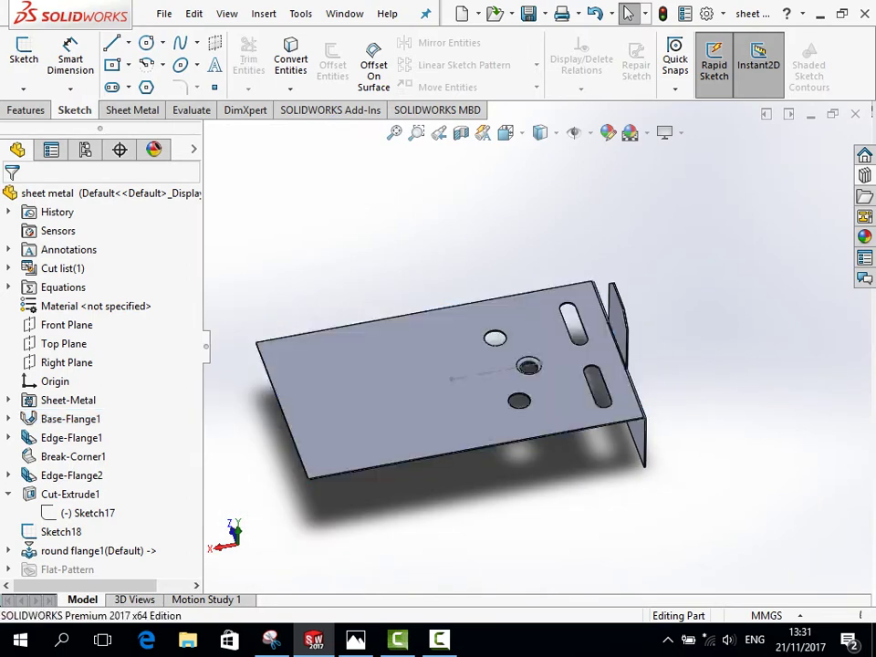
pyautogui.click(356, 639)
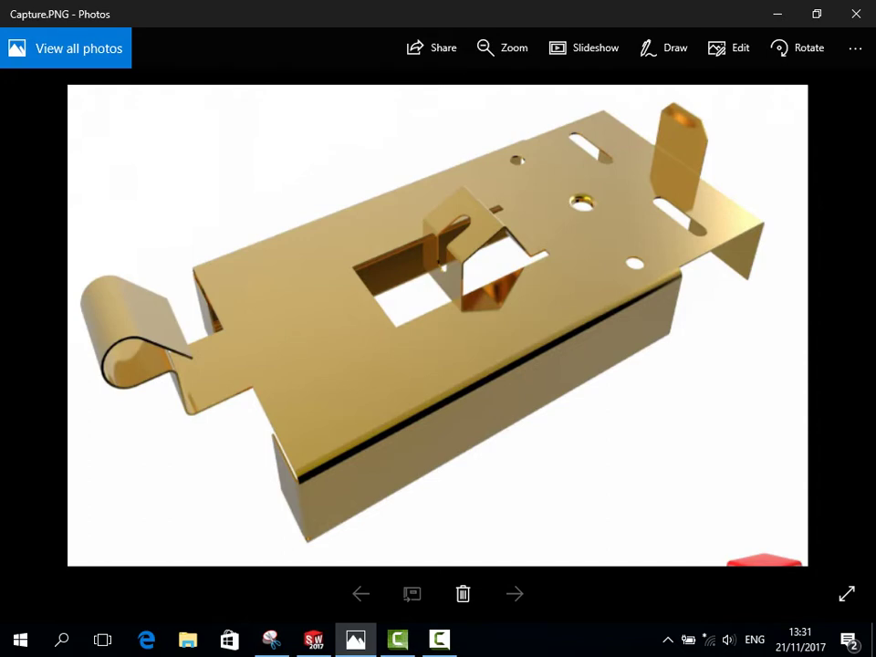
# Back in the sheet-metal part, face the Right view and start a new sketch.
pyautogui.click(314, 639)
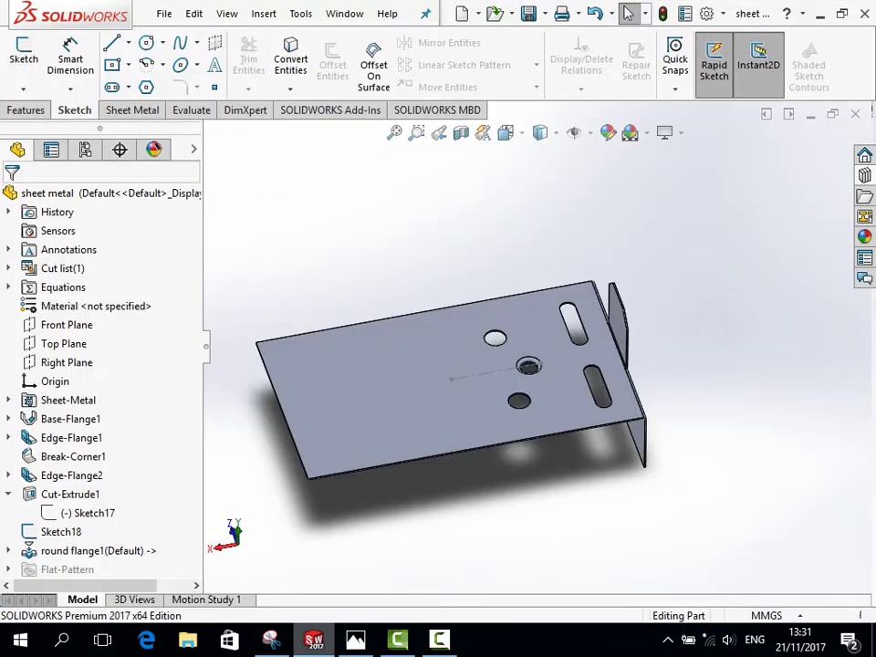
pyautogui.press('space')
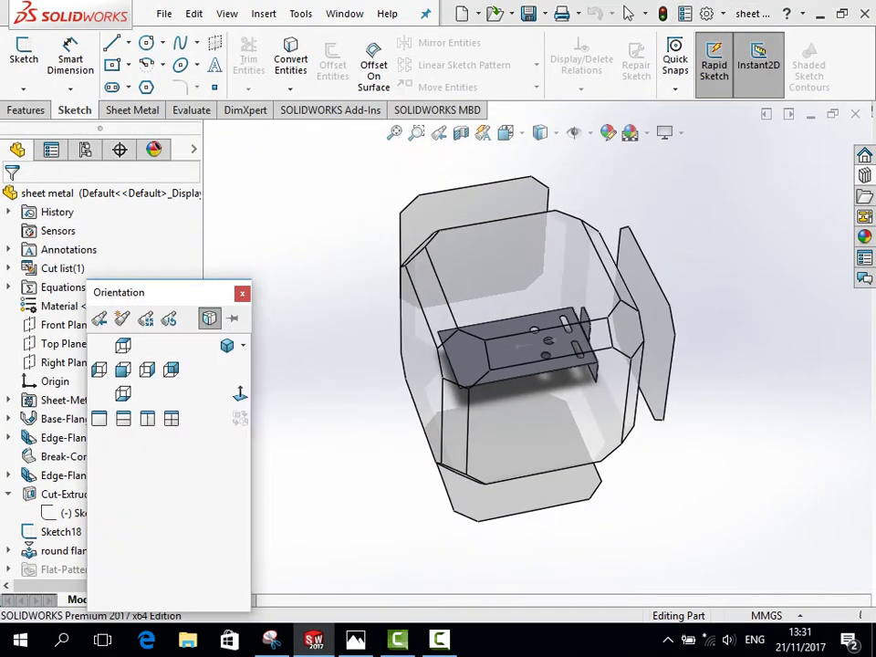
pyautogui.hotkey('ctrl', '4')
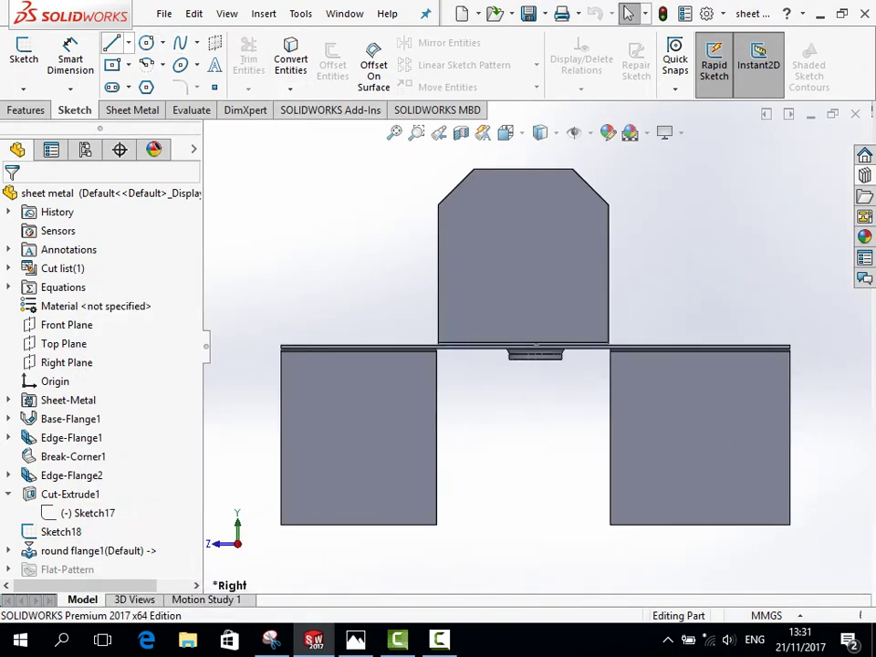
pyautogui.click(111, 43)
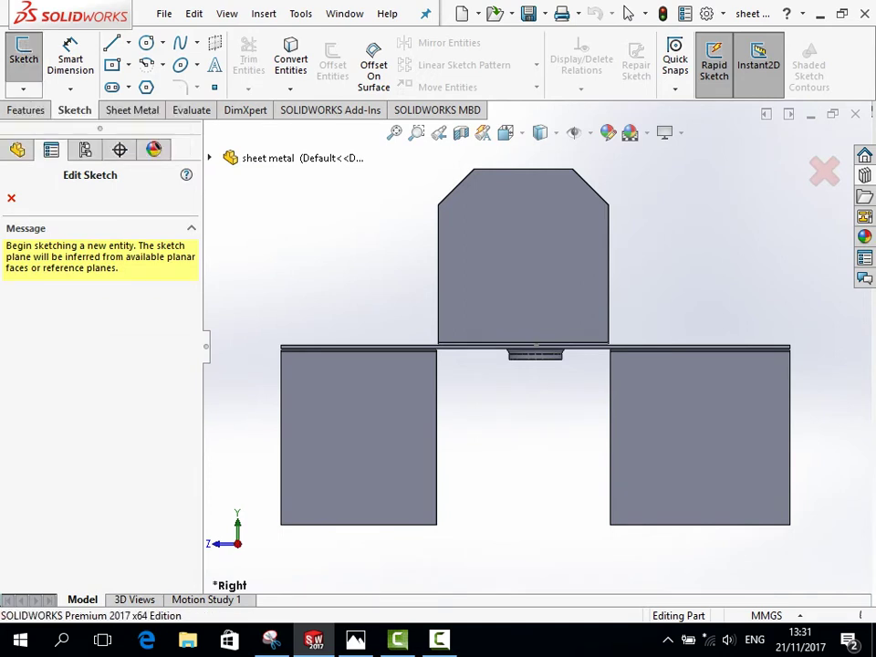
# Draw a line from the plate's edge straight down below the plate.
pyautogui.moveTo(808, 375); pyautogui.dragTo(534, 330, button='middle')
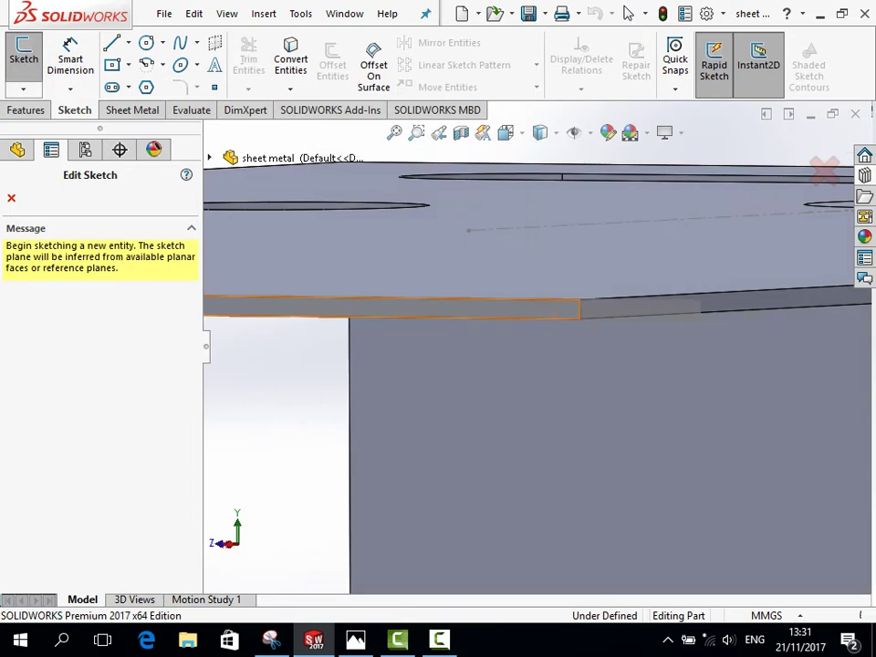
pyautogui.press('l')
pyautogui.click(468, 233)
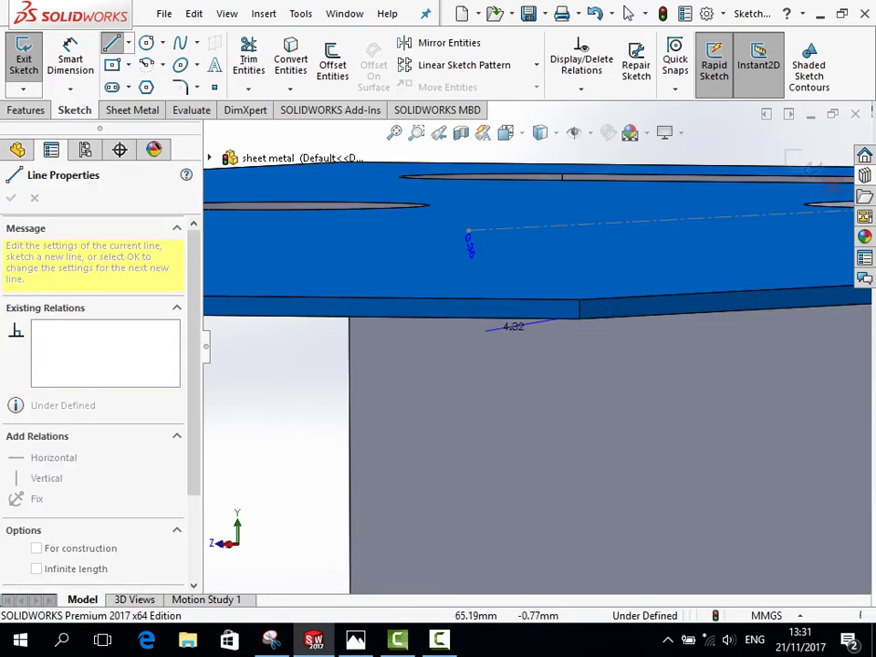
pyautogui.moveTo(588, 340); pyautogui.dragTo(848, 330, button='middle')
pyautogui.scroll(2, 862, 333)
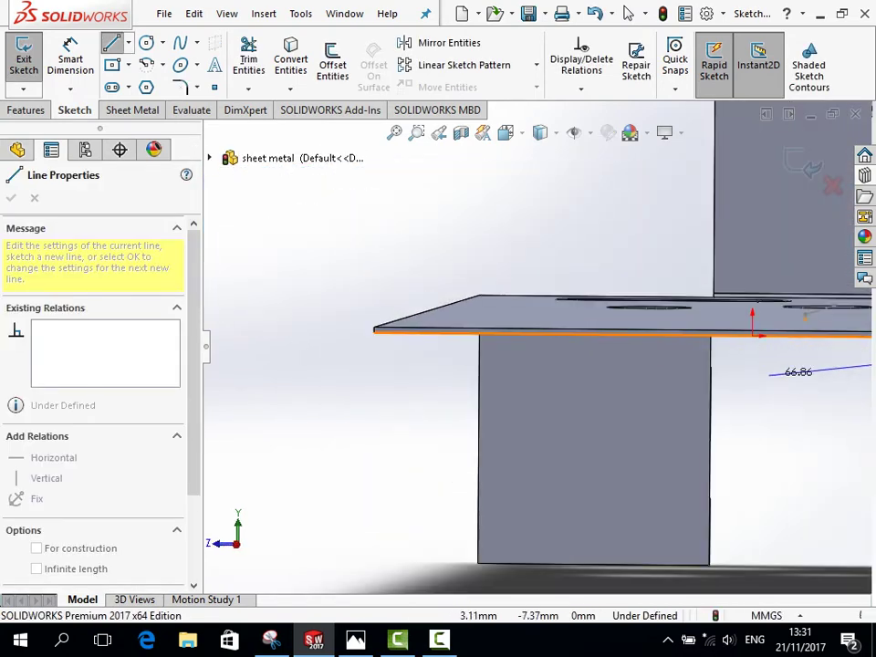
pyautogui.scroll(3, 821, 361)
pyautogui.scroll(2, 793, 392)
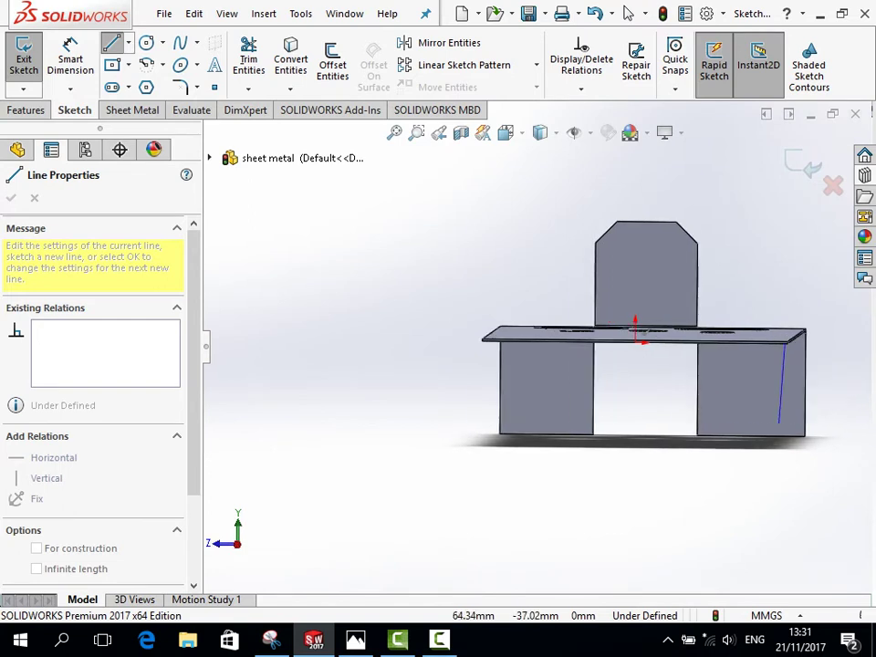
pyautogui.moveTo(783, 415); pyautogui.dragTo(816, 456, button='middle')
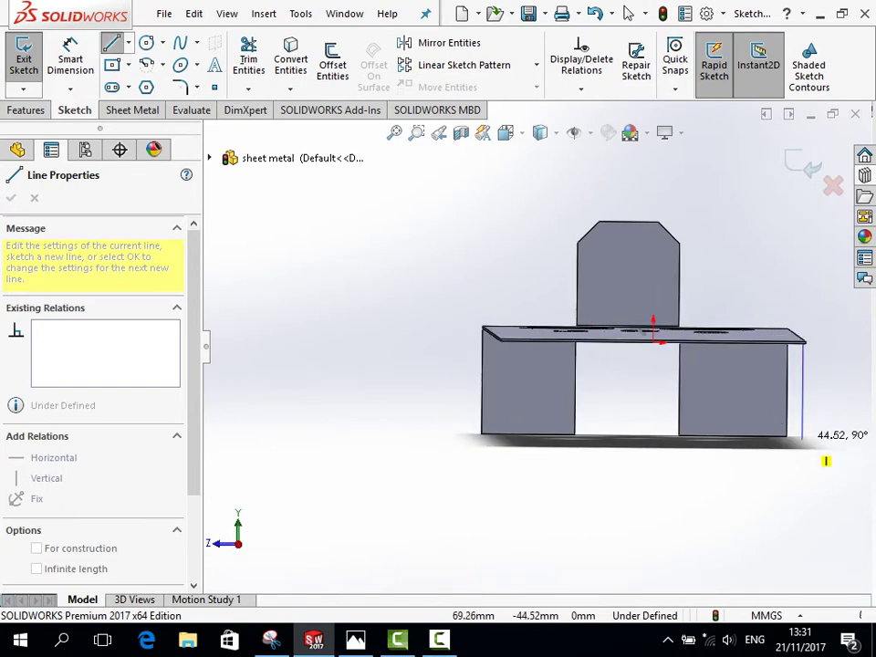
pyautogui.click(801, 440)
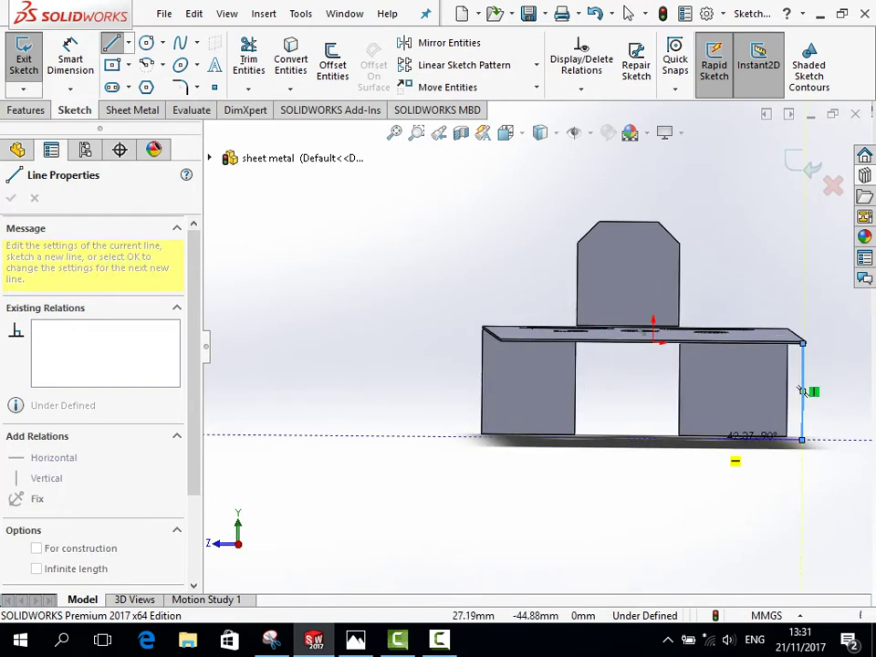
# Exit the Line tool and orbit to review the new lines at the plate corner.
pyautogui.rightClick(674, 451)
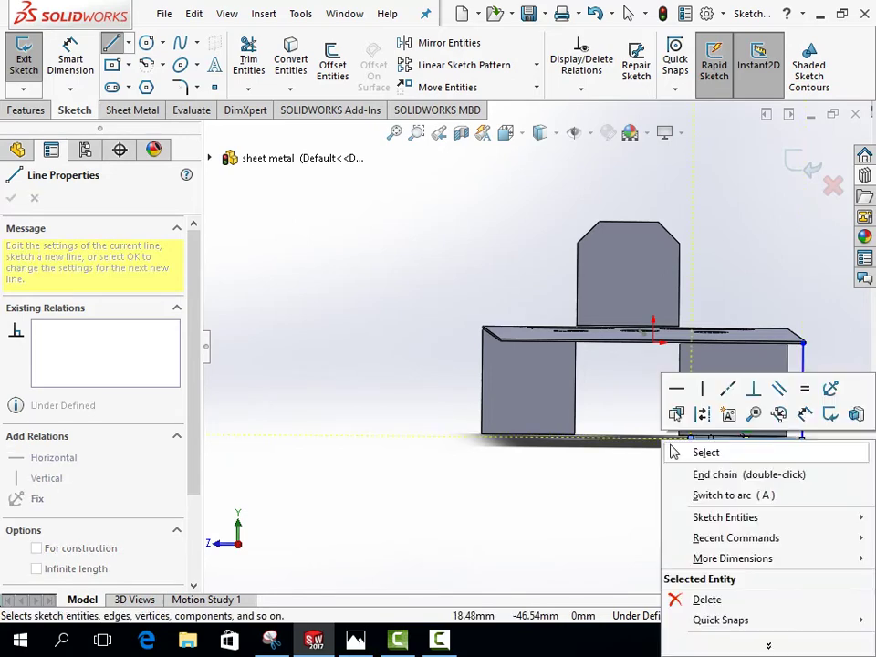
pyautogui.click(674, 451)
pyautogui.moveTo(674, 451)
pyautogui.mouseDown(button='middle')
pyautogui.moveTo(345, 460)
pyautogui.moveTo(494, 374)
pyautogui.mouseUp(button='middle')
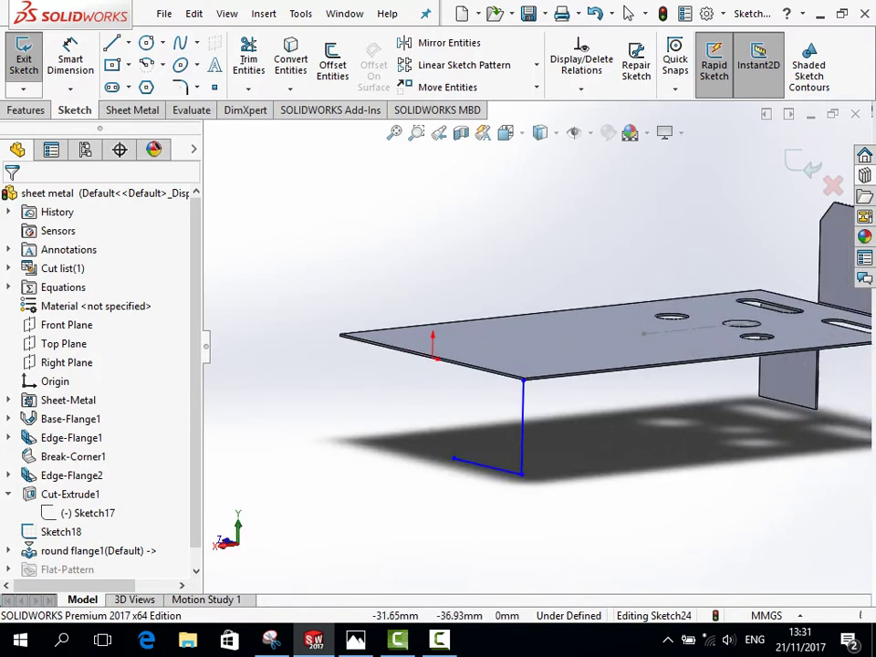
pyautogui.scroll(-3, 497, 397)
pyautogui.scroll(1, 497, 397)
pyautogui.scroll(1, 483, 419)
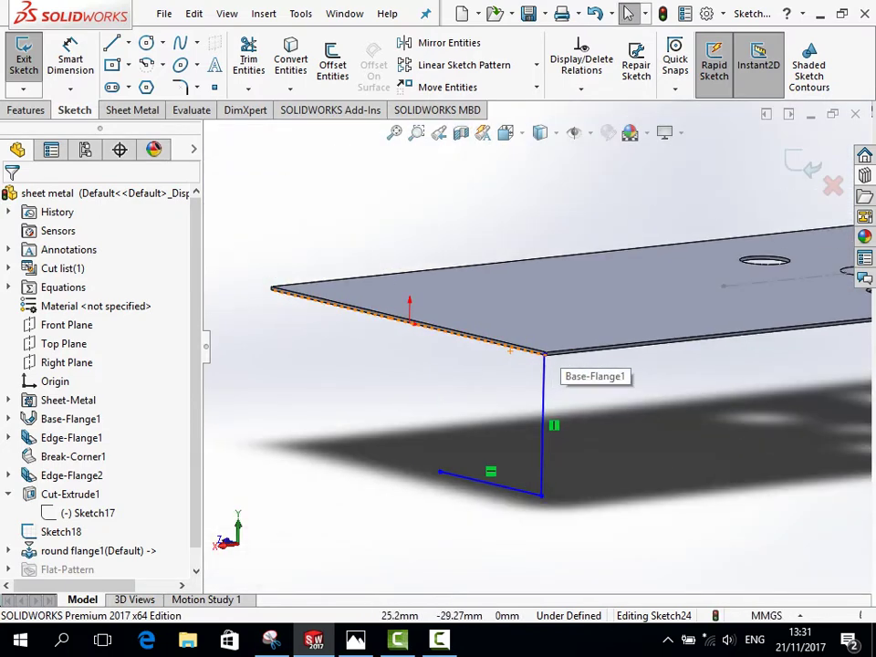
# Switch to Windows Photos to view the gold bracket render Capture.PNG.
pyautogui.hotkey('alt', 'Tab')
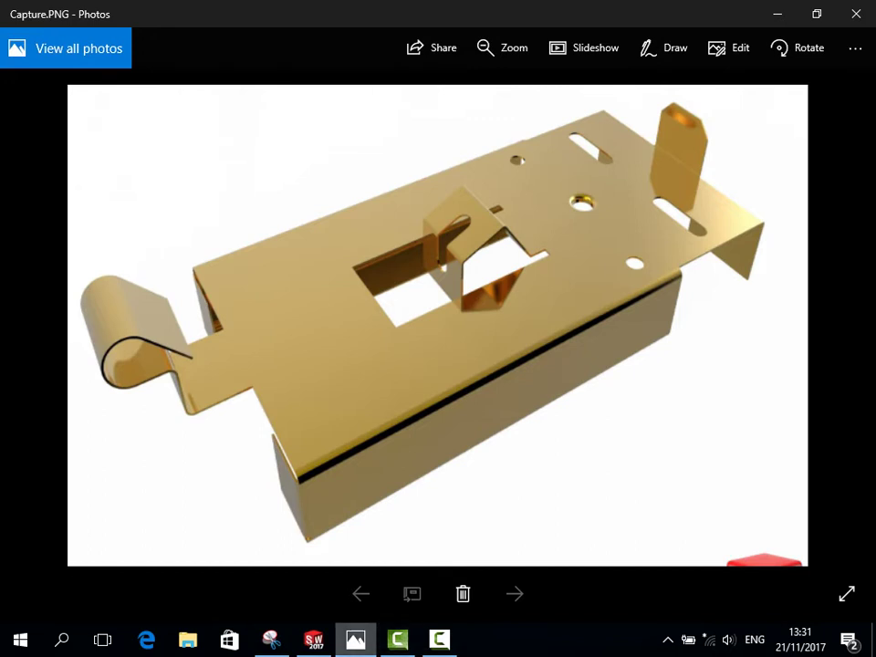
# In the Right view, drag Sketch24's corner point down onto the side flange's bottom edge.
pyautogui.hotkey('alt', 'Tab')
pyautogui.hotkey('ctrl', '4')
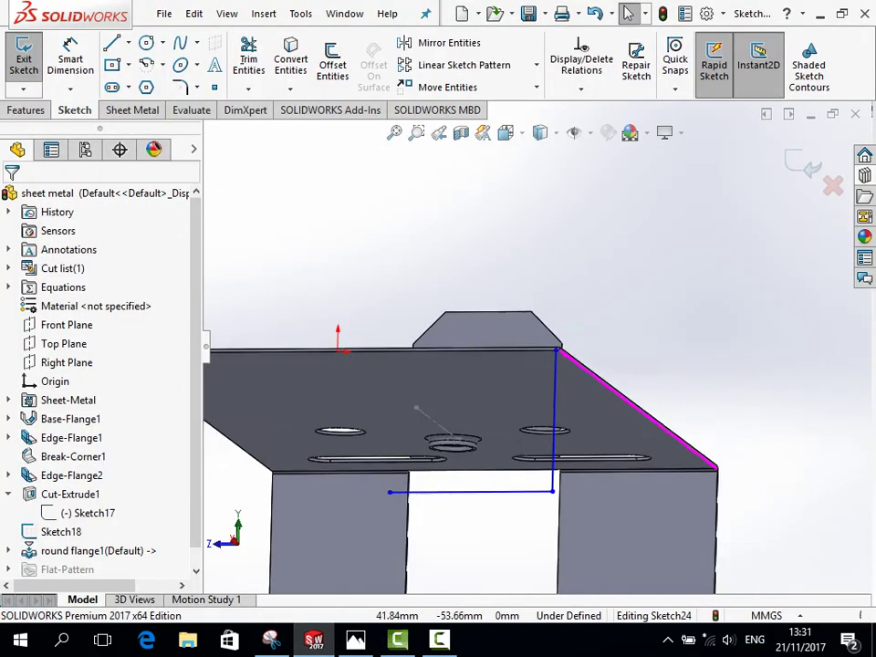
pyautogui.press('space')
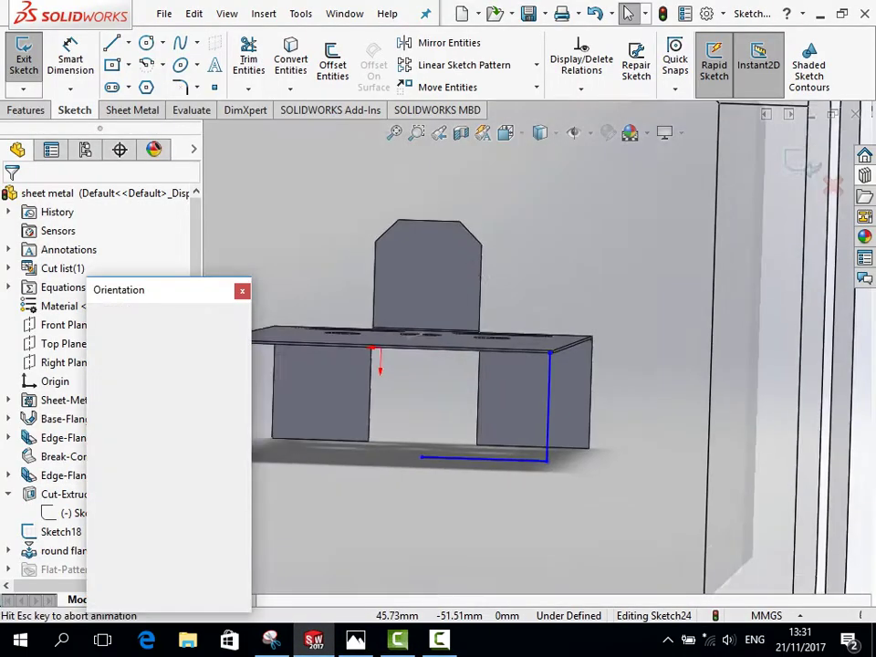
pyautogui.hotkey('ctrl', '4')
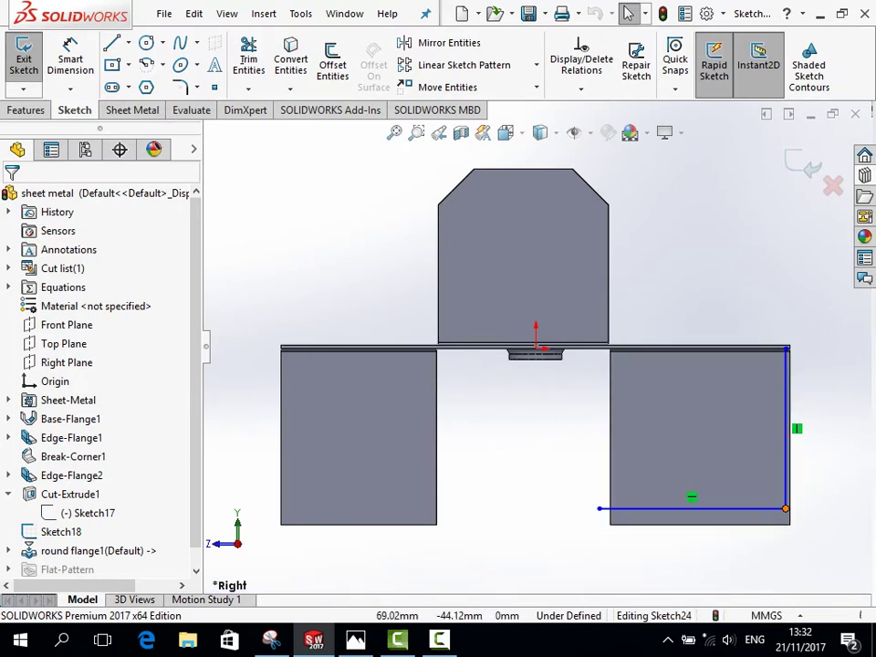
pyautogui.moveTo(784, 509); pyautogui.dragTo(793, 527)
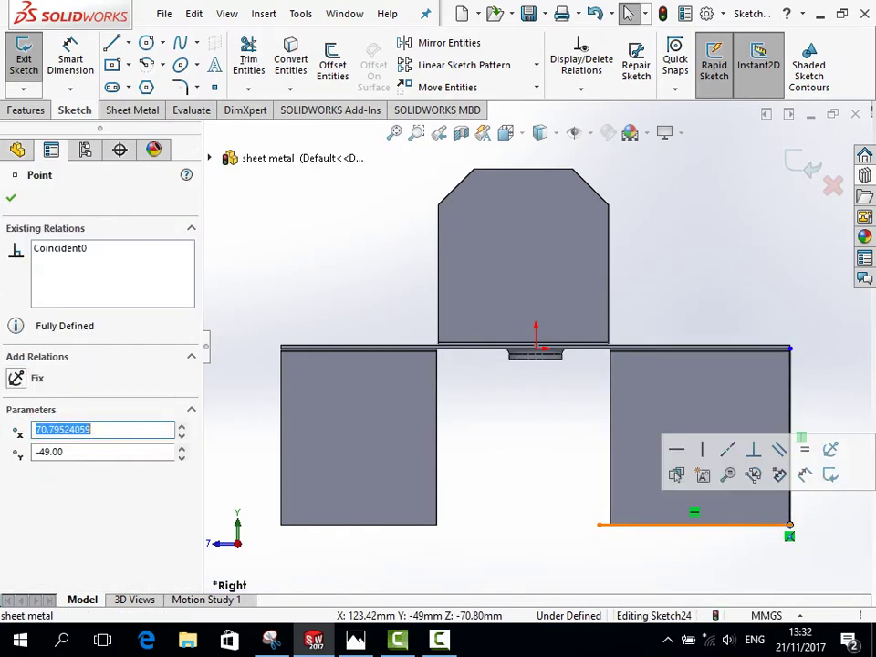
pyautogui.press('space')
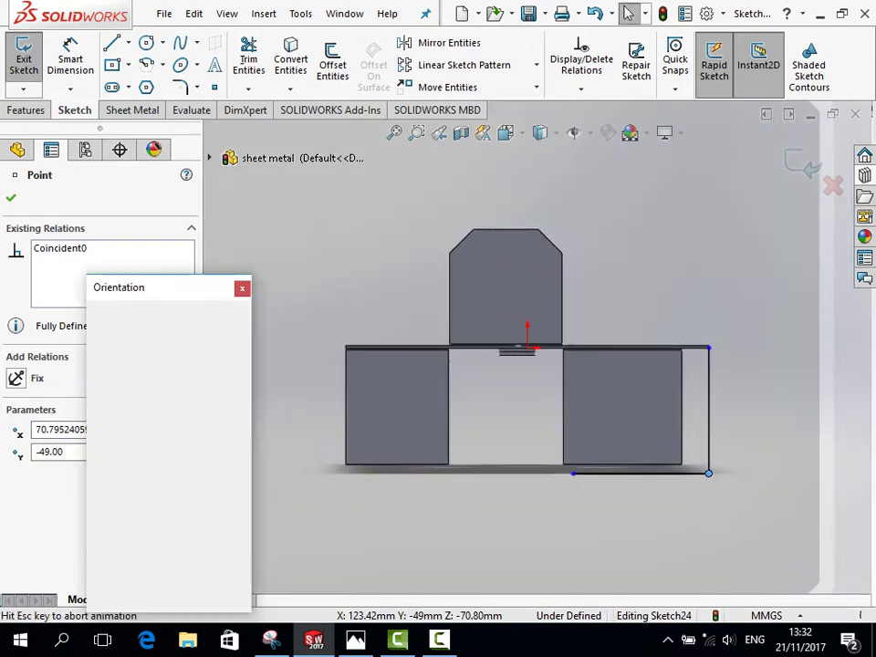
pyautogui.hotkey('ctrl', '4')
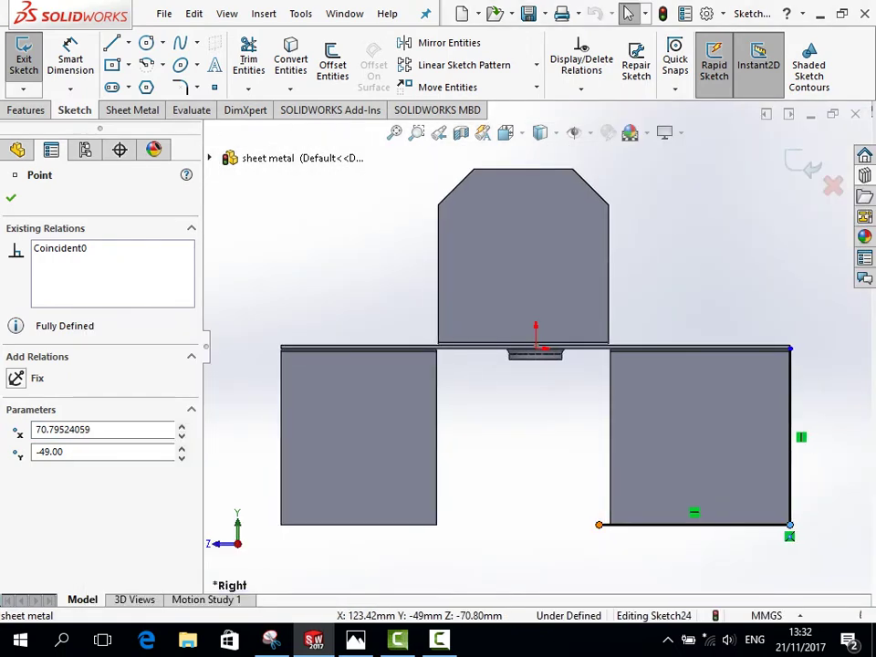
pyautogui.press('Delete')
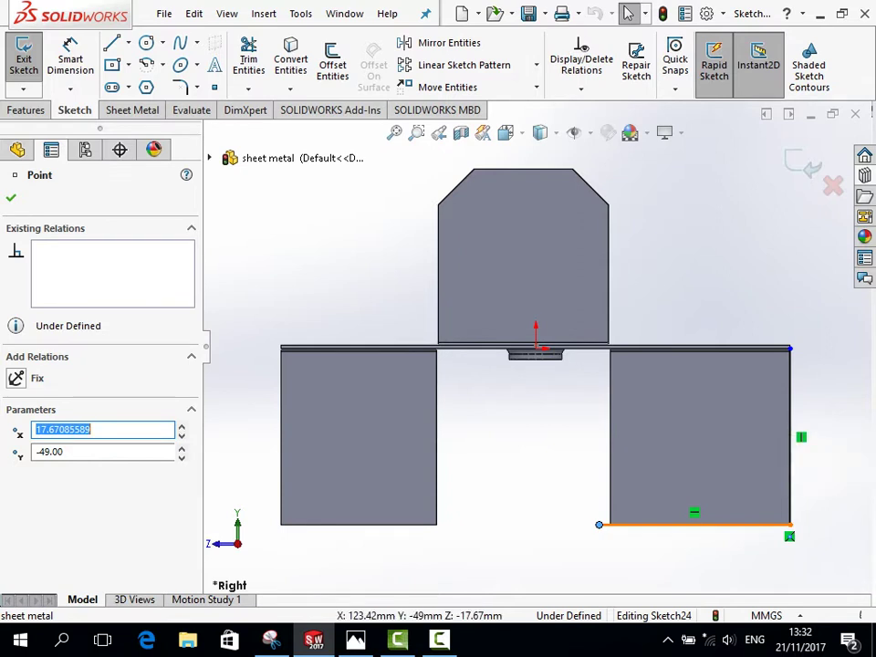
pyautogui.press('Escape')
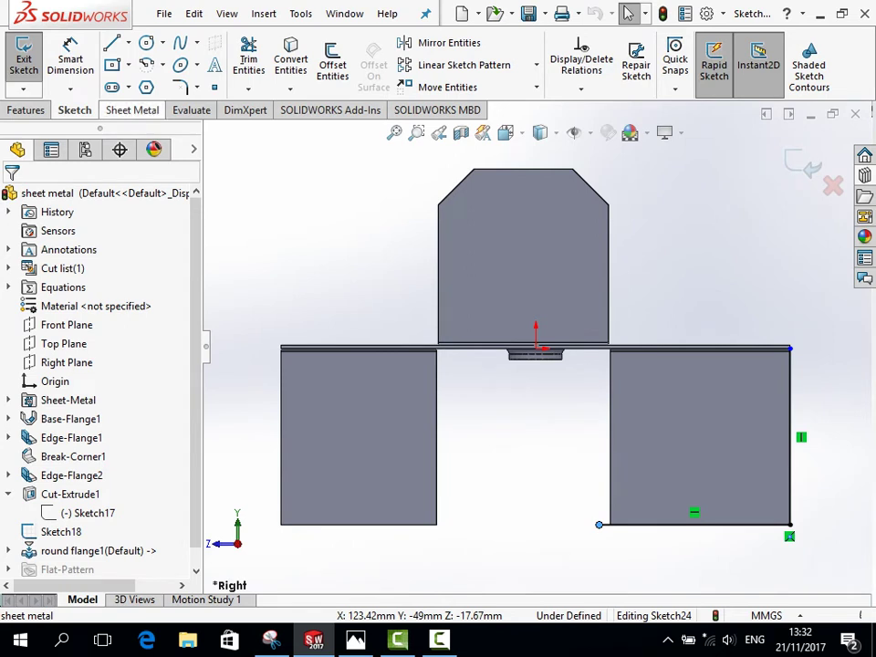
pyautogui.click(134, 110)
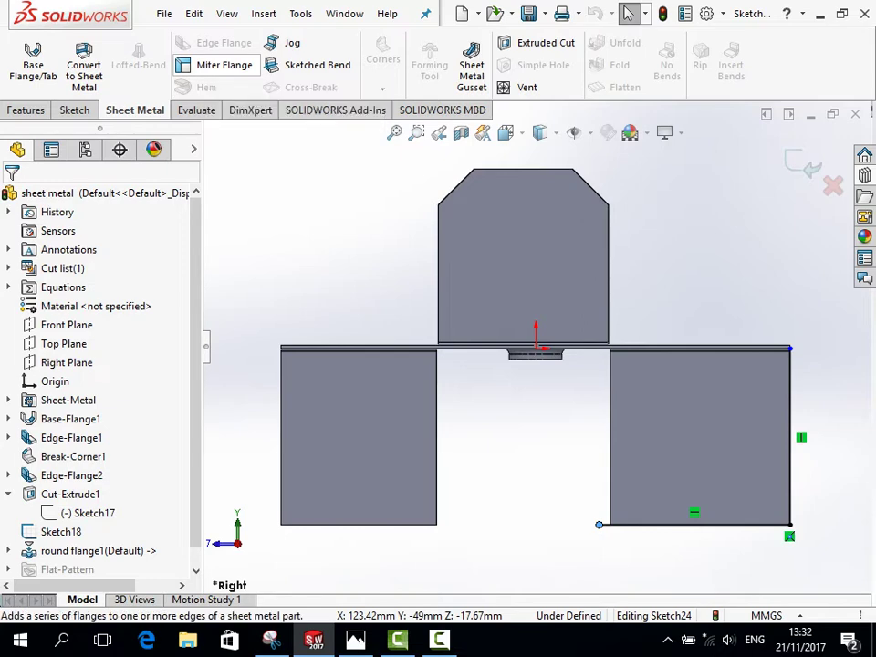
# Start a Miter Flange from Sketch24 and orbit to inspect its preview along the plate edge.
pyautogui.click(224, 65)
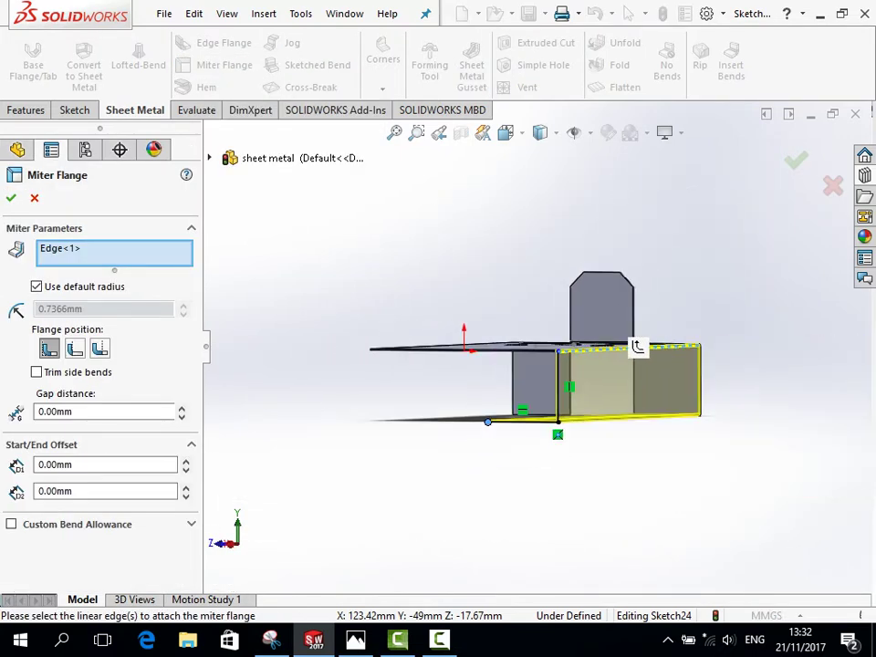
pyautogui.scroll(-5, 553, 440)
pyautogui.scroll(-3, 553, 441)
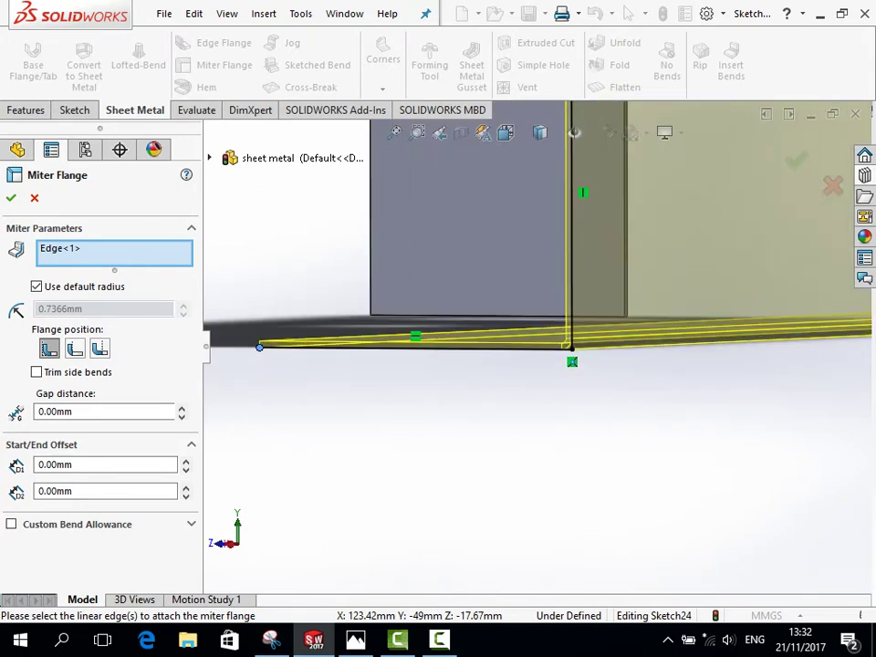
pyautogui.scroll(2, 713, 187)
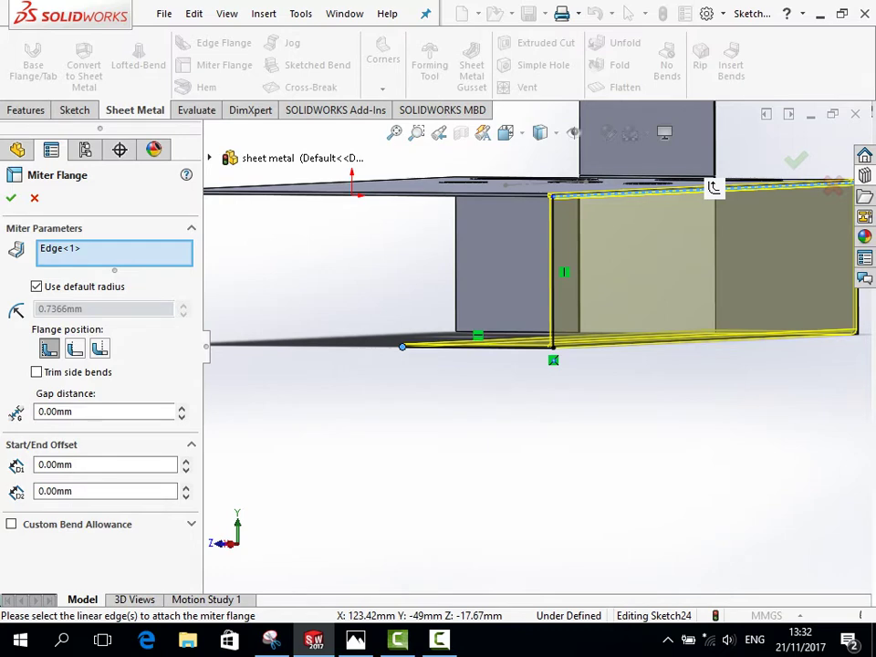
pyautogui.moveTo(714, 187)
pyautogui.mouseDown(button='middle')
pyautogui.moveTo(635, 255)
pyautogui.moveTo(526, 280)
pyautogui.mouseUp(button='middle')
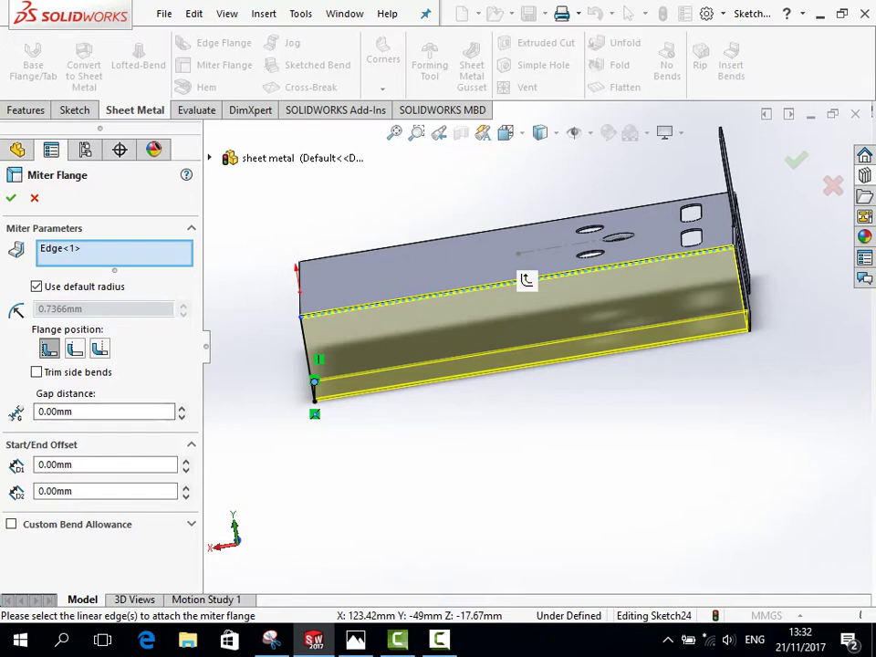
pyautogui.moveTo(526, 280); pyautogui.dragTo(618, 288, button='middle')
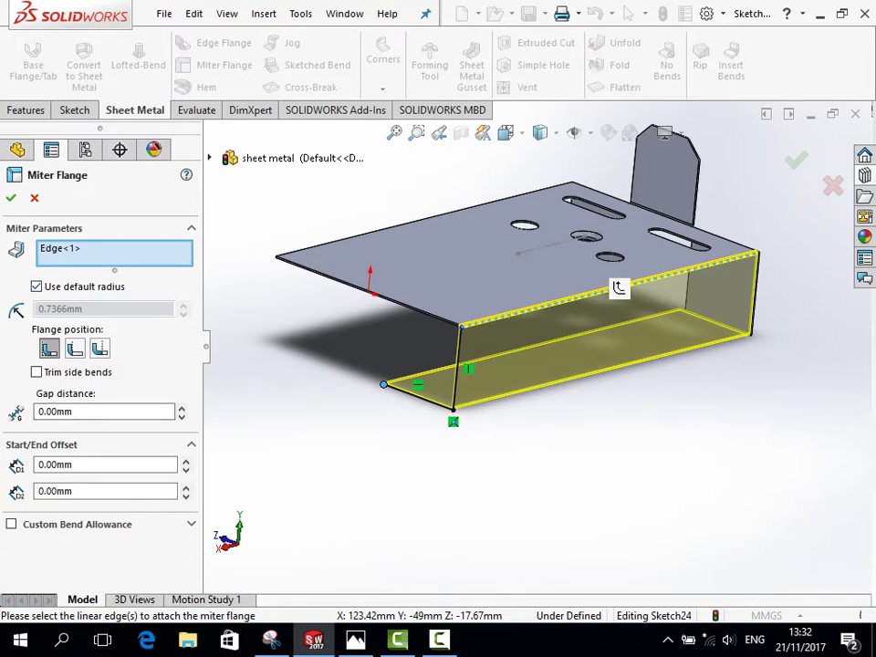
# Set the miter flange to use the default bend radius and zoom in on its end corner.
pyautogui.press('space')
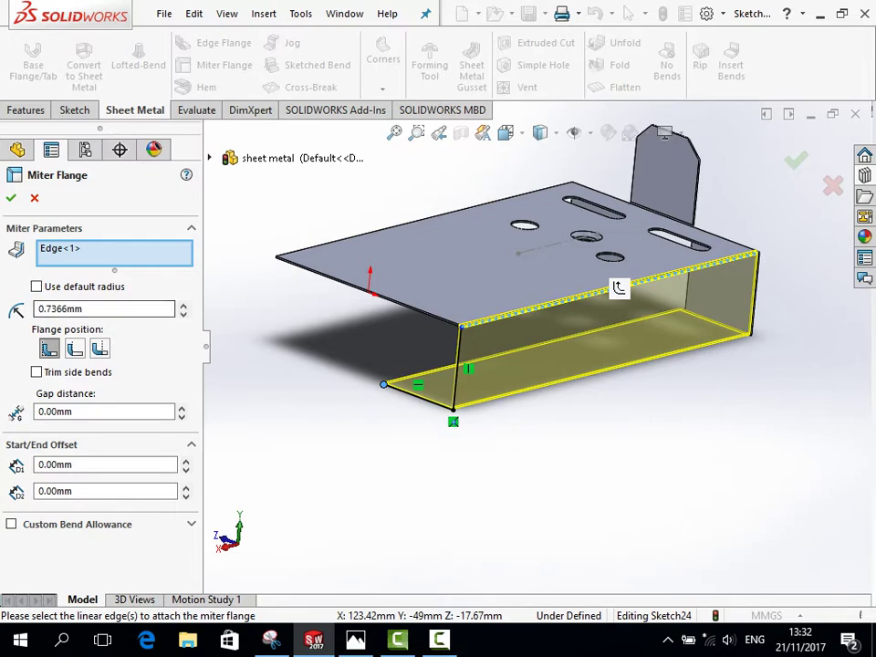
pyautogui.press('Tab')
pyautogui.press('Up')
pyautogui.press('Up')
pyautogui.press('Up')
pyautogui.press('Up')
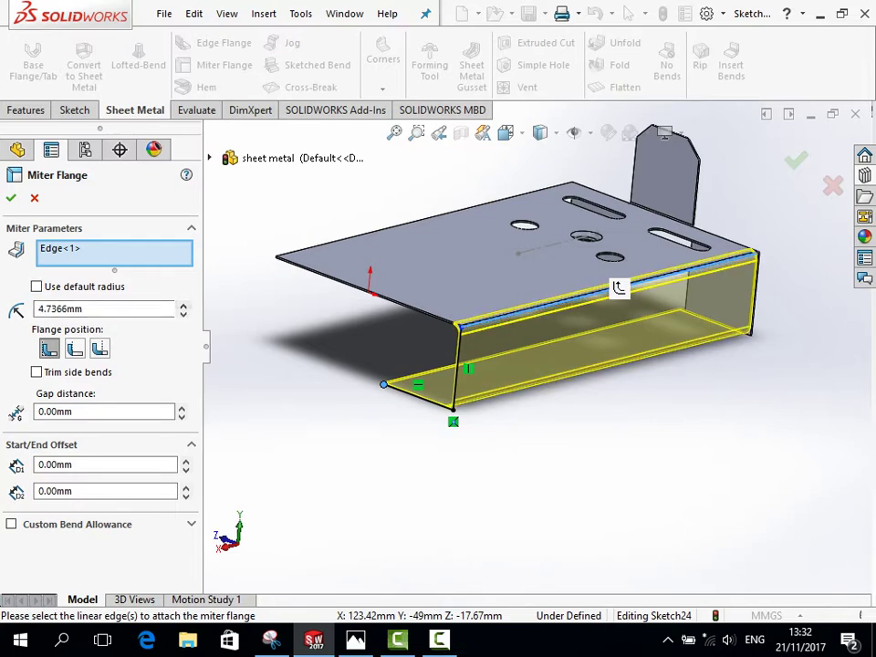
pyautogui.press('Left')
pyautogui.press('Left')
pyautogui.press('Left')
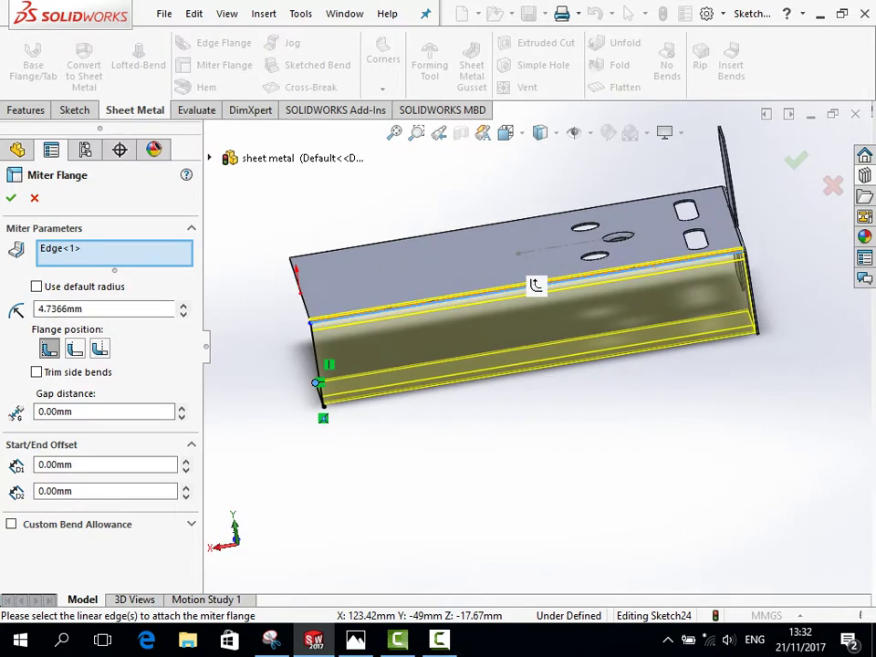
pyautogui.hotkey('shift', 'z')
pyautogui.hotkey('shift', 'z')
pyautogui.press('Down')
pyautogui.press('Down')
pyautogui.press('Down')
pyautogui.press('Down')
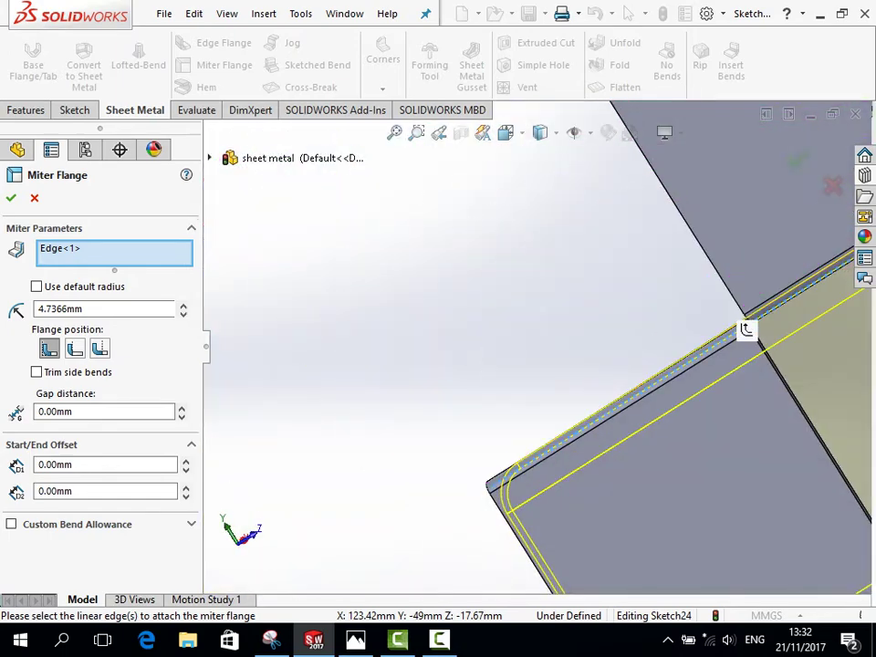
pyautogui.moveTo(746, 330); pyautogui.dragTo(567, 329, button='middle')
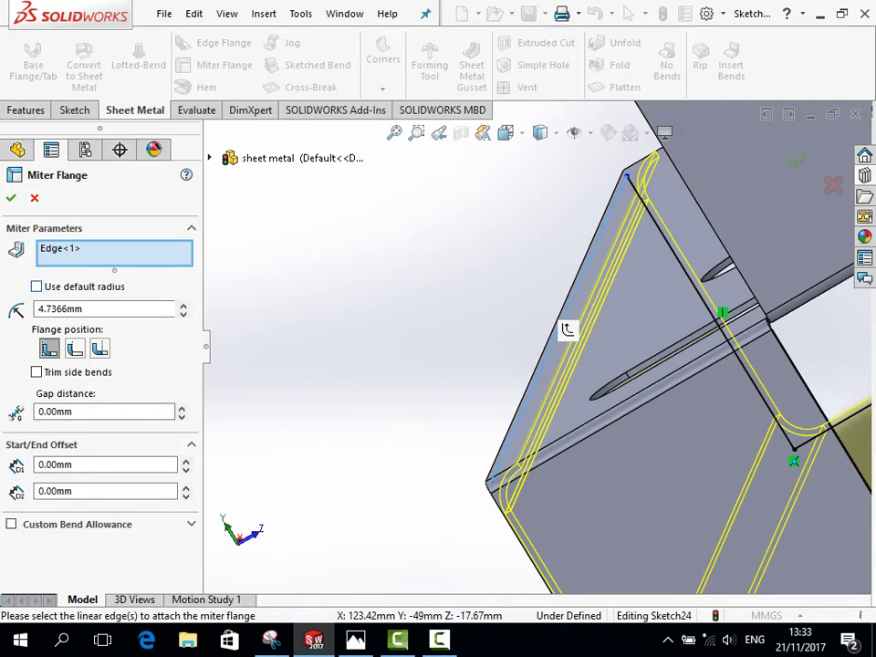
pyautogui.moveTo(567, 330)
pyautogui.mouseDown(button='middle')
pyautogui.moveTo(598, 316)
pyautogui.moveTo(576, 331)
pyautogui.moveTo(656, 339)
pyautogui.moveTo(867, 301)
pyautogui.mouseUp(button='middle')
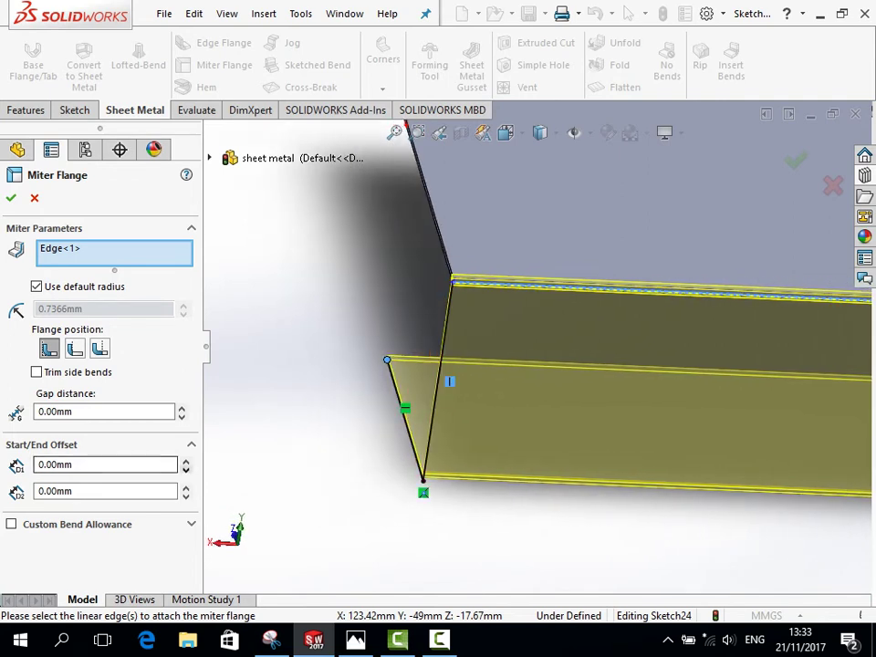
# Try miter flange start offsets up to 40mm and end offsets up to 30mm.
pyautogui.click(185, 460)
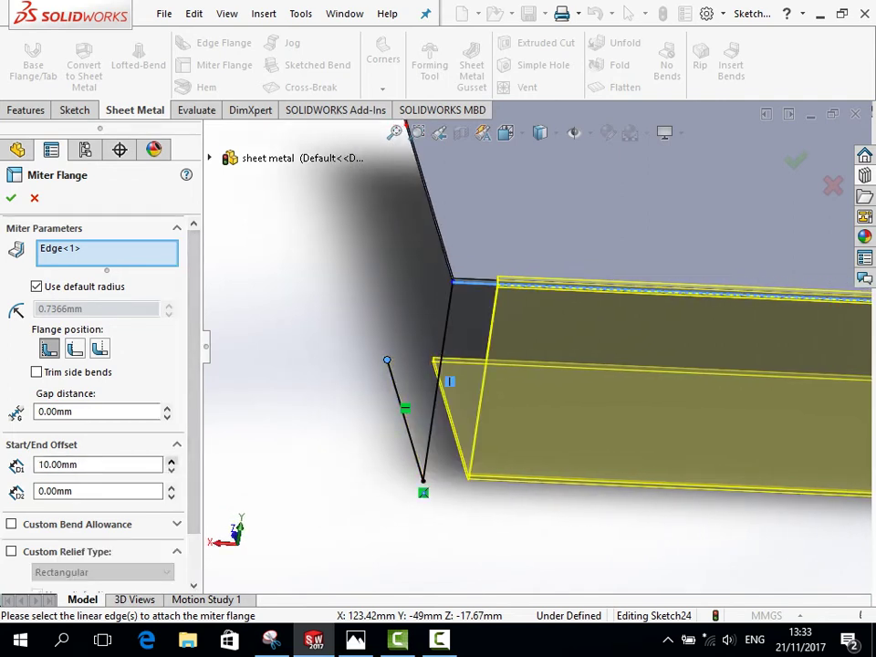
pyautogui.click(171, 459)
pyautogui.scroll(5, 541, 321)
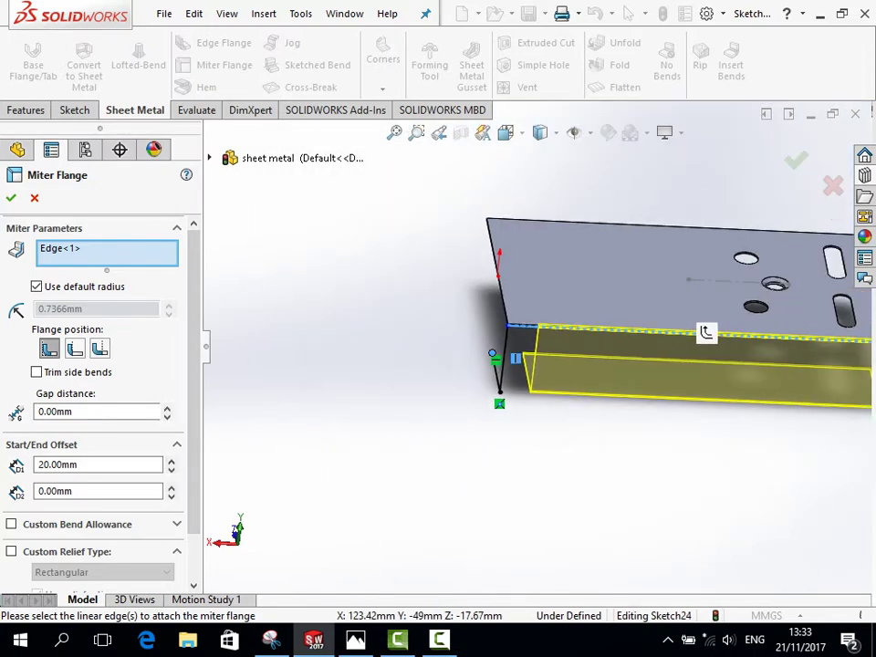
pyautogui.press('space')
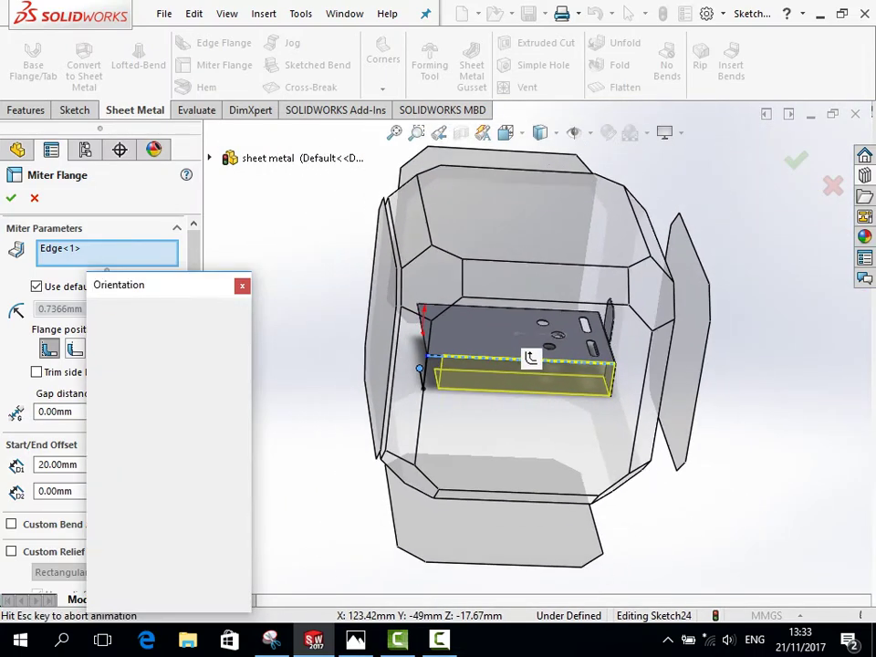
pyautogui.click(556, 340)
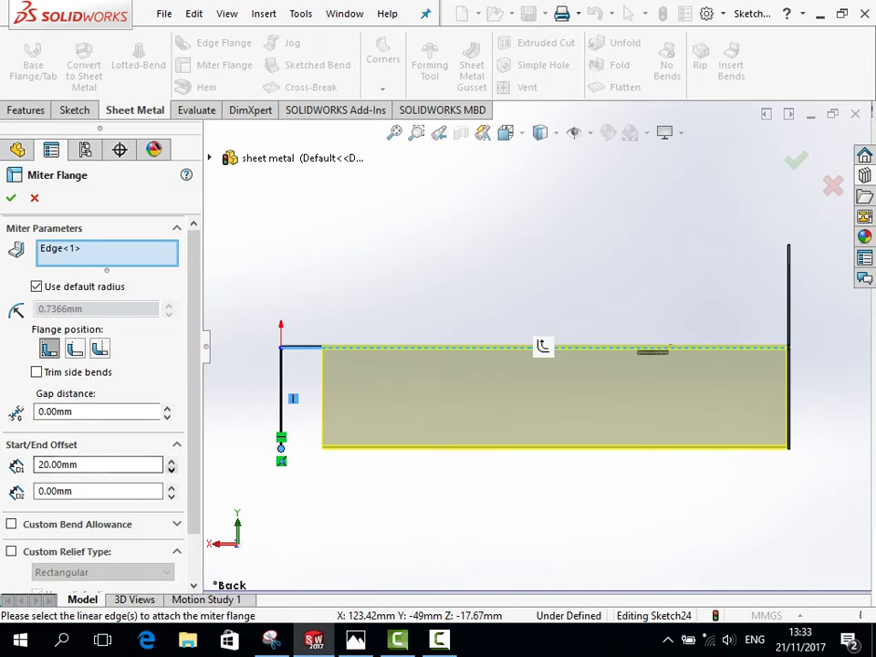
pyautogui.click(170, 460)
pyautogui.click(171, 460)
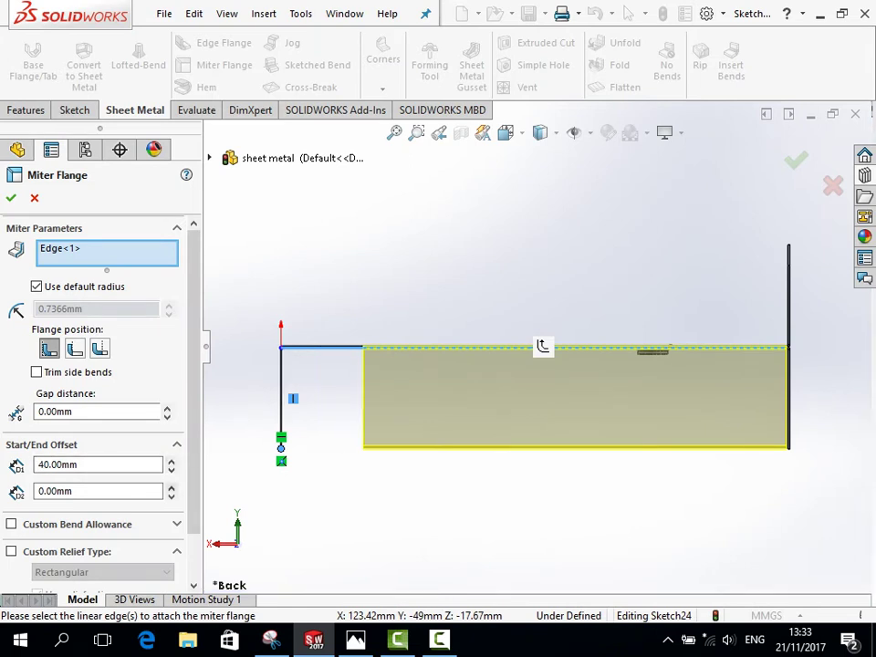
pyautogui.click(170, 486)
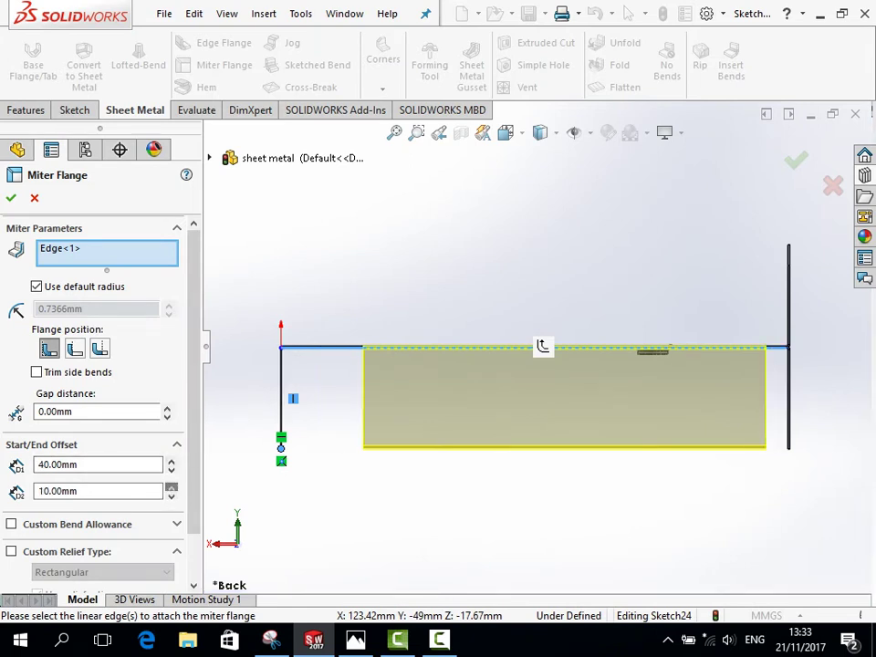
pyautogui.click(171, 486)
pyautogui.click(171, 487)
pyautogui.moveTo(542, 346); pyautogui.dragTo(672, 372, button='middle')
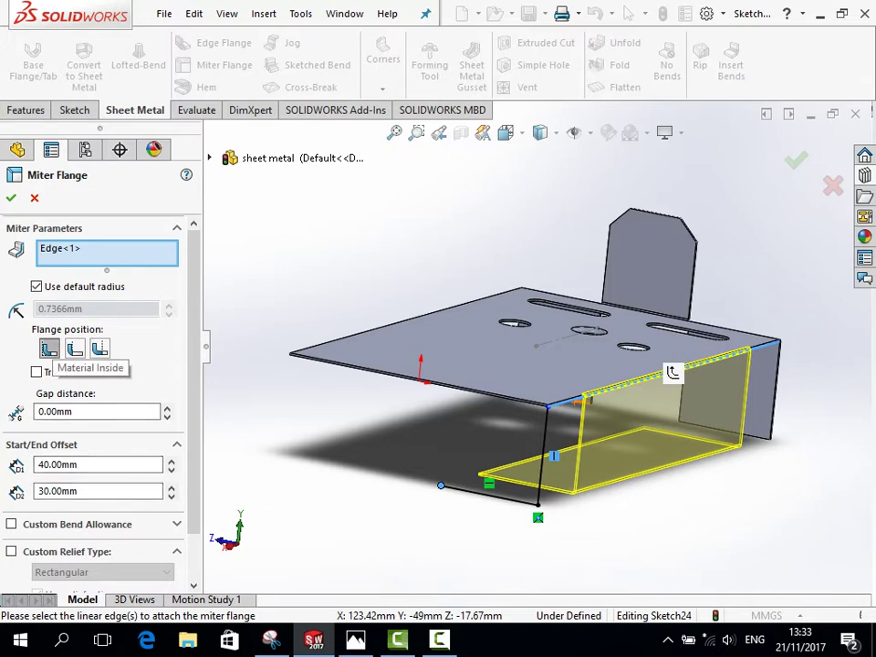
# Set the flange to Material Inside, turn off trim side bends, and use Rectangular custom relief.
pyautogui.click(74, 347)
pyautogui.click(99, 347)
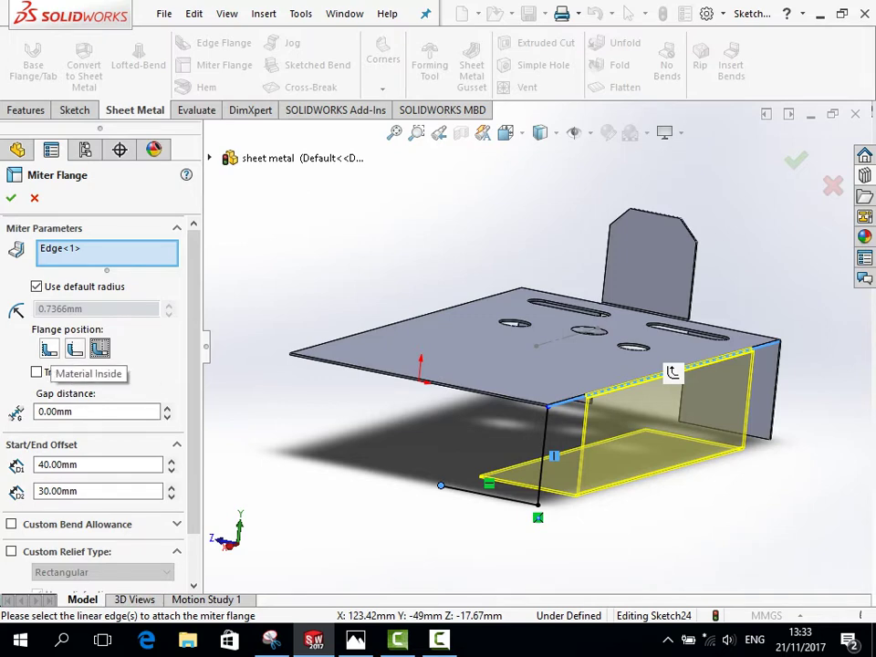
pyautogui.click(49, 348)
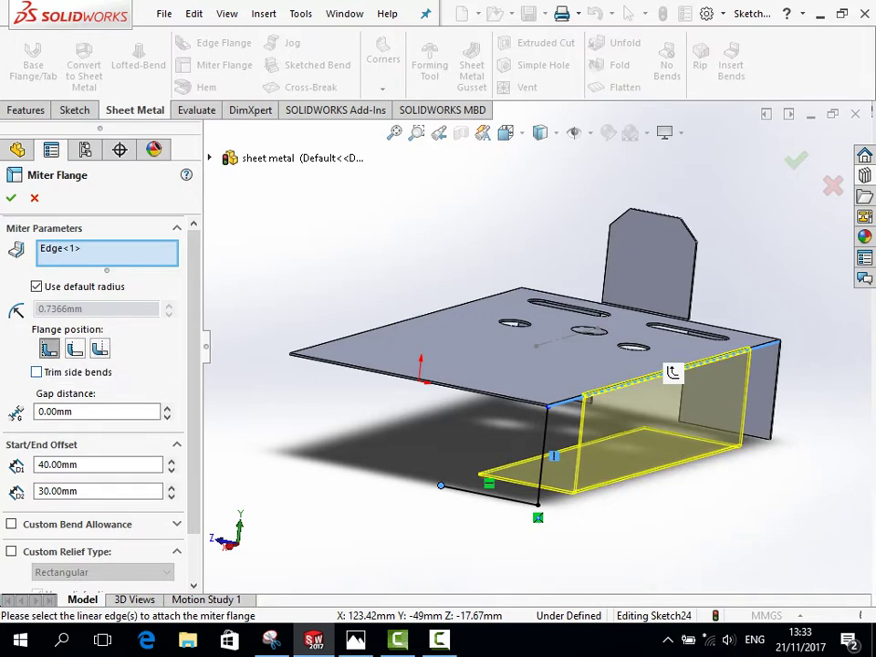
pyautogui.click(37, 371)
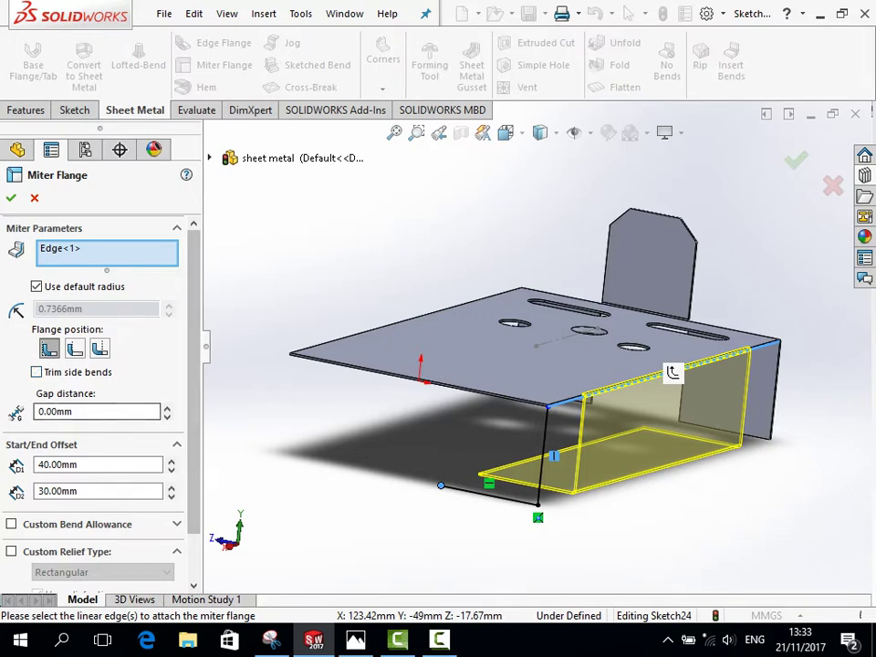
pyautogui.scroll(-1, 91, 365)
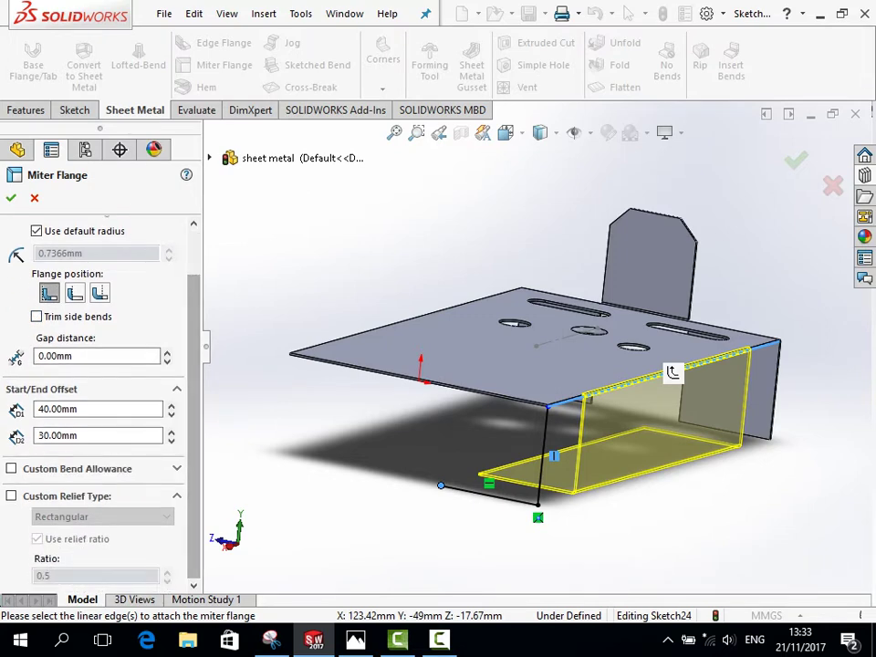
pyautogui.click(11, 495)
pyautogui.click(102, 517)
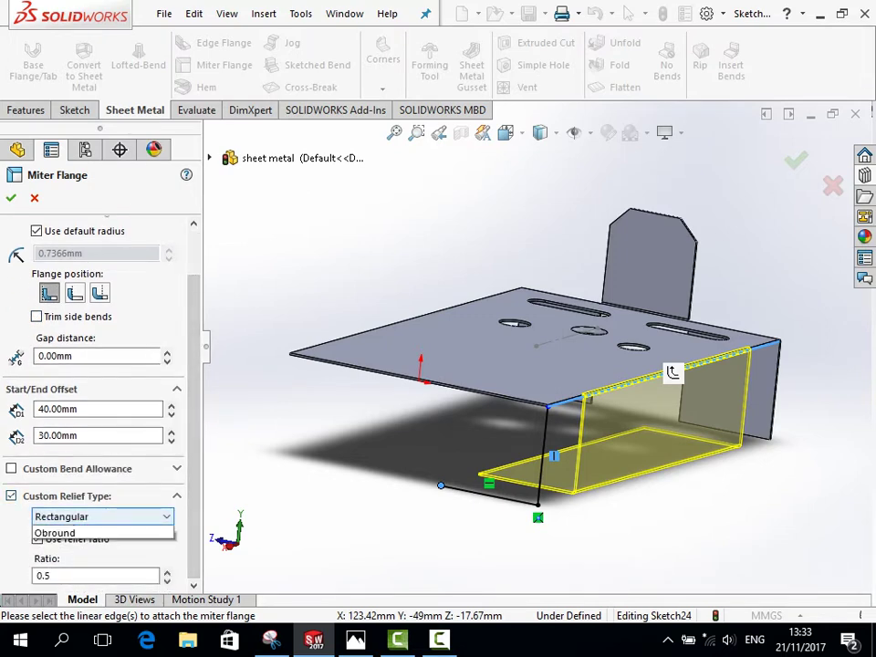
pyautogui.click(55, 529)
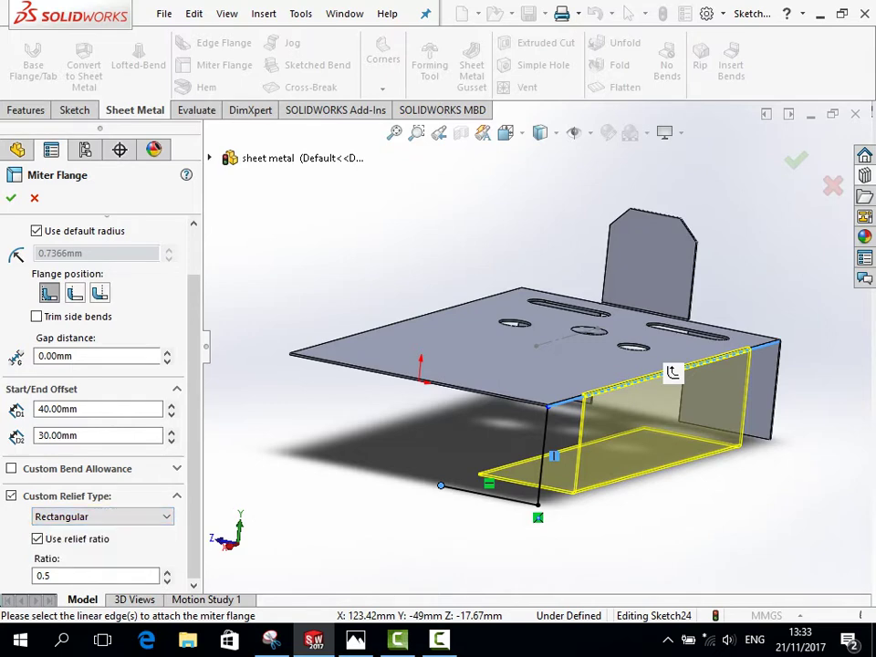
# Clear the start and end offsets, check the flange from the side, and confirm Miter Flange1.
pyautogui.press('Left')
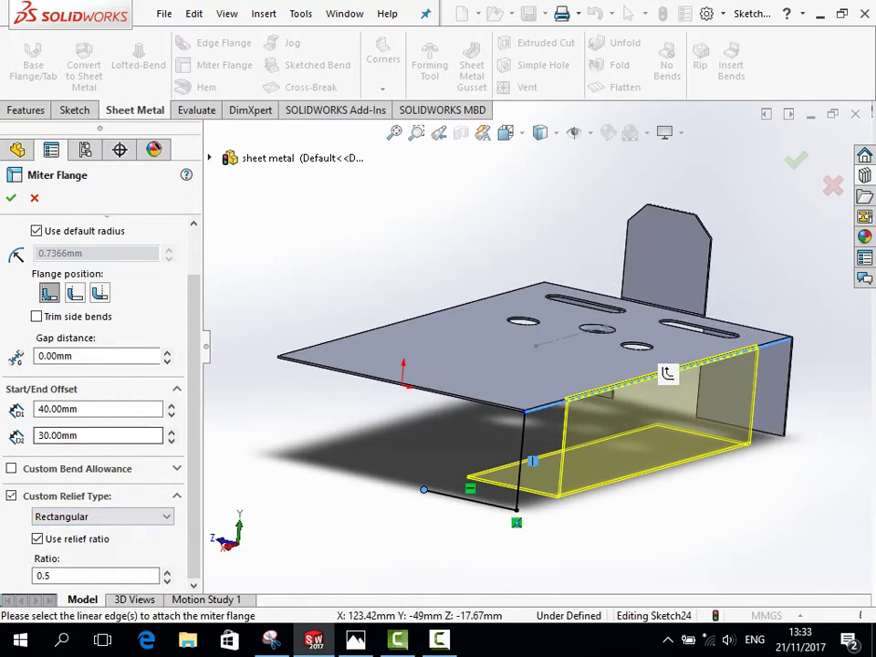
pyautogui.scroll(-1, 99, 409)
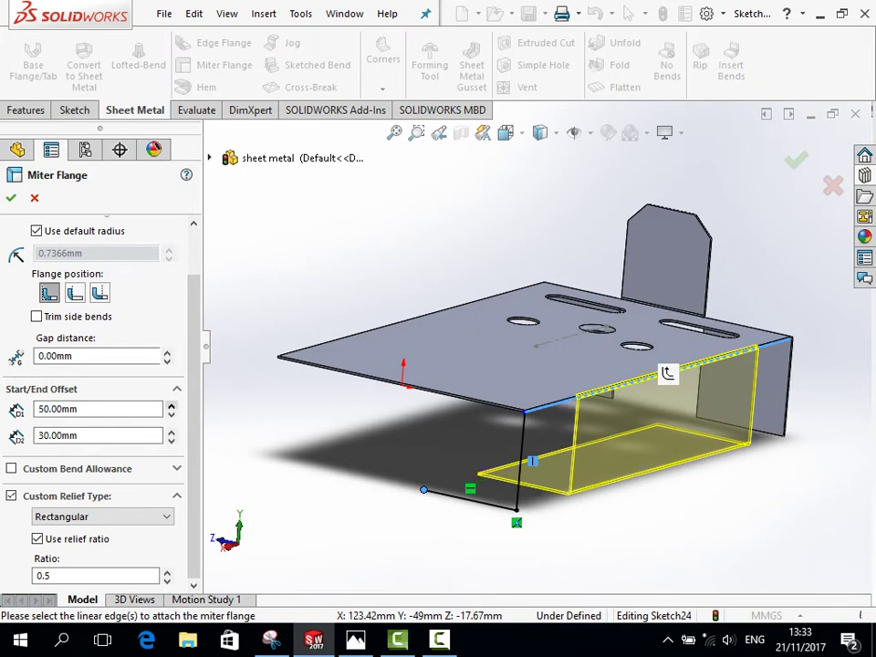
pyautogui.scroll(-2, 99, 409)
pyautogui.scroll(-1, 98, 408)
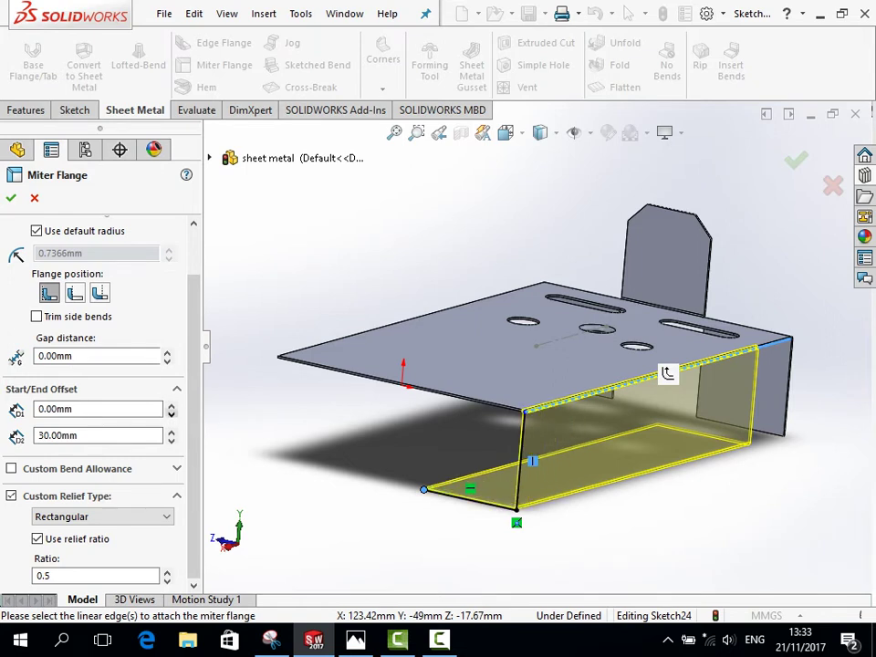
pyautogui.scroll(2, 98, 435)
pyautogui.scroll(-3, 98, 435)
pyautogui.scroll(-2, 98, 435)
pyautogui.click(191, 444)
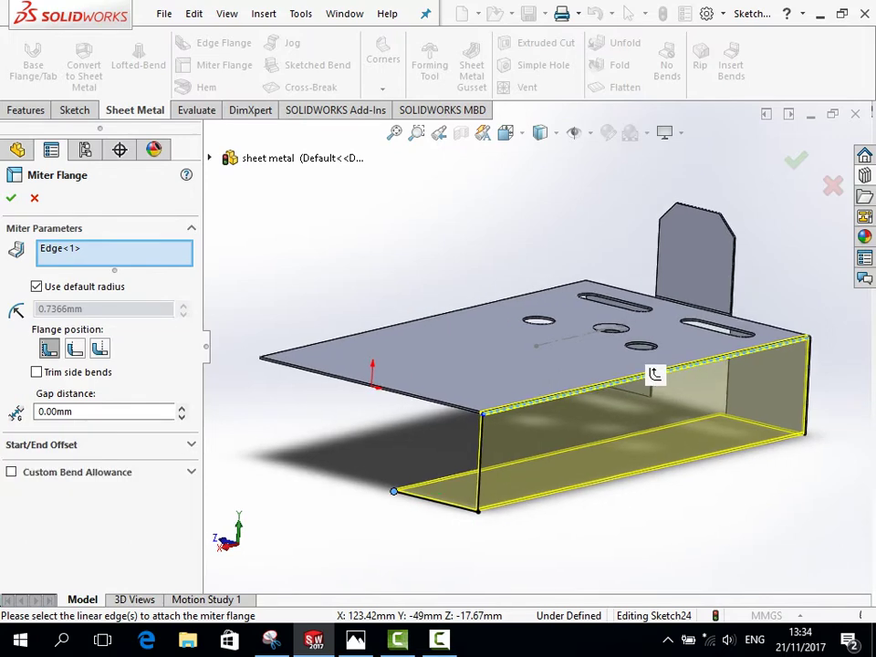
pyautogui.moveTo(548, 410); pyautogui.dragTo(511, 411, button='middle')
pyautogui.click(11, 197)
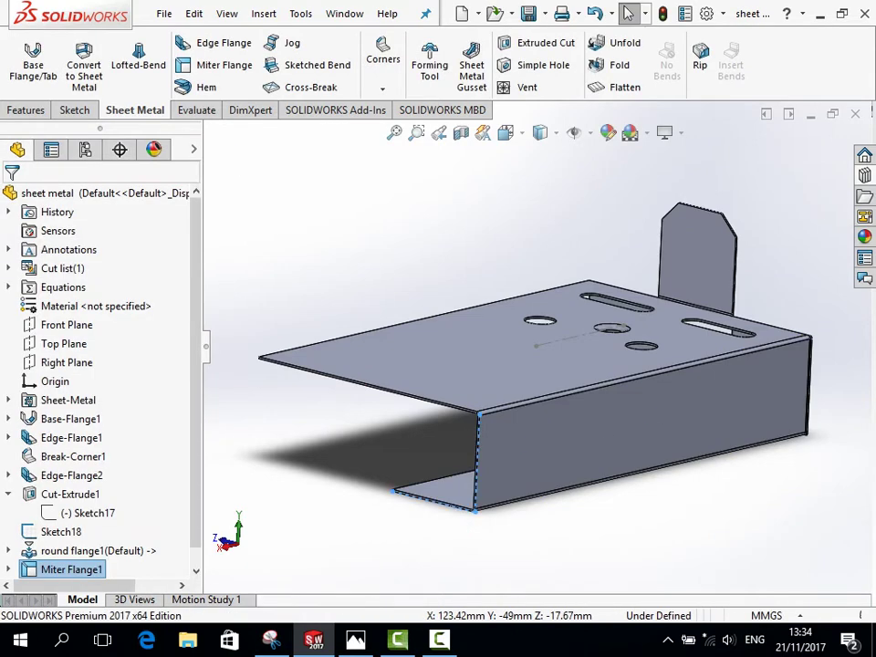
pyautogui.moveTo(547, 411); pyautogui.dragTo(602, 511, button='middle')
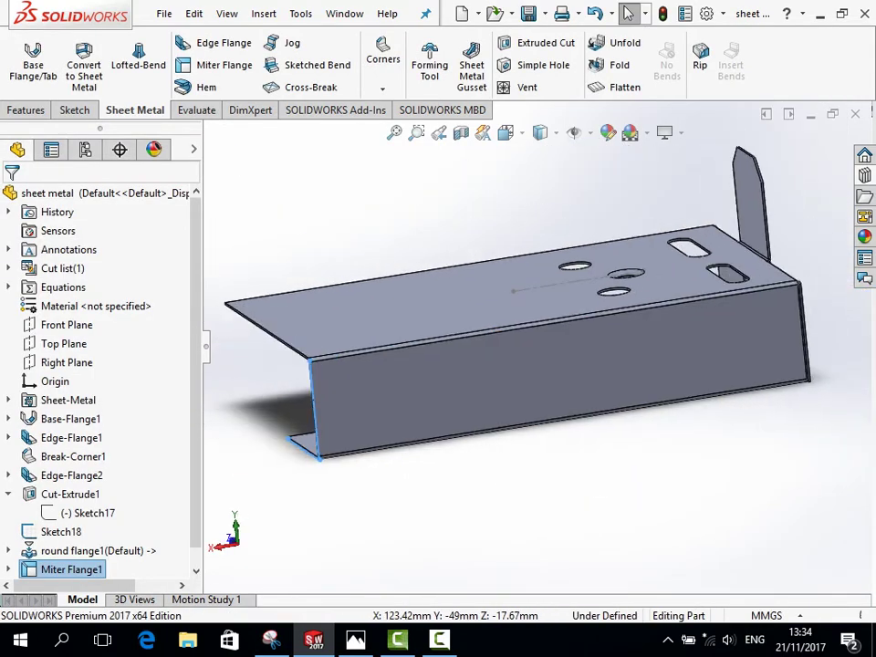
pyautogui.scroll(-3, 693, 356)
pyautogui.scroll(-2, 693, 356)
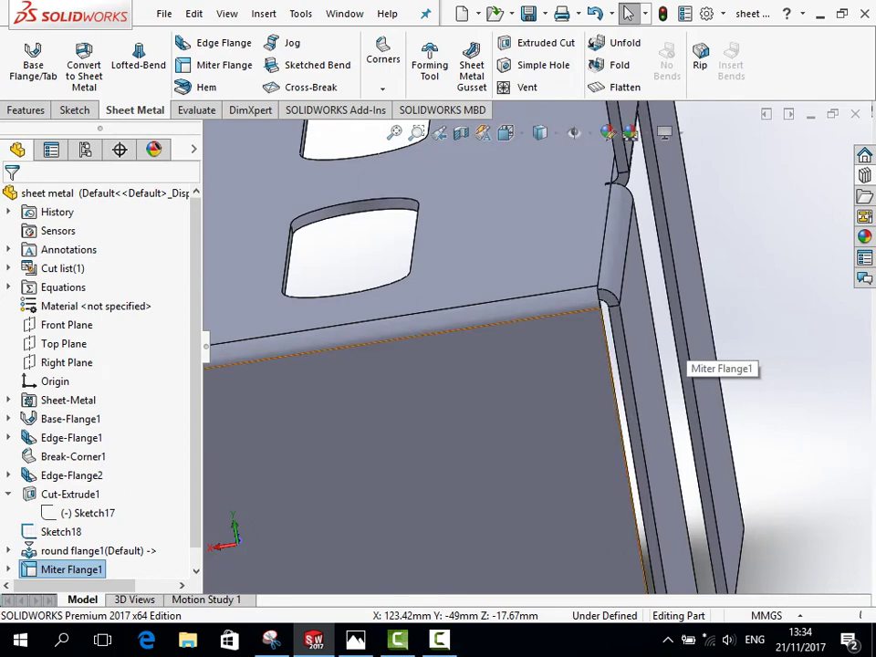
pyautogui.scroll(-2, 693, 356)
pyautogui.moveTo(373, 416); pyautogui.dragTo(347, 411, button='middle')
pyautogui.scroll(3, 347, 411)
pyautogui.scroll(-3, 330, 407)
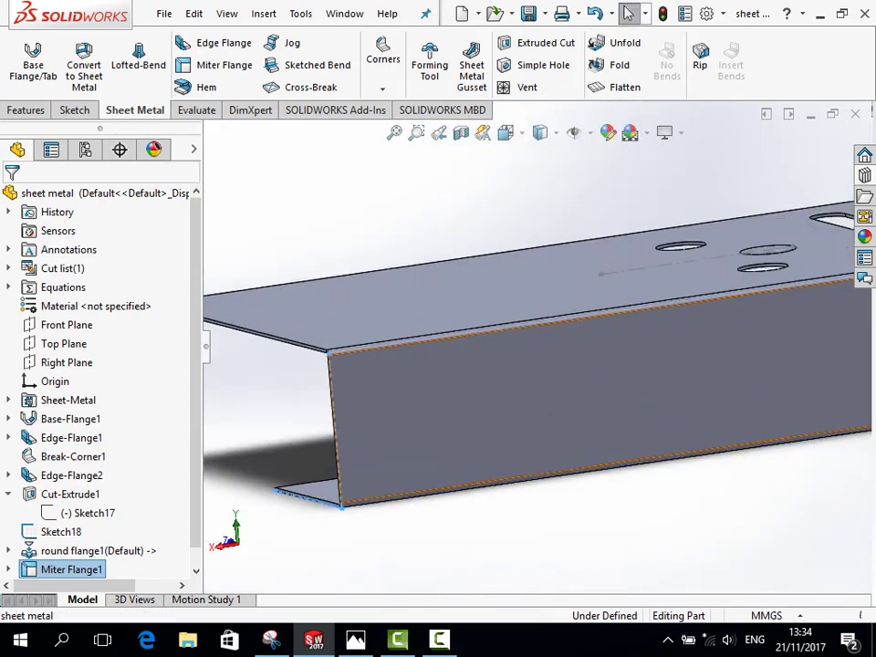
pyautogui.scroll(-2, 330, 407)
pyautogui.scroll(1, 330, 407)
pyautogui.scroll(3, 330, 407)
pyautogui.scroll(-4, 481, 411)
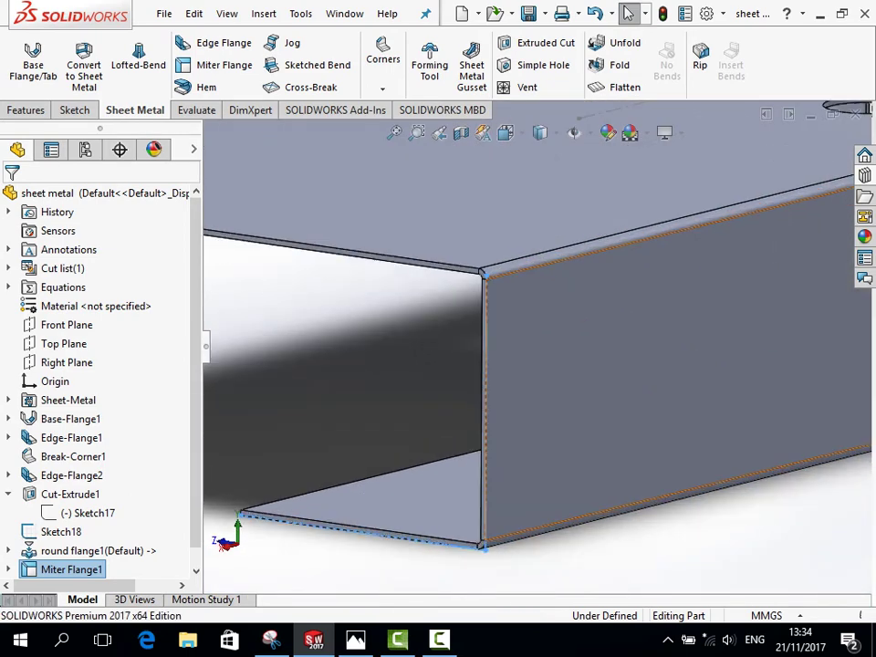
pyautogui.scroll(-1, 482, 410)
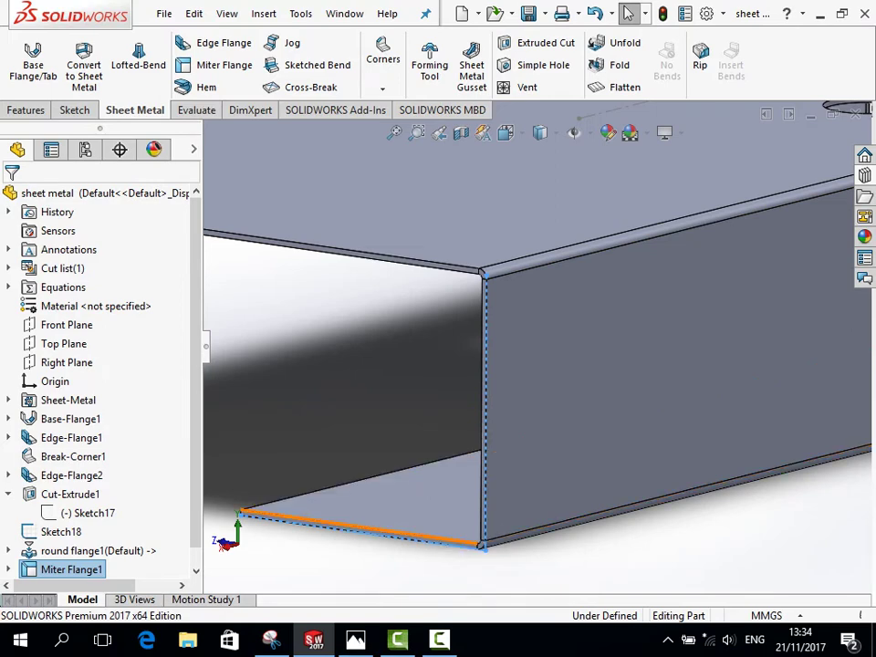
pyautogui.click(356, 639)
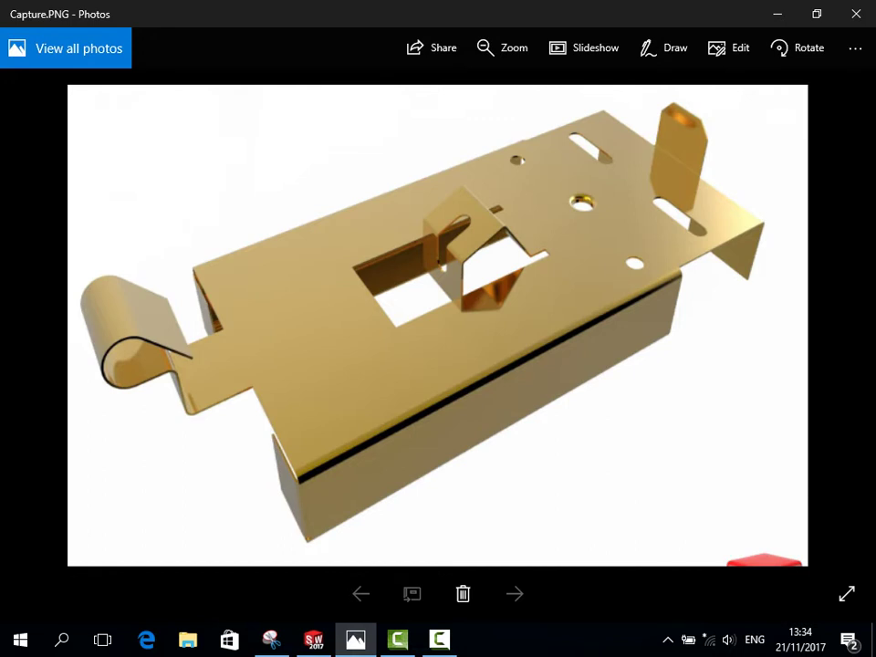
pyautogui.hotkey('alt', 'Tab')
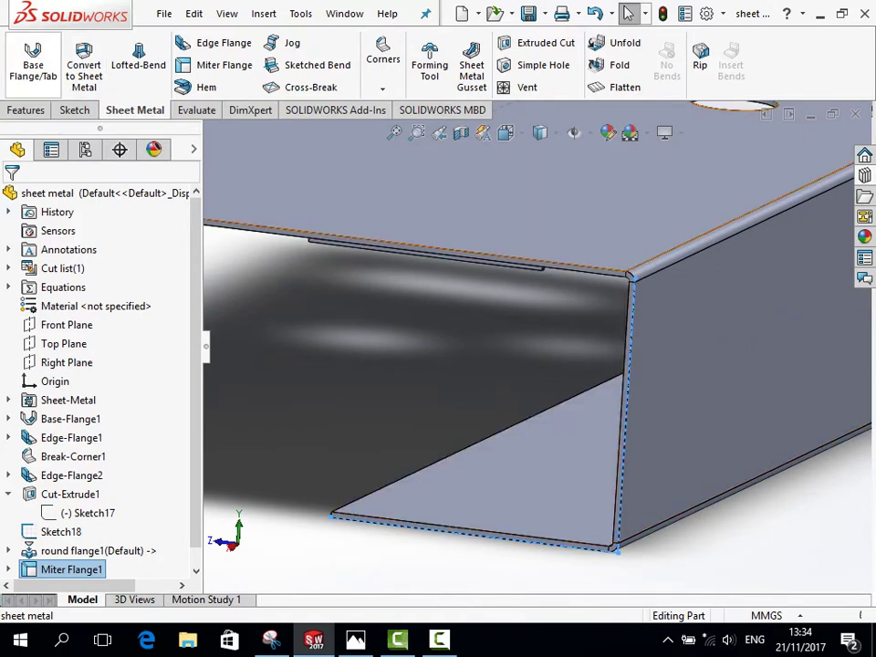
# Begin a base flange sketch on the folded lip, then abandon the empty sketch.
pyautogui.click(33, 53)
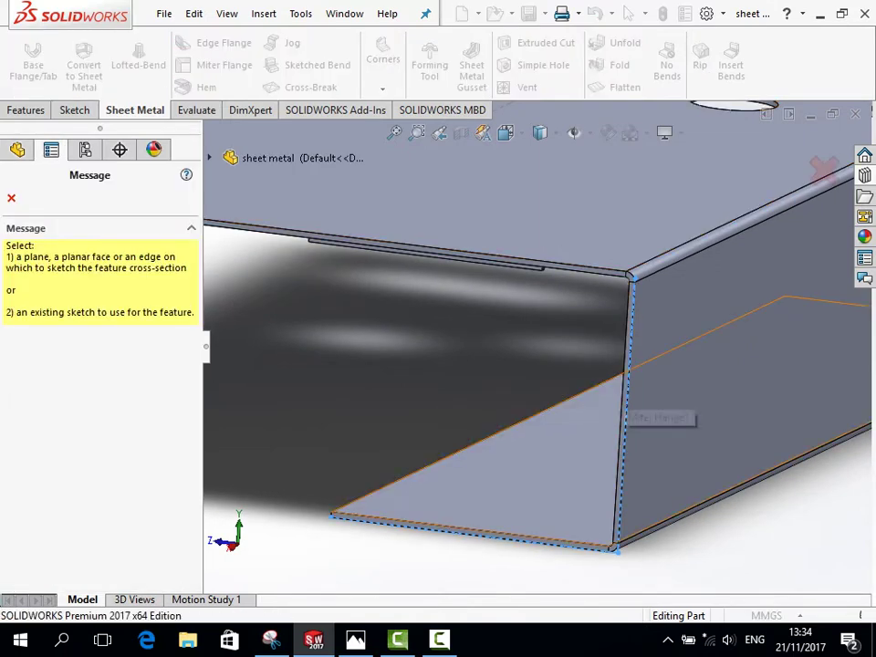
pyautogui.click(626, 401)
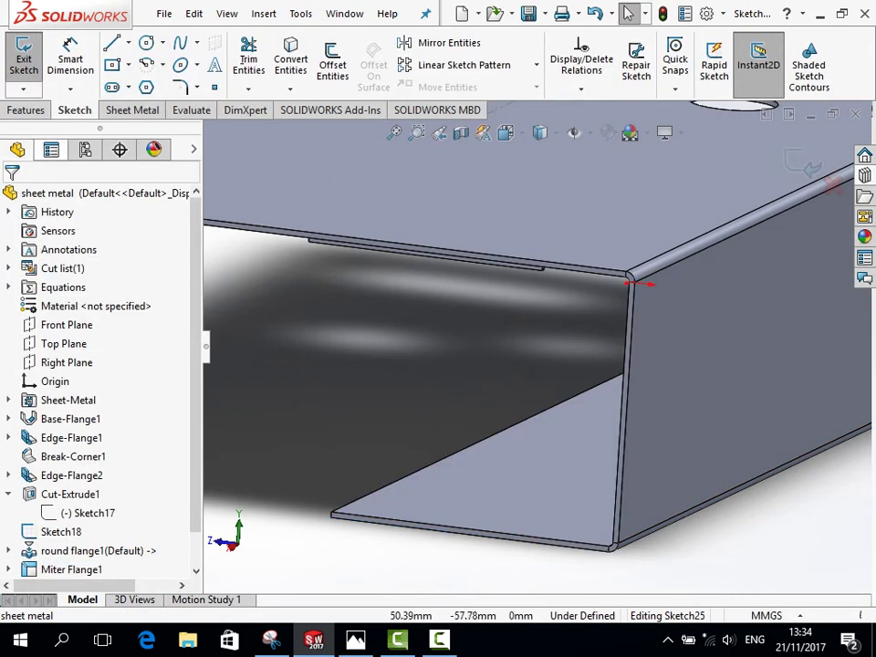
pyautogui.click(134, 109)
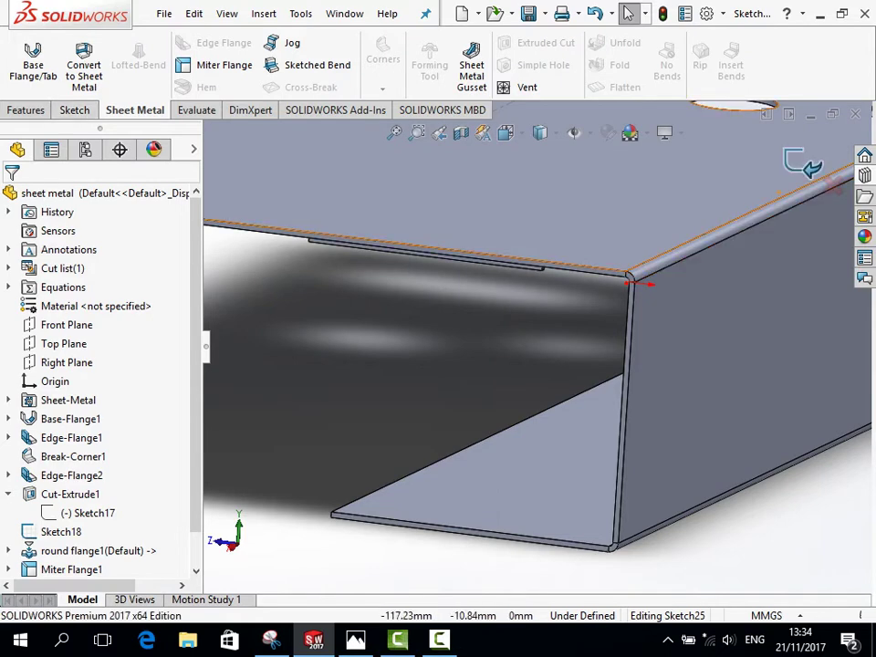
pyautogui.click(807, 164)
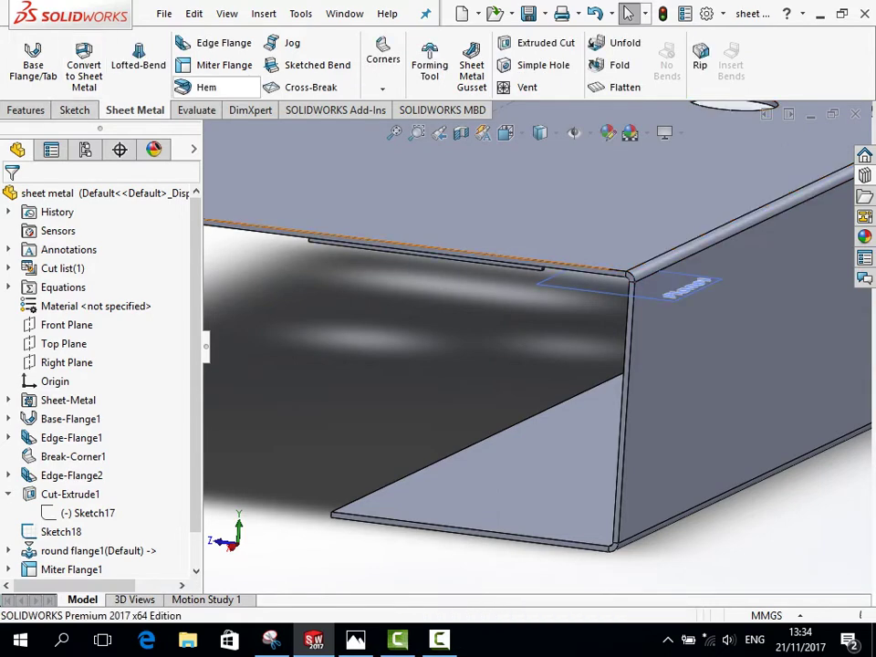
# Add an edge flange on the right vertical edge, length Up To Vertex at the lower-left corner.
pyautogui.click(223, 43)
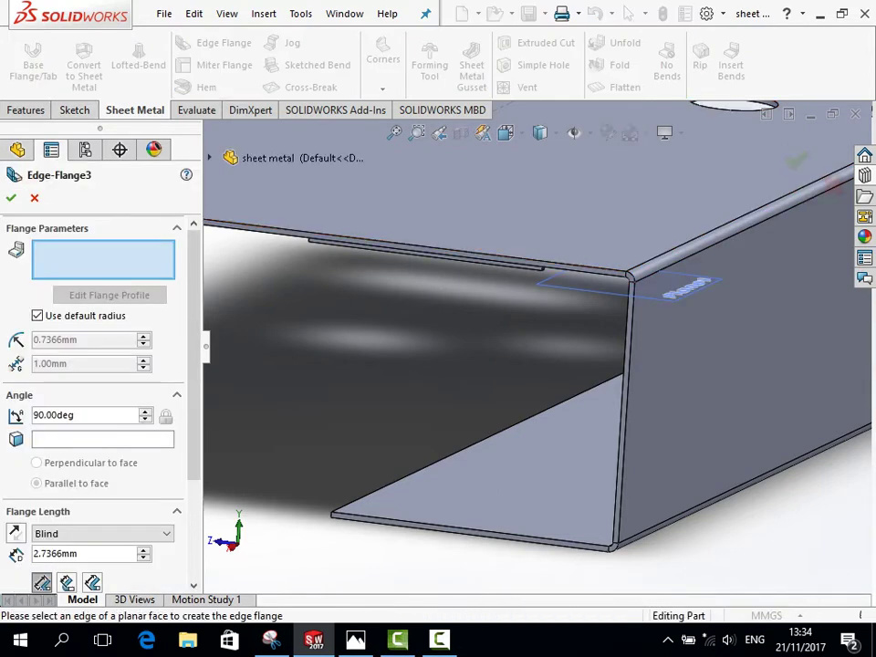
pyautogui.click(620, 411)
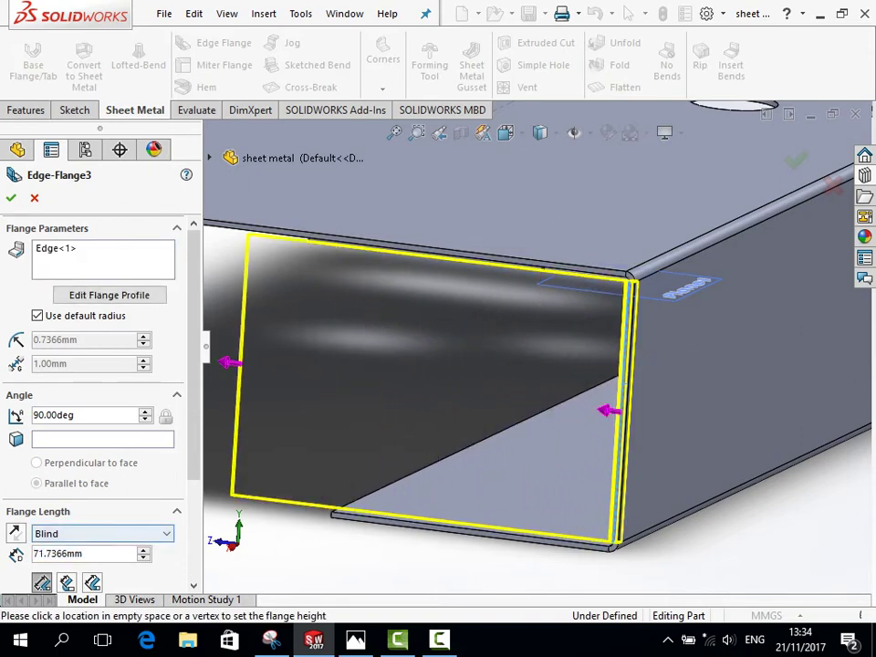
pyautogui.click(73, 534)
pyautogui.click(62, 560)
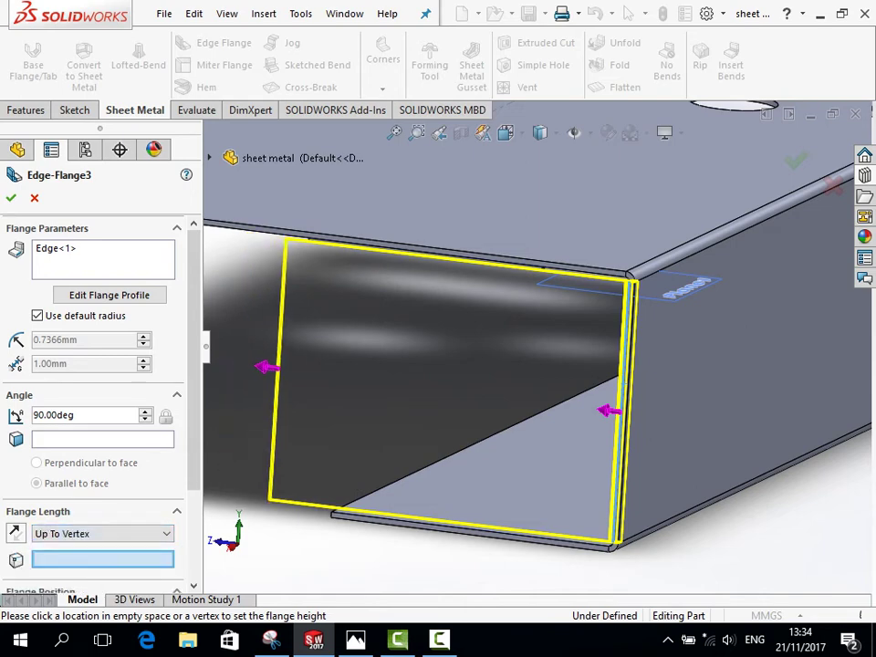
pyautogui.click(331, 512)
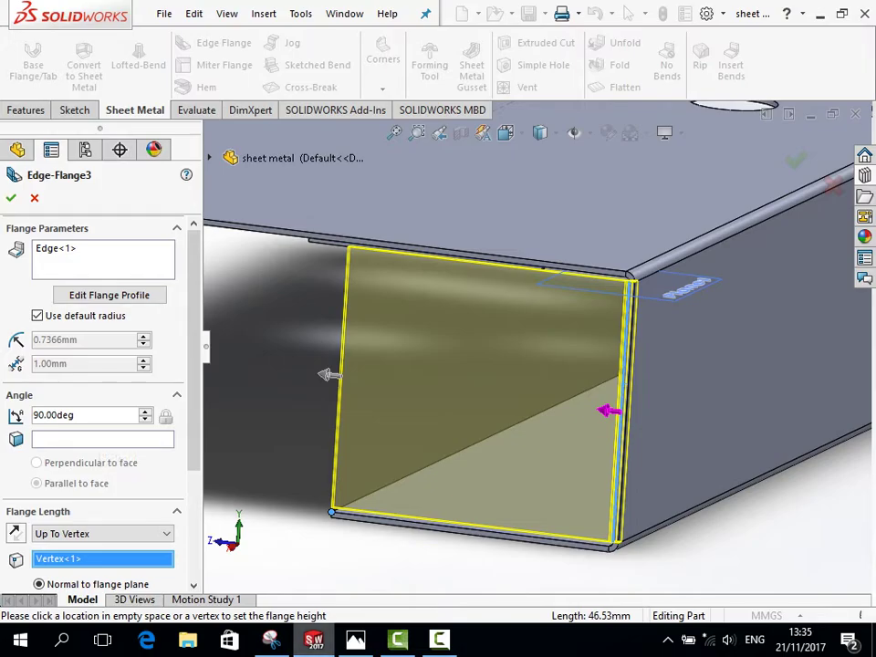
pyautogui.click(356, 639)
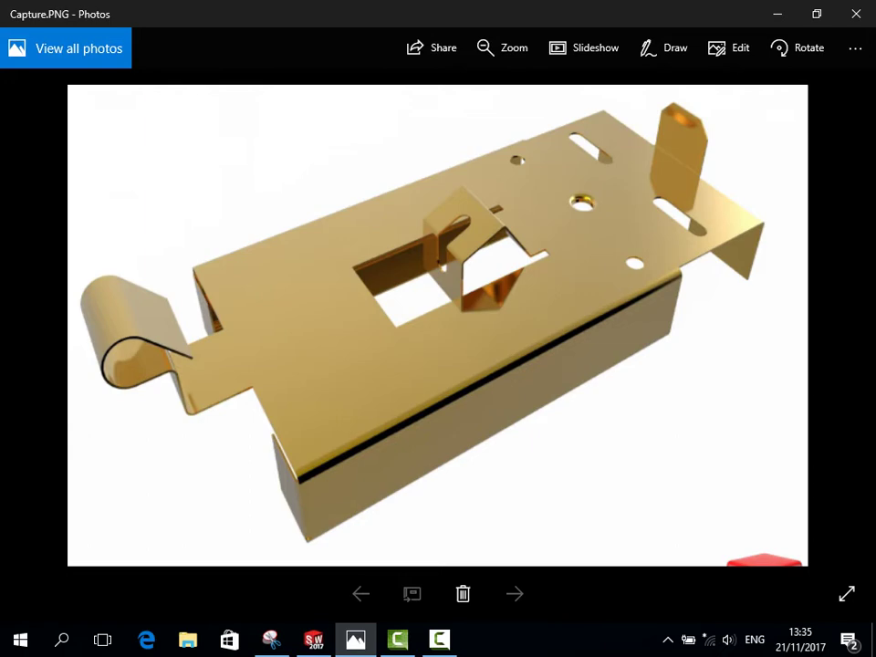
pyautogui.click(314, 639)
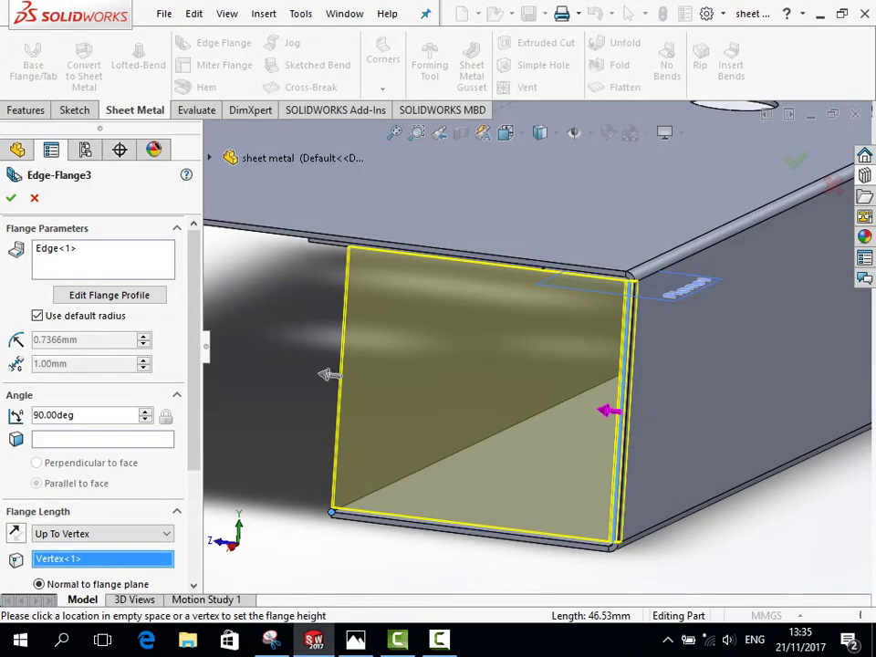
# Edit the Edge-Flange3 profile, lowering its top edge and raising its bottom above the lip, then finish.
pyautogui.click(109, 294)
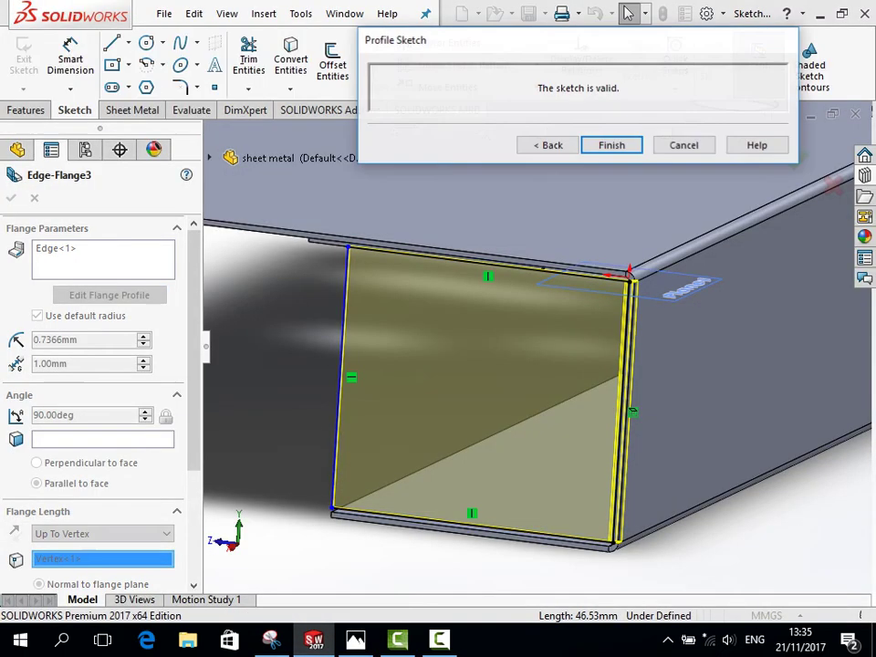
pyautogui.click(584, 275)
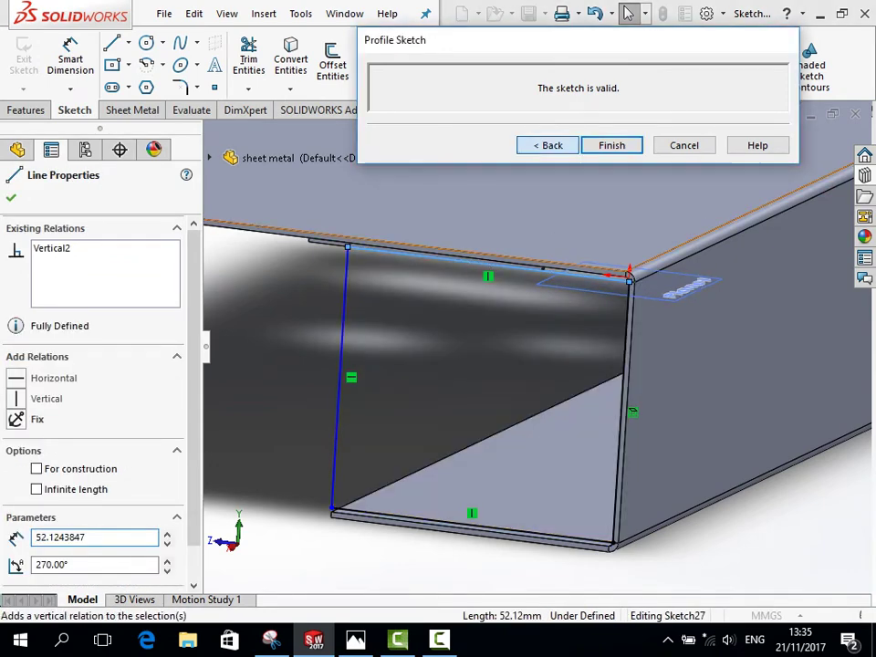
pyautogui.click(611, 145)
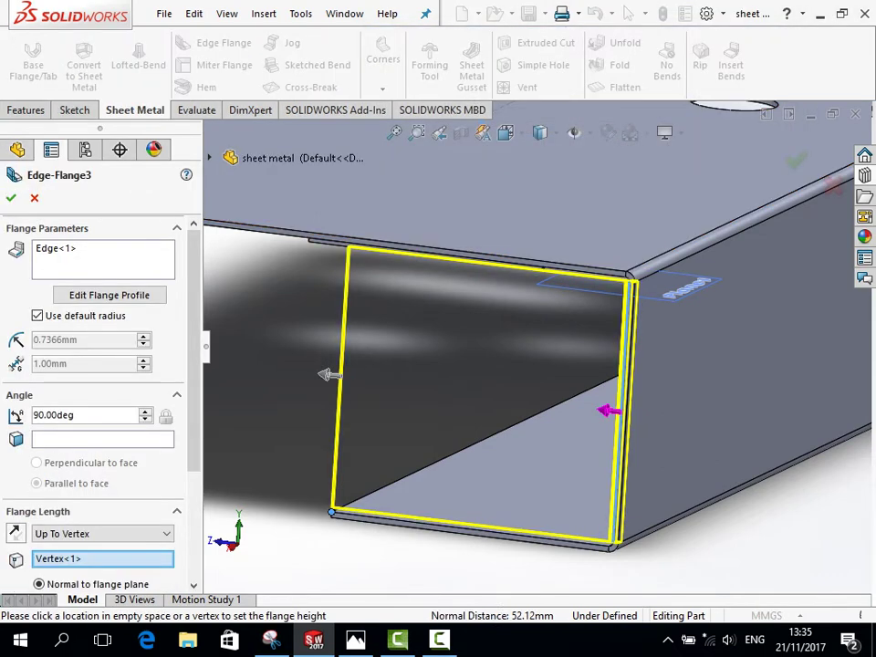
pyautogui.click(108, 295)
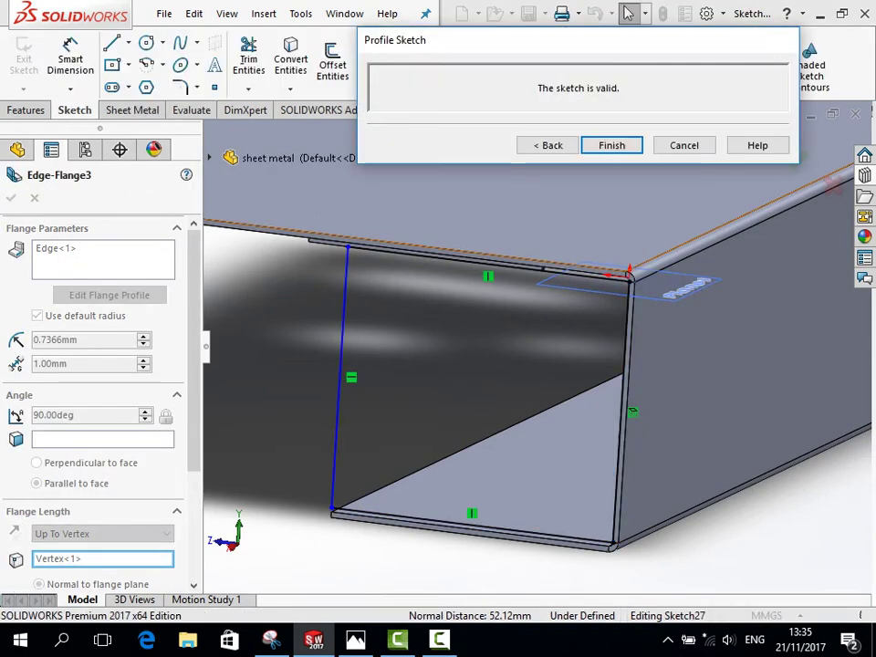
pyautogui.click(340, 384)
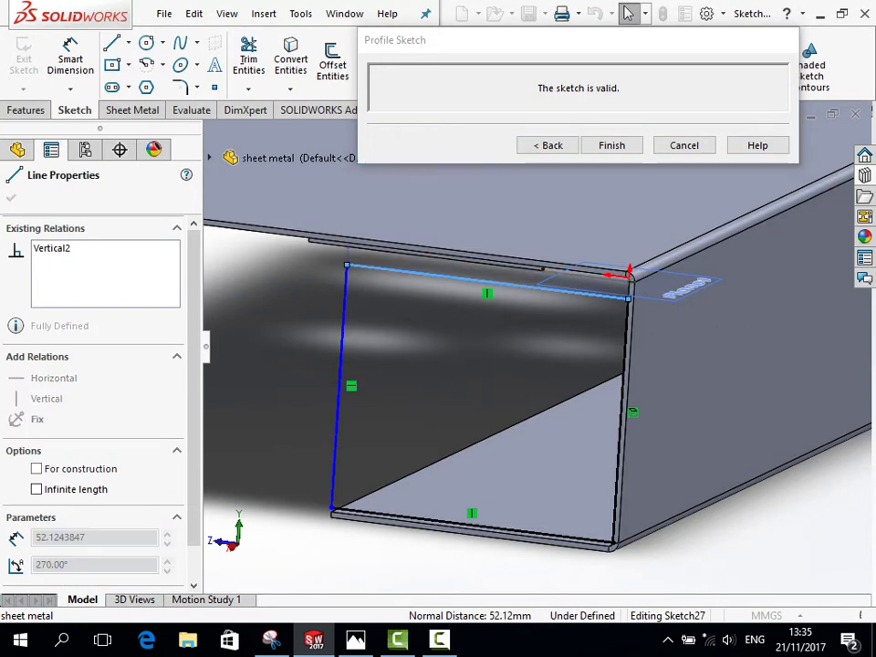
pyautogui.click(628, 401)
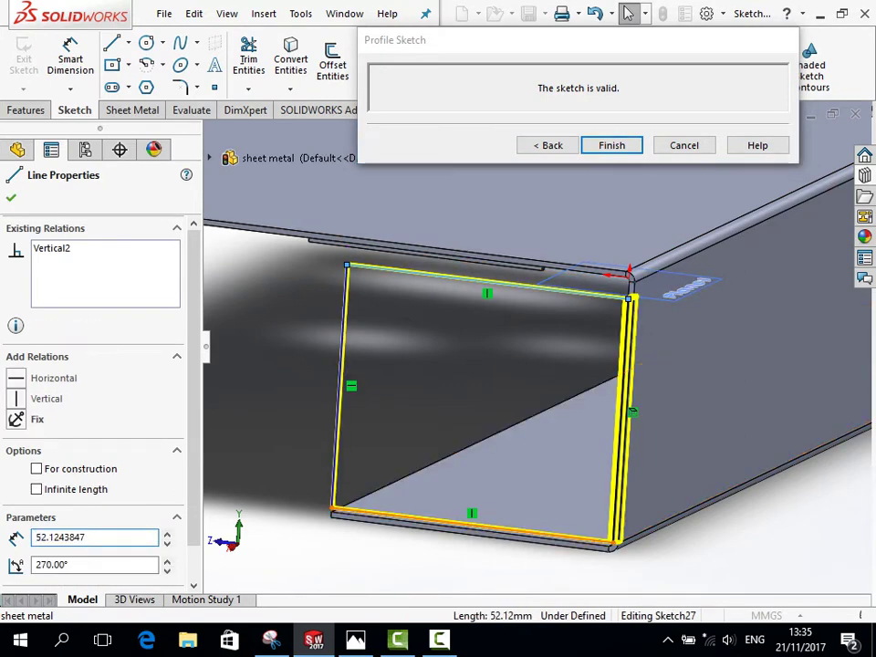
pyautogui.moveTo(472, 520); pyautogui.dragTo(473, 493)
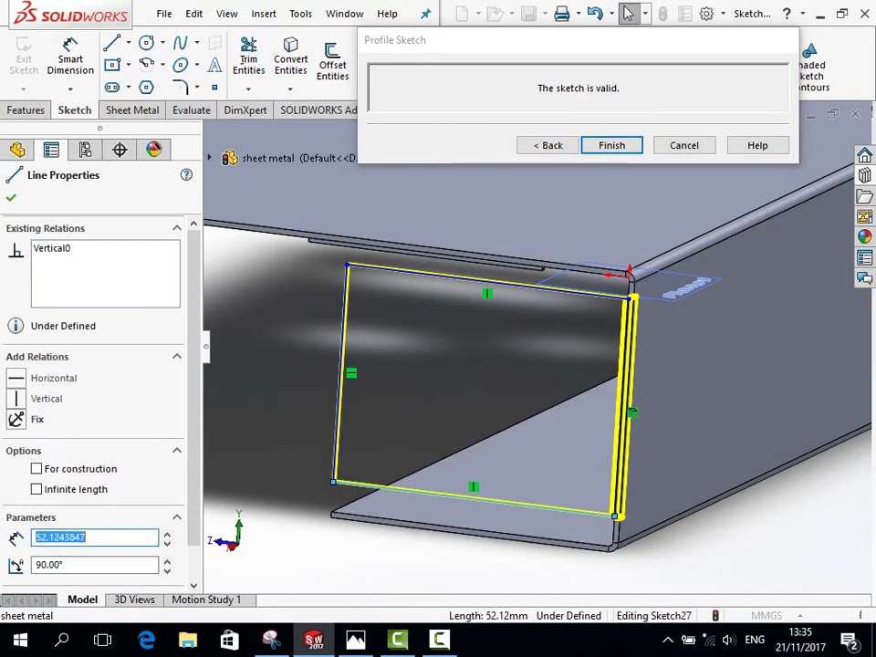
pyautogui.press('Escape')
pyautogui.click(611, 145)
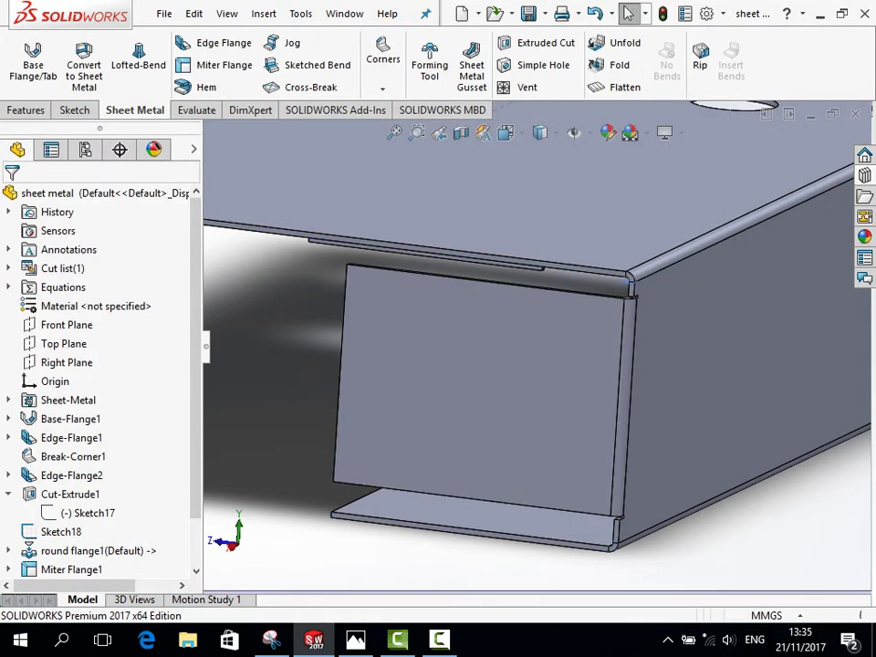
# Orbit and zoom to inspect Edge-Flange3 partly closing the box's open end.
pyautogui.moveTo(428, 383); pyautogui.dragTo(492, 365, button='middle')
pyautogui.moveTo(459, 157)
pyautogui.mouseDown(button='middle')
pyautogui.moveTo(566, 457)
pyautogui.moveTo(653, 219)
pyautogui.mouseUp(button='middle')
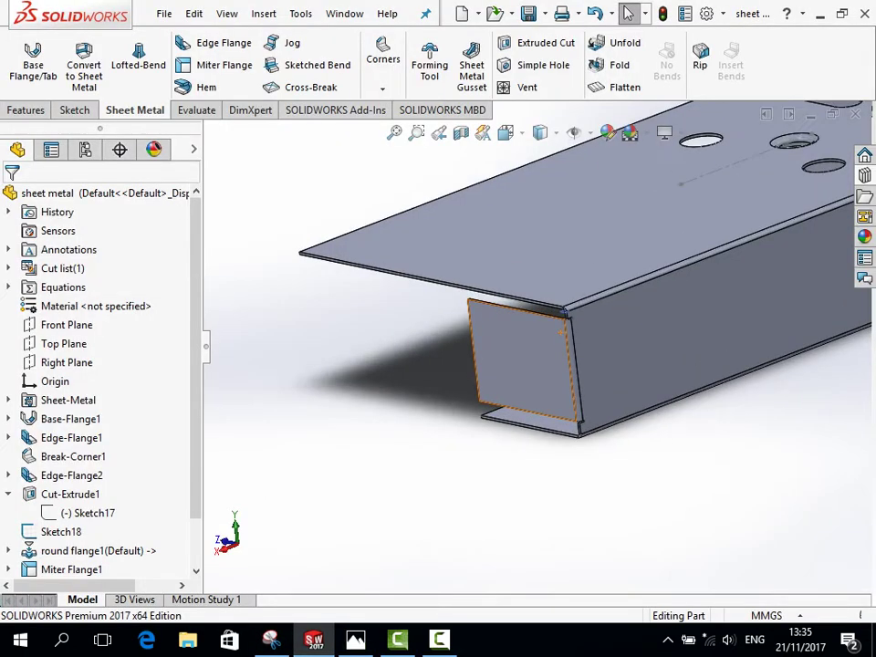
pyautogui.scroll(-5, 497, 447)
pyautogui.scroll(3, 552, 346)
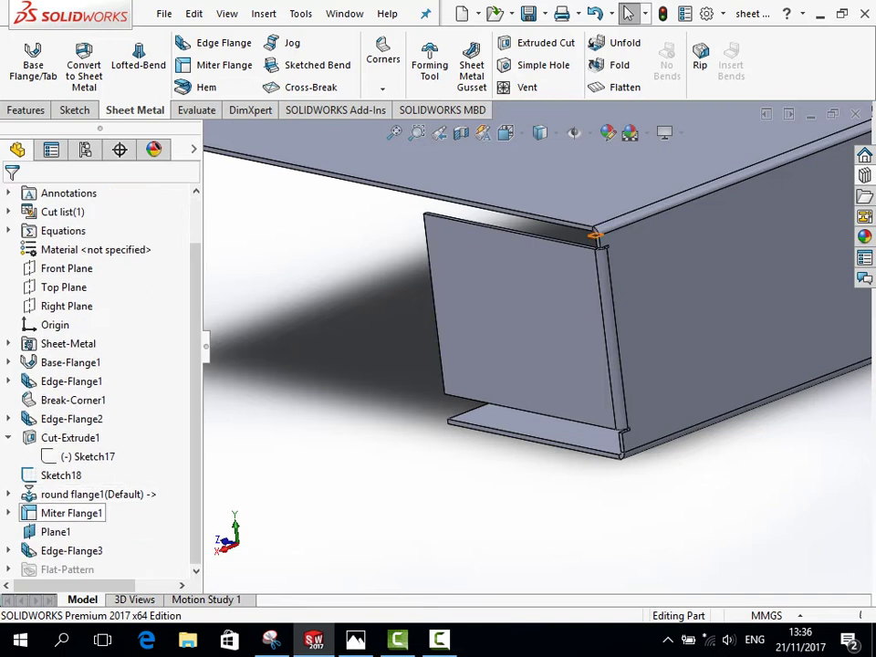
# Reopen Edge-Flange3 and rework its flange profile sketch, viewed normal to.
pyautogui.click(602, 244)
pyautogui.click(94, 495)
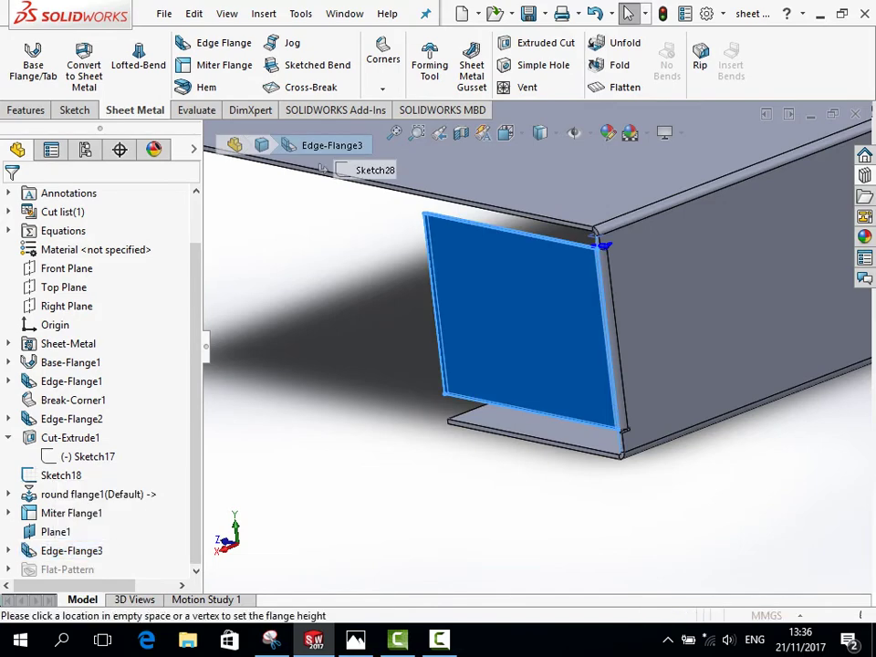
pyautogui.click(108, 295)
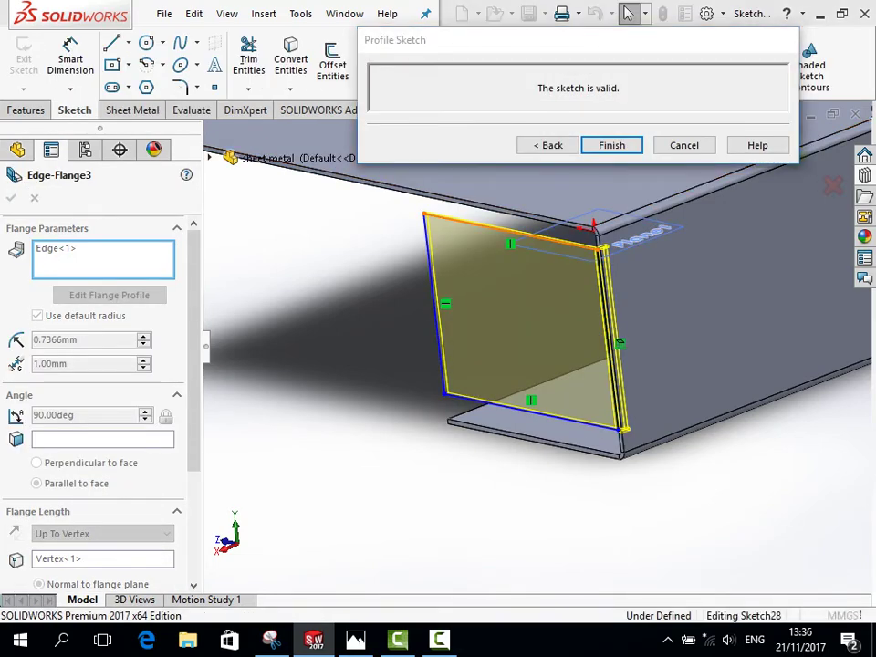
pyautogui.click(507, 210)
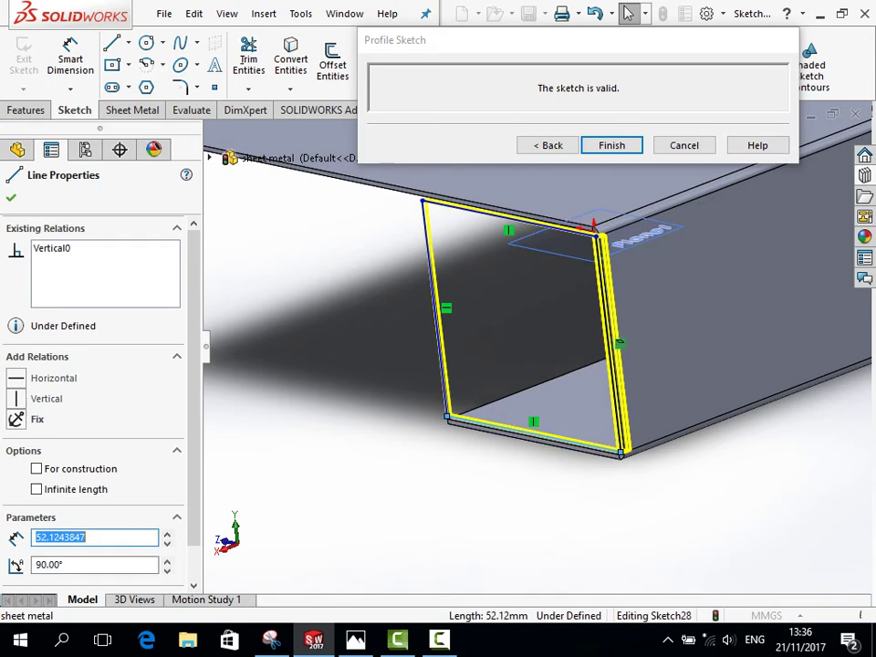
pyautogui.hotkey('ctrl', '8')
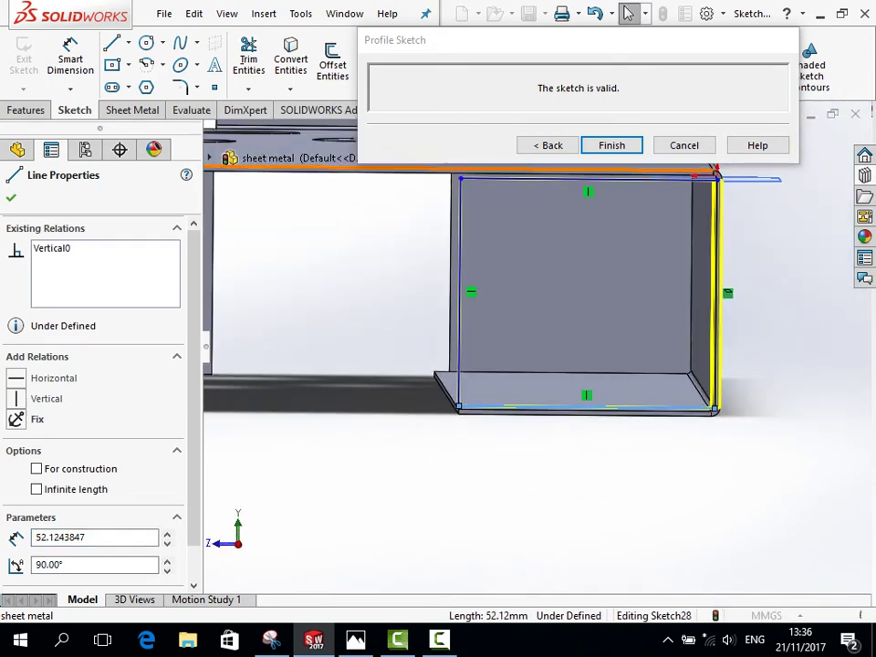
pyautogui.press('Return')
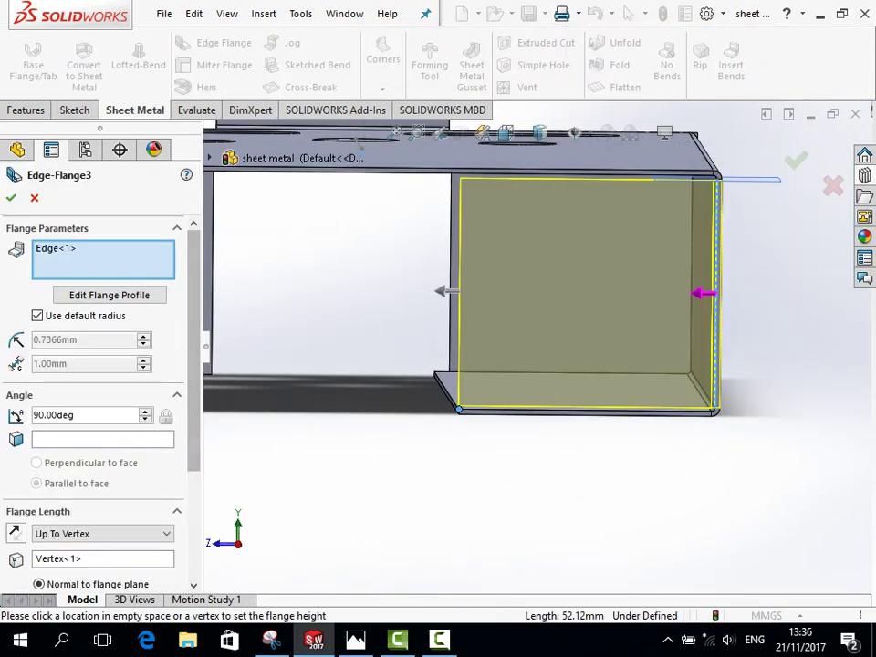
# Give Edge-Flange3 a custom rectangular bend relief with ratio 0.5.
pyautogui.scroll(-5, 96, 365)
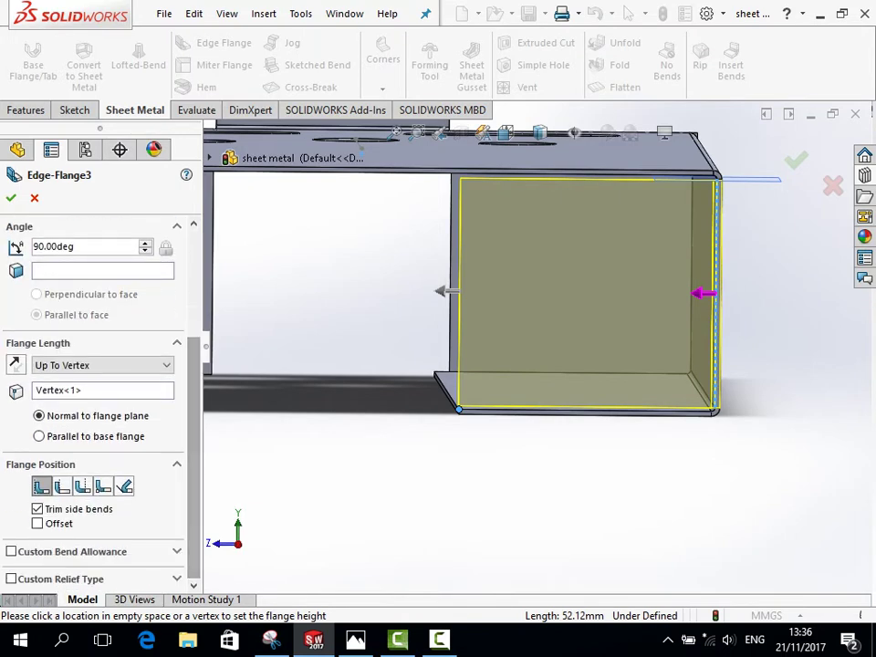
pyautogui.click(11, 578)
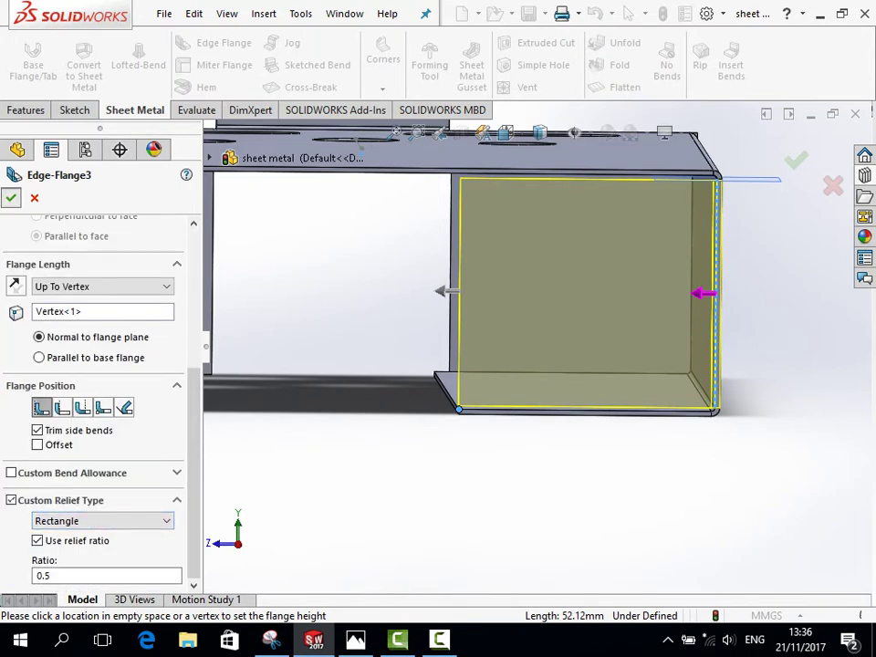
pyautogui.press('Return')
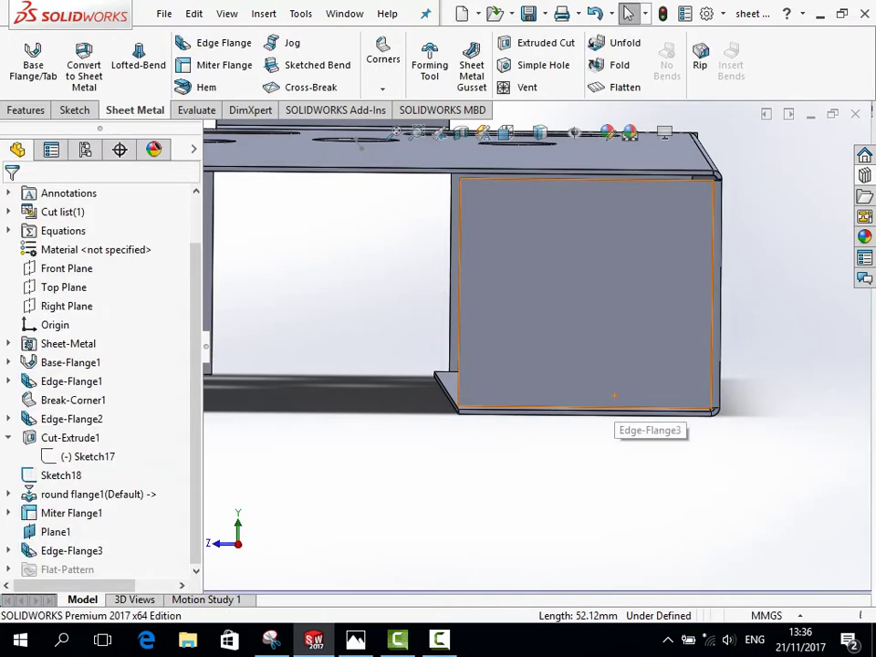
# Orbit and zoom around Edge-Flange3 to inspect it from several angles.
pyautogui.press('Left')
pyautogui.scroll(3, 671, 392)
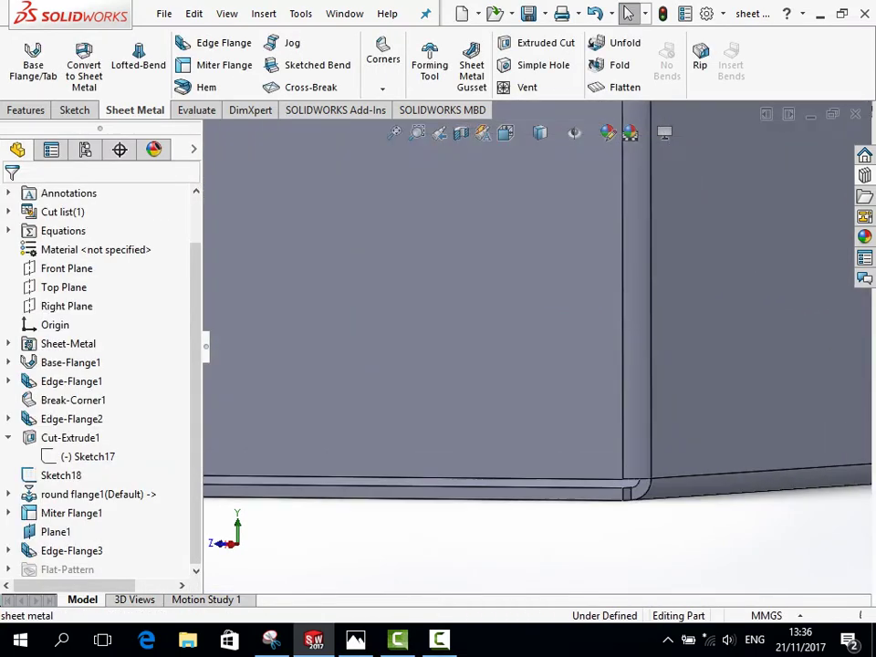
pyautogui.scroll(3, 671, 392)
pyautogui.moveTo(548, 365)
pyautogui.mouseDown(button='middle')
pyautogui.moveTo(565, 347)
pyautogui.moveTo(547, 374)
pyautogui.moveTo(511, 365)
pyautogui.moveTo(529, 356)
pyautogui.moveTo(511, 347)
pyautogui.moveTo(547, 310)
pyautogui.mouseUp(button='middle')
pyautogui.moveTo(576, 176)
pyautogui.mouseDown(button='middle')
pyautogui.moveTo(556, 182)
pyautogui.moveTo(584, 164)
pyautogui.mouseUp(button='middle')
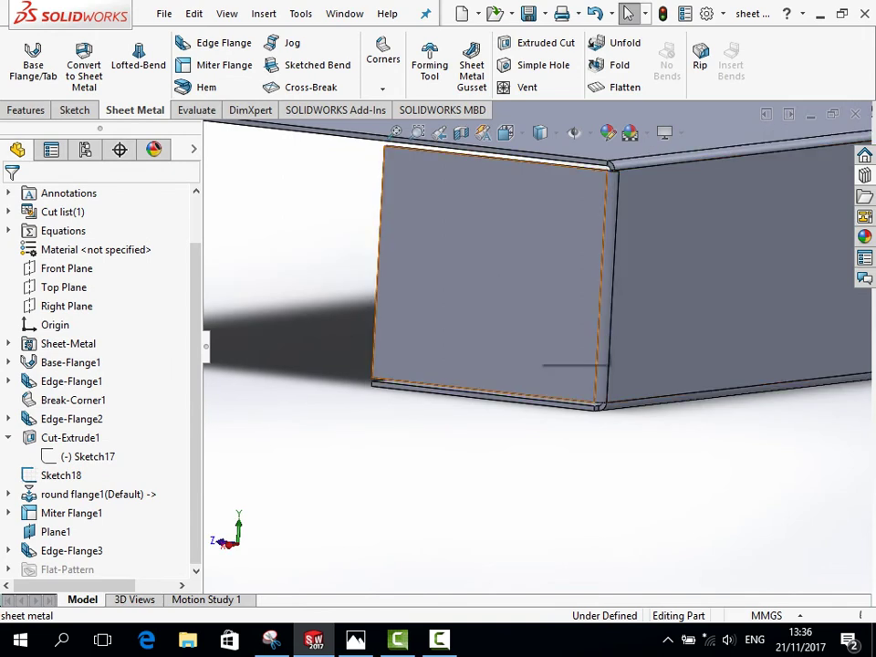
pyautogui.moveTo(583, 301); pyautogui.dragTo(583, 256, button='middle')
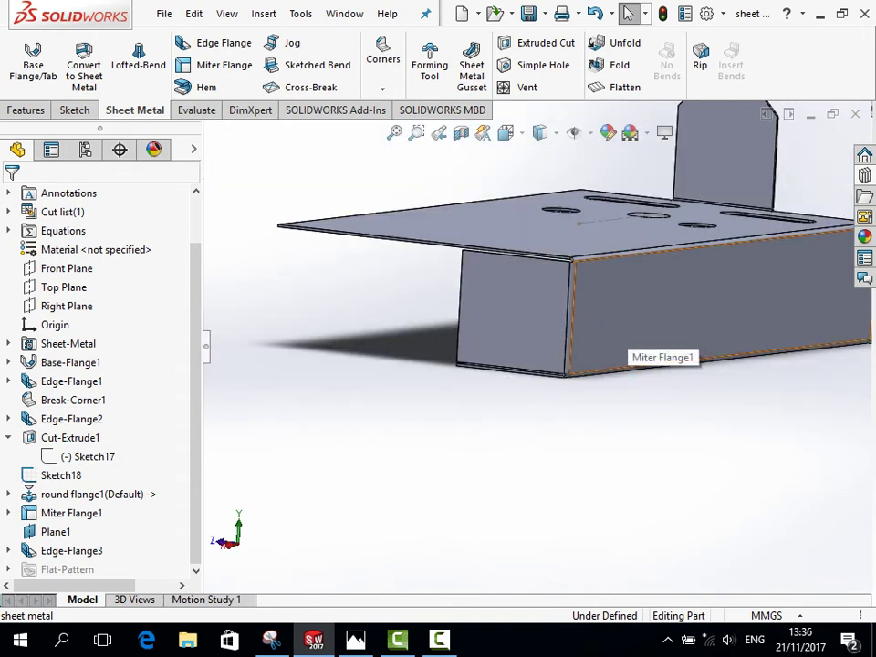
# Compare the part with the gold reference render in Photos, then zoom to fit.
pyautogui.hotkey('alt', 'Tab')
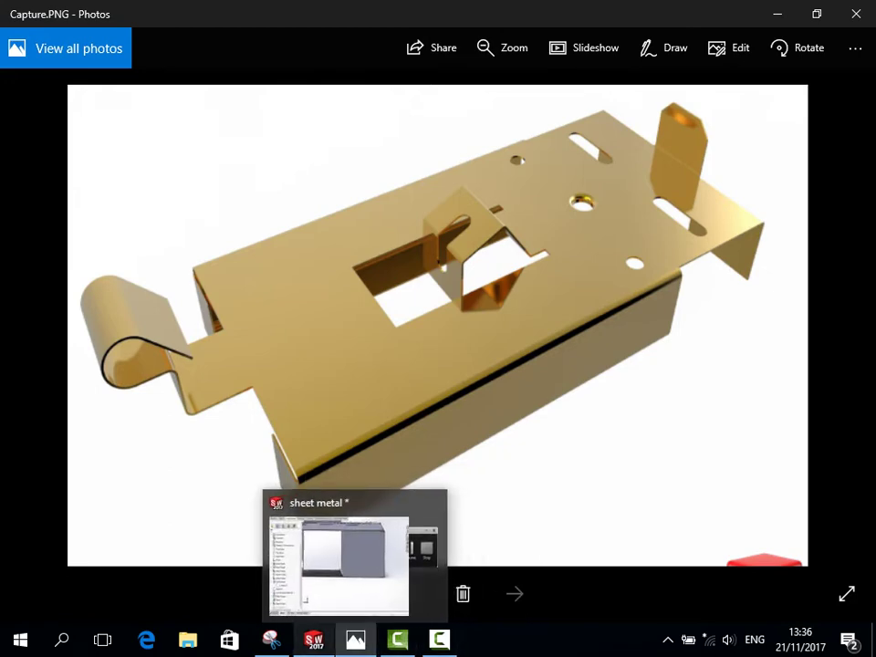
pyautogui.click(314, 638)
pyautogui.press('f')
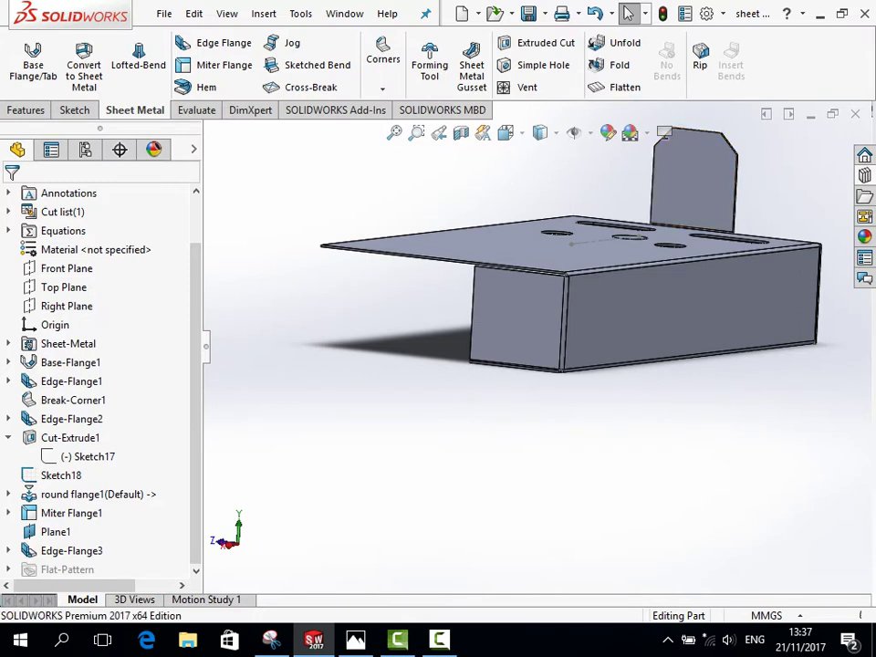
pyautogui.click(74, 110)
# Bring back the Sheet Metal tools and adjust the zoom before mirroring the flanges.
pyautogui.click(133, 109)
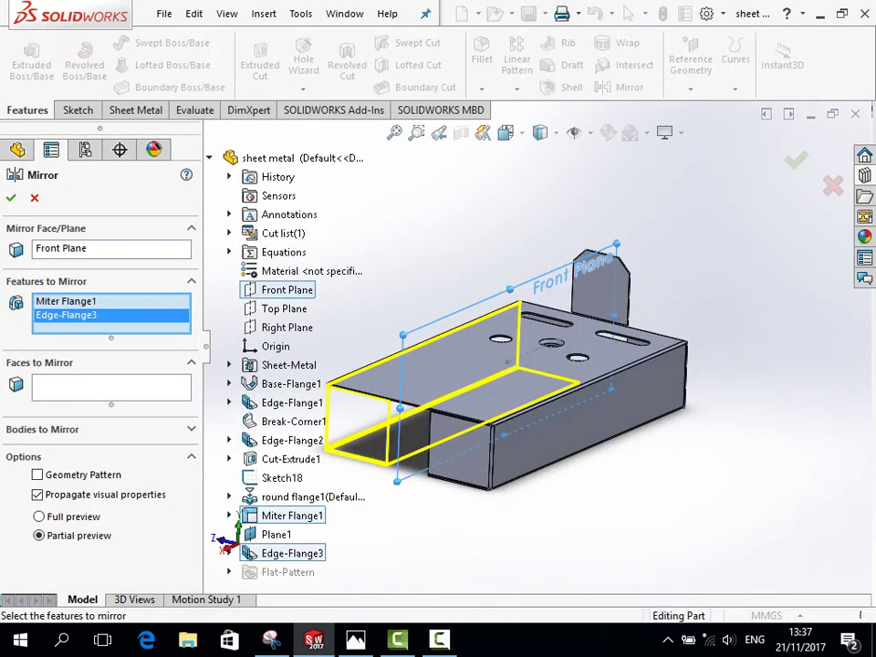
pyautogui.scroll(2, 536, 340)
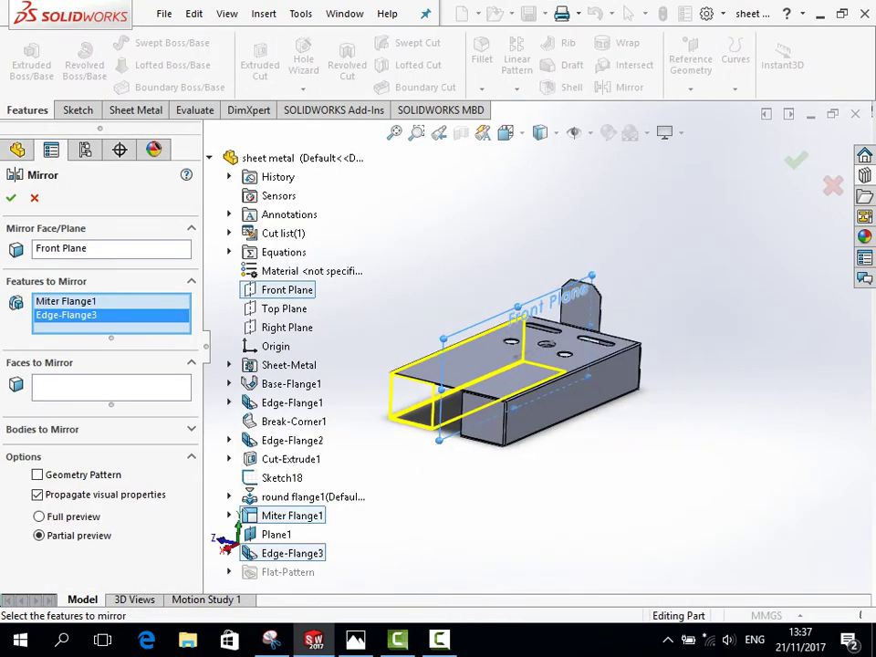
pyautogui.scroll(-2, 372, 456)
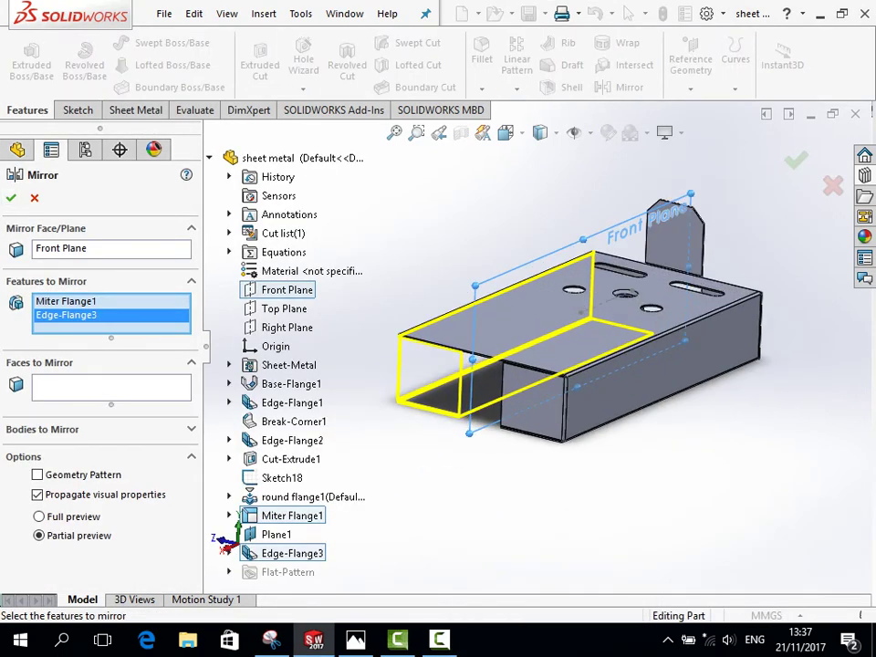
pyautogui.scroll(-3, 415, 326)
pyautogui.scroll(3, 320, 326)
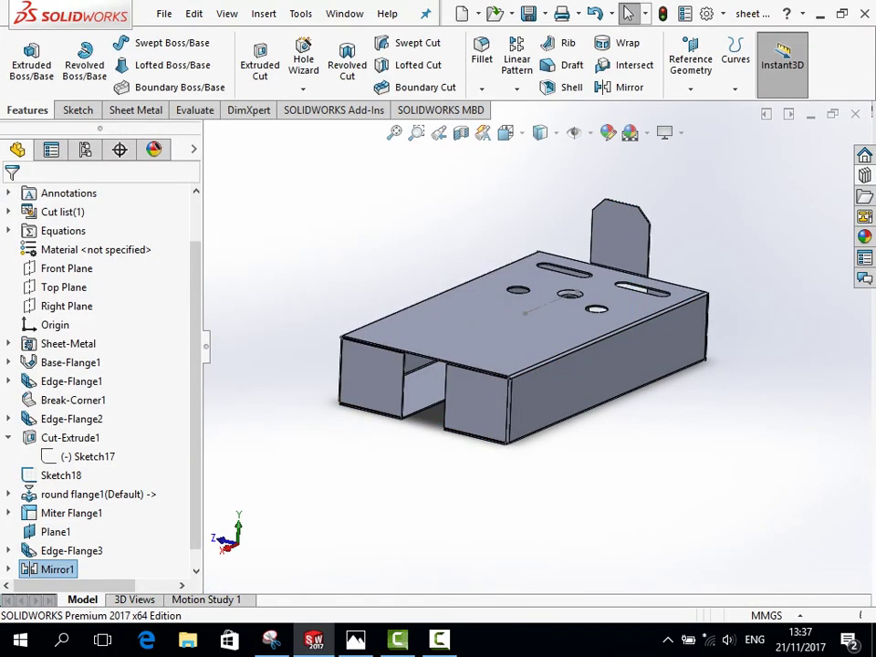
pyautogui.moveTo(584, 311)
pyautogui.mouseDown(button='middle')
pyautogui.moveTo(484, 310)
pyautogui.moveTo(442, 292)
pyautogui.moveTo(456, 342)
pyautogui.mouseUp(button='middle')
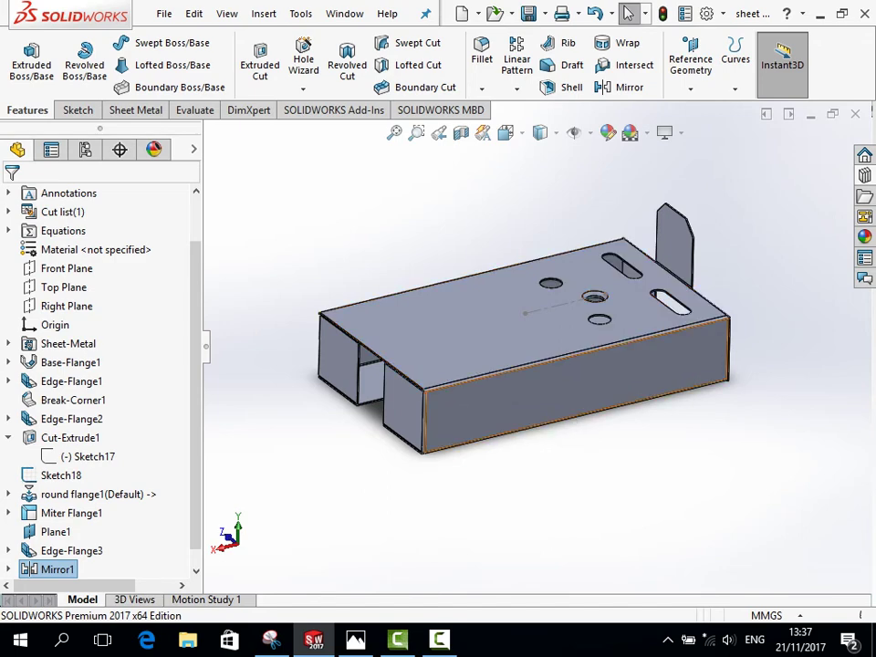
pyautogui.scroll(-2, 392, 401)
pyautogui.scroll(-3, 411, 401)
pyautogui.scroll(-3, 456, 397)
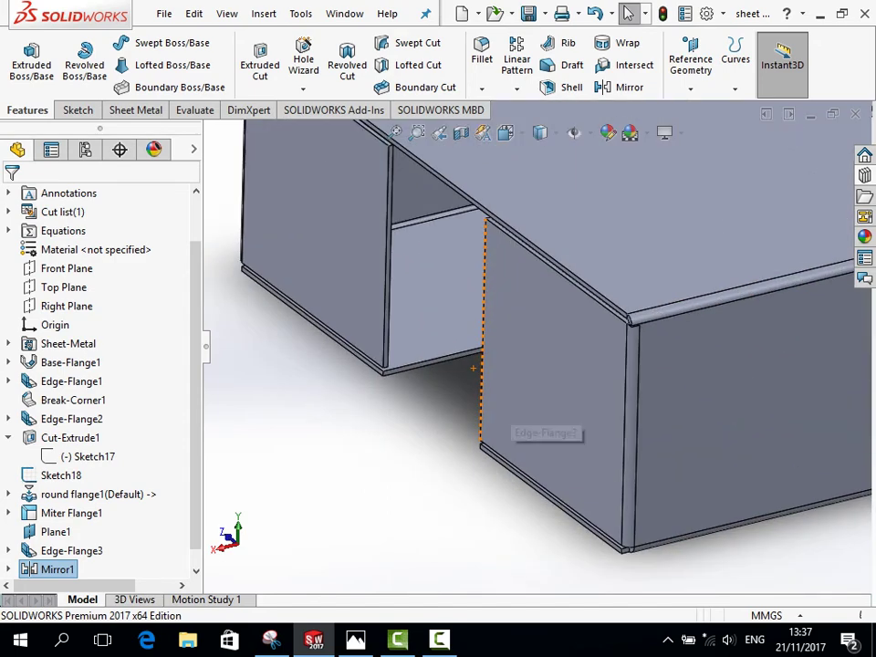
pyautogui.scroll(-2, 483, 391)
pyautogui.scroll(3, 483, 390)
pyautogui.scroll(3, 497, 379)
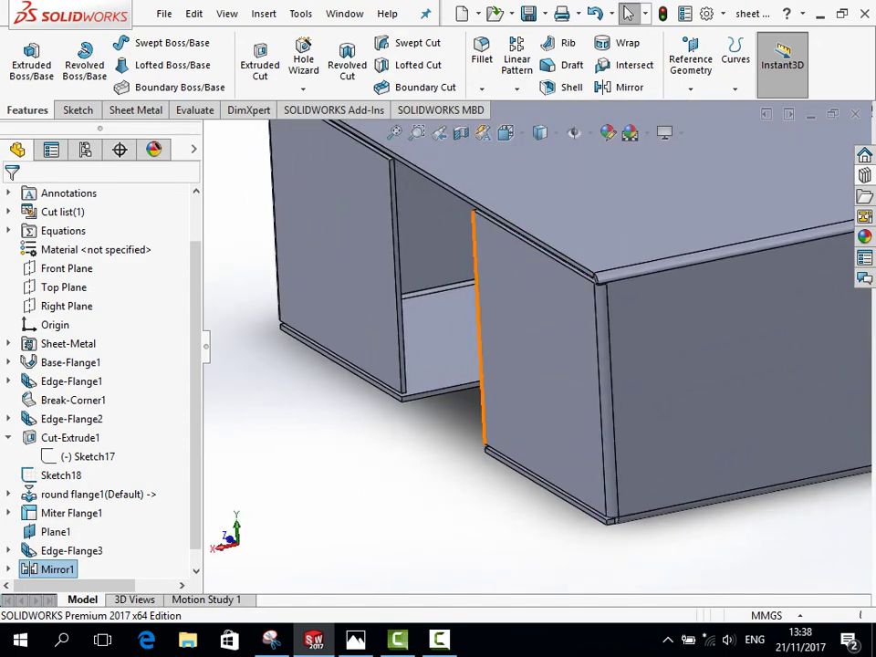
pyautogui.scroll(3, 516, 365)
pyautogui.moveTo(516, 365)
pyautogui.mouseDown(button='middle')
pyautogui.moveTo(624, 445)
pyautogui.moveTo(584, 392)
pyautogui.moveTo(602, 365)
pyautogui.mouseUp(button='middle')
pyautogui.scroll(3, 624, 445)
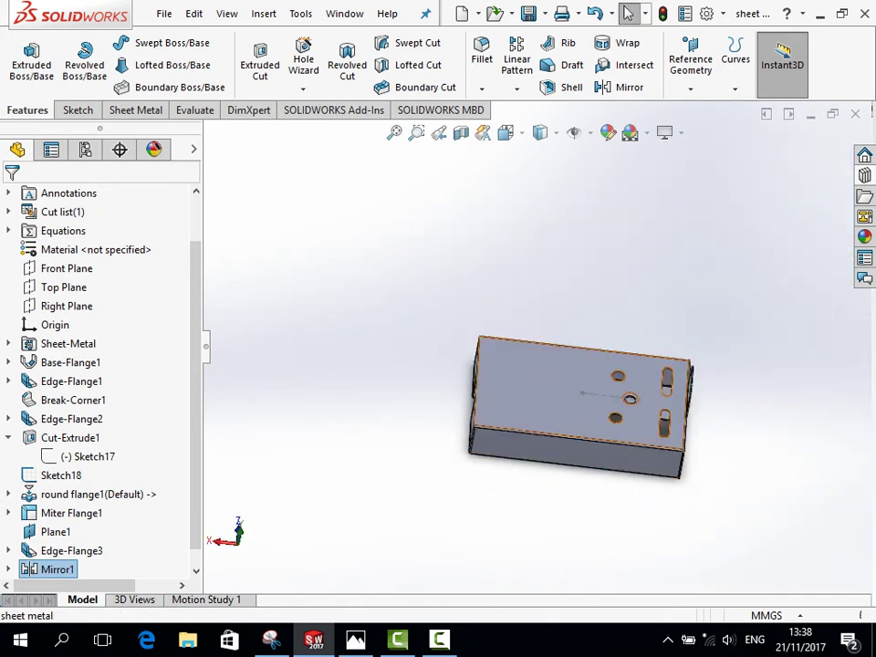
pyautogui.press('space')
pyautogui.hotkey('ctrl', '7')
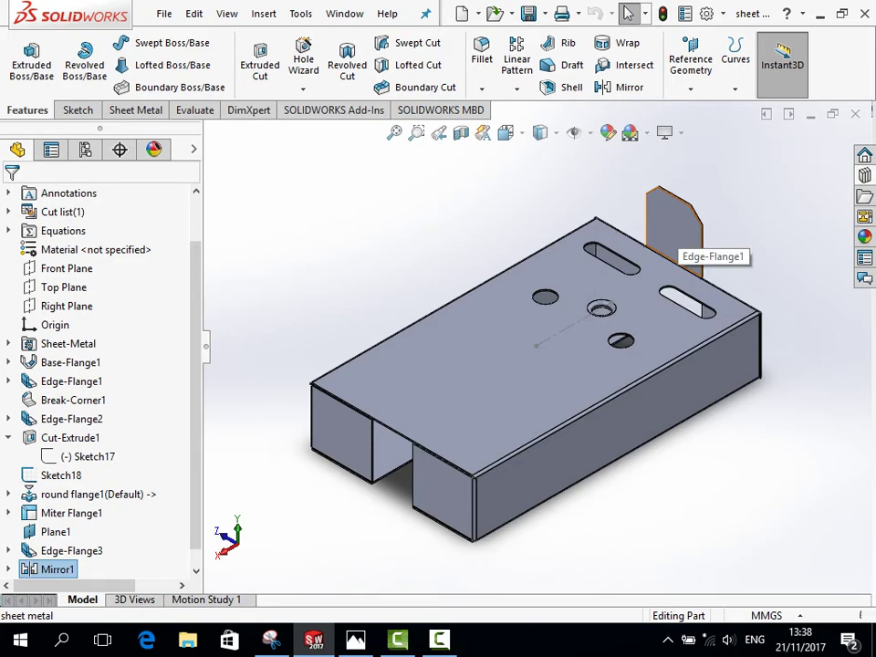
pyautogui.click(356, 639)
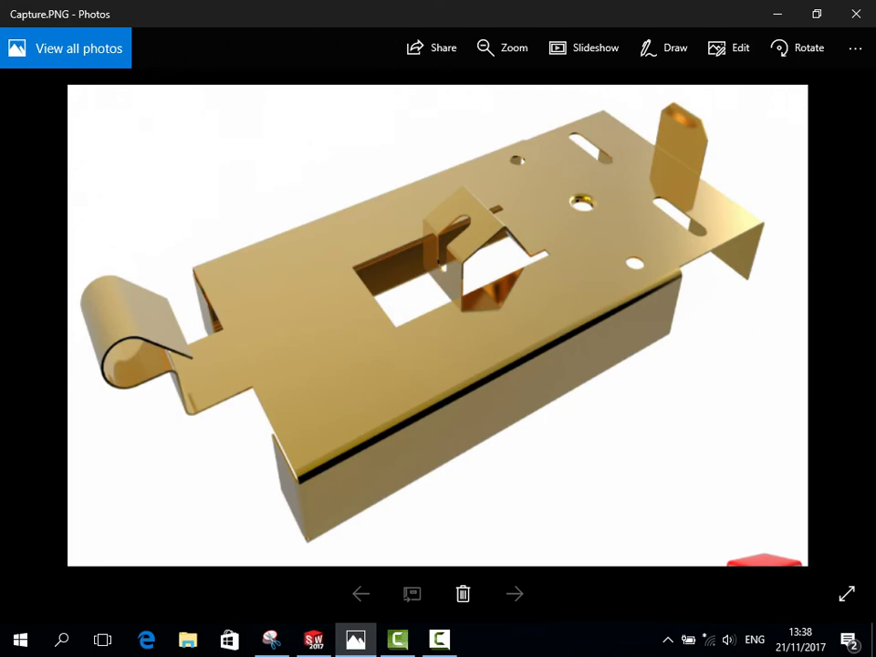
pyautogui.click(314, 640)
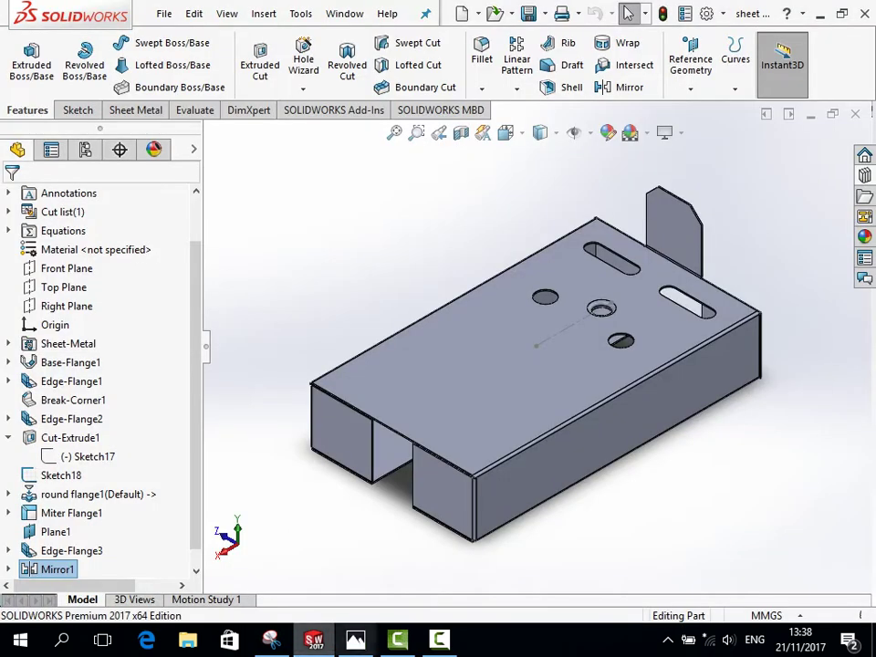
pyautogui.moveTo(535, 344)
pyautogui.mouseDown(button='middle')
pyautogui.moveTo(510, 365)
pyautogui.moveTo(538, 383)
pyautogui.moveTo(730, 342)
pyautogui.mouseUp(button='middle')
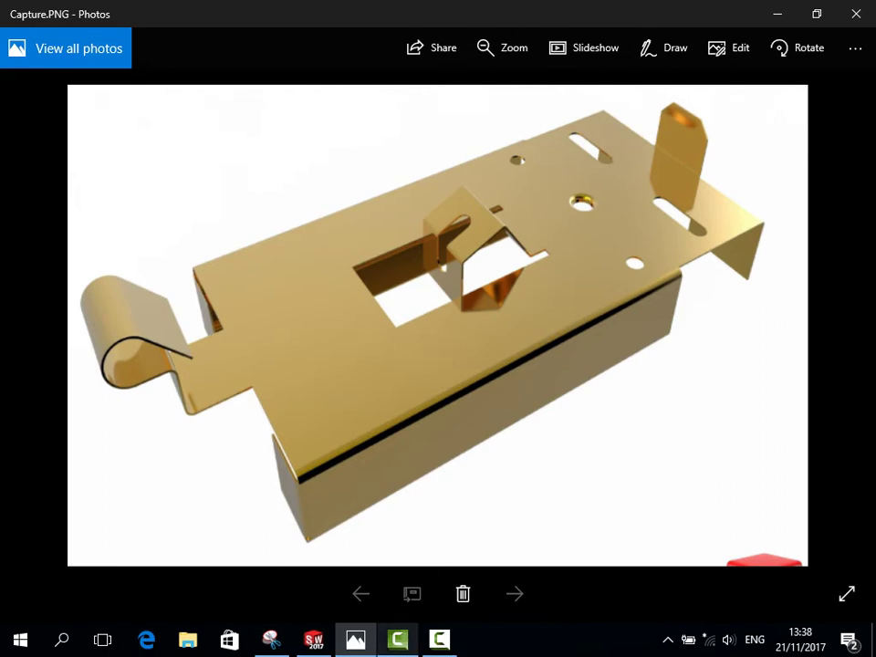
pyautogui.click(313, 638)
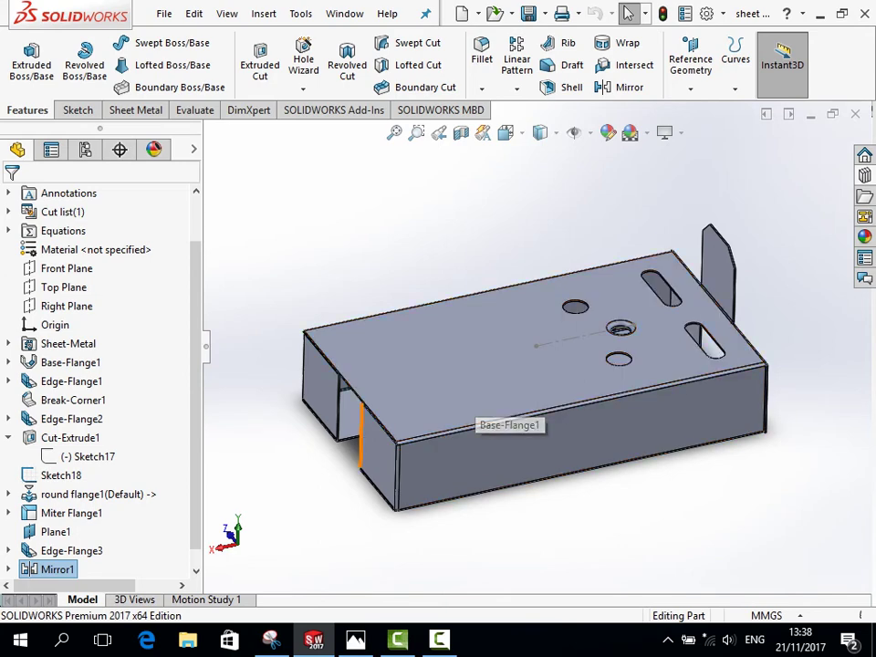
pyautogui.click(355, 639)
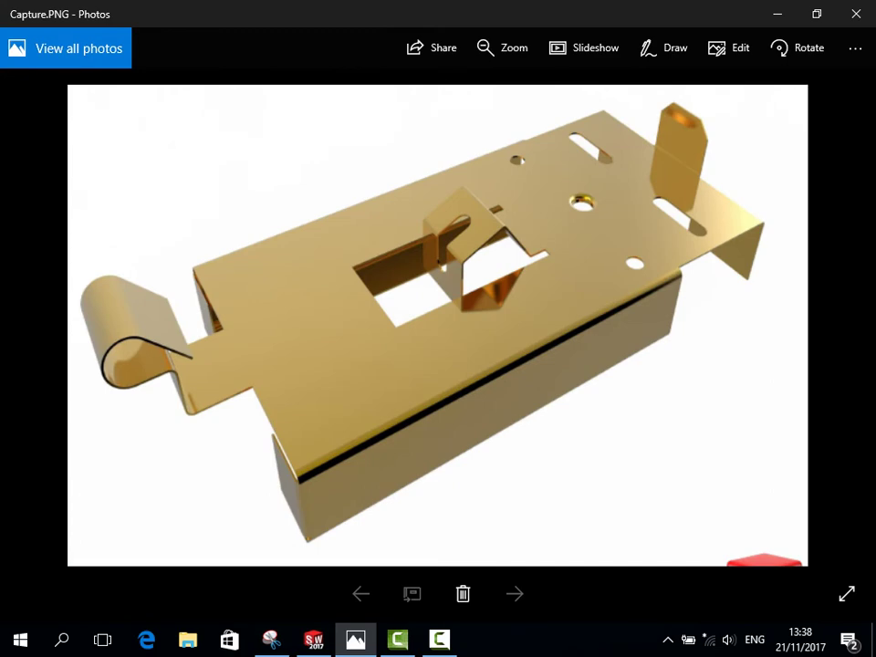
pyautogui.click(313, 638)
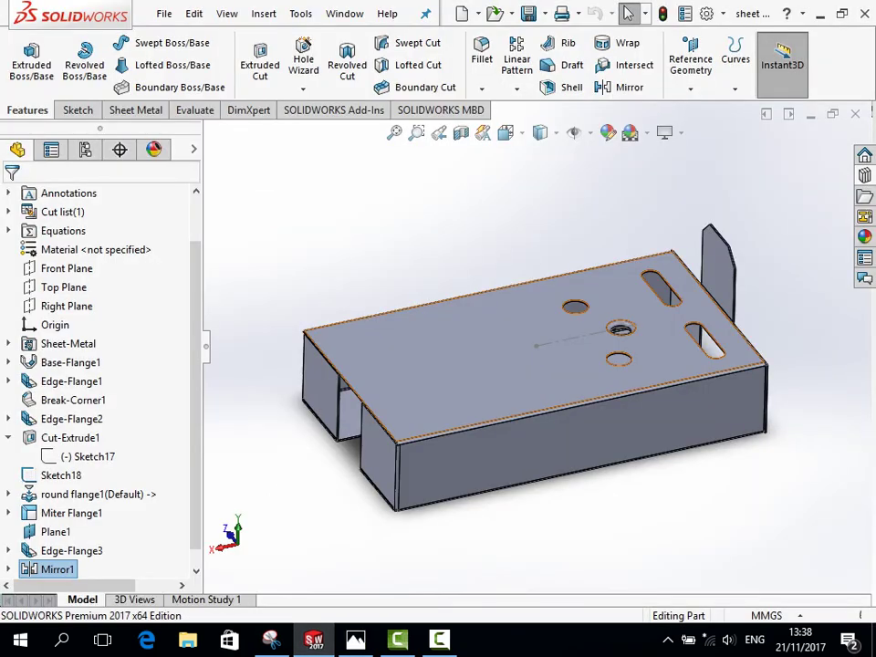
# Look straight down on the top plate and pick the Corner Rectangle tool.
pyautogui.press('space')
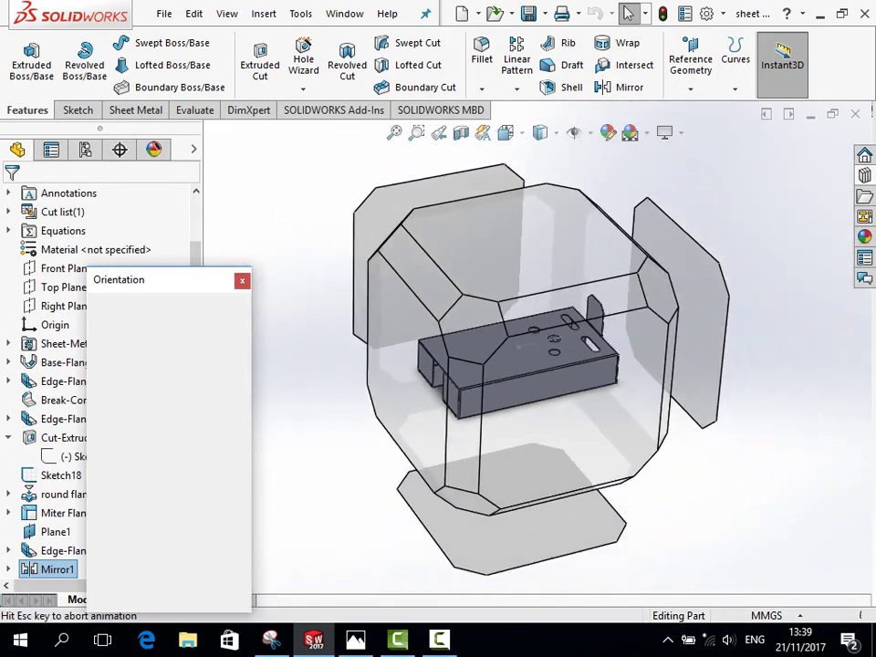
pyautogui.click(539, 384)
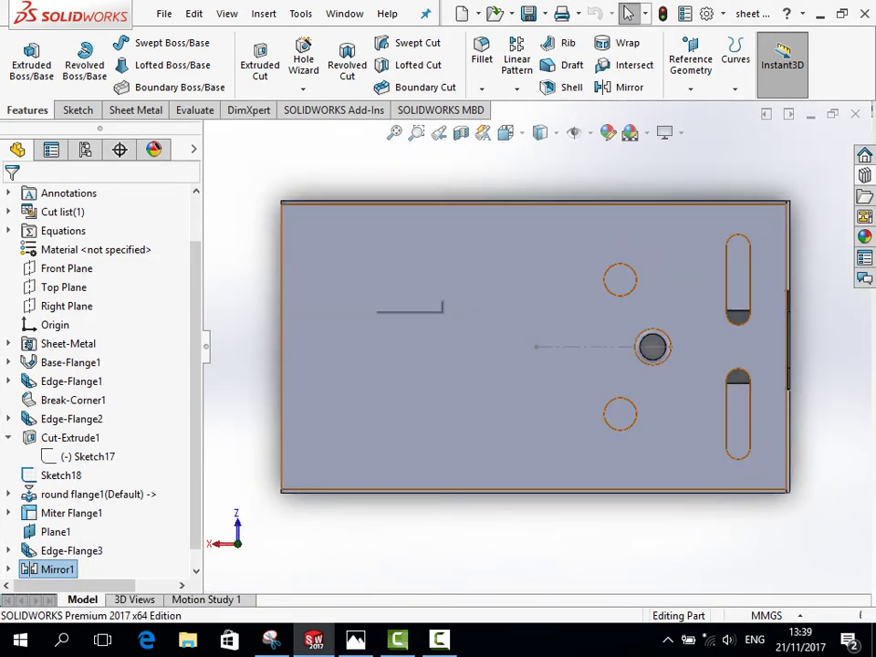
pyautogui.click(75, 109)
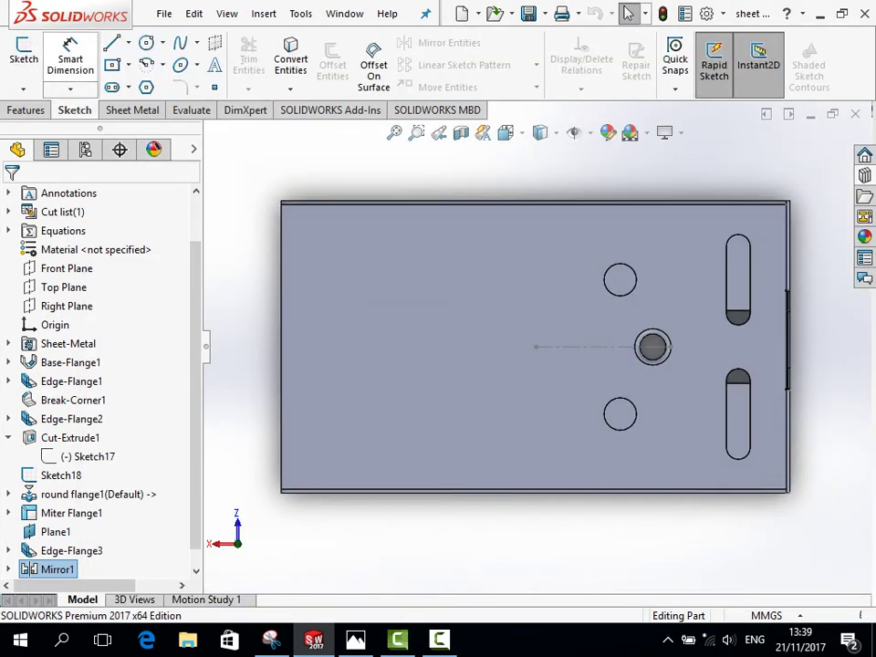
pyautogui.click(129, 64)
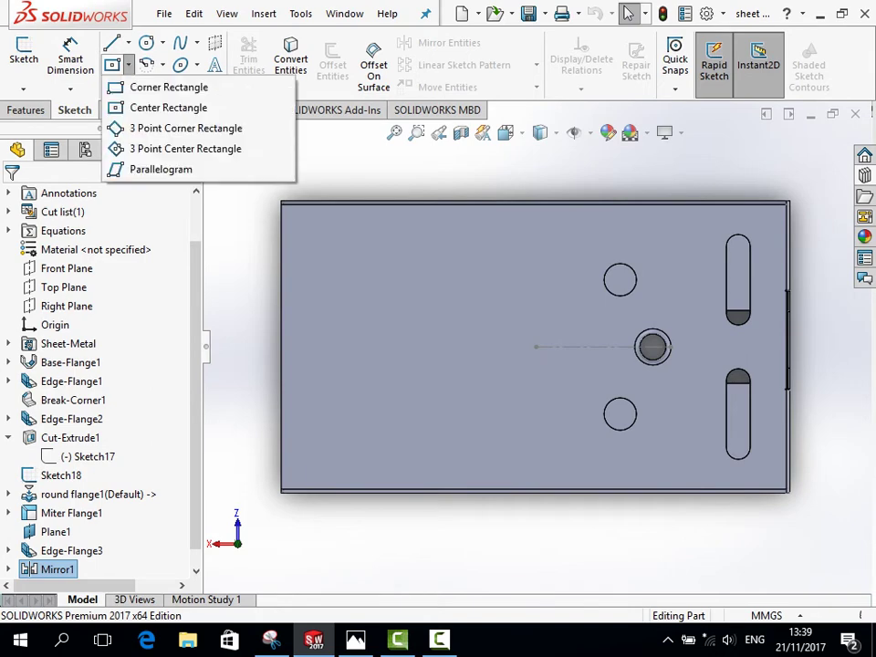
pyautogui.click(168, 87)
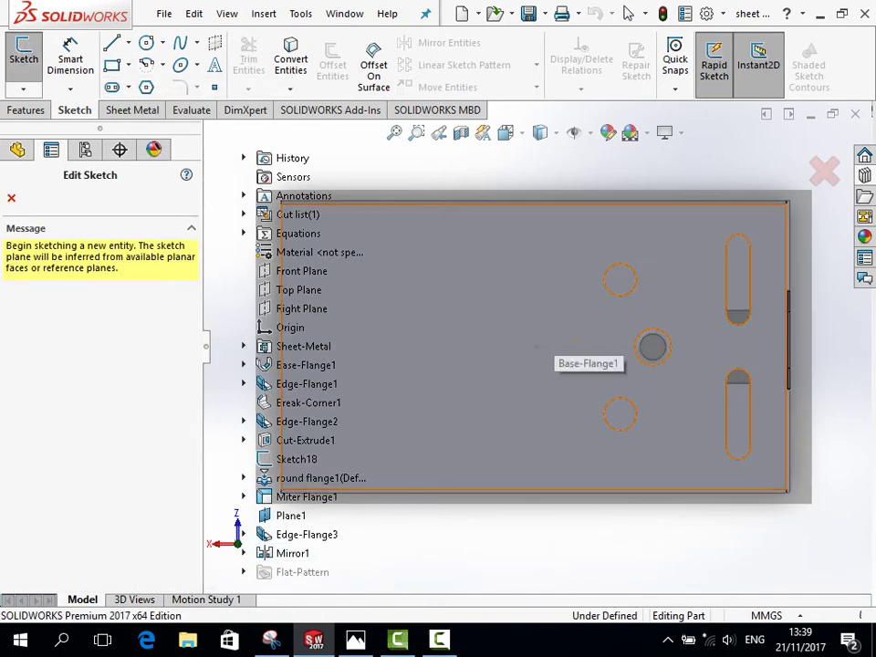
# Draw two nested rectangles on the top face left of the central hole.
pyautogui.click(536, 347)
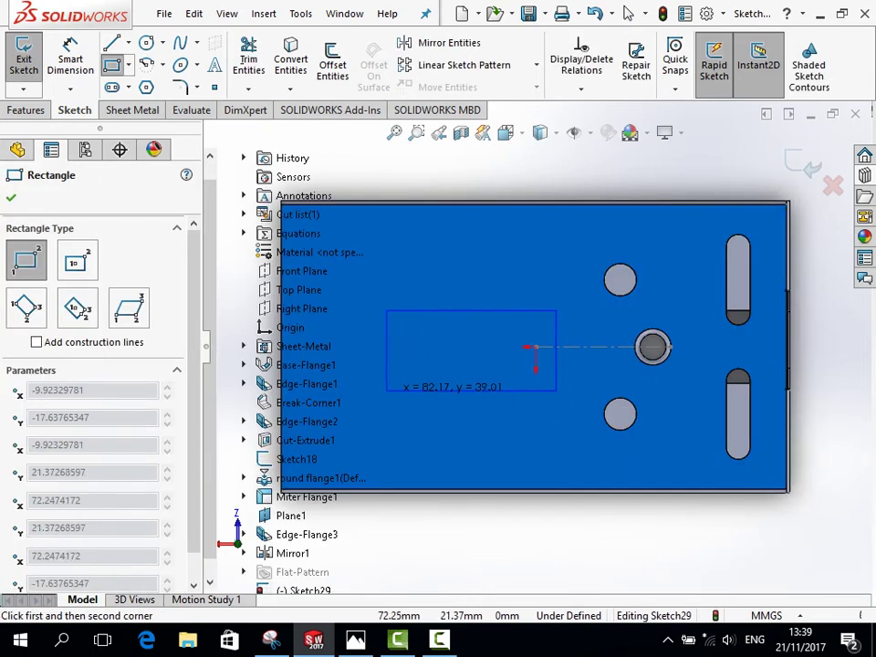
pyautogui.click(404, 380)
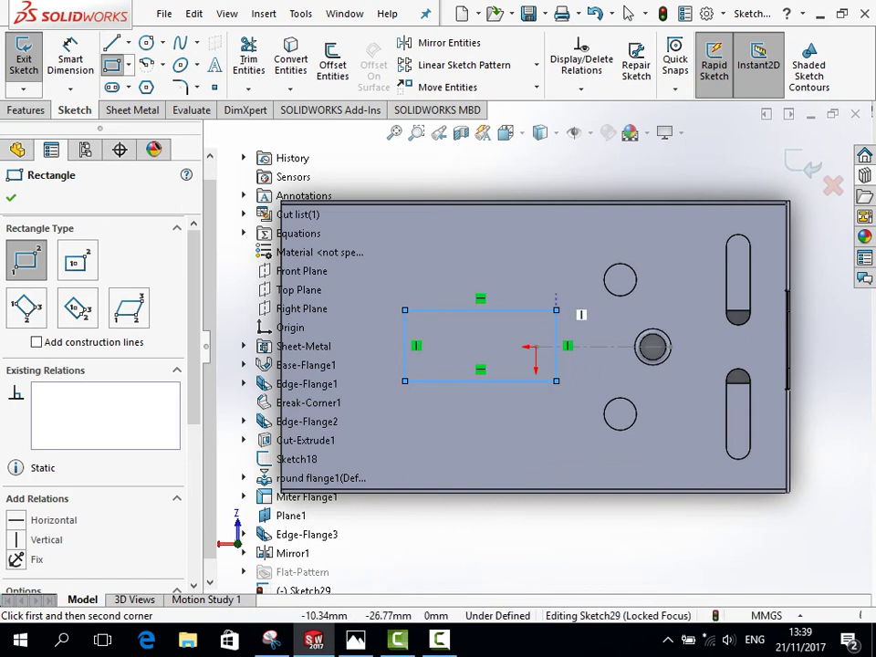
pyautogui.click(557, 281)
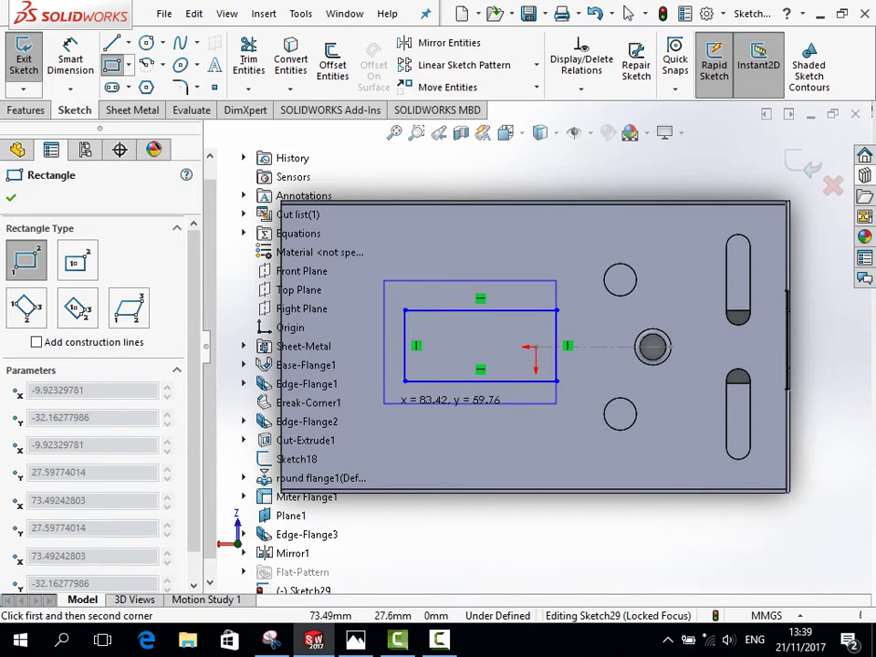
pyautogui.click(381, 404)
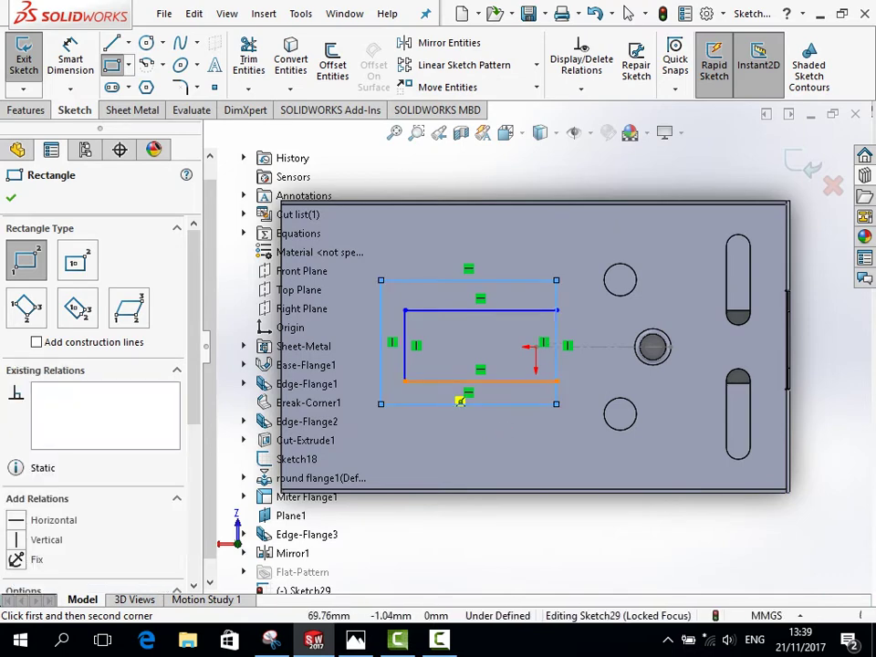
pyautogui.press('Escape')
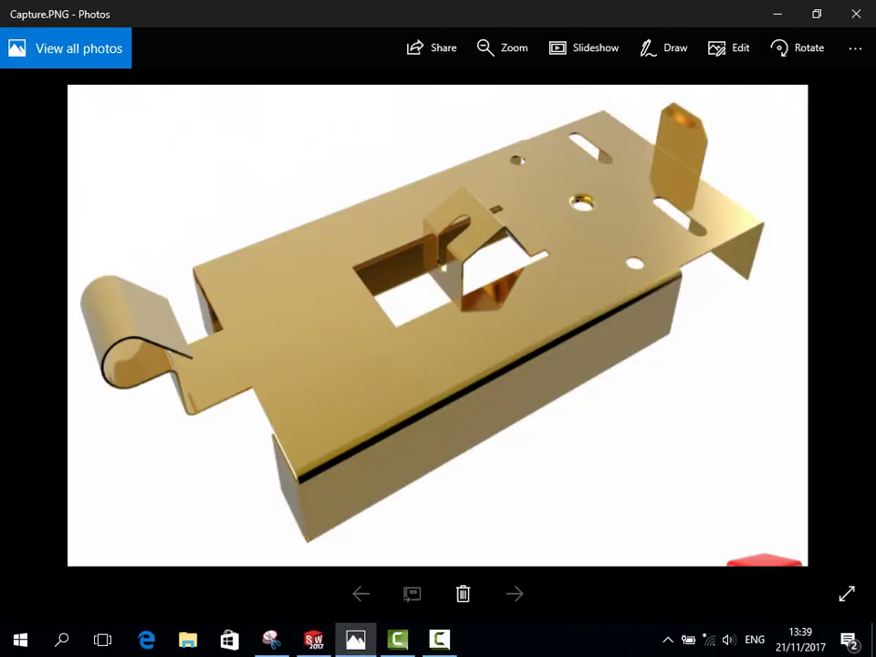
pyautogui.click(313, 639)
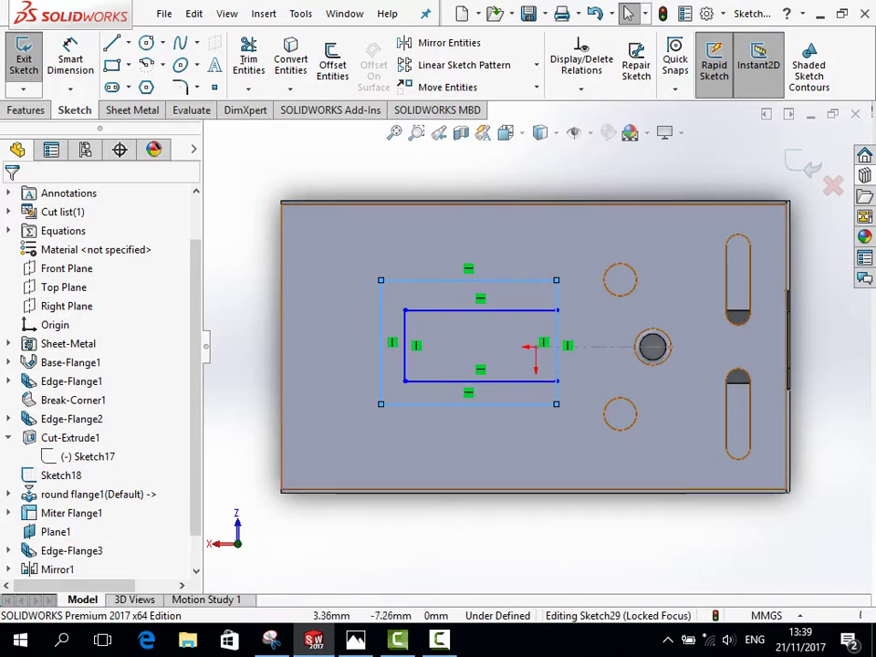
pyautogui.click(133, 110)
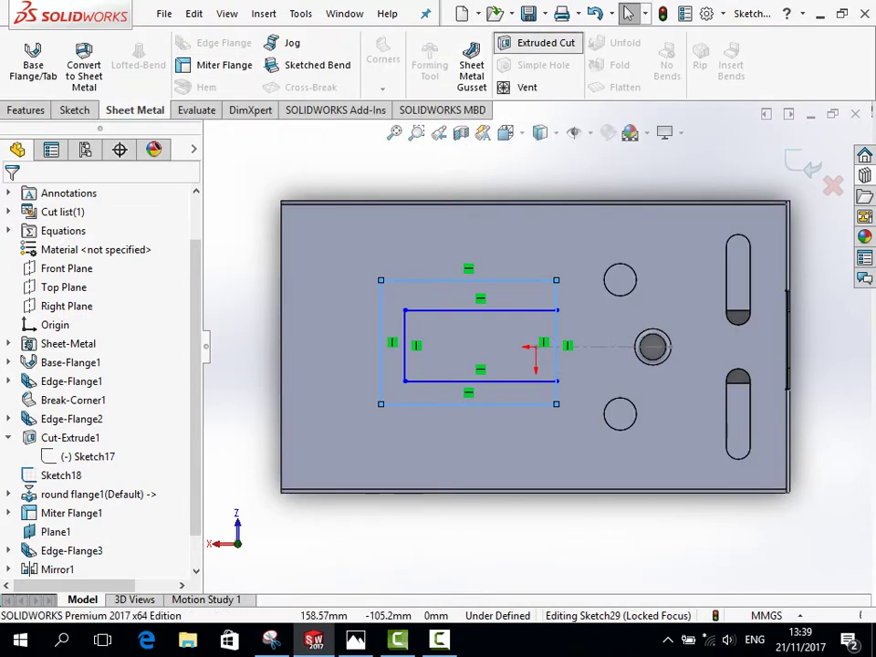
# Extrude-cut Sketch29's U-shaped region through the top plate.
pyautogui.click(538, 43)
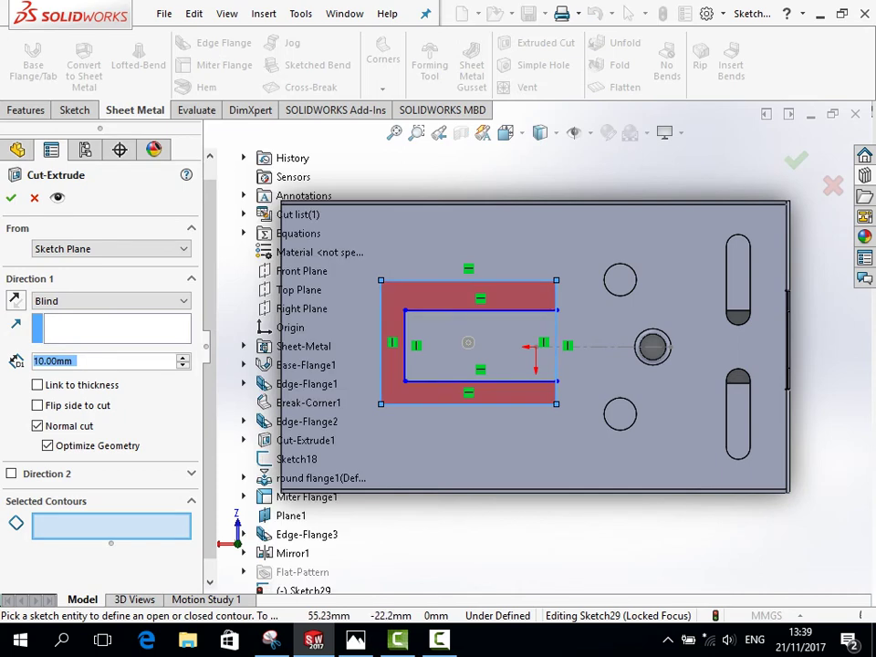
pyautogui.click(392, 328)
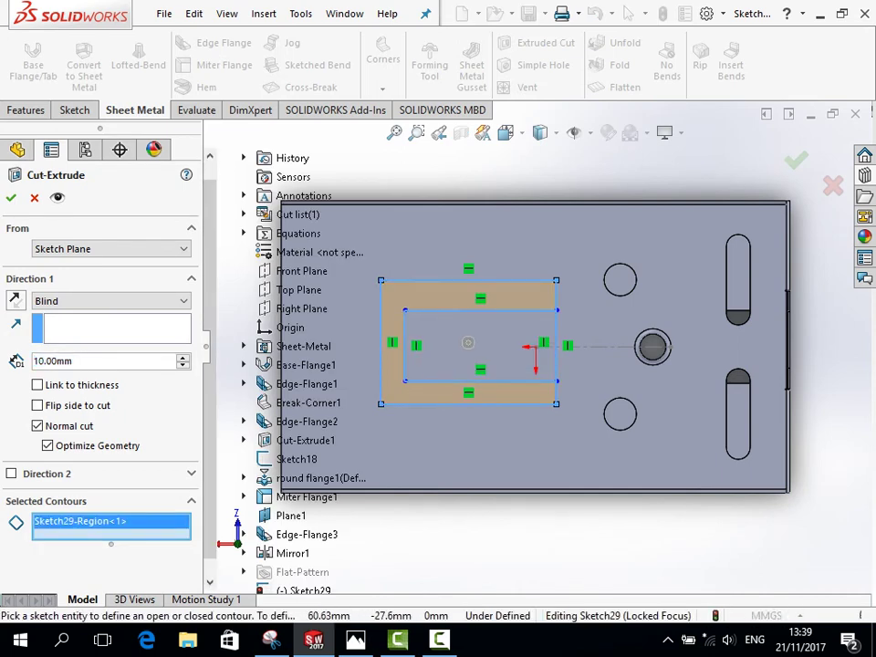
pyautogui.click(380, 363)
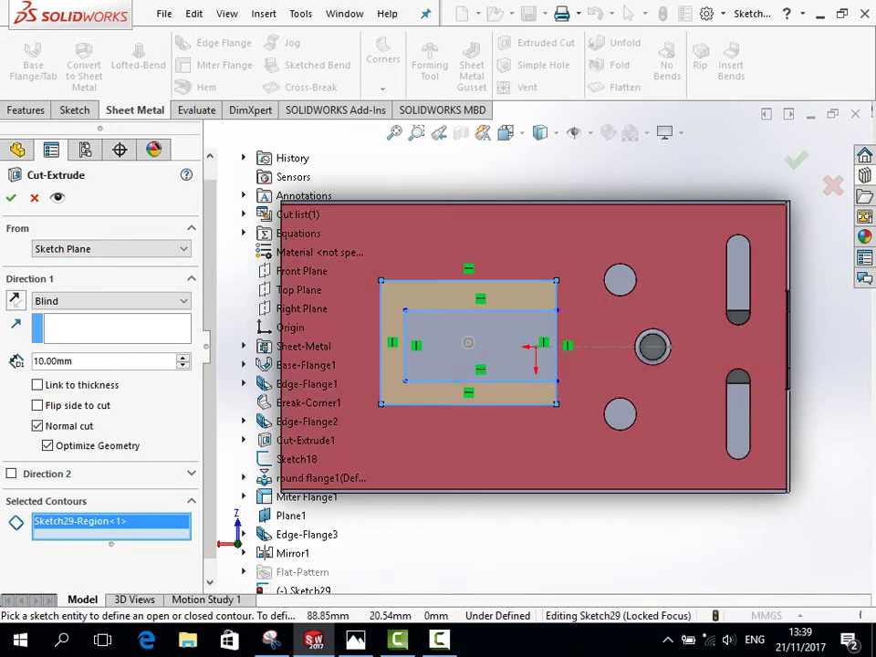
pyautogui.click(11, 197)
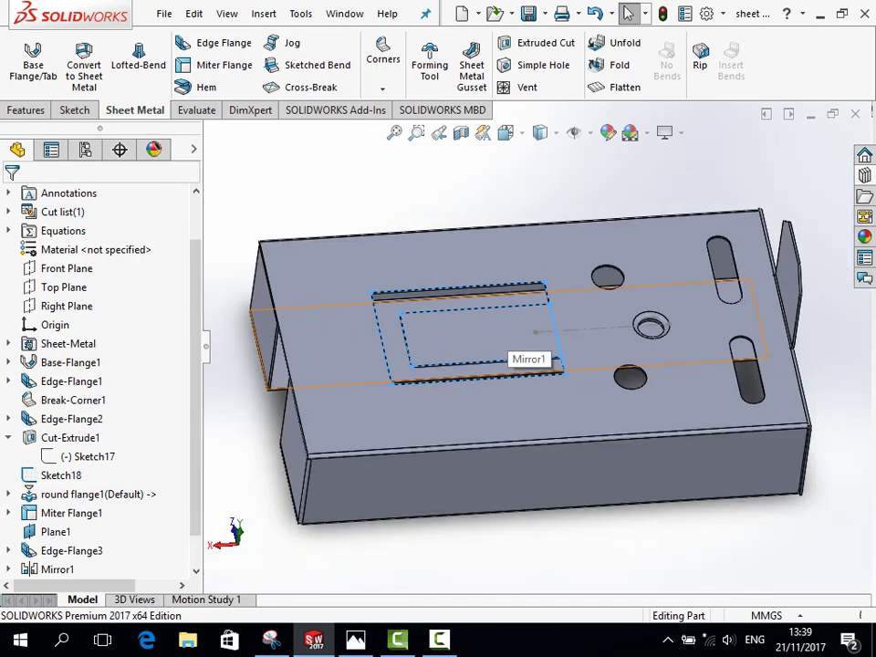
# View the new cutout, fit the part, and flatten the bracket into its flat pattern.
pyautogui.press('space')
pyautogui.click(502, 345)
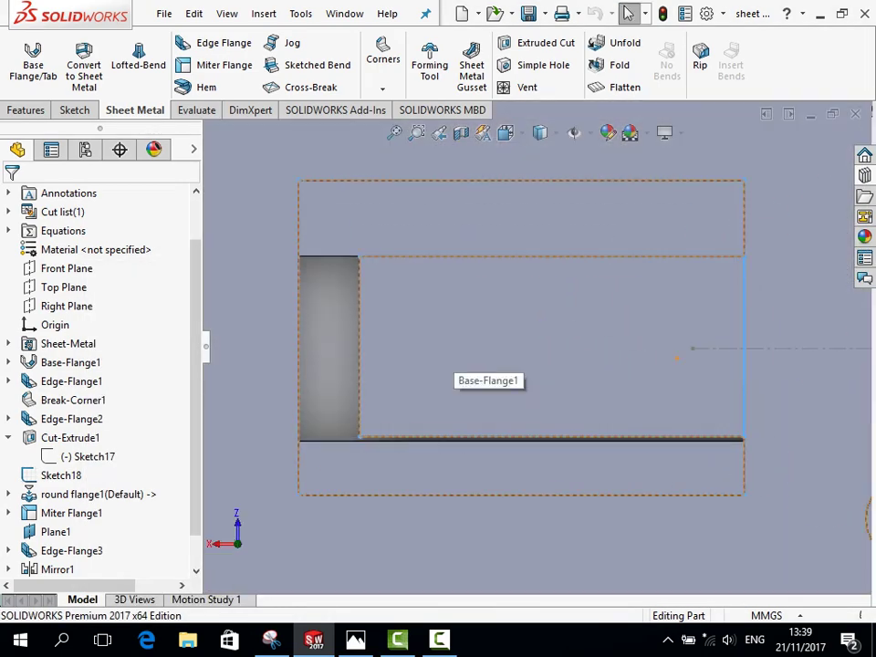
pyautogui.moveTo(483, 370)
pyautogui.mouseDown(button='middle')
pyautogui.moveTo(548, 301)
pyautogui.moveTo(511, 346)
pyautogui.moveTo(538, 337)
pyautogui.mouseUp(button='middle')
pyautogui.press('f')
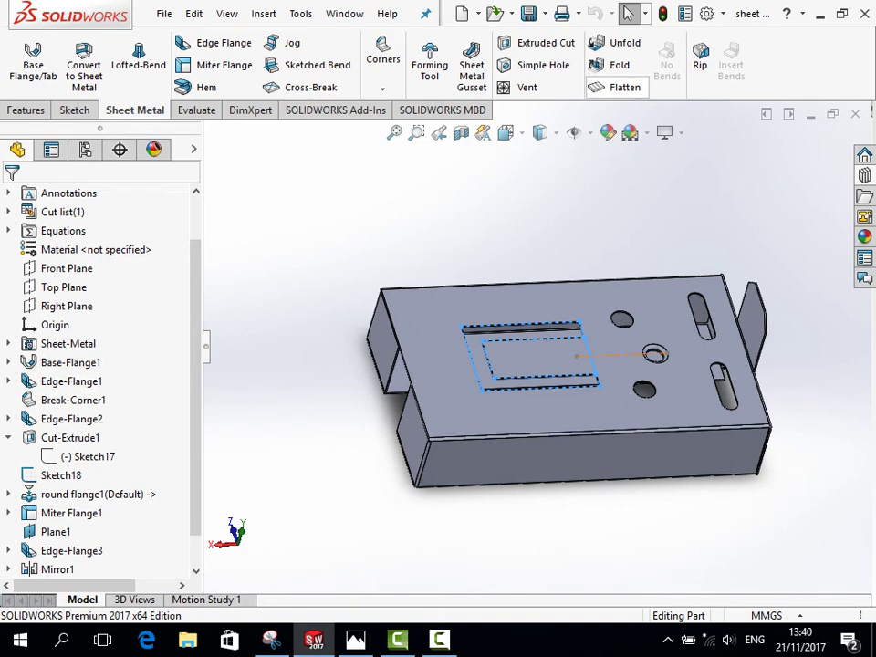
pyautogui.click(625, 87)
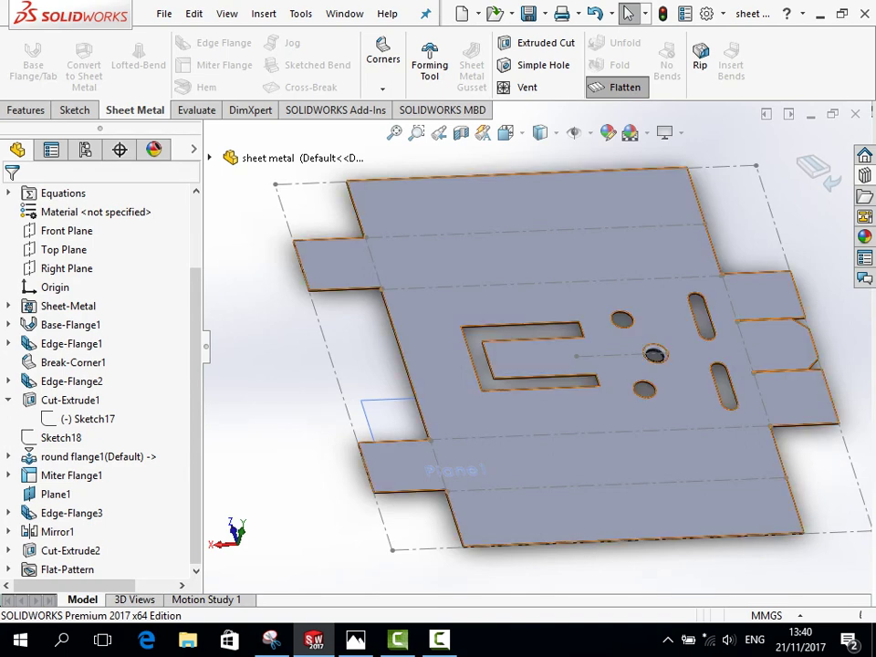
pyautogui.press('space')
pyautogui.click(524, 347)
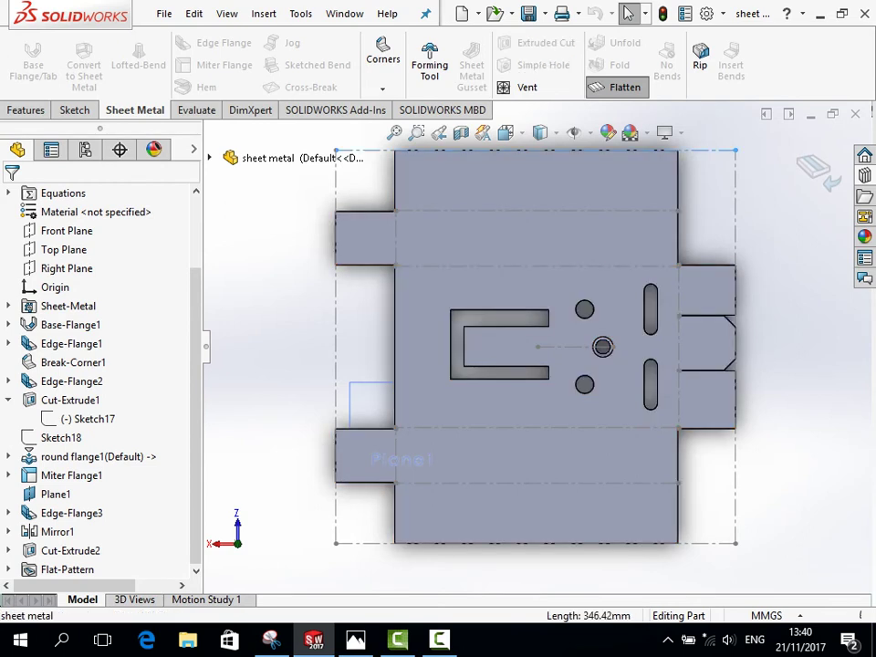
# Open Bounding-Box2's Configure Feature dialog and close it without changes.
pyautogui.rightClick(711, 152)
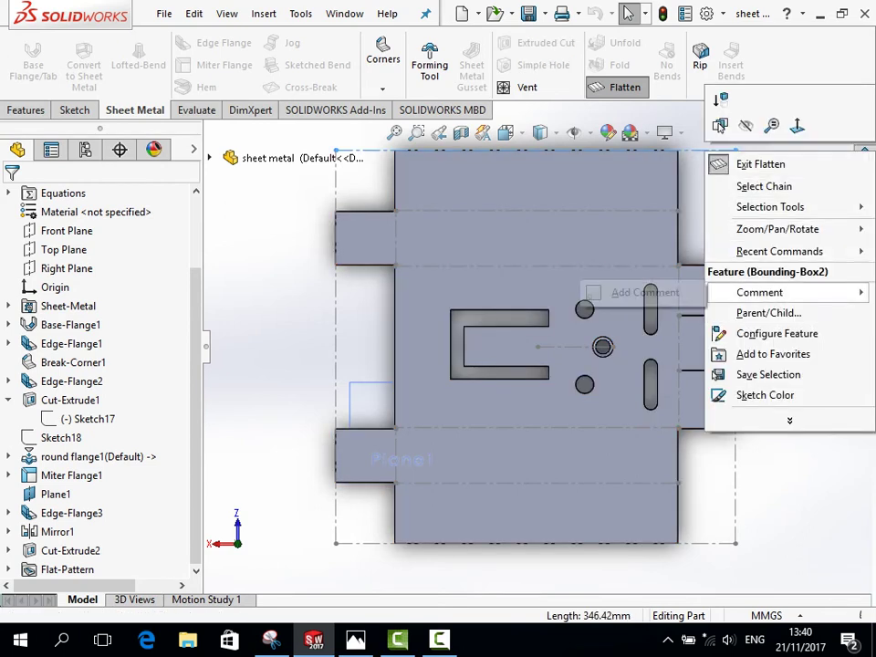
pyautogui.click(776, 333)
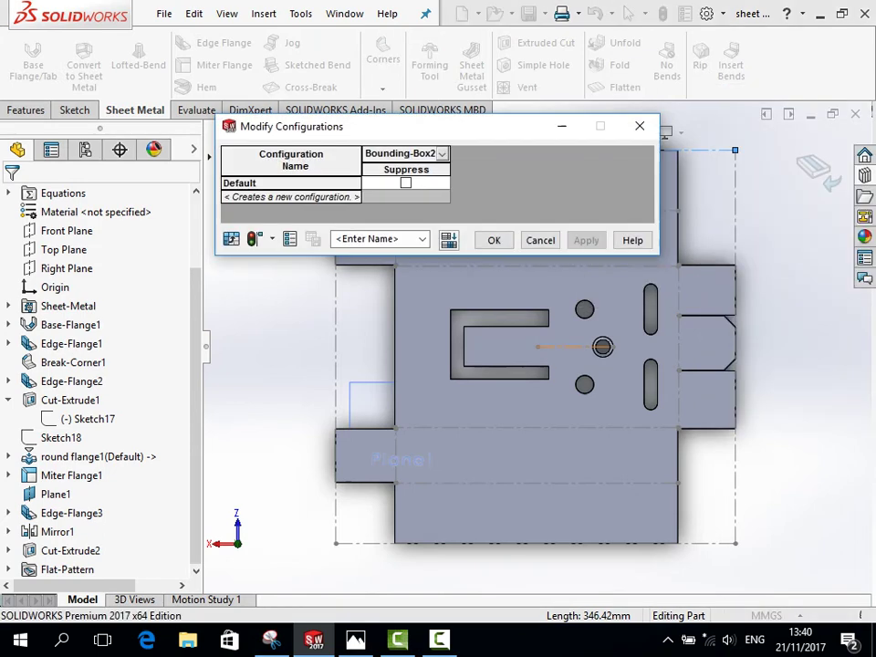
pyautogui.press('Escape')
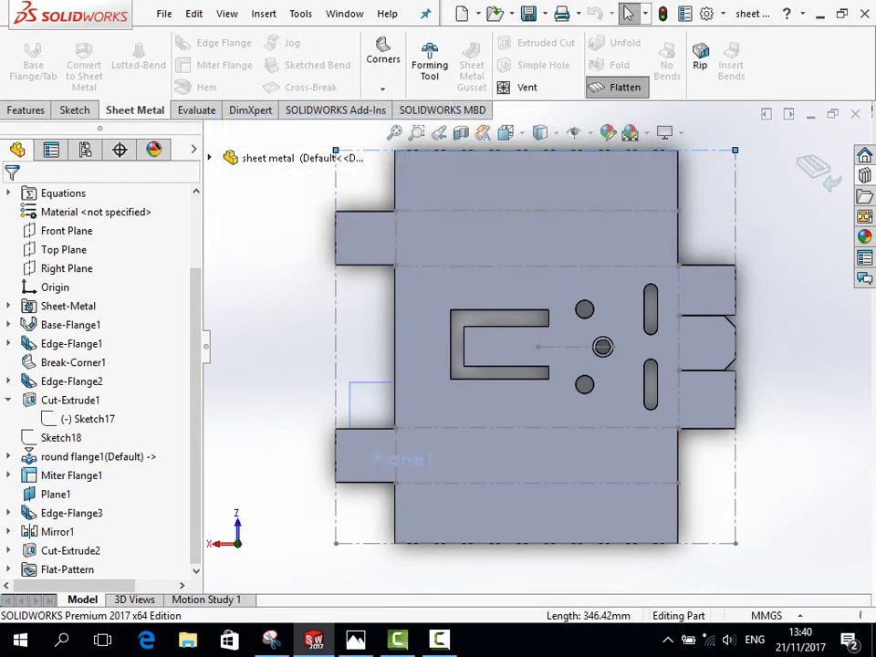
pyautogui.rightClick(707, 149)
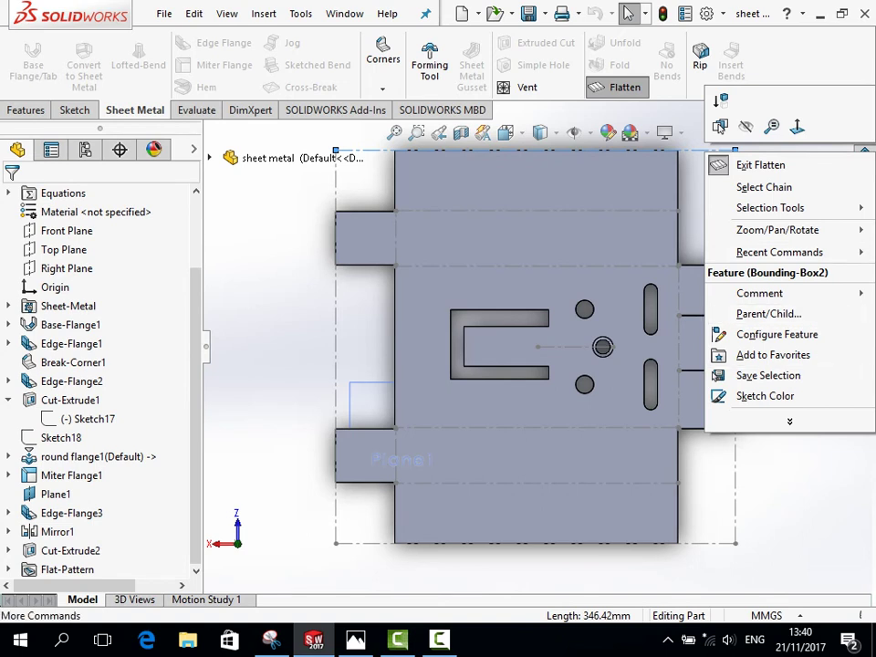
pyautogui.press('Escape')
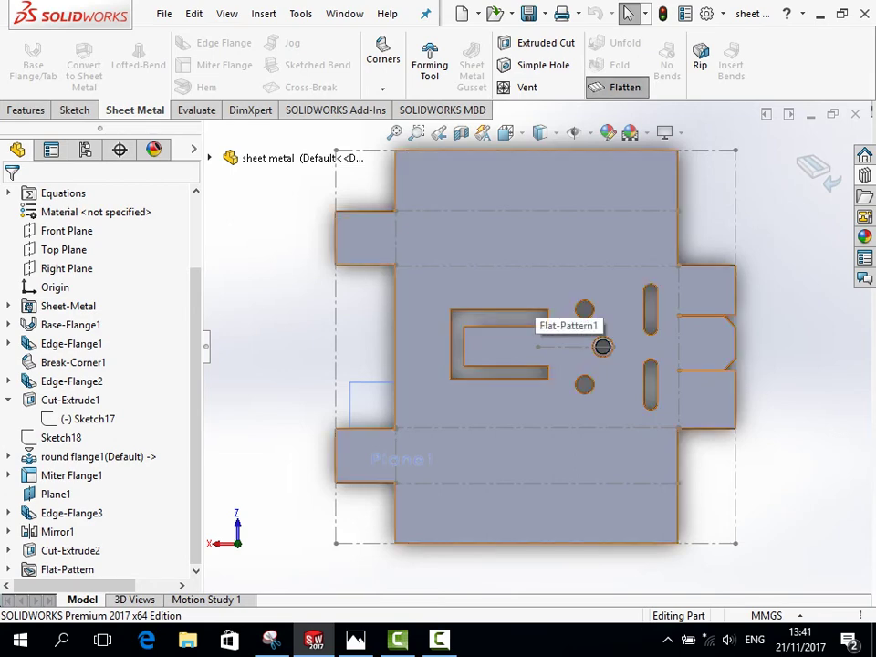
# View the flat pattern face-on, then return to the fully folded part.
pyautogui.press('space')
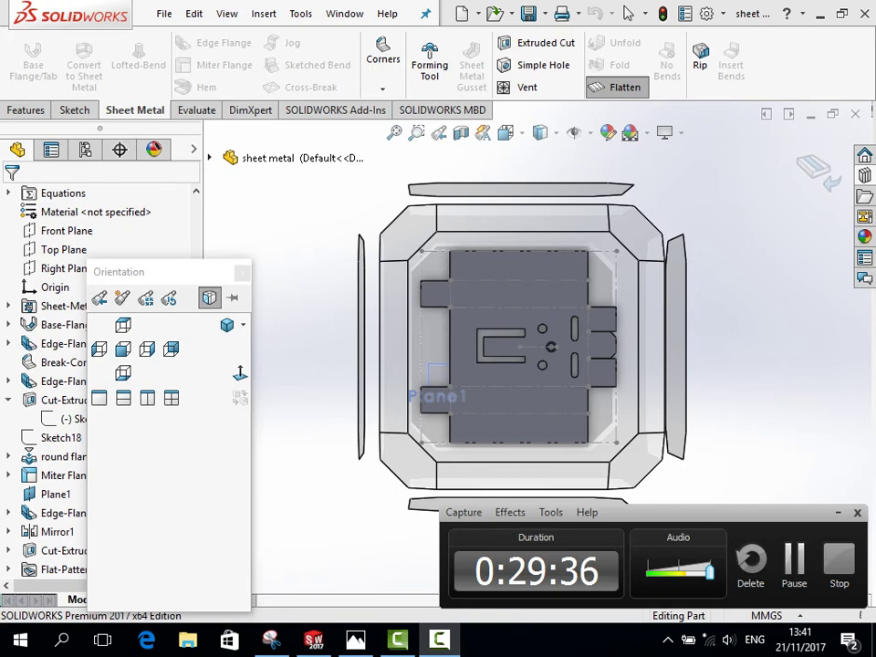
pyautogui.hotkey('ctrl', '8')
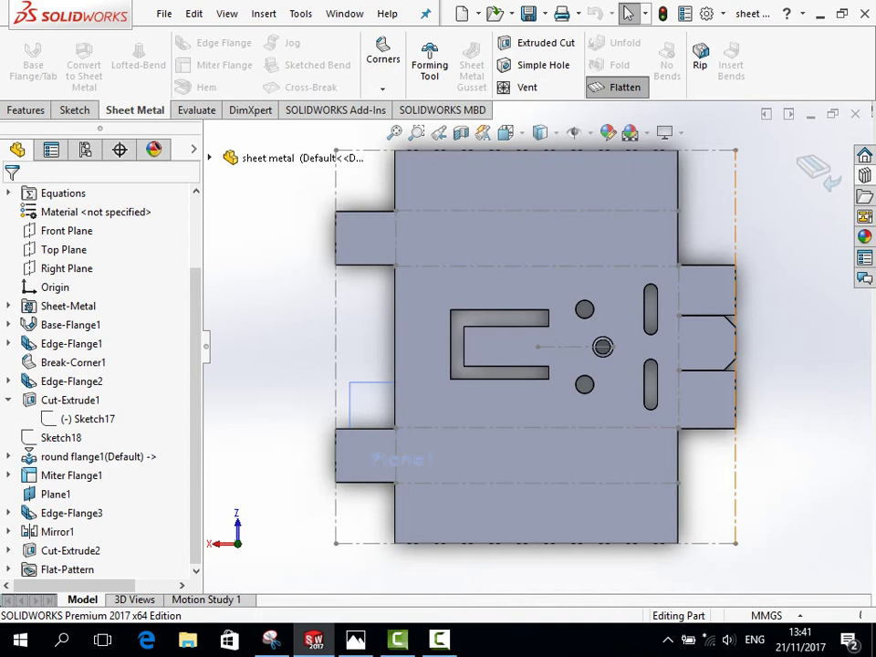
pyautogui.scroll(-2, 576, 487)
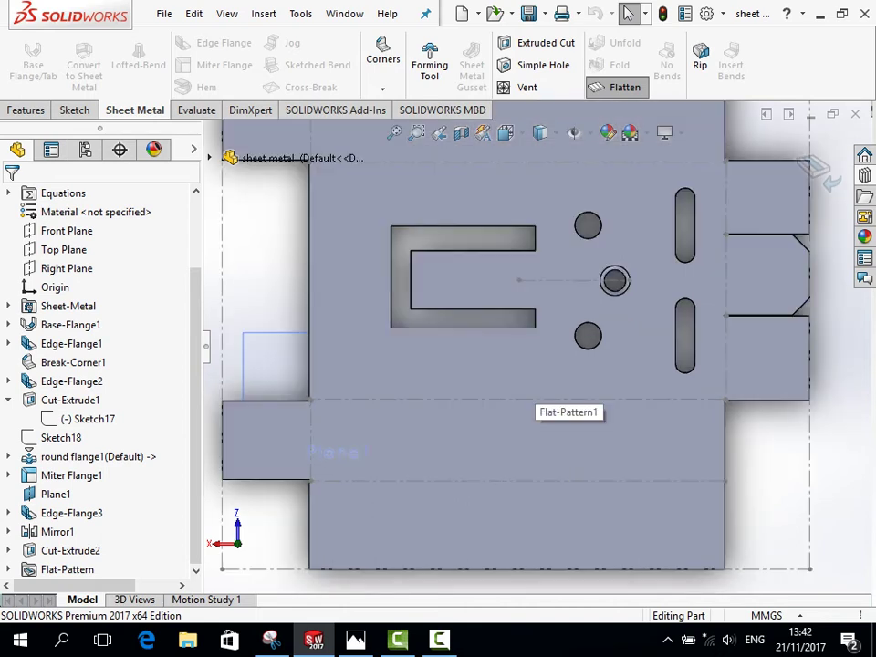
pyautogui.press('space')
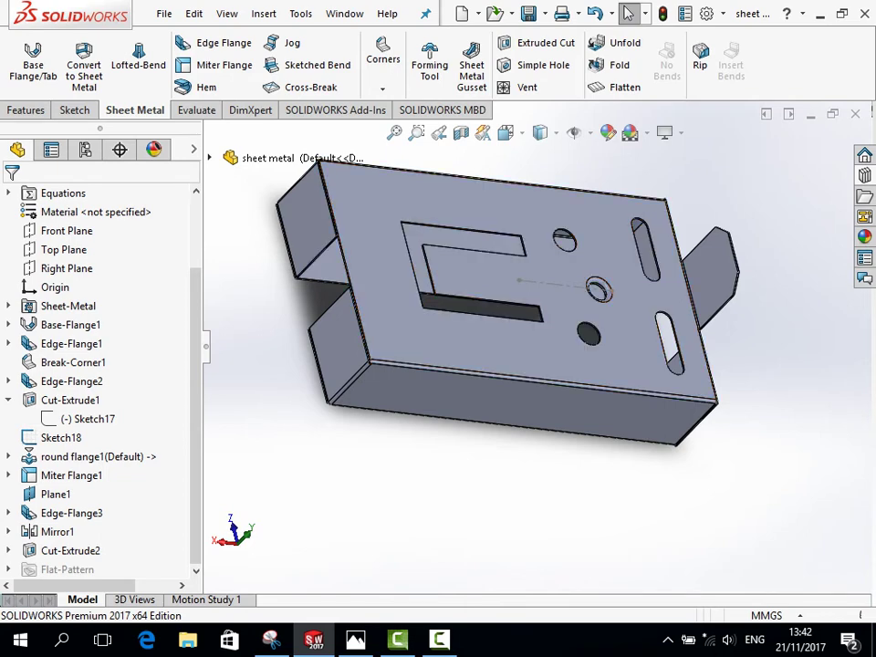
pyautogui.hotkey('alt', 'Tab')
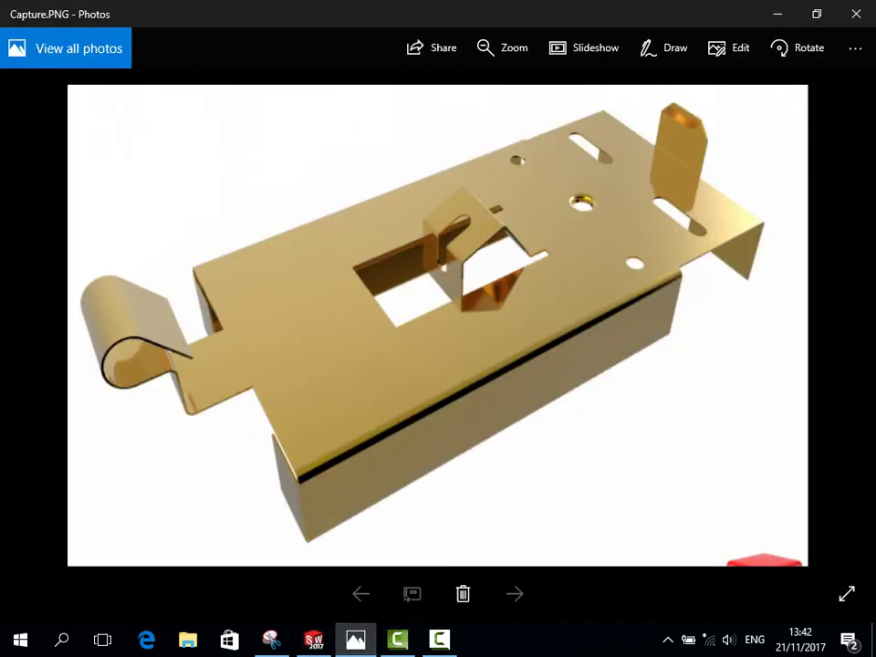
pyautogui.hotkey('alt', 'Tab')
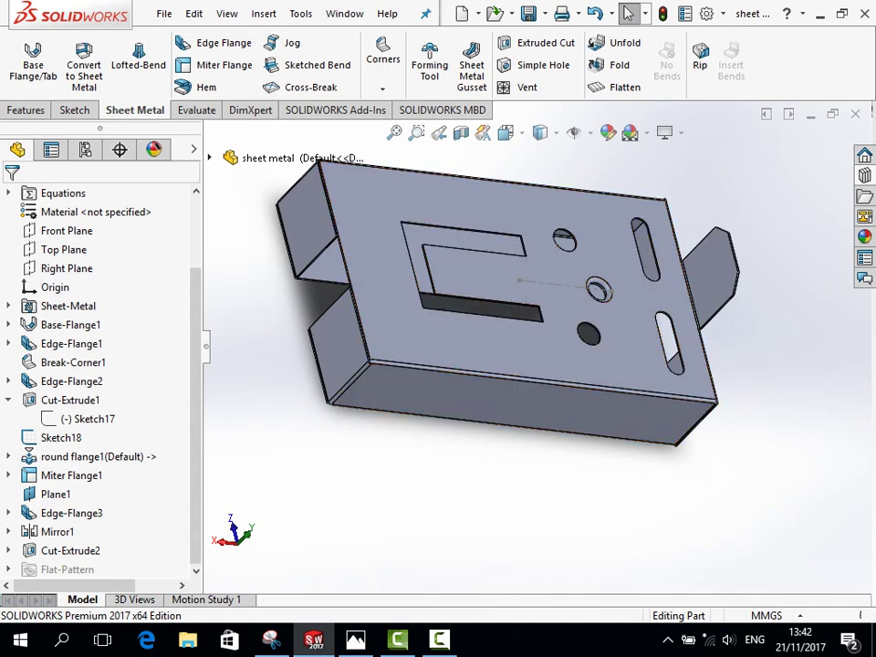
pyautogui.hotkey('alt', 'Tab')
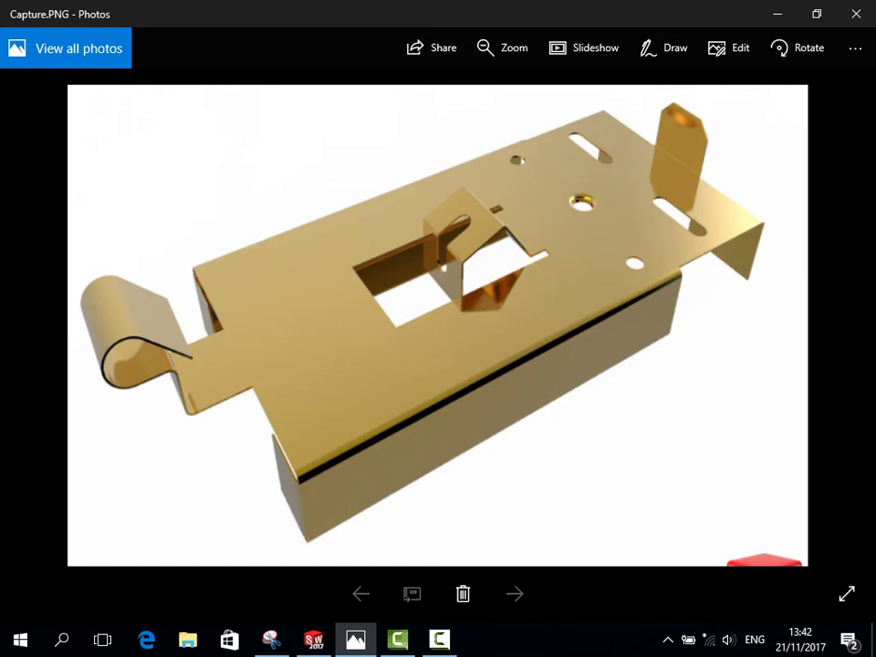
pyautogui.hotkey('alt', 'Tab')
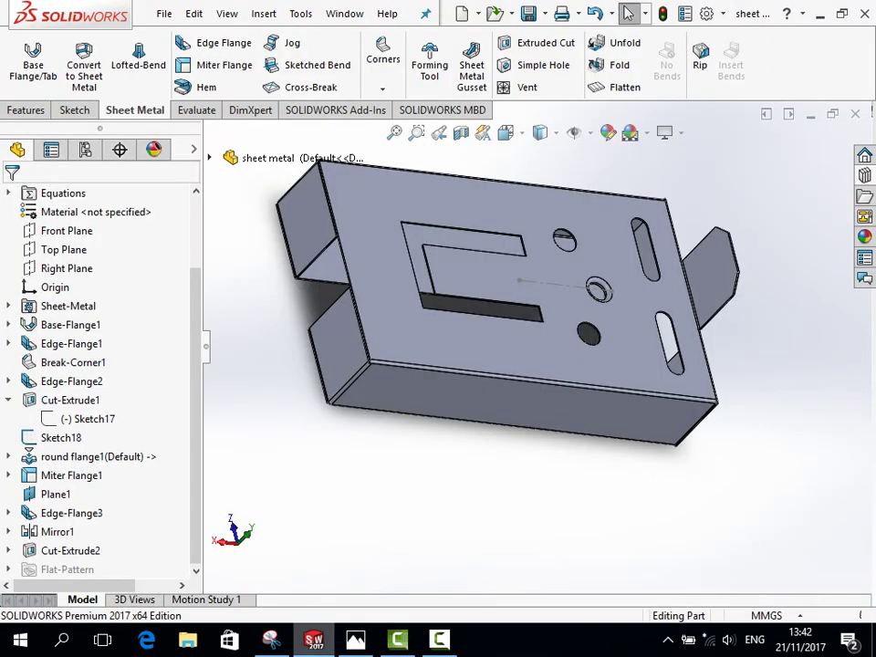
pyautogui.press('space')
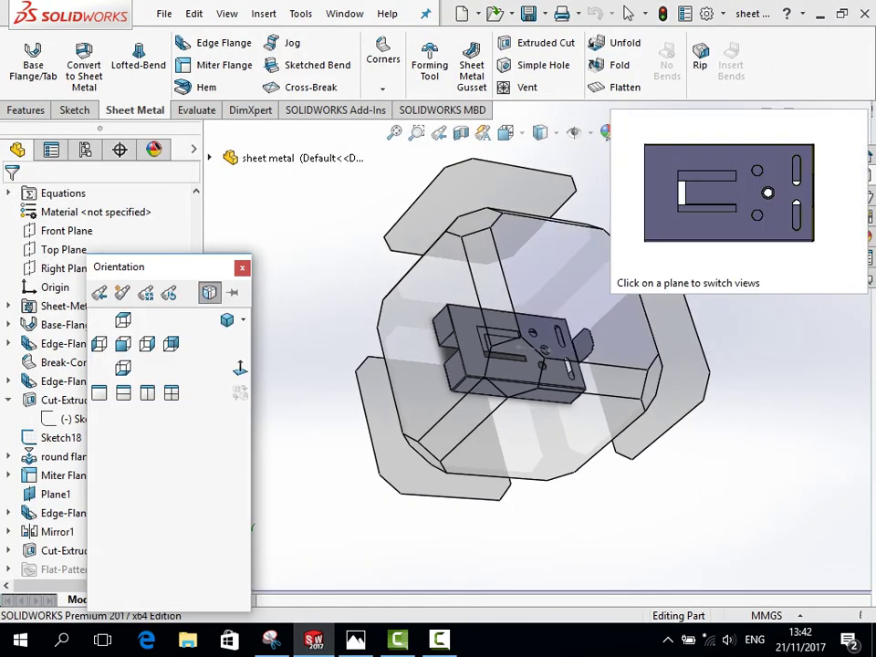
# Switch to Top view and start a new sketch on the plate's top face.
pyautogui.hotkey('ctrl', '5')
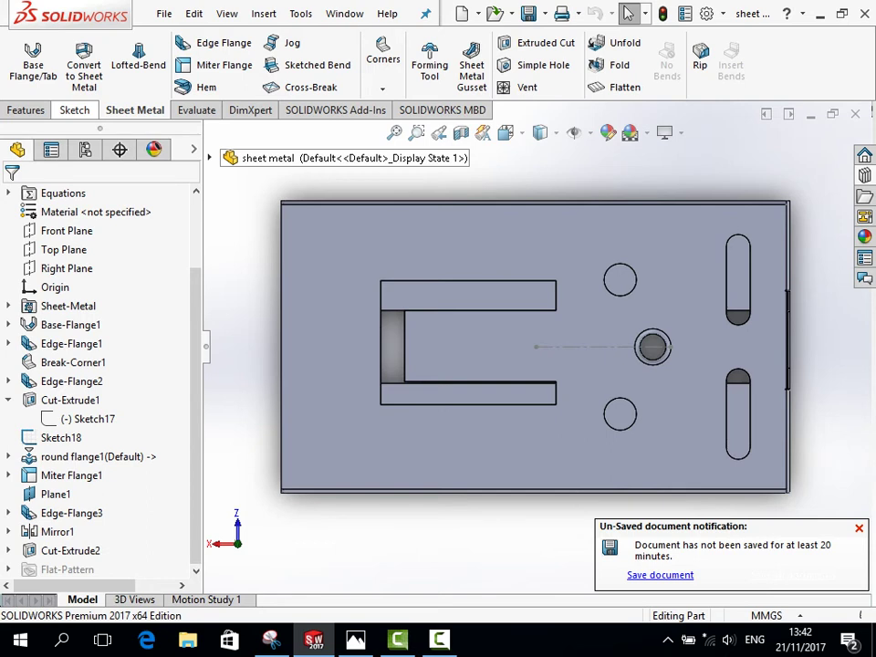
pyautogui.click(75, 110)
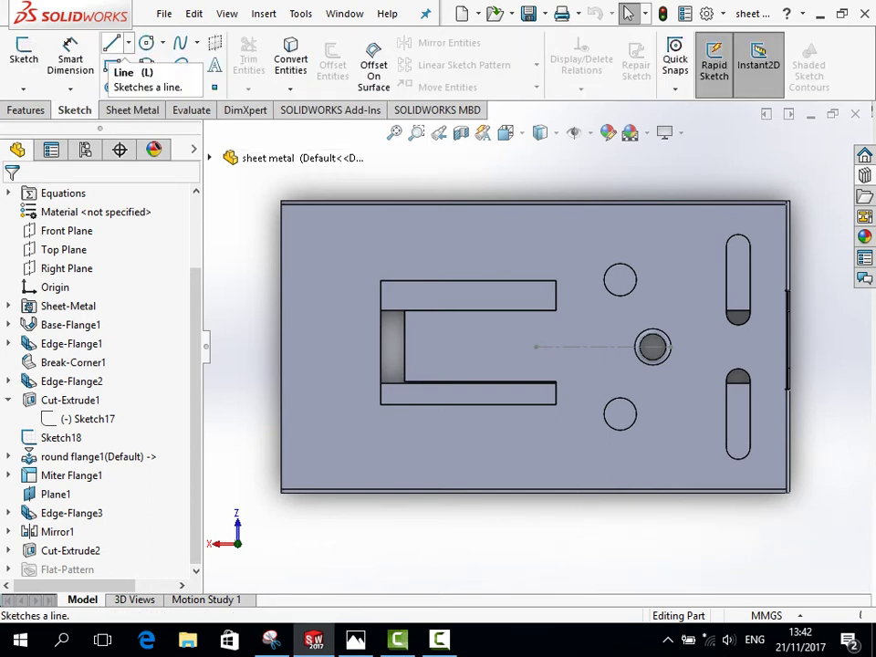
pyautogui.click(112, 43)
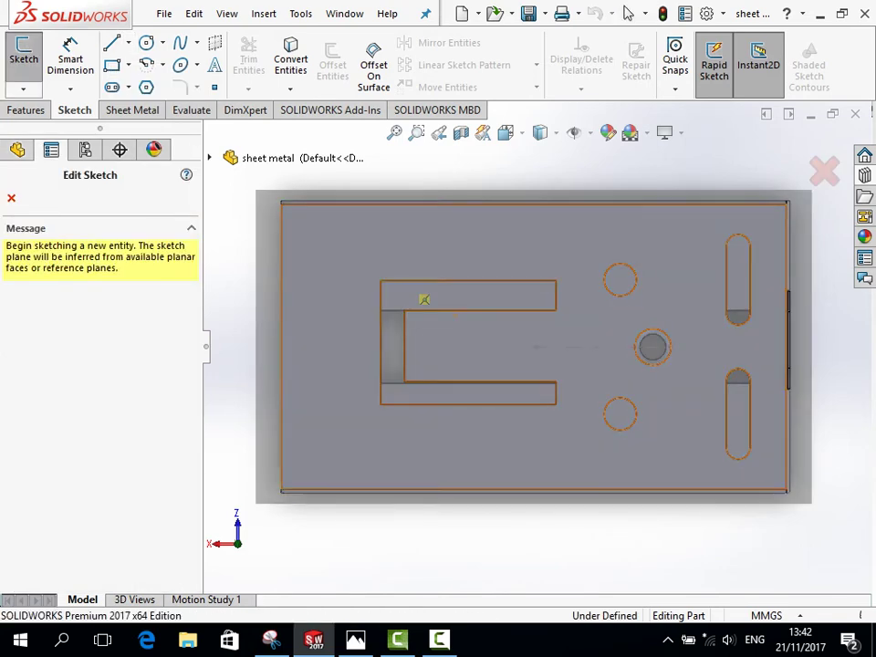
pyautogui.click(539, 346)
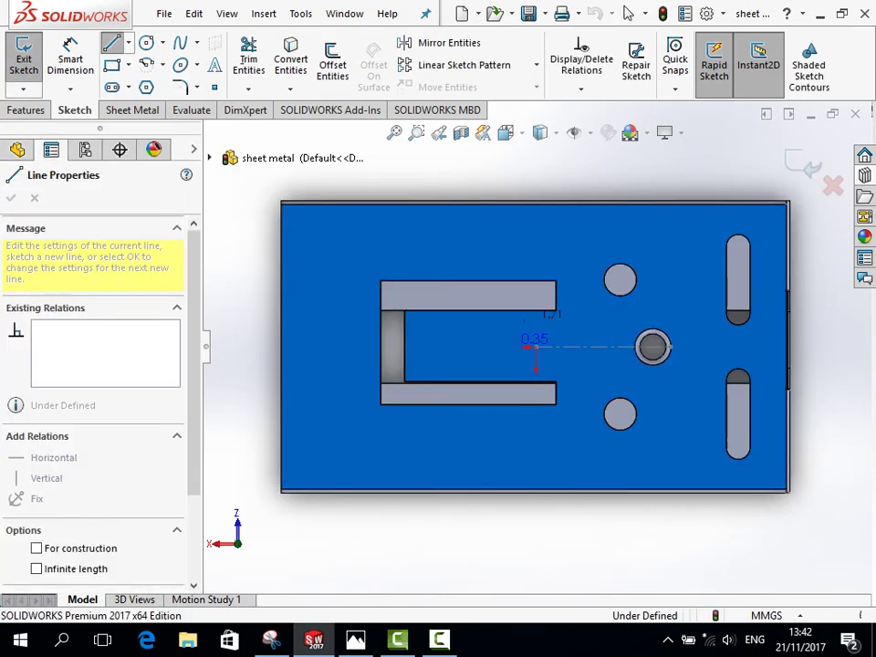
pyautogui.rightClick(479, 310)
pyautogui.click(558, 328)
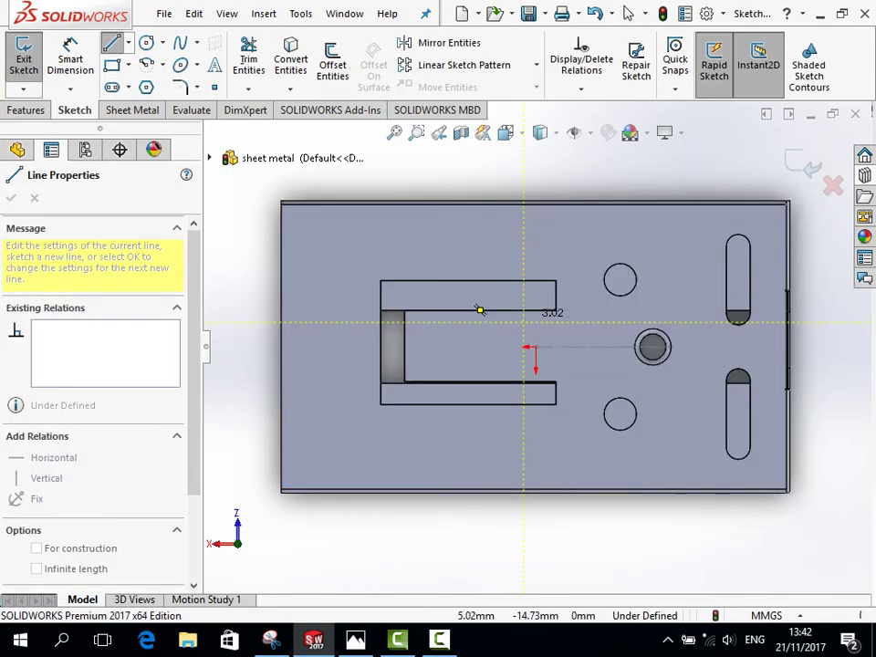
# Draw a vertical line across the tab between the slot edges and exit the sketch.
pyautogui.click(111, 43)
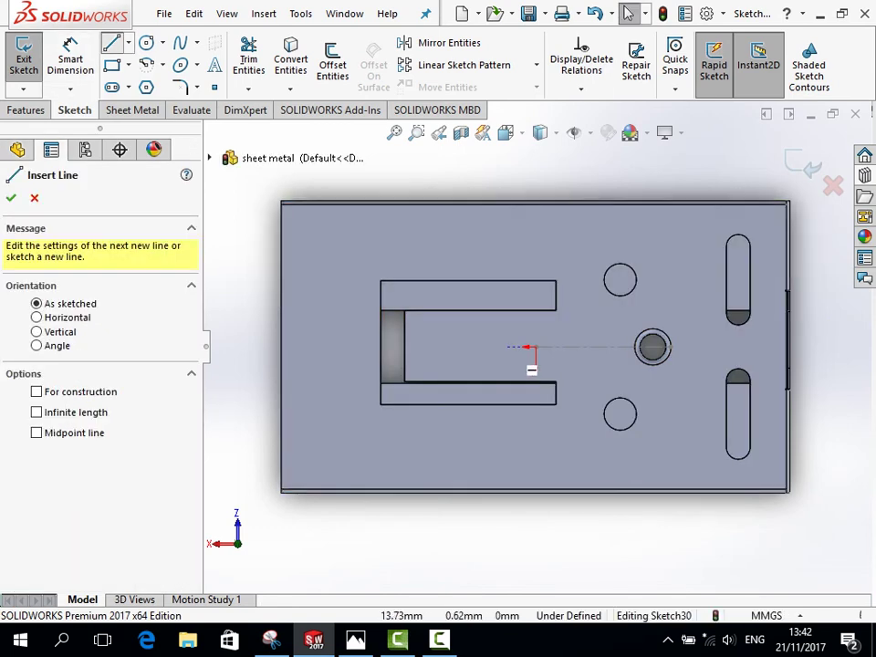
pyautogui.click(516, 311)
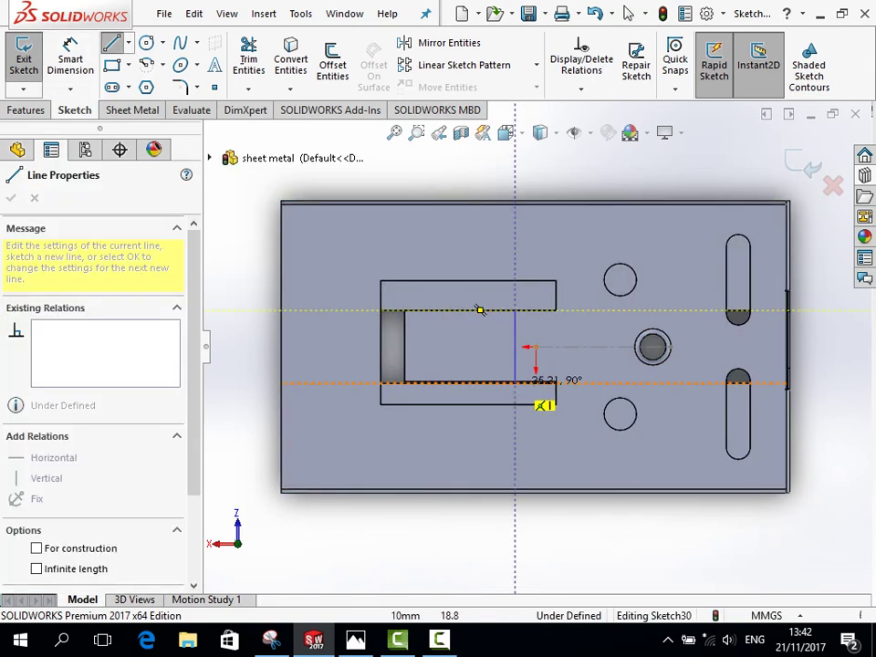
pyautogui.click(516, 383)
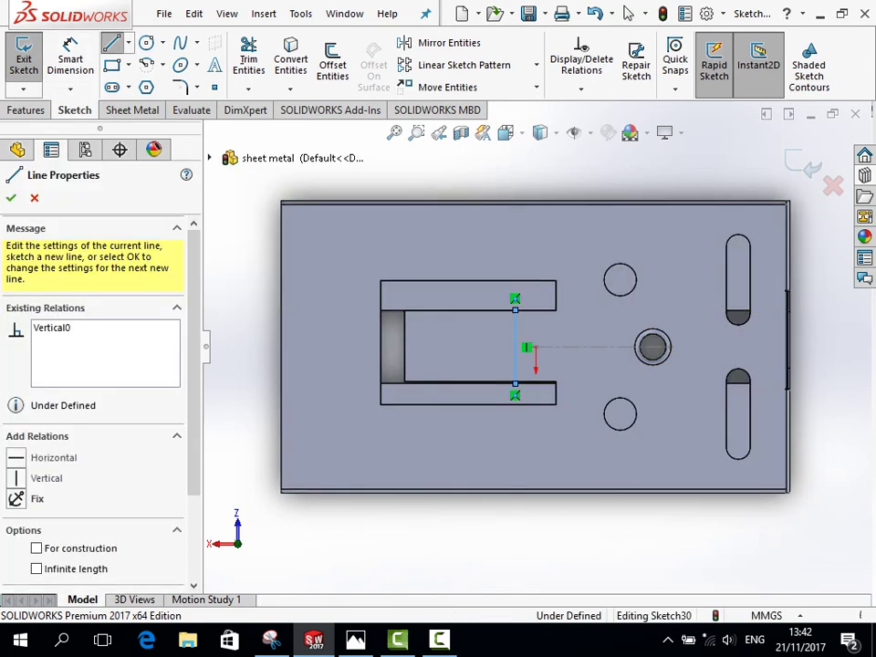
pyautogui.click(803, 166)
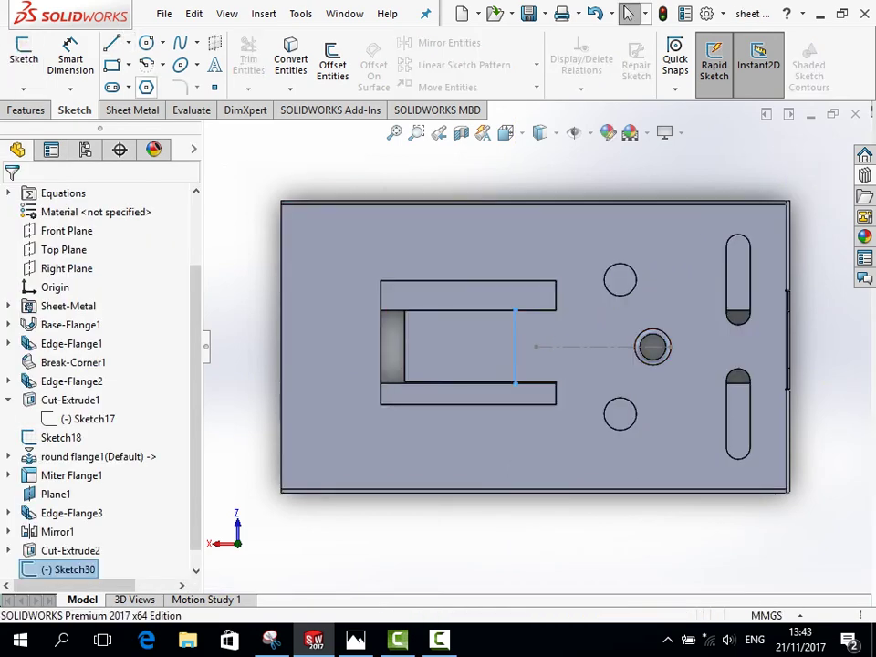
pyautogui.click(134, 109)
# Start a Sketched Bend along Sketch30 with the plate's top face as the fixed face.
pyautogui.moveTo(534, 489)
pyautogui.mouseDown(button='middle')
pyautogui.moveTo(534, 456)
pyautogui.moveTo(547, 429)
pyautogui.mouseUp(button='middle')
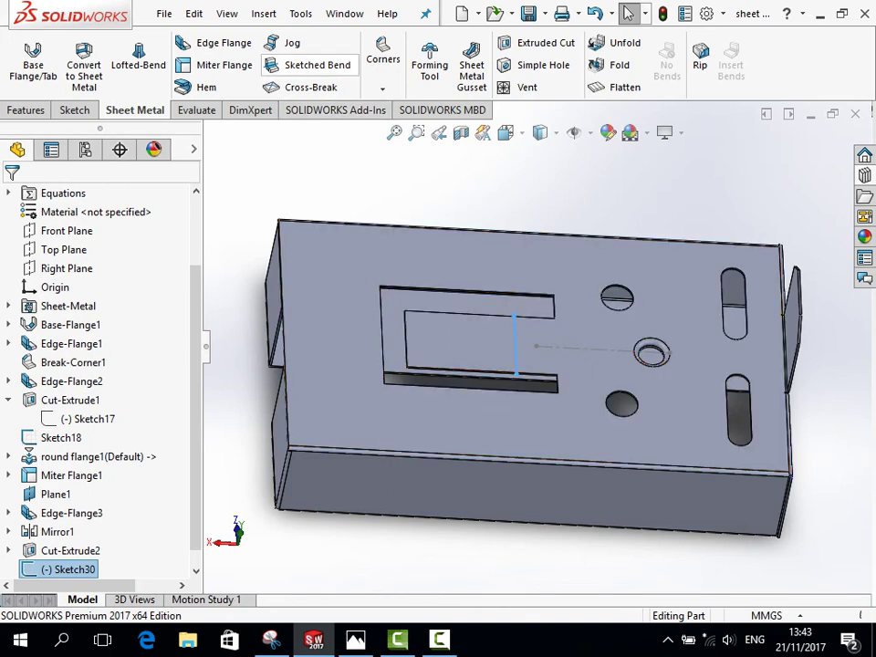
pyautogui.click(301, 65)
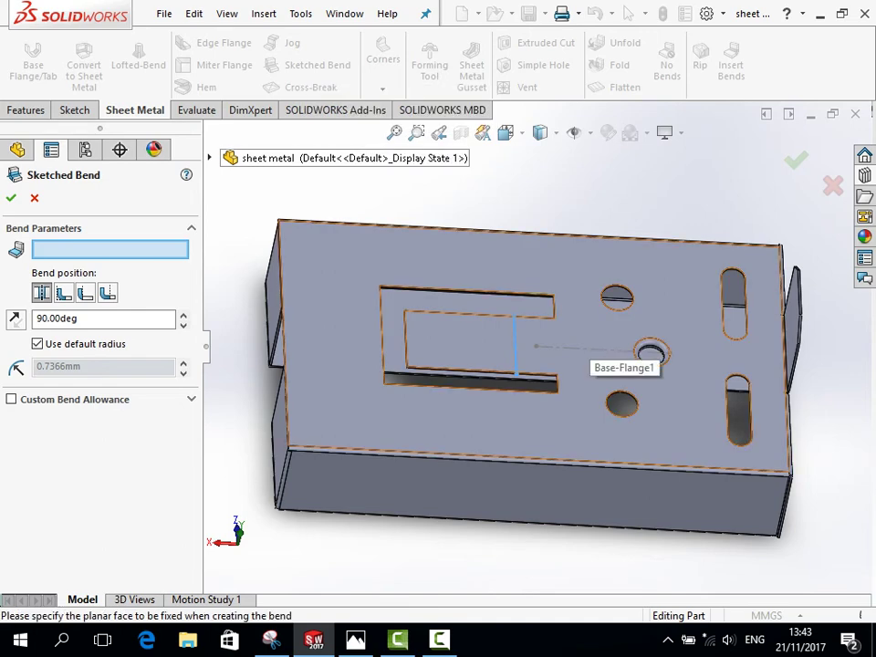
pyautogui.click(517, 339)
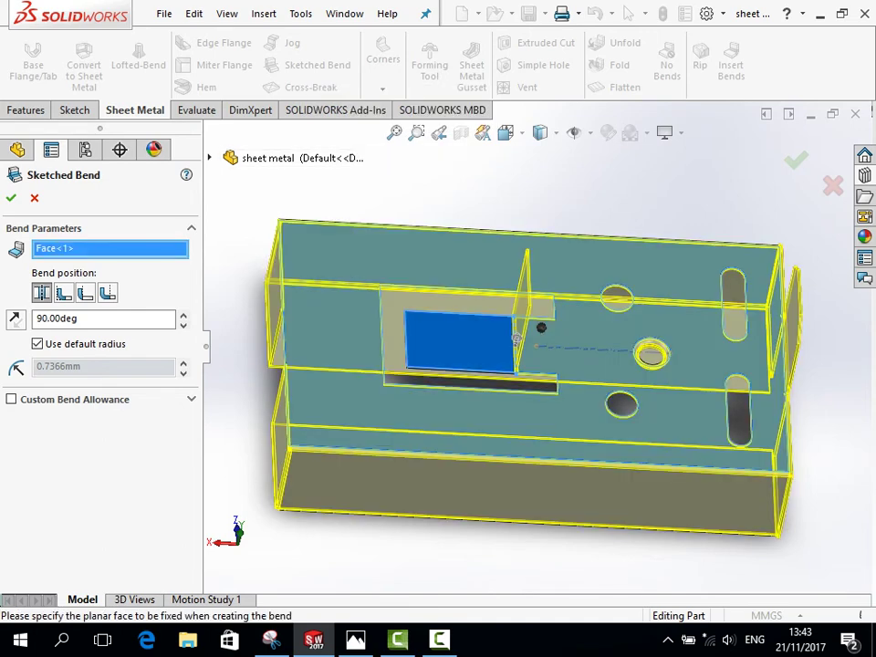
pyautogui.moveTo(516, 338); pyautogui.dragTo(517, 286, button='middle')
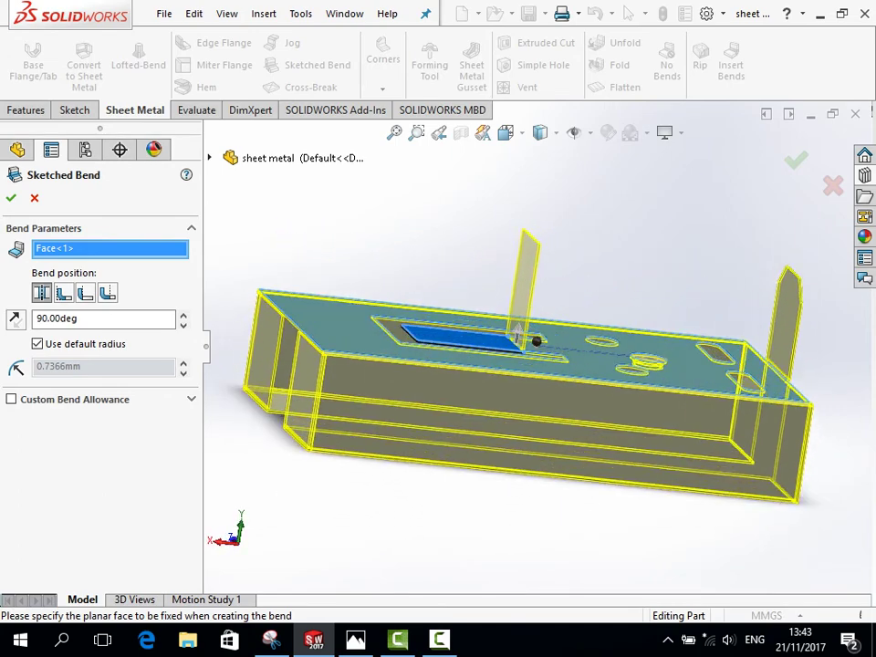
pyautogui.scroll(-2, 521, 286)
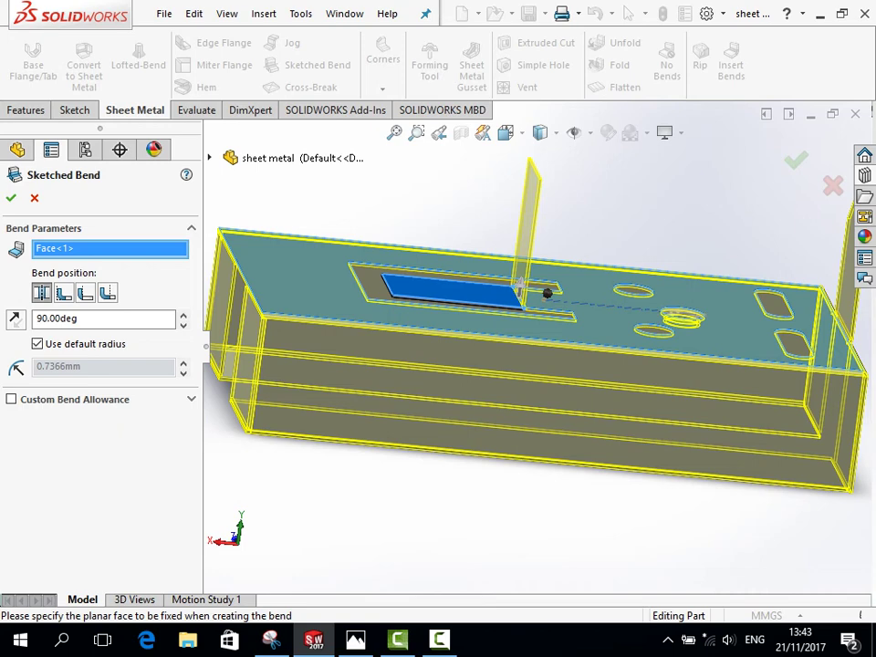
pyautogui.press('Left')
pyautogui.press('Left')
pyautogui.press('Left')
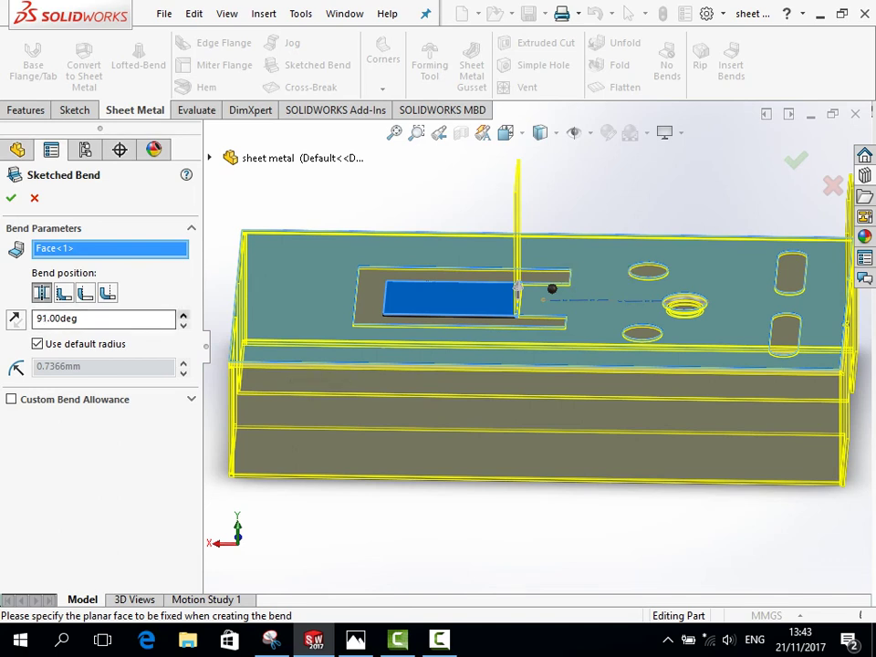
pyautogui.scroll(2, 103, 318)
pyautogui.scroll(1, 103, 318)
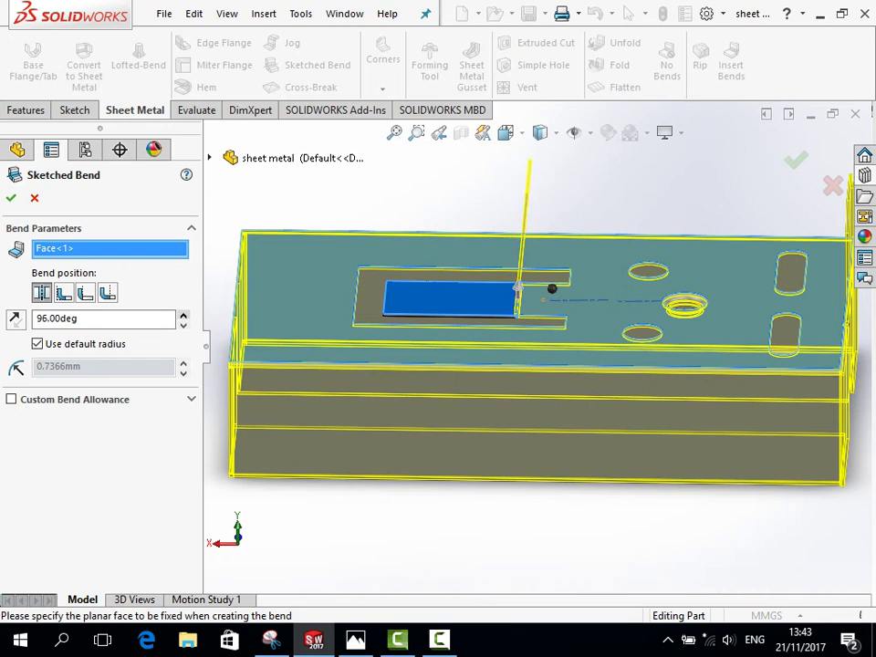
pyautogui.scroll(1, 104, 318)
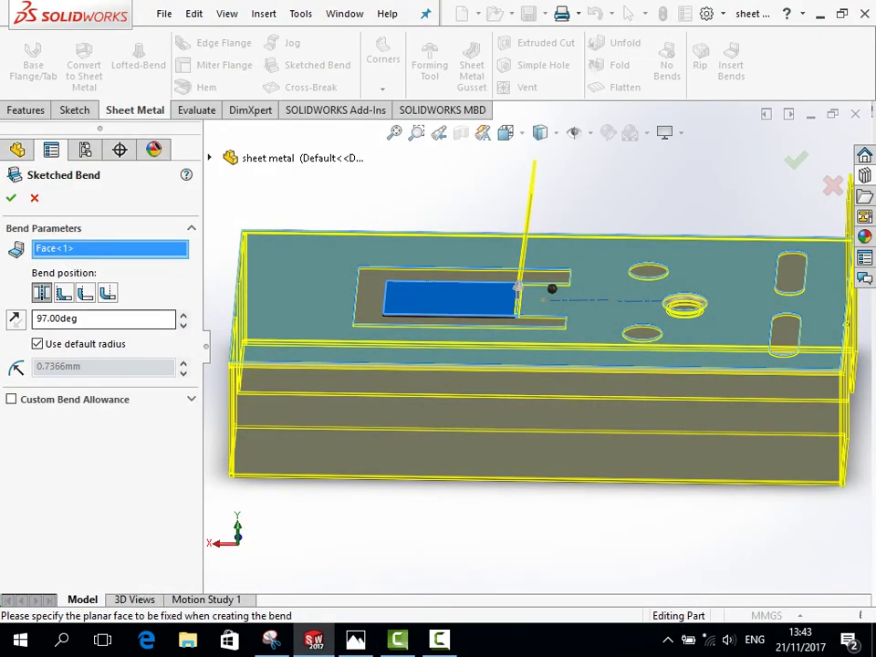
# Flip the bend to fold the tab upward and spin the angle down to 78°.
pyautogui.click(518, 312)
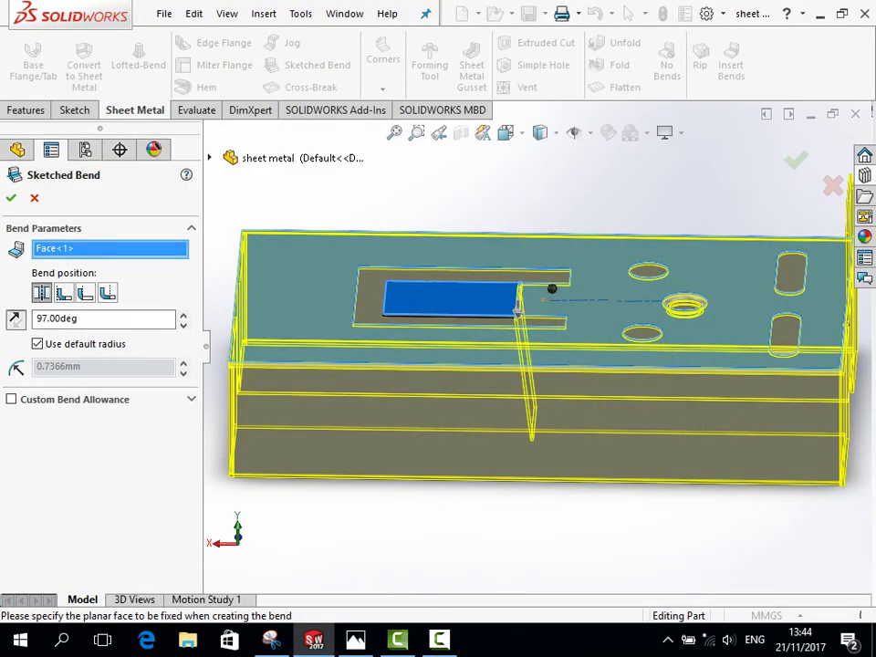
pyautogui.click(517, 289)
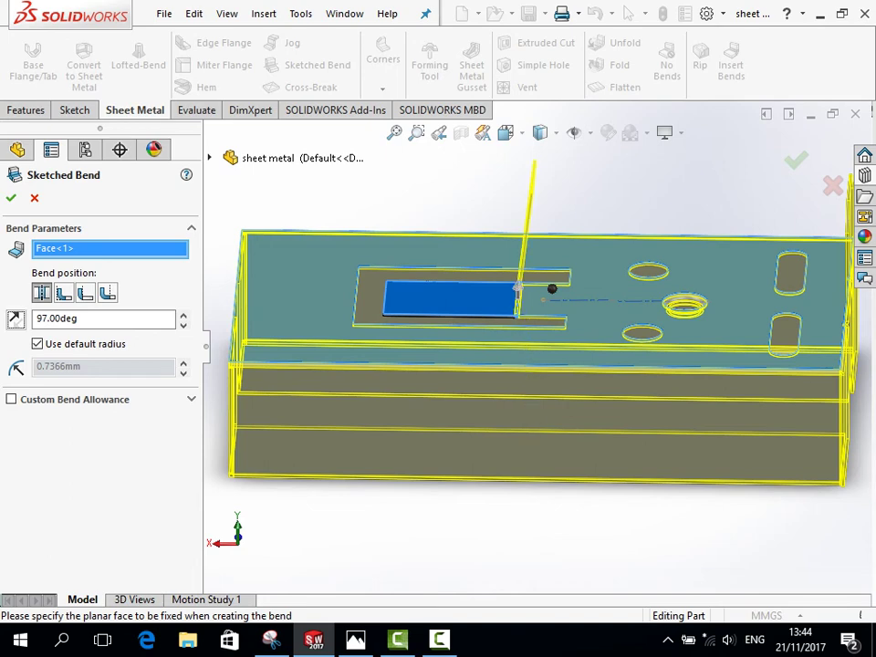
pyautogui.scroll(-2, 103, 319)
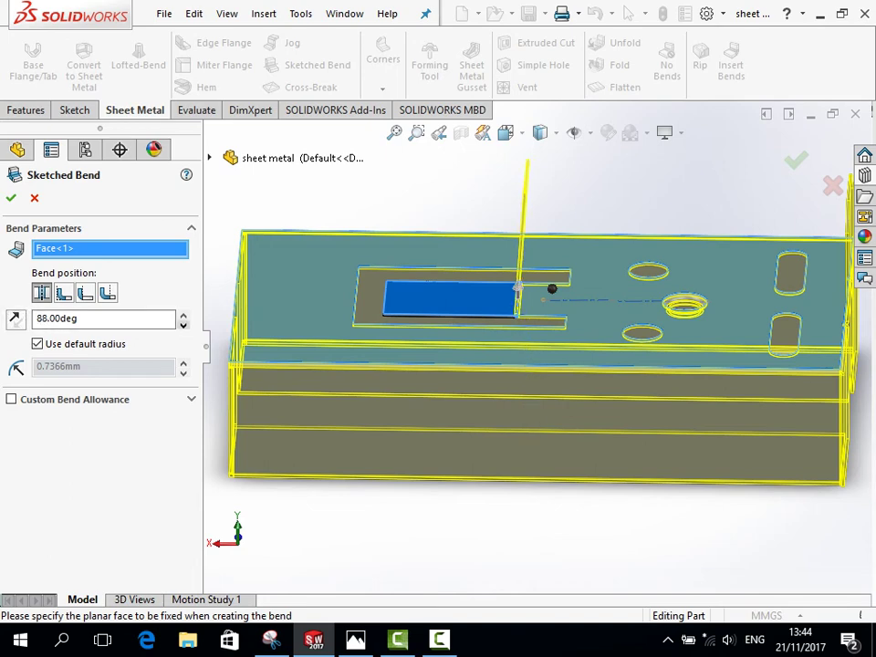
pyautogui.scroll(-2, 103, 318)
pyautogui.scroll(-1, 103, 318)
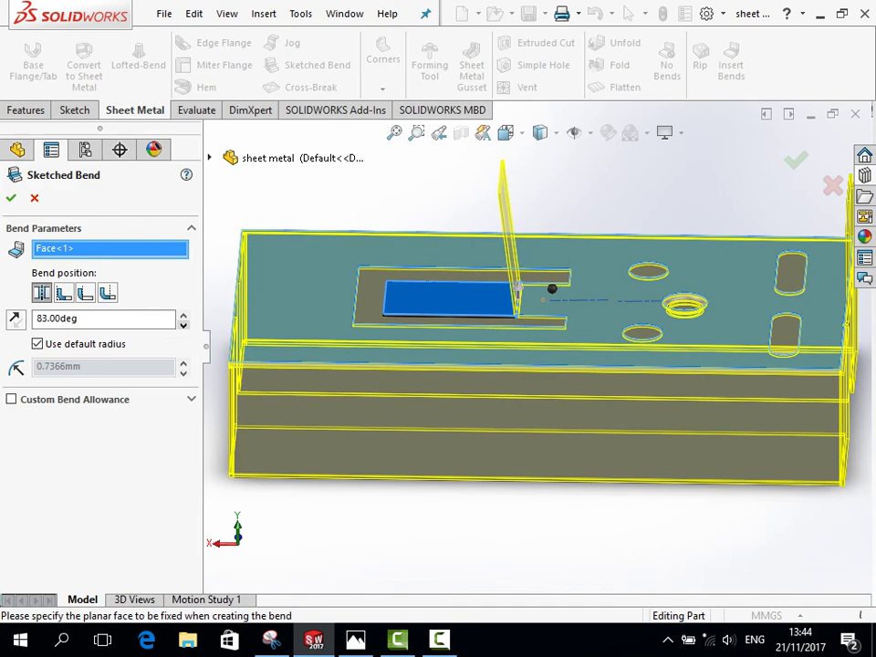
pyautogui.scroll(-1, 103, 318)
# Try each bend position from a front view and settle on Bend Centerline.
pyautogui.press('space')
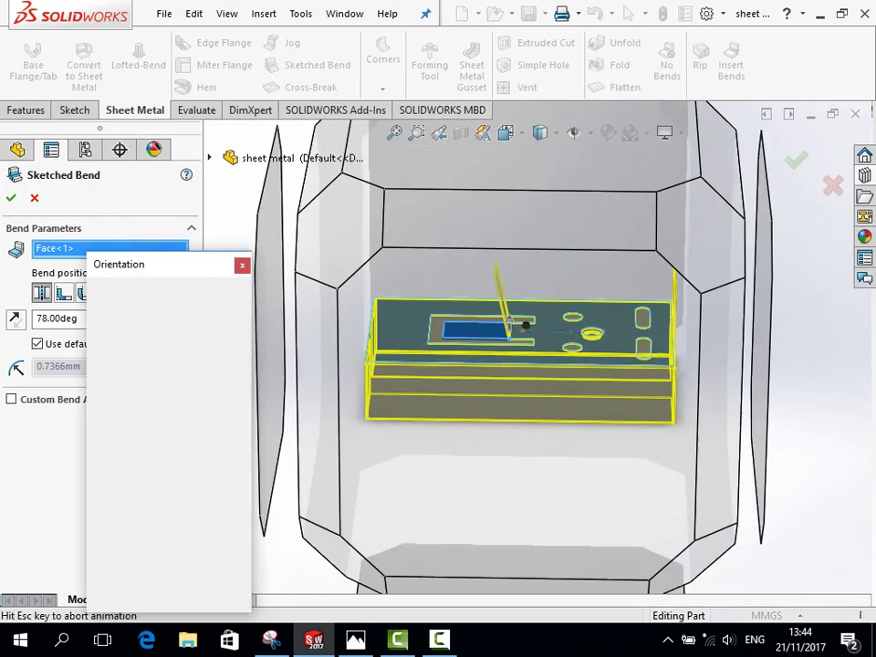
pyautogui.click(513, 326)
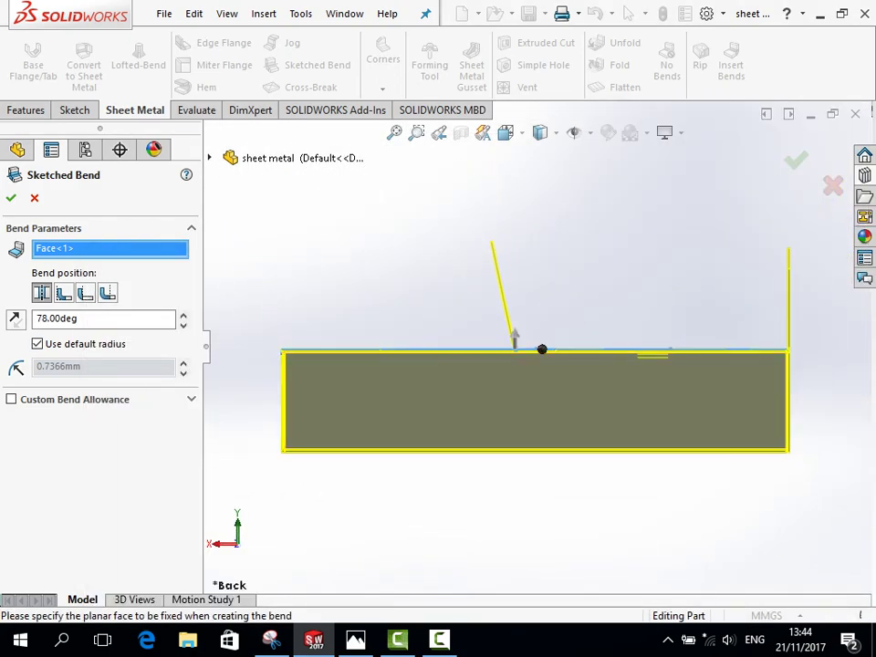
pyautogui.scroll(-1, 103, 318)
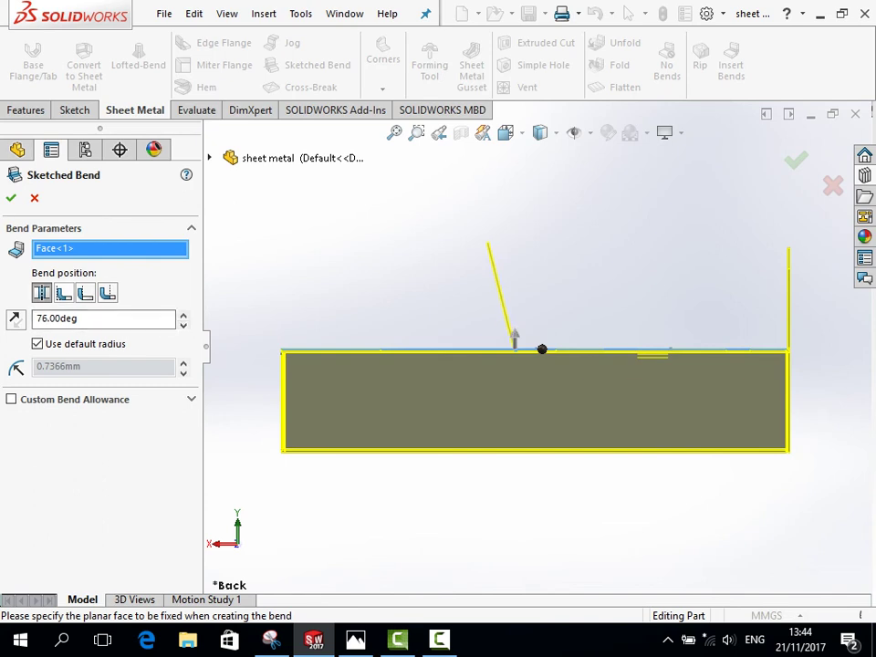
pyautogui.click(63, 292)
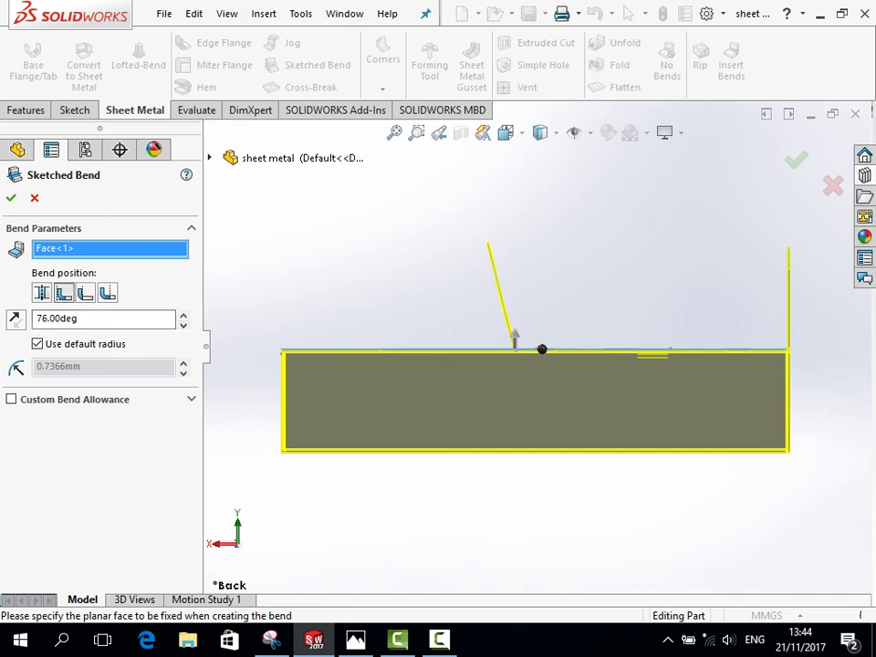
pyautogui.scroll(-5, 538, 350)
pyautogui.scroll(-3, 538, 350)
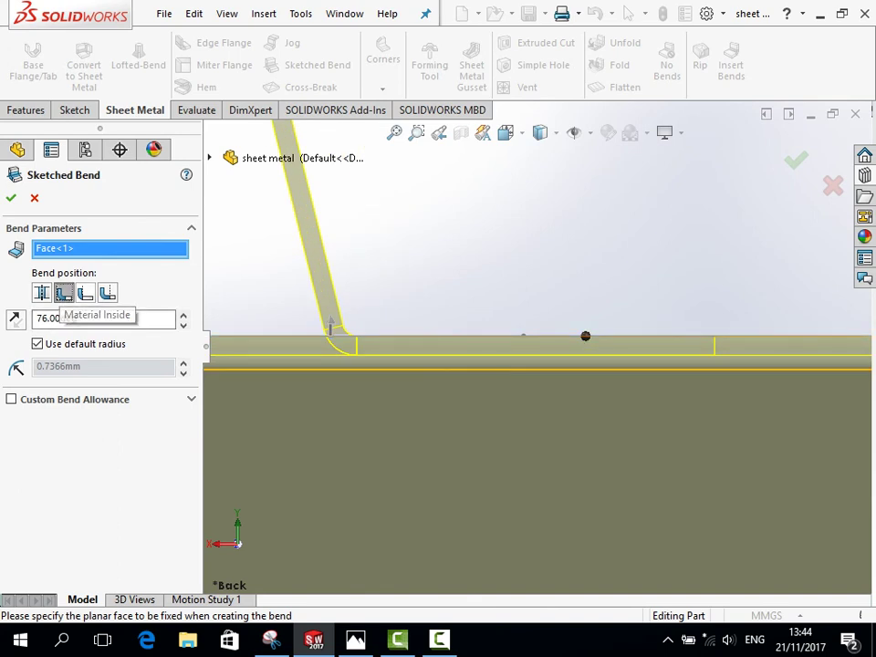
pyautogui.click(85, 292)
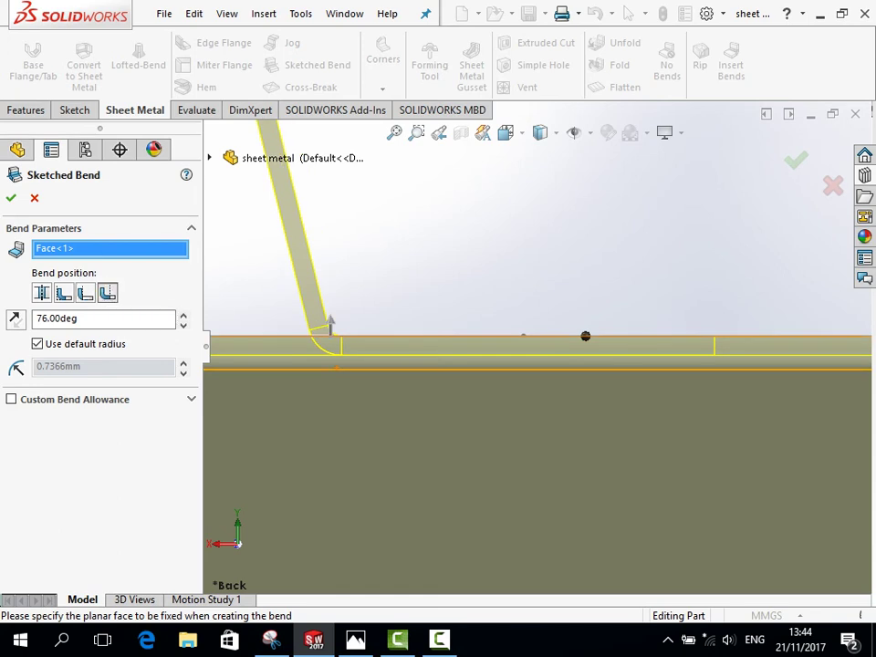
pyautogui.click(107, 292)
pyautogui.press('Up')
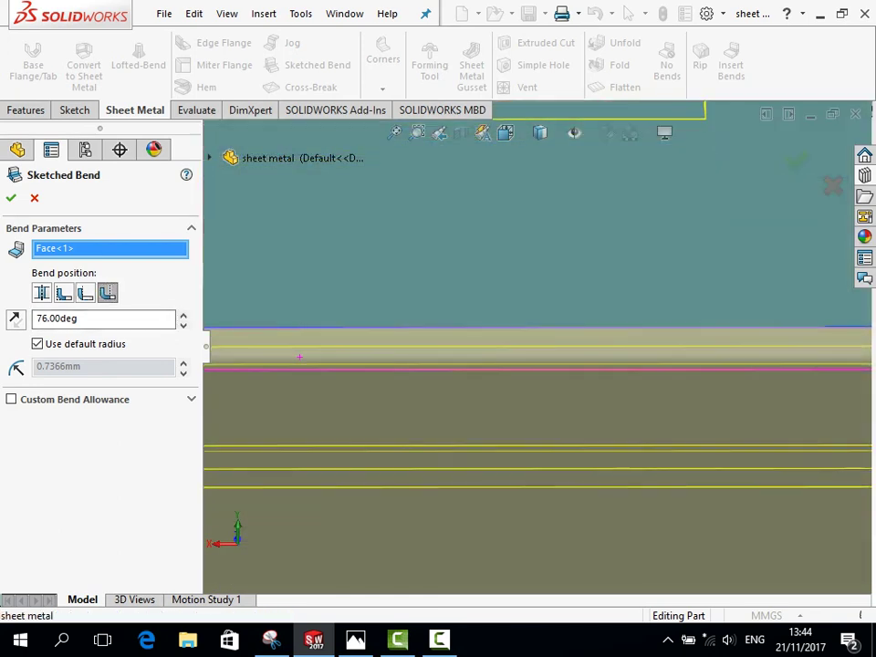
pyautogui.press('Up')
pyautogui.press('Up')
pyautogui.scroll(-1, 433, 324)
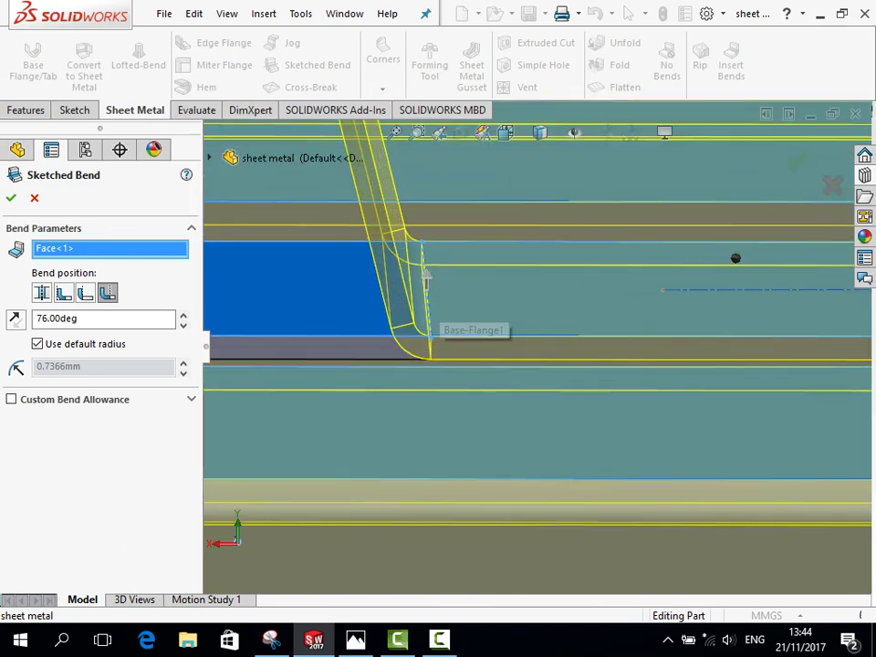
pyautogui.scroll(-1, 434, 324)
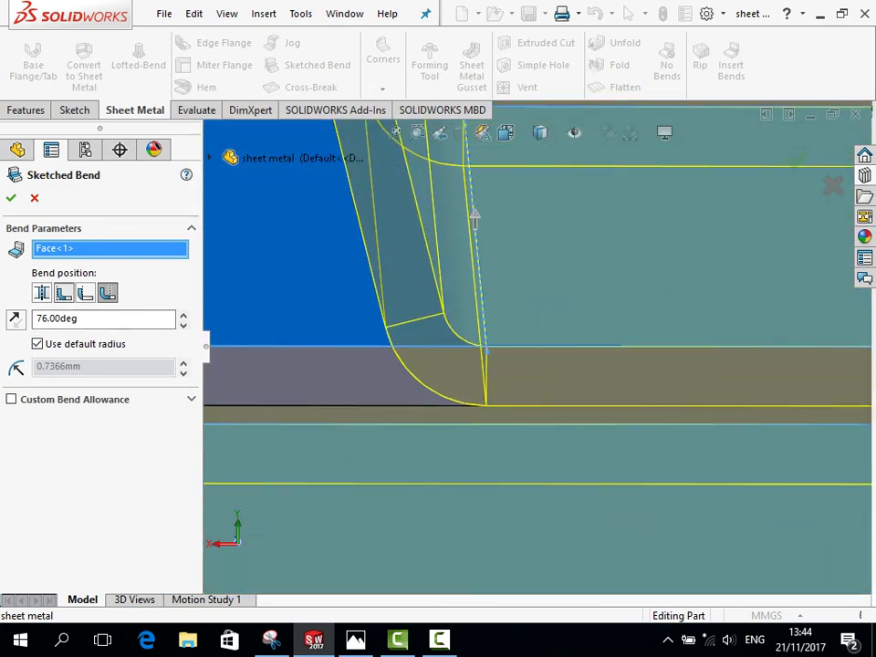
pyautogui.click(63, 292)
pyautogui.press('Down')
pyautogui.press('Down')
pyautogui.press('Down')
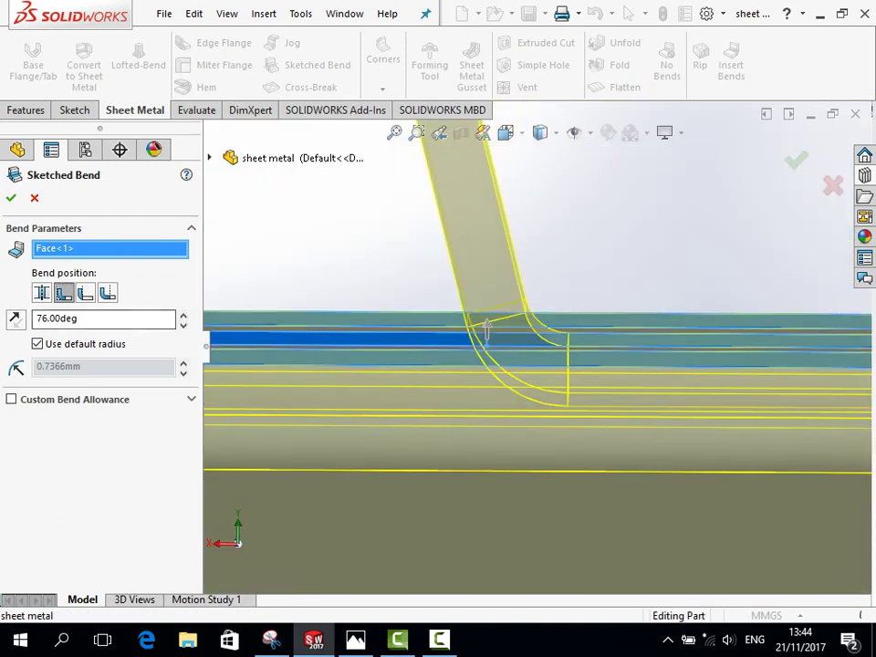
pyautogui.click(41, 292)
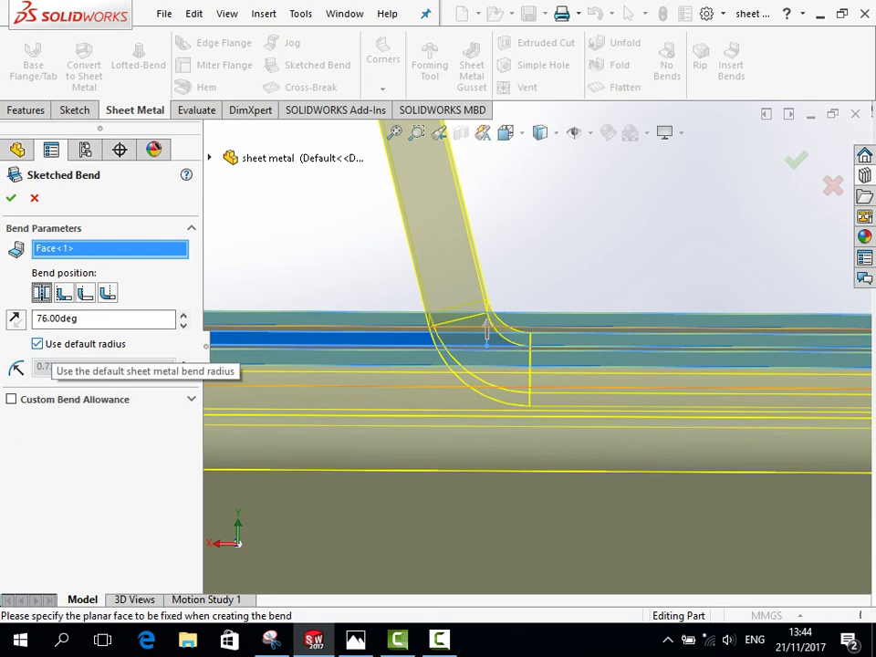
# Try a custom 2.7366 mm bend radius, then edit Sketched Bend1 back to the default radius.
pyautogui.click(38, 343)
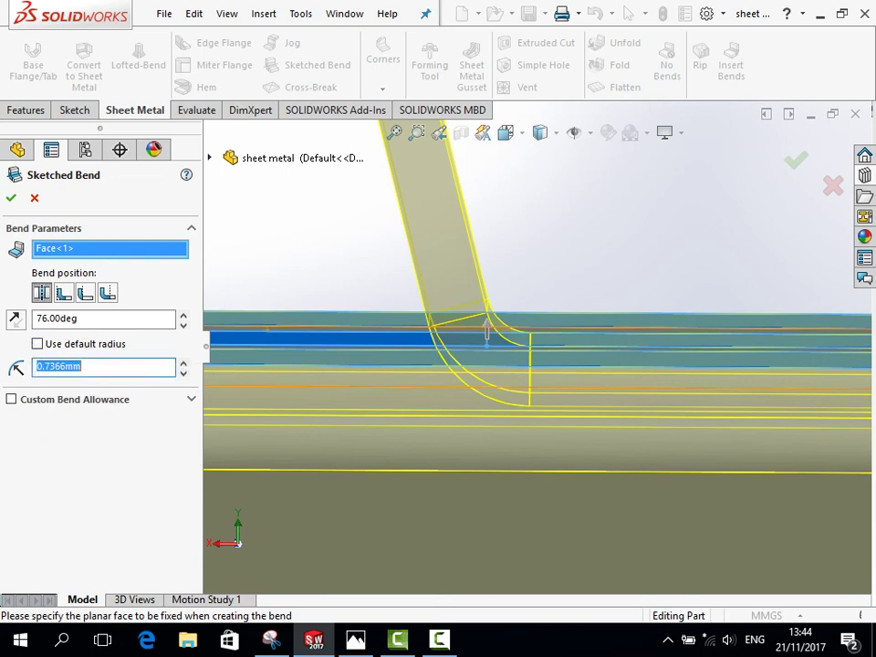
pyautogui.write('2.7366')
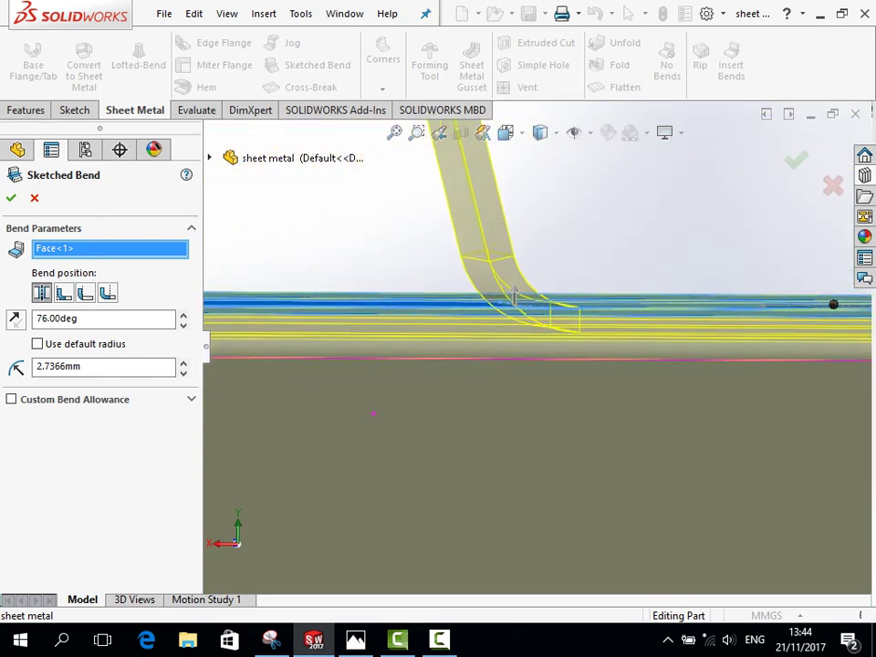
pyautogui.keyDown('ctrl'); pyautogui.moveTo(513, 294); pyautogui.dragTo(613, 294, button='middle'); pyautogui.keyUp('ctrl')
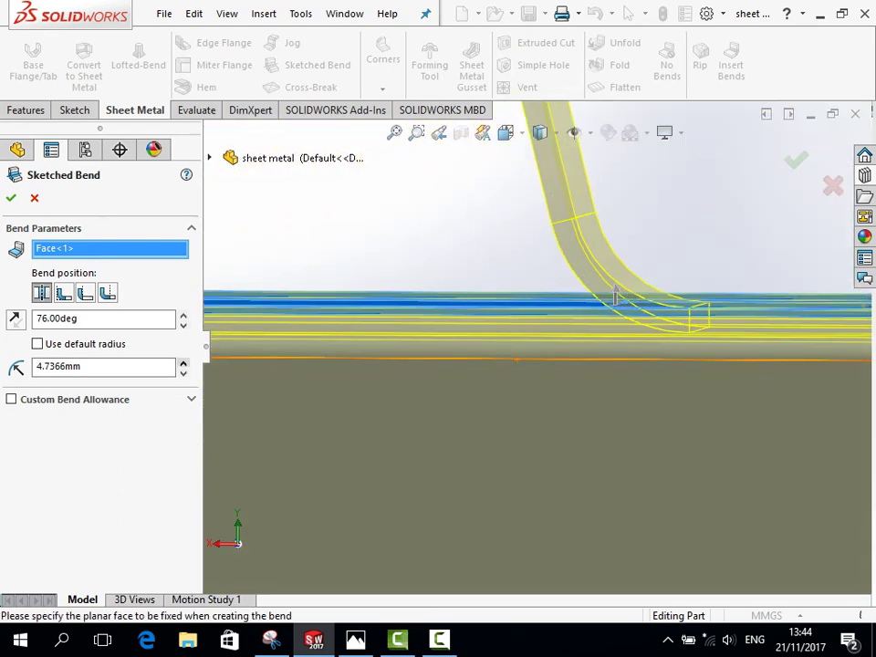
pyautogui.press('space')
pyautogui.press('Escape')
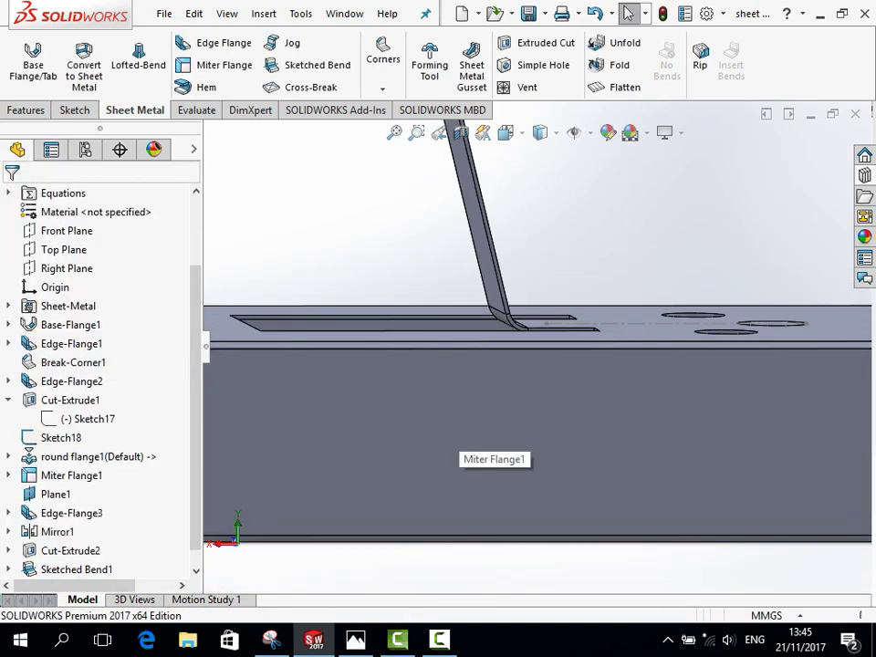
pyautogui.moveTo(483, 447); pyautogui.dragTo(239, 539, button='middle')
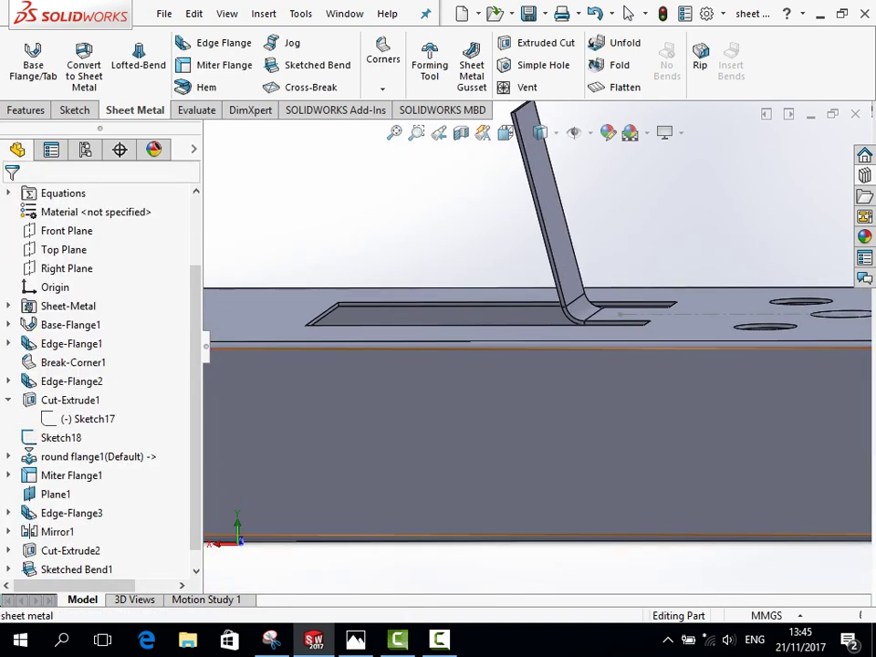
pyautogui.scroll(-1, 101, 383)
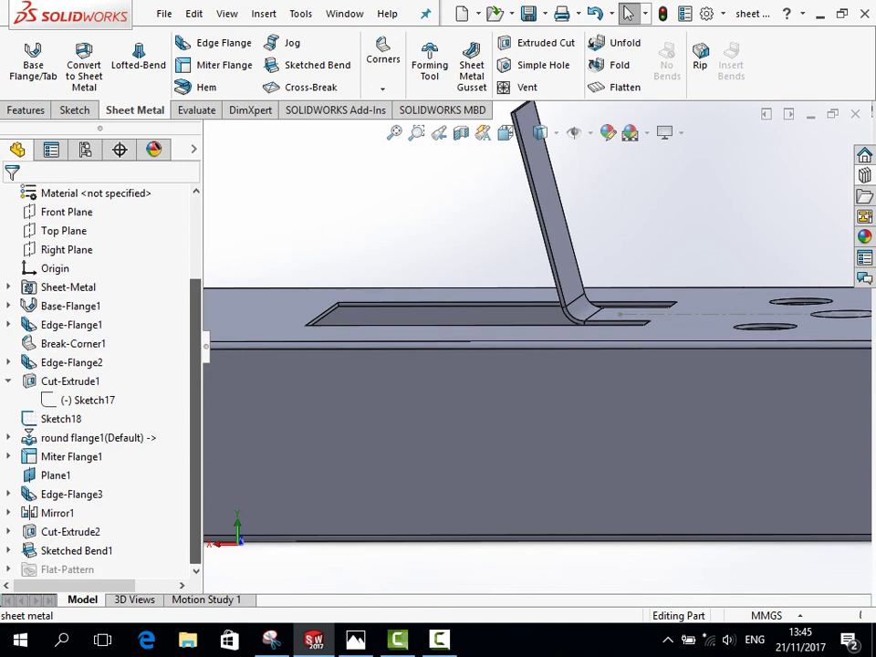
pyautogui.click(77, 550)
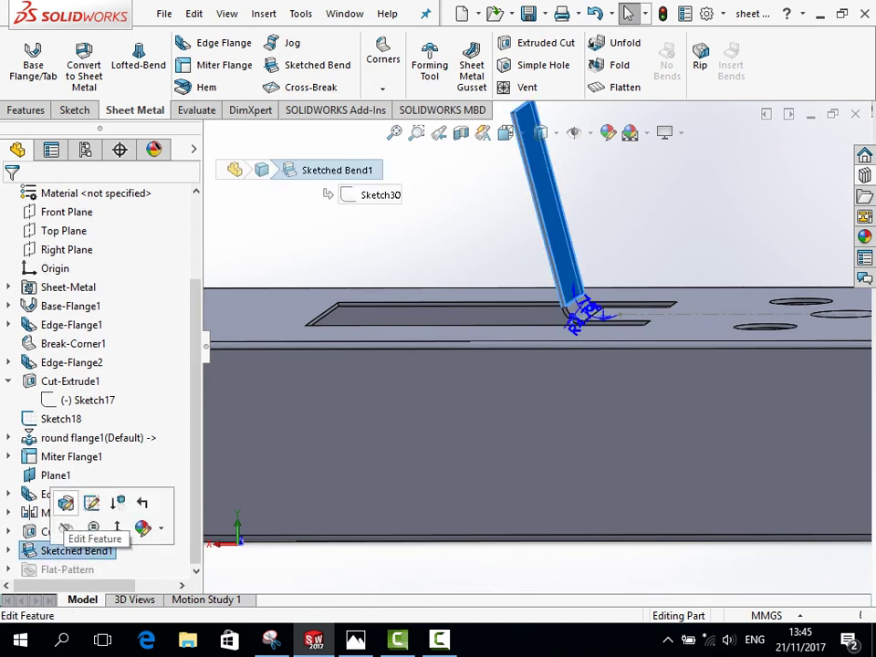
pyautogui.click(91, 503)
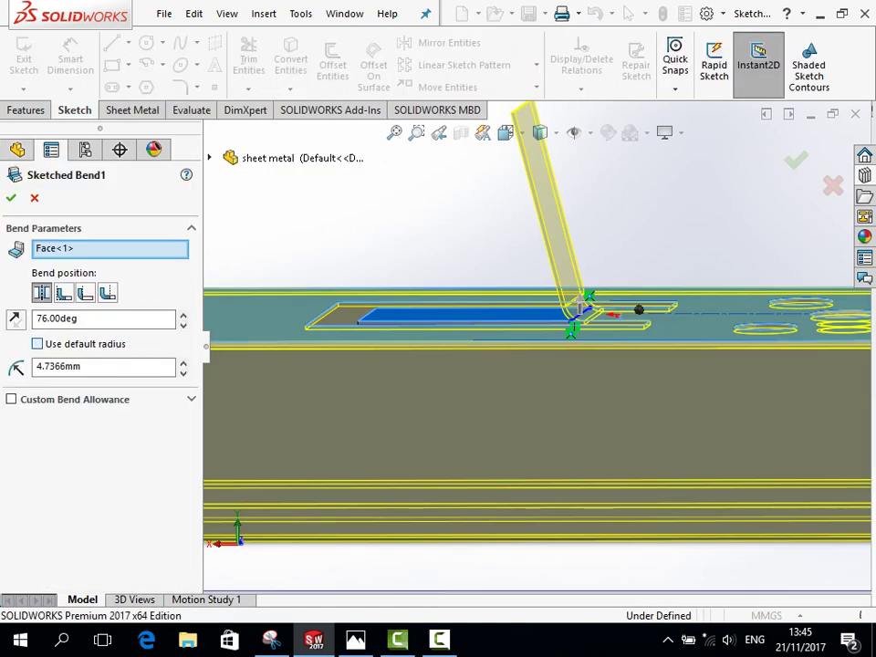
pyautogui.click(38, 343)
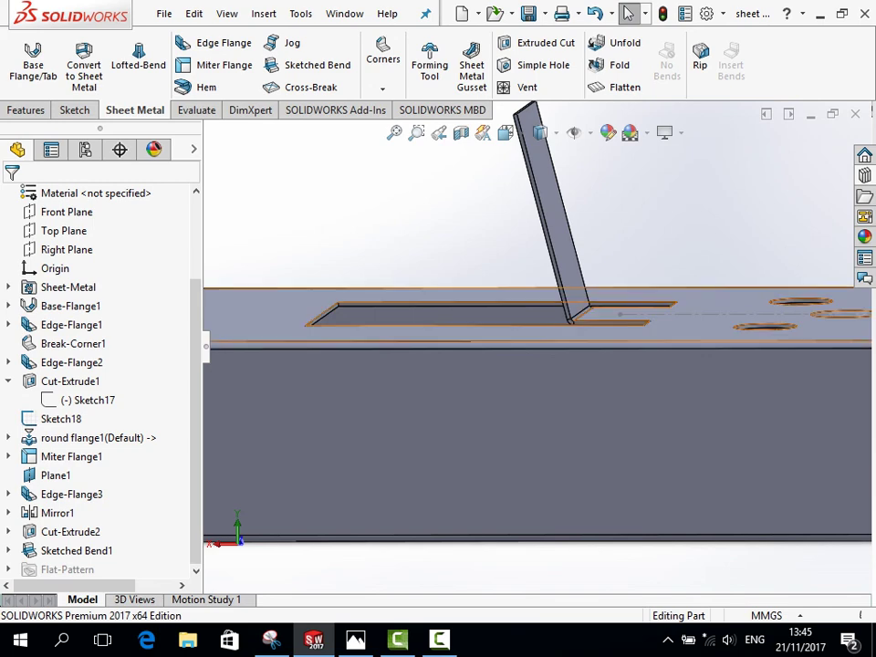
# Open a sketch on the upright tab's face and draw a horizontal line across its base.
pyautogui.click(558, 230)
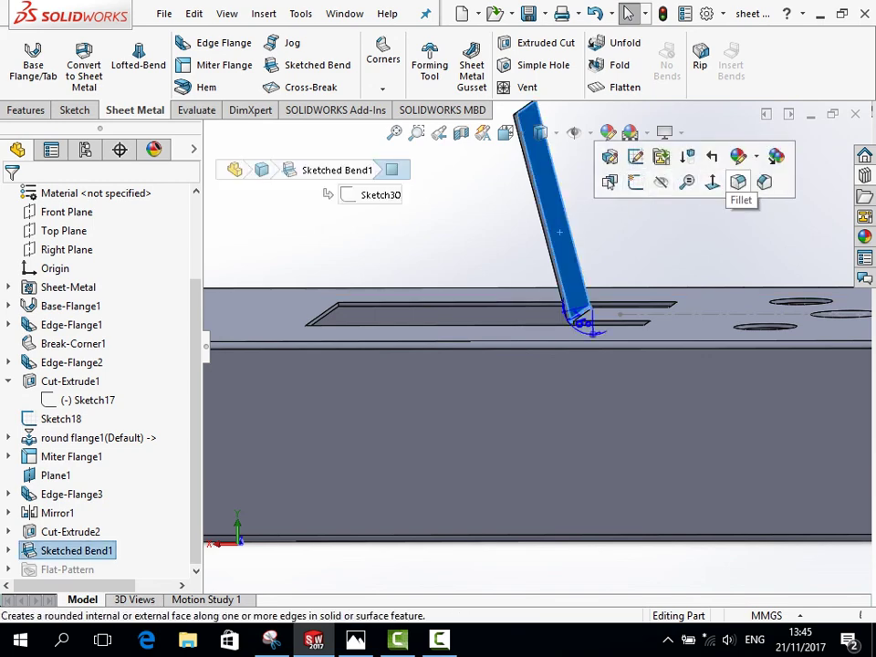
pyautogui.click(712, 182)
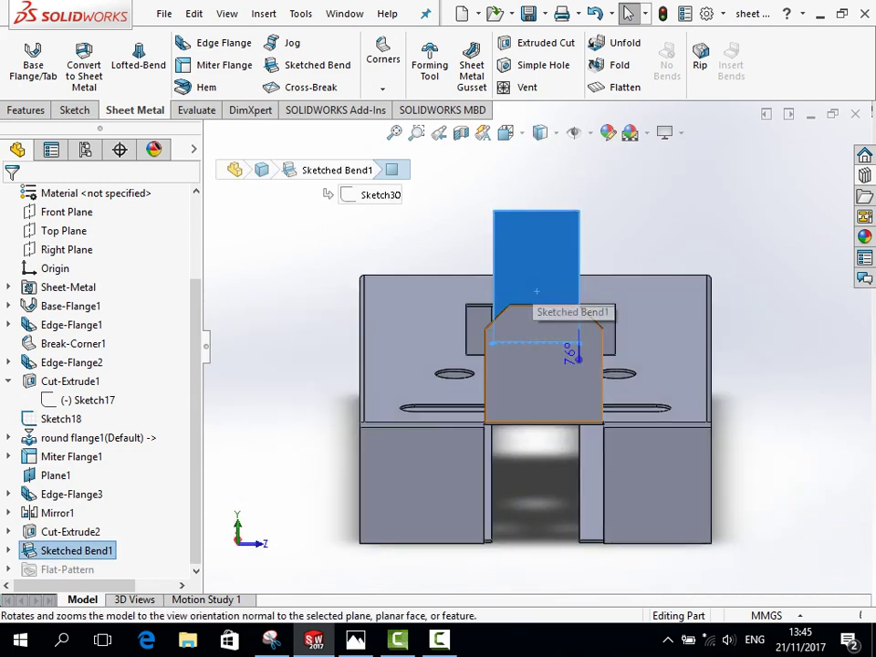
pyautogui.click(75, 109)
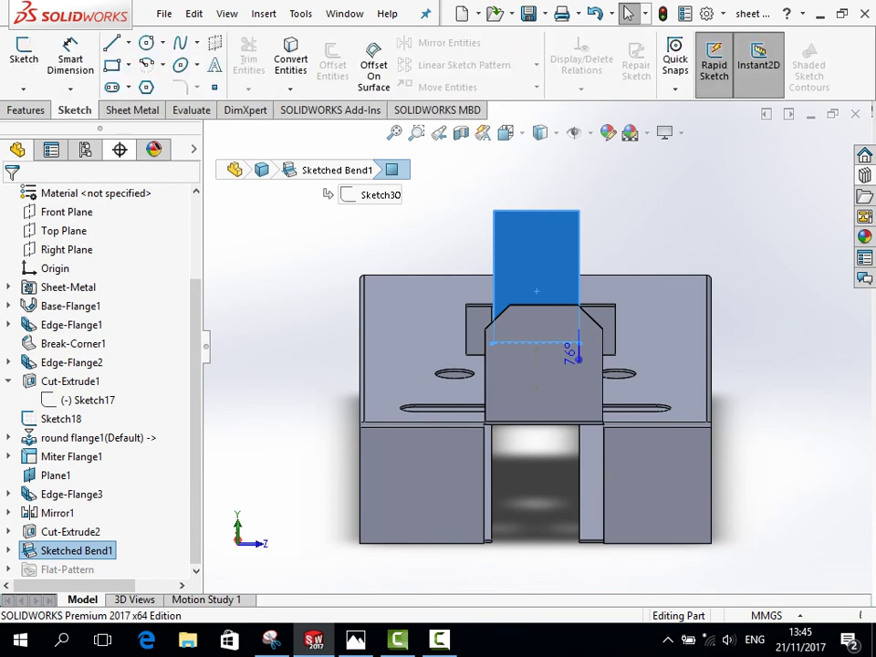
pyautogui.click(111, 42)
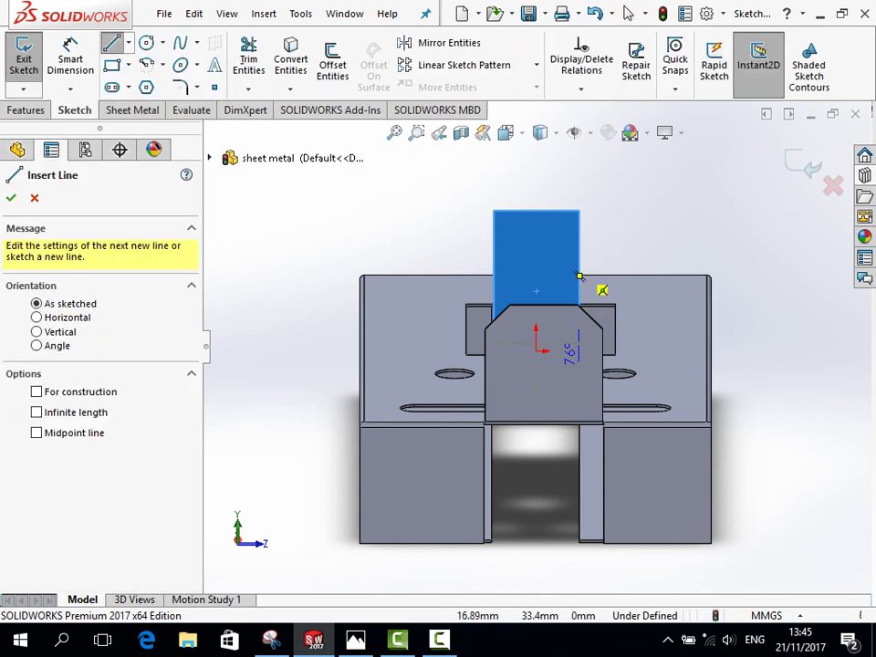
pyautogui.click(579, 276)
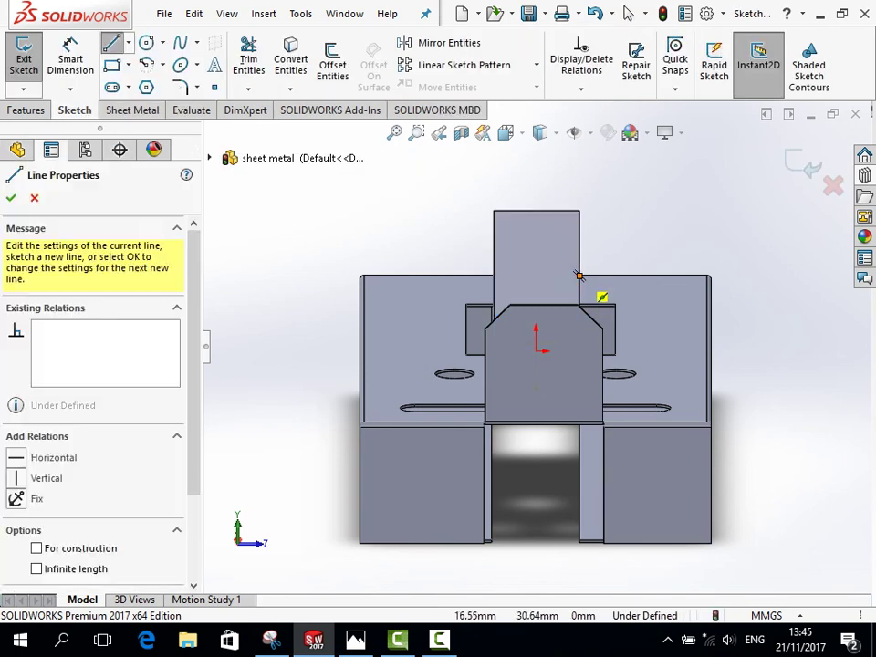
pyautogui.click(493, 275)
pyautogui.press('Escape')
pyautogui.press('Escape')
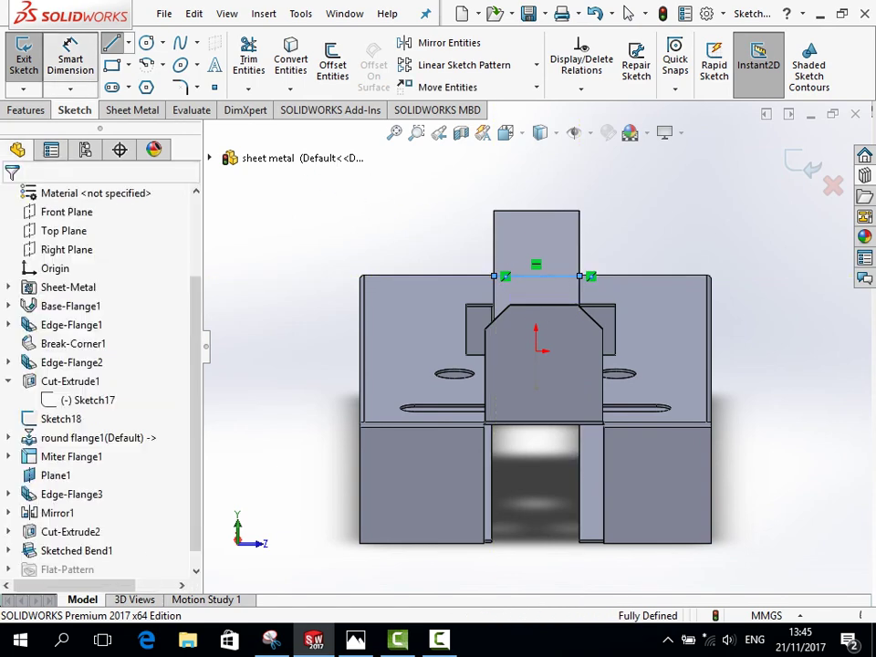
# Dimension the line 26.41 from the tab's top edge to fully define it.
pyautogui.click(70, 51)
pyautogui.click(537, 210)
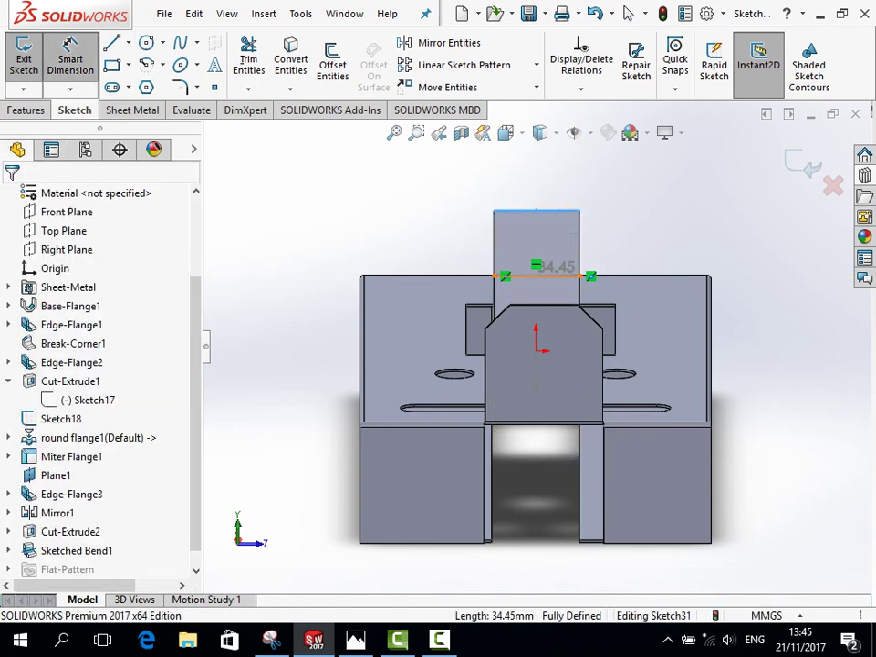
pyautogui.click(558, 275)
pyautogui.click(456, 234)
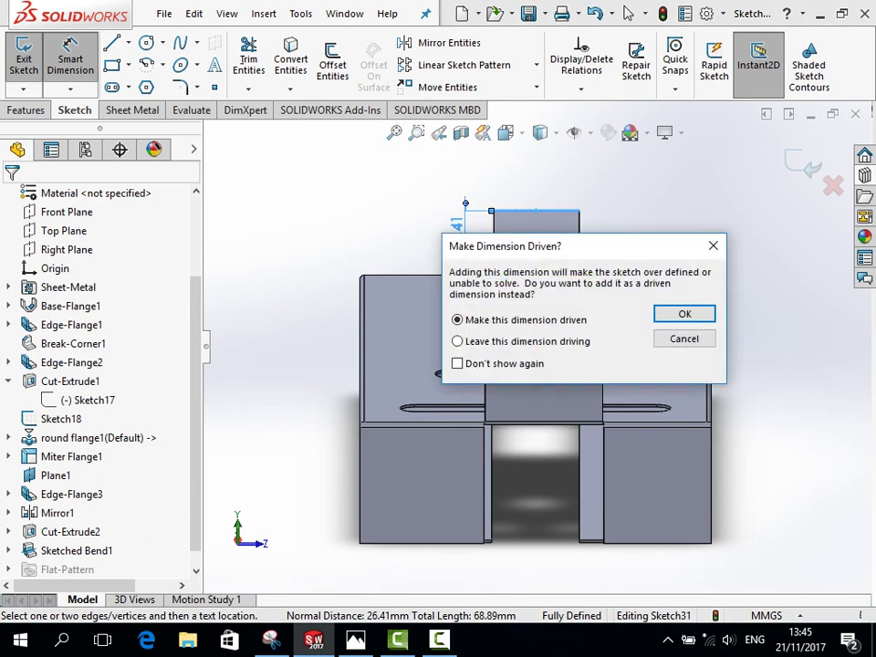
pyautogui.press('Return')
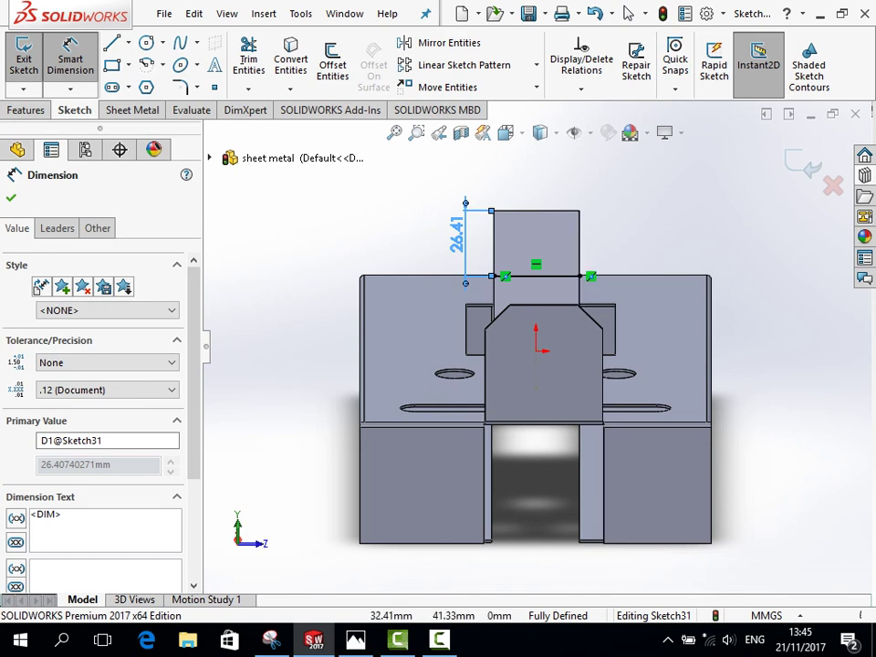
pyautogui.press('Escape')
pyautogui.click(456, 233)
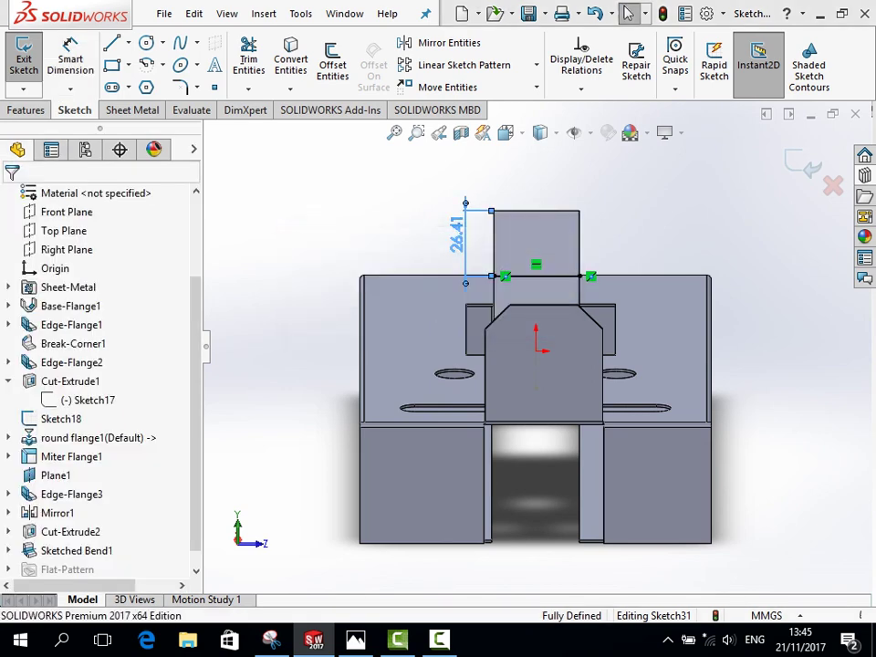
# Exit Sketch31 and select its bend line across the tab base.
pyautogui.press('Escape')
pyautogui.hotkey('ctrl', 'b')
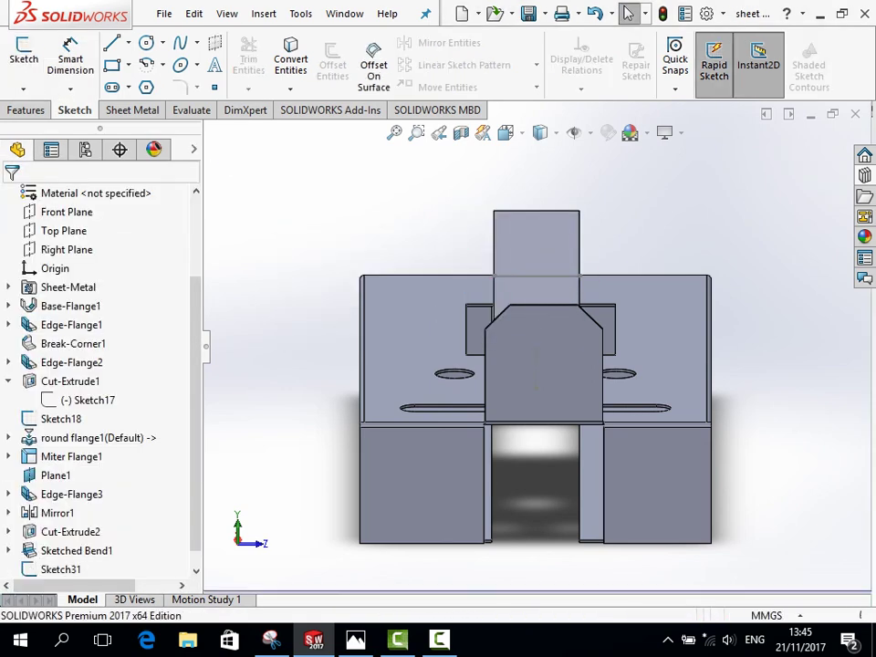
pyautogui.click(537, 275)
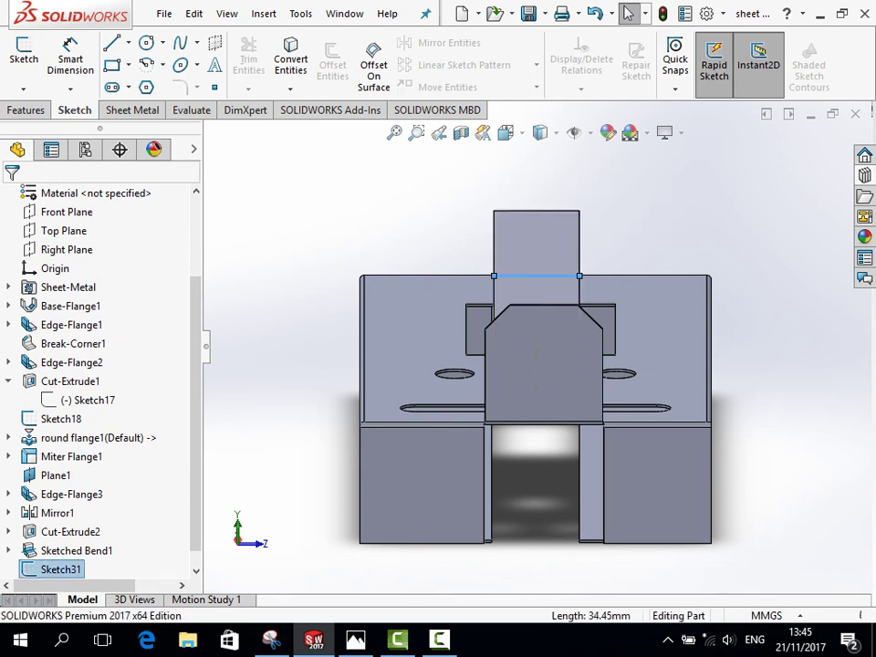
pyautogui.click(134, 110)
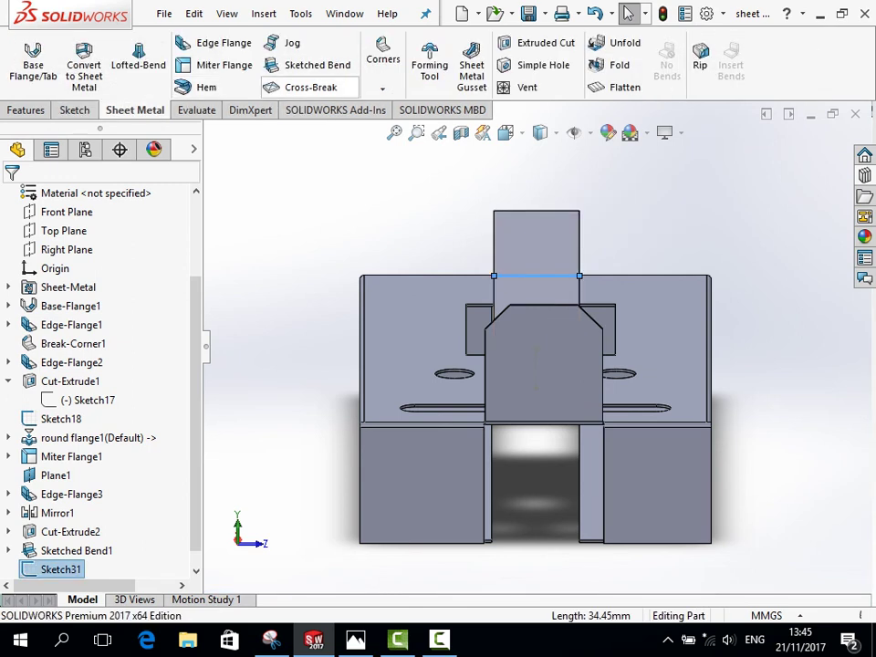
# Start a sketched bend on Sketch31's line with the plate face fixed, flipped to 96°.
pyautogui.click(308, 65)
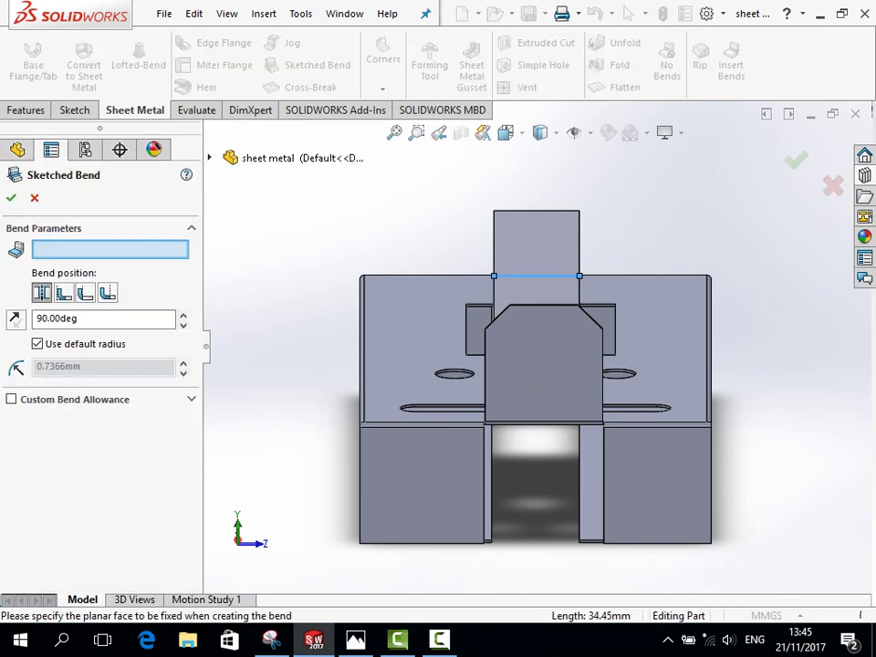
pyautogui.click(524, 290)
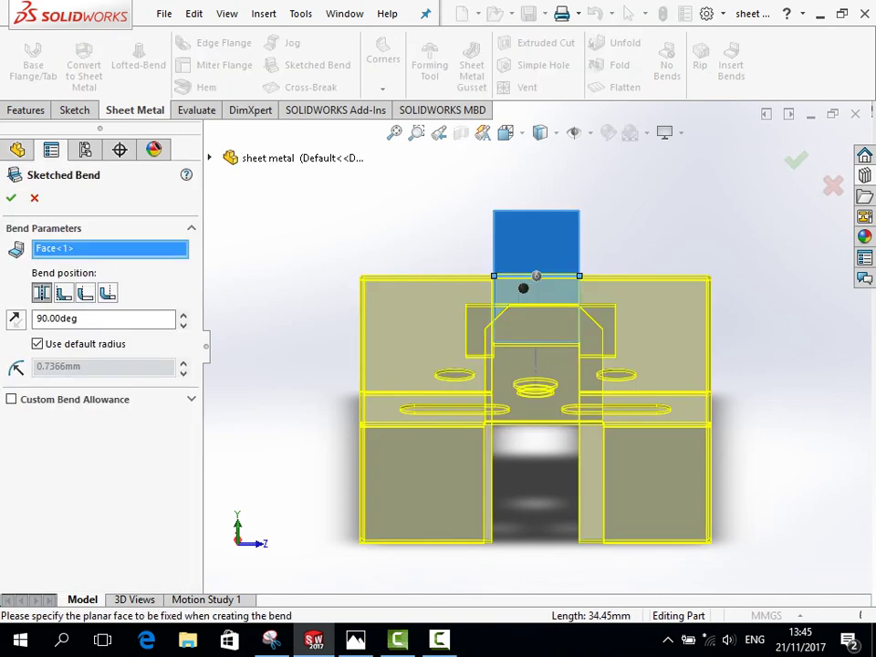
pyautogui.moveTo(524, 290)
pyautogui.mouseDown(button='middle')
pyautogui.moveTo(512, 286)
pyautogui.moveTo(501, 297)
pyautogui.mouseUp(button='middle')
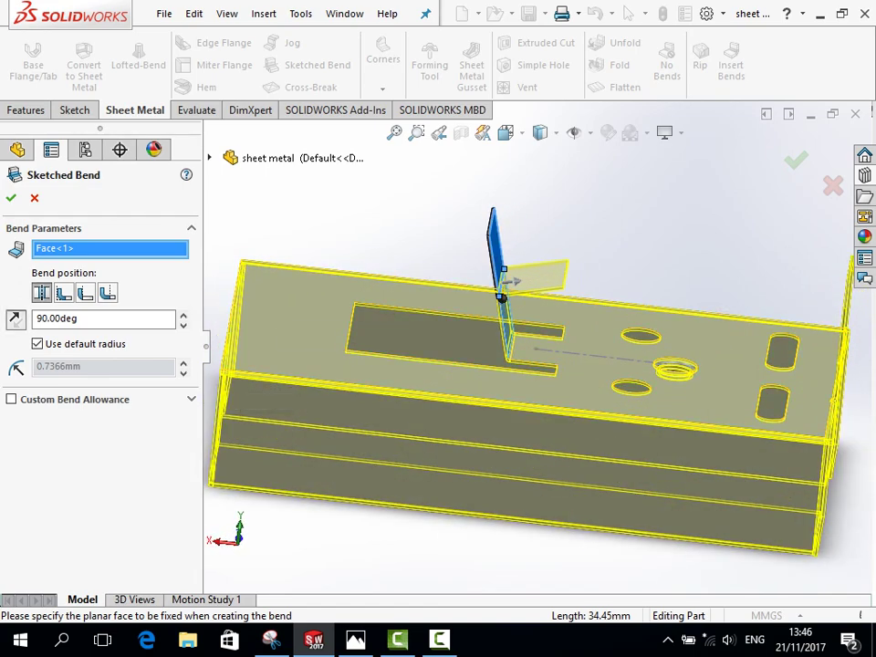
pyautogui.click(512, 280)
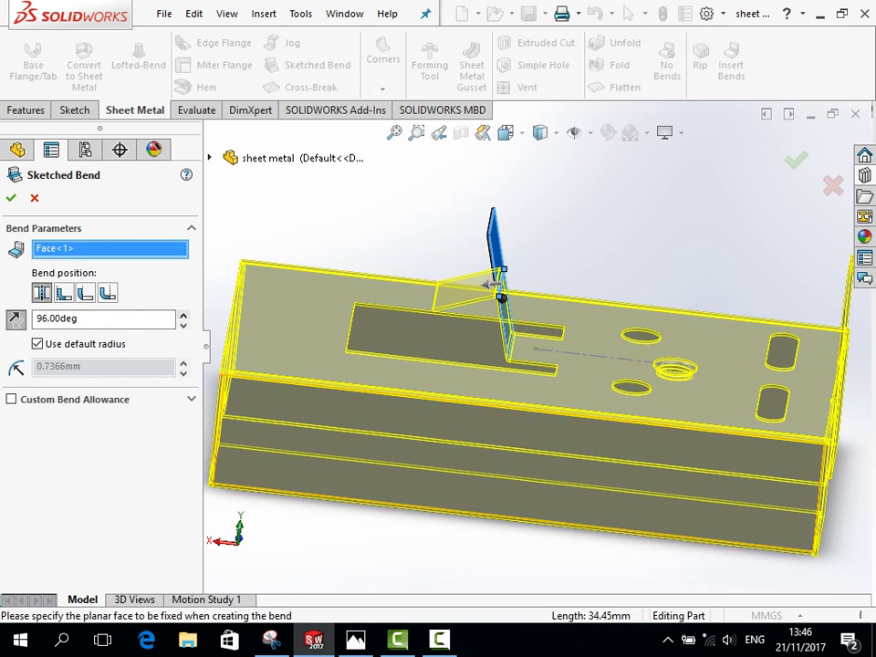
# Compare the bend against the gold reference render in Photos, then return to SOLIDWORKS.
pyautogui.click(356, 639)
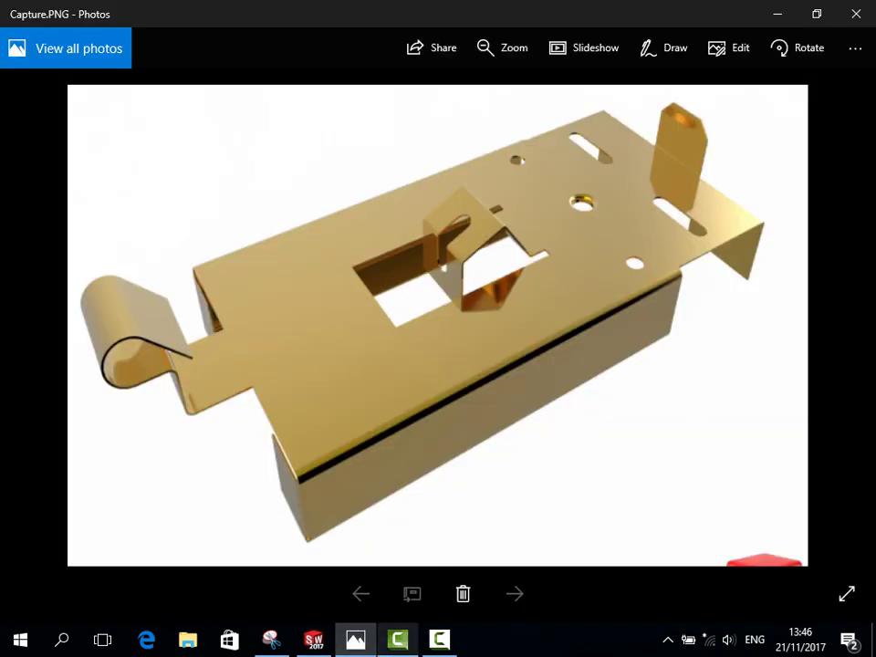
pyautogui.click(398, 638)
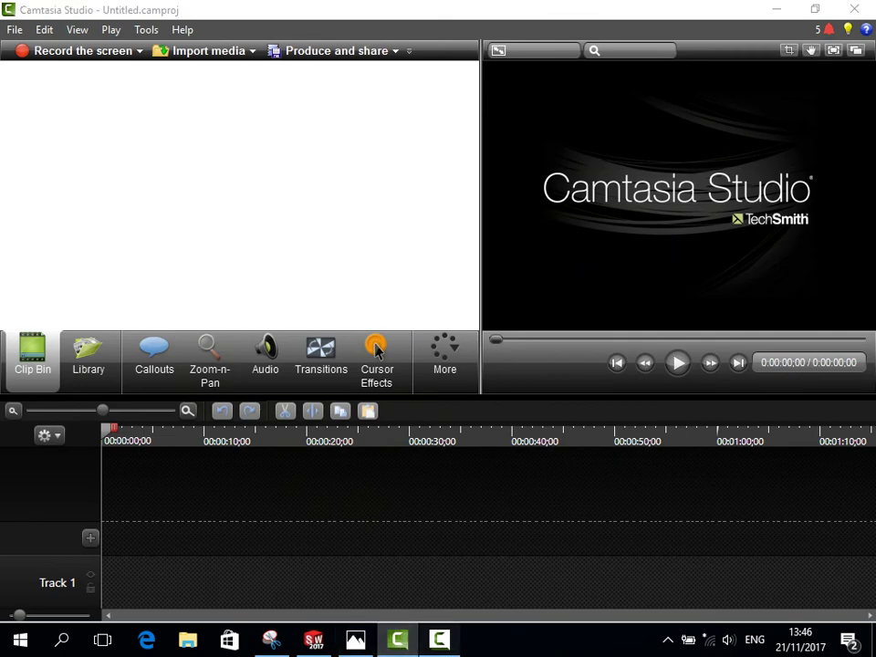
pyautogui.click(314, 639)
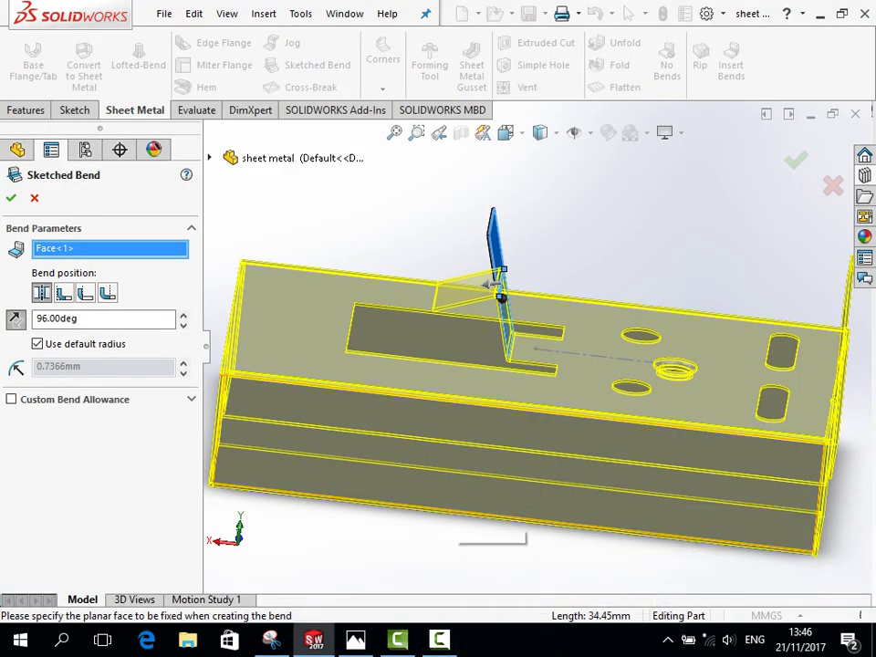
# Confirm Sketched Bend2 folding the tab over the plate, then select the new bend's edge.
pyautogui.scroll(3, 475, 525)
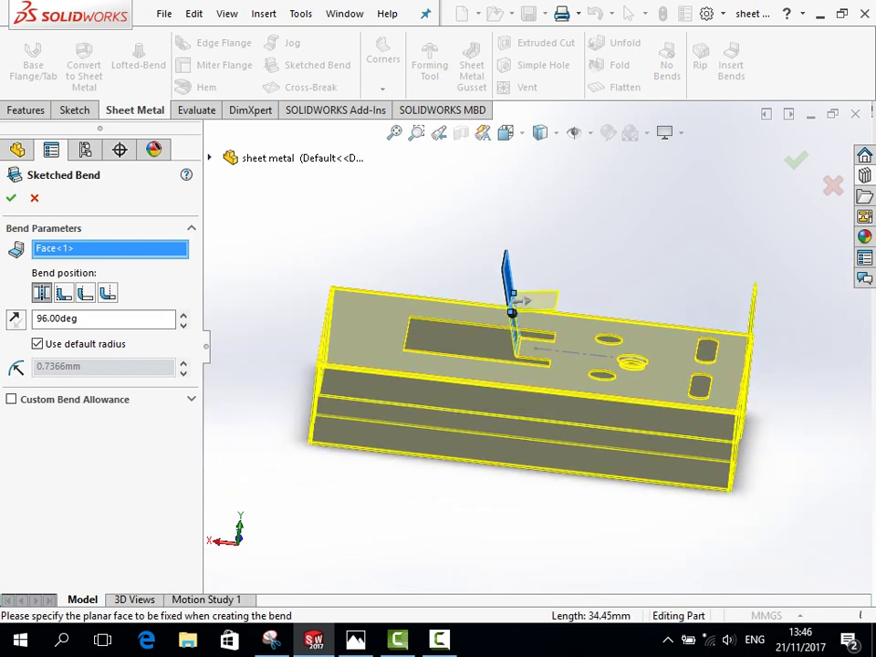
pyautogui.click(502, 304)
pyautogui.click(520, 300)
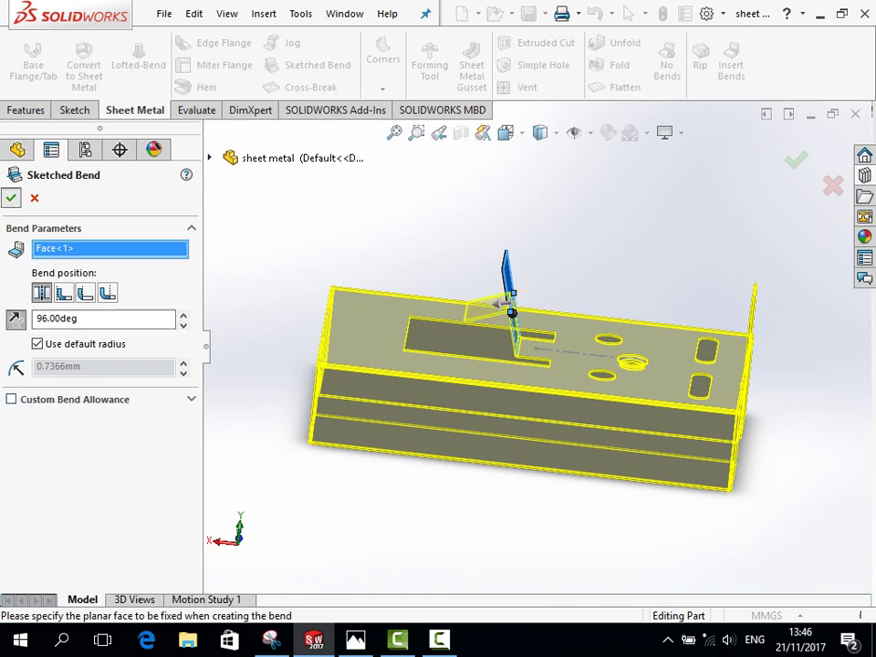
pyautogui.click(10, 197)
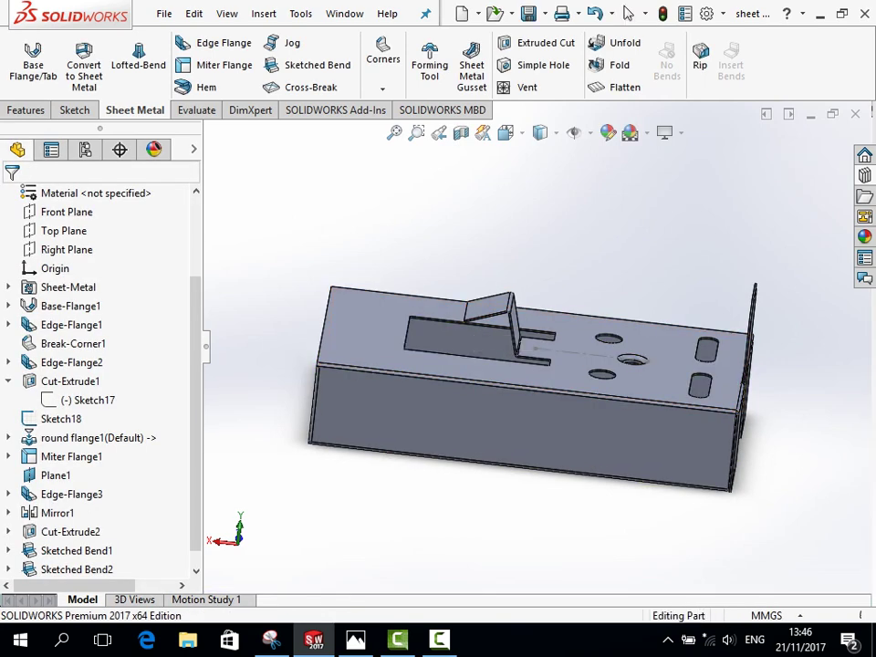
pyautogui.moveTo(511, 274); pyautogui.dragTo(497, 324, button='middle')
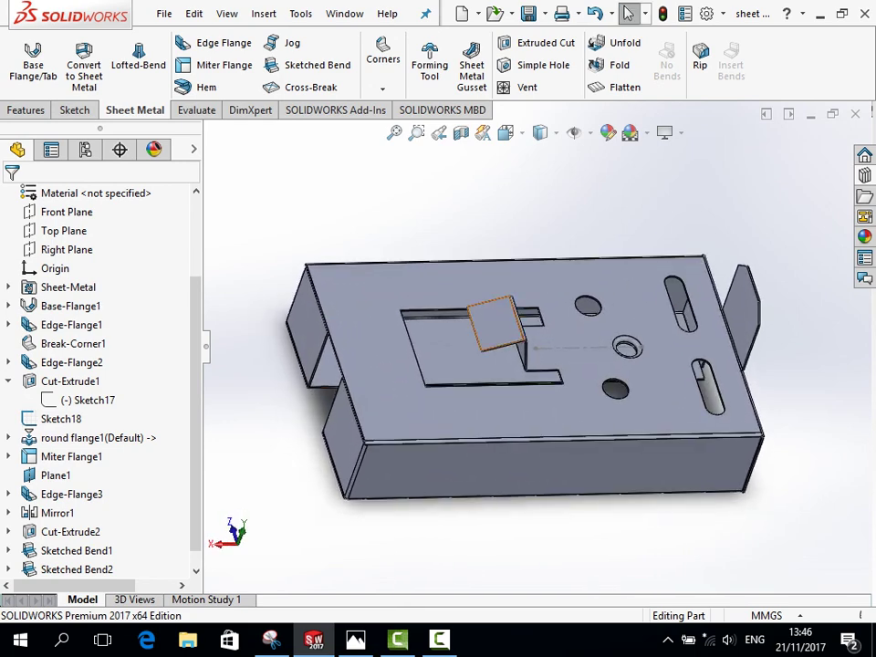
pyautogui.scroll(-4, 513, 321)
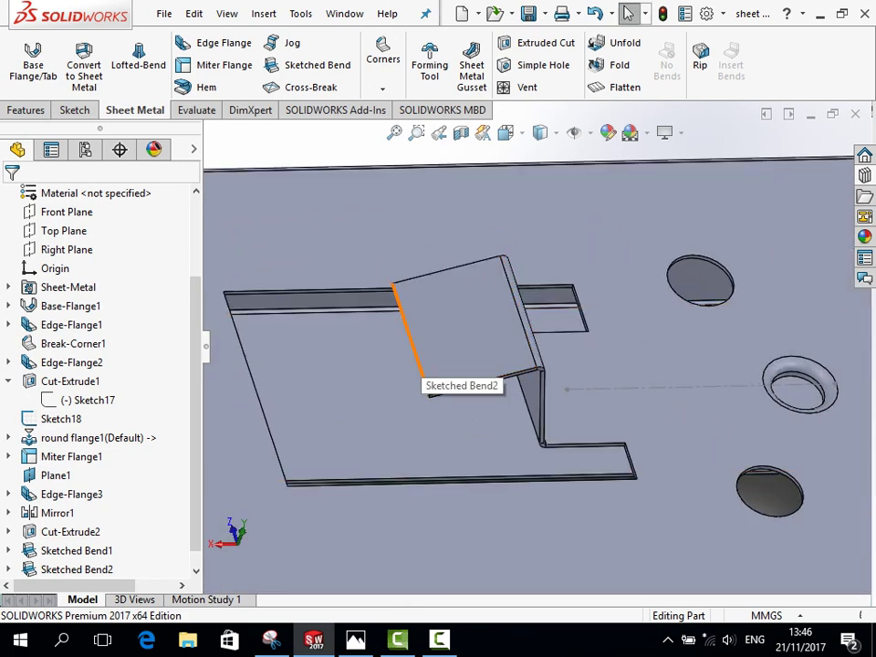
pyautogui.click(419, 374)
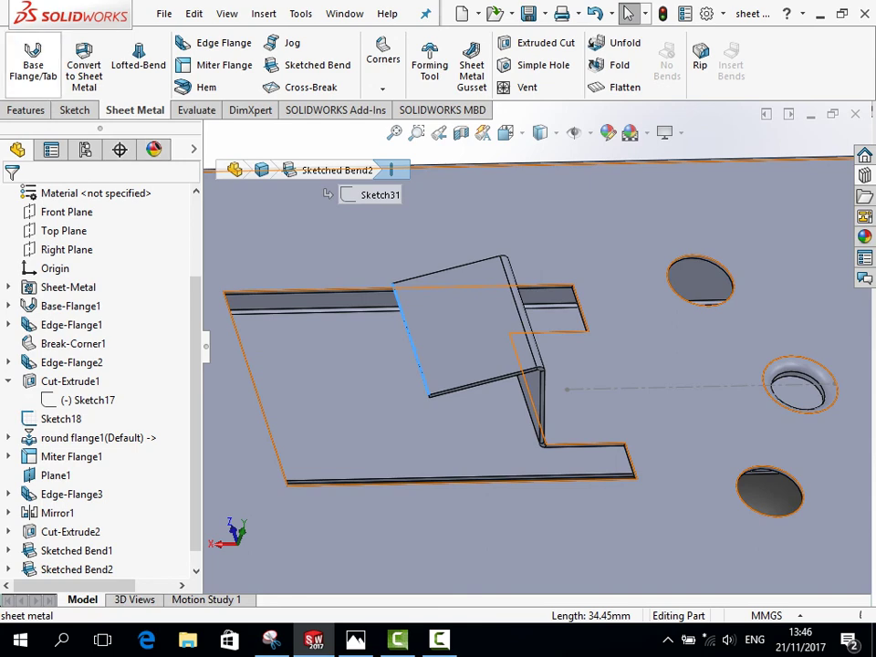
# Start Base Flange/Tab and open a new Sketch32 on the plate face beside the tab.
pyautogui.click(33, 56)
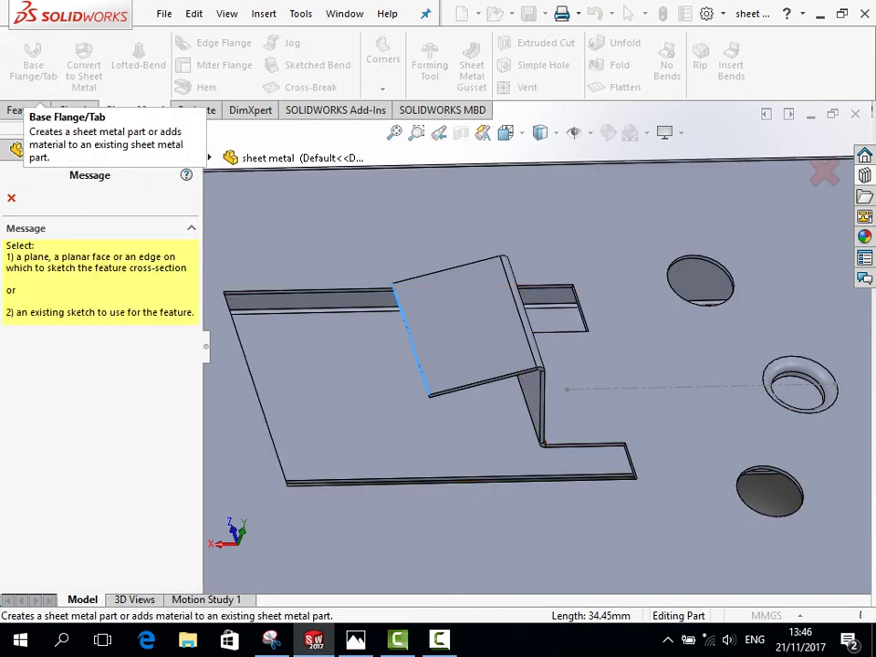
pyautogui.scroll(-3, 271, 341)
pyautogui.scroll(-2, 271, 342)
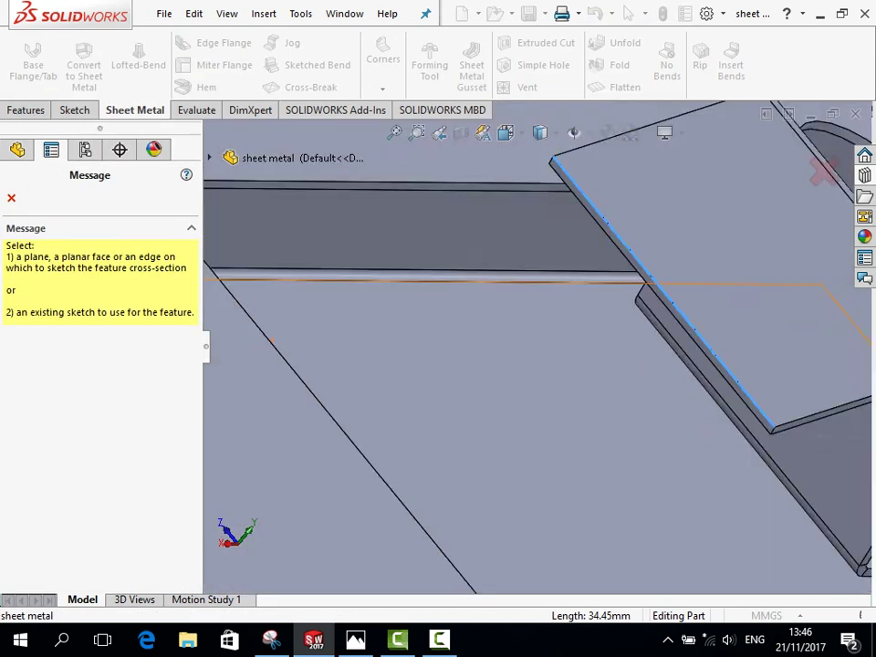
pyautogui.scroll(2, 602, 355)
pyautogui.click(598, 356)
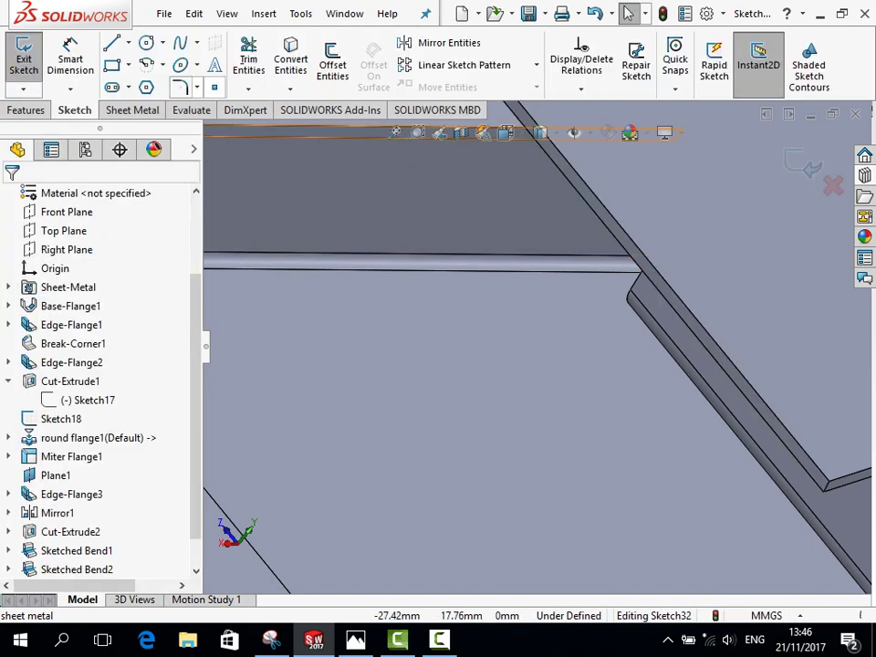
# Attempt the base flange from the empty sketch, dismissing each no-contour-geometry warning.
pyautogui.click(24, 57)
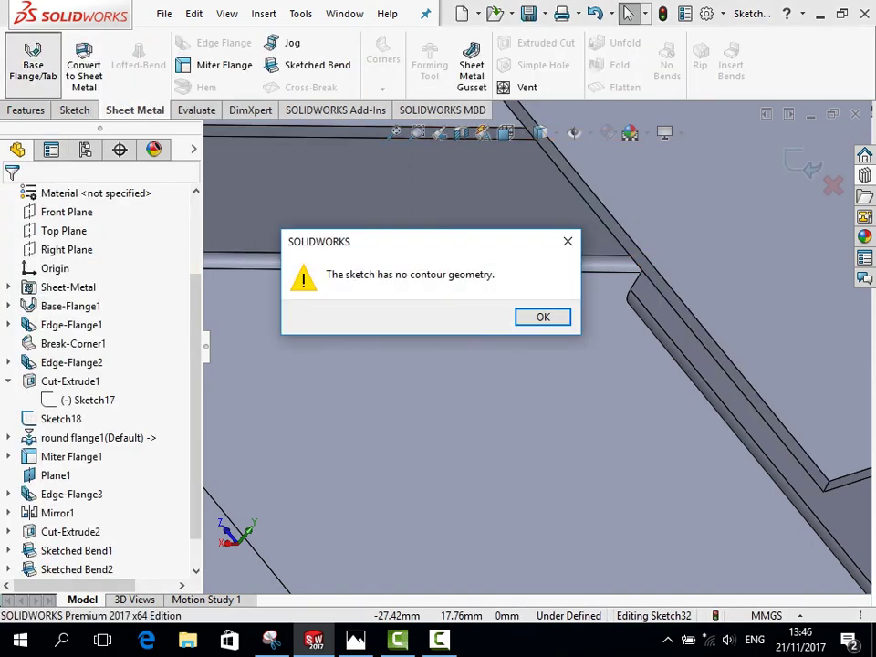
pyautogui.click(543, 316)
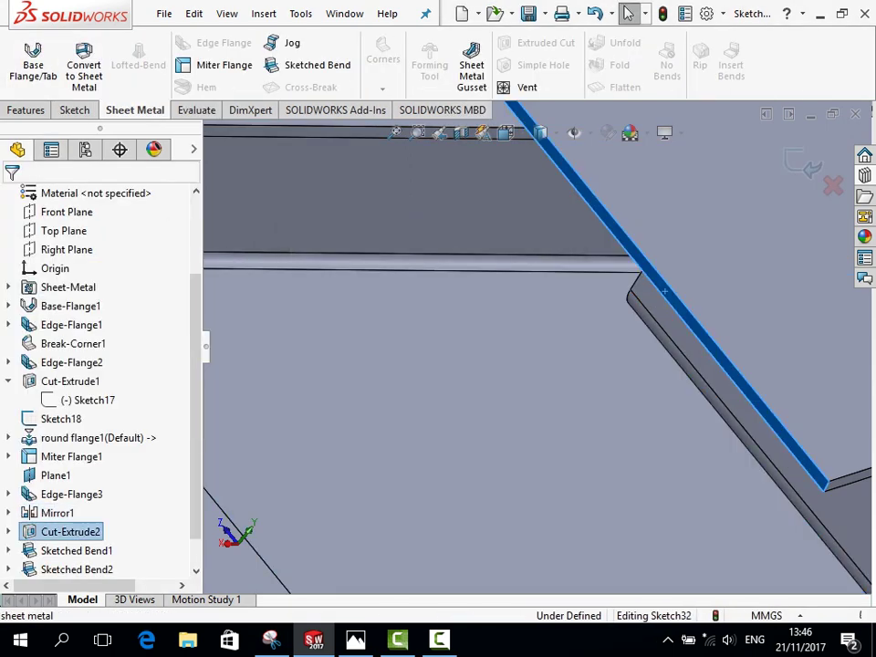
pyautogui.click(33, 56)
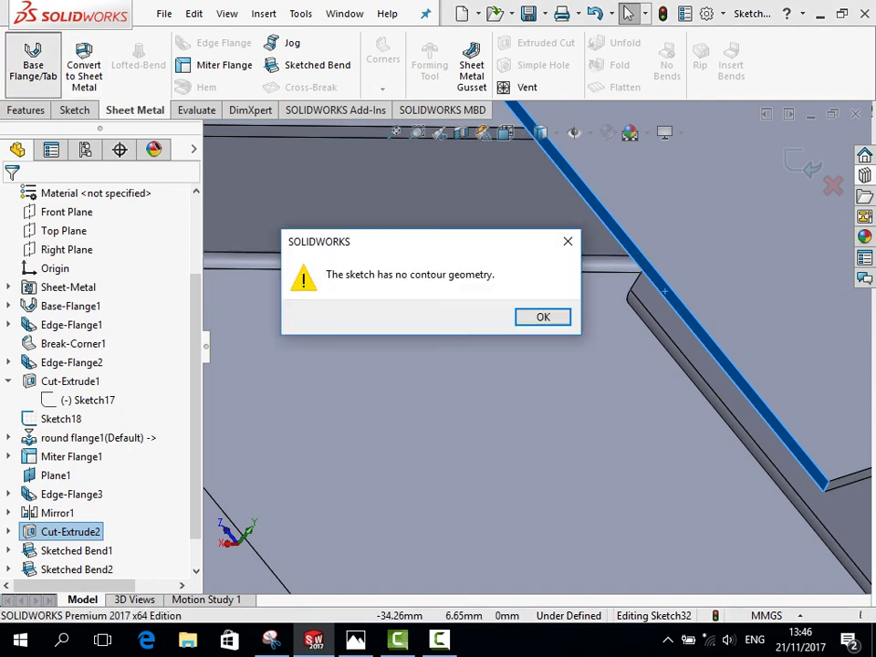
pyautogui.press('Return')
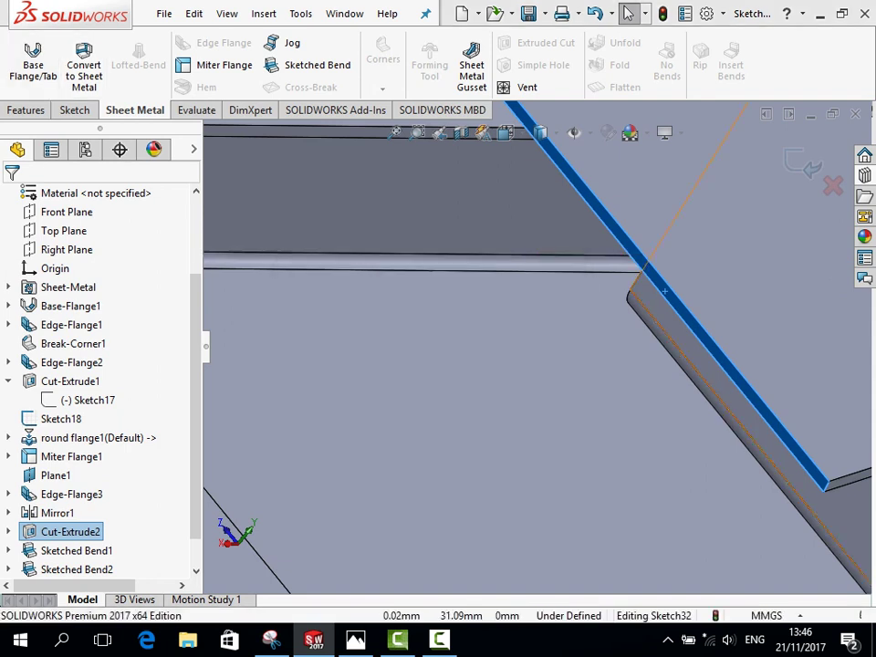
pyautogui.press('Return')
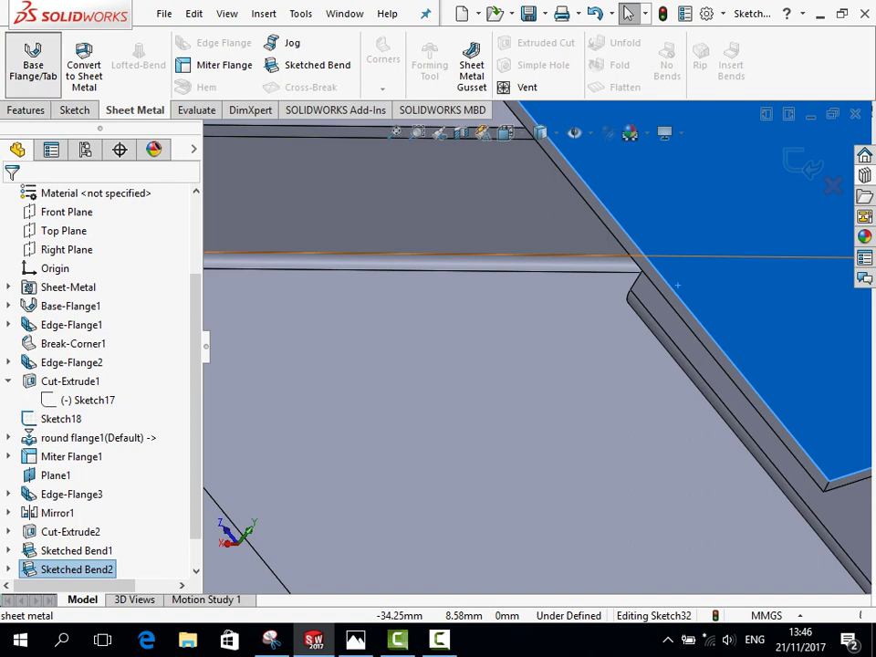
pyautogui.press('Return')
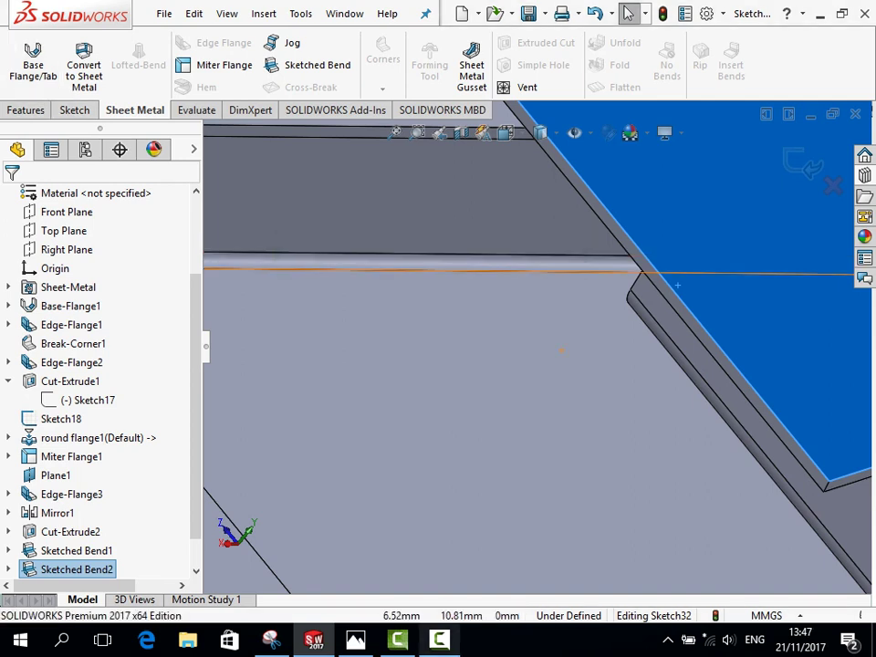